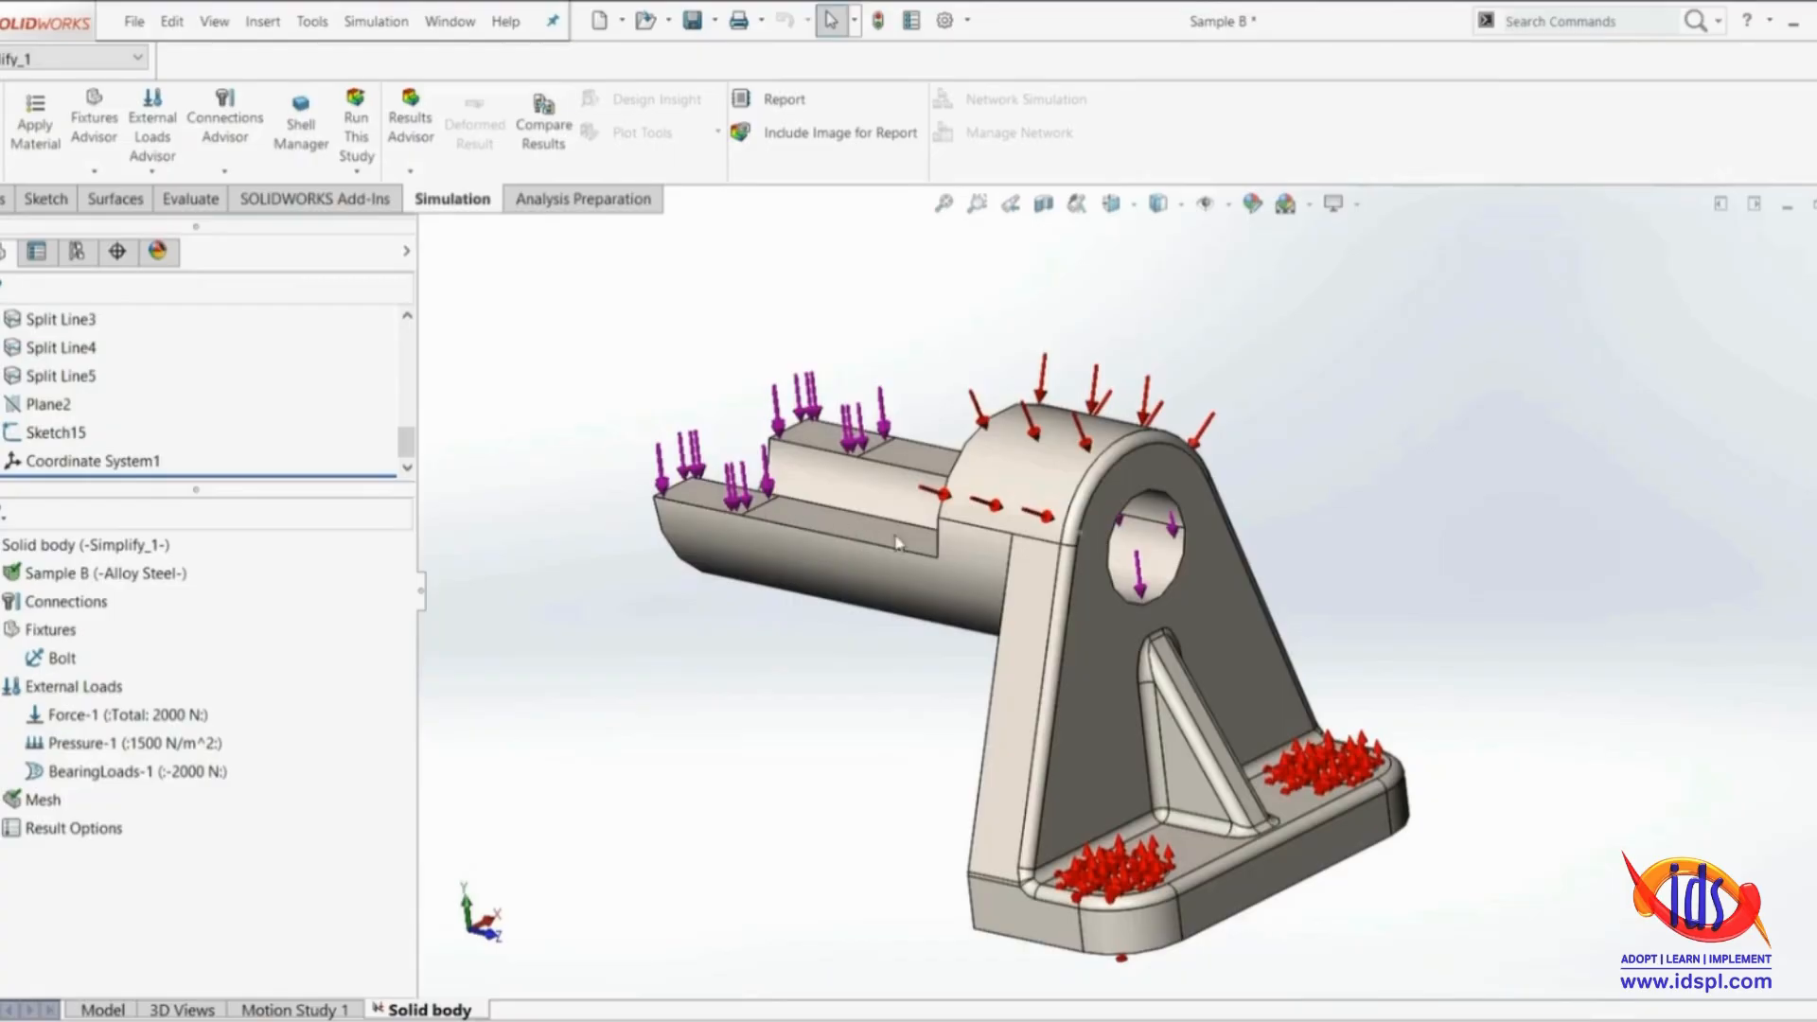
Examine the bracket with its loads and fixtures from the front and rear, including the underside of the half-round arm
scroll(1178, 610, down, 3)
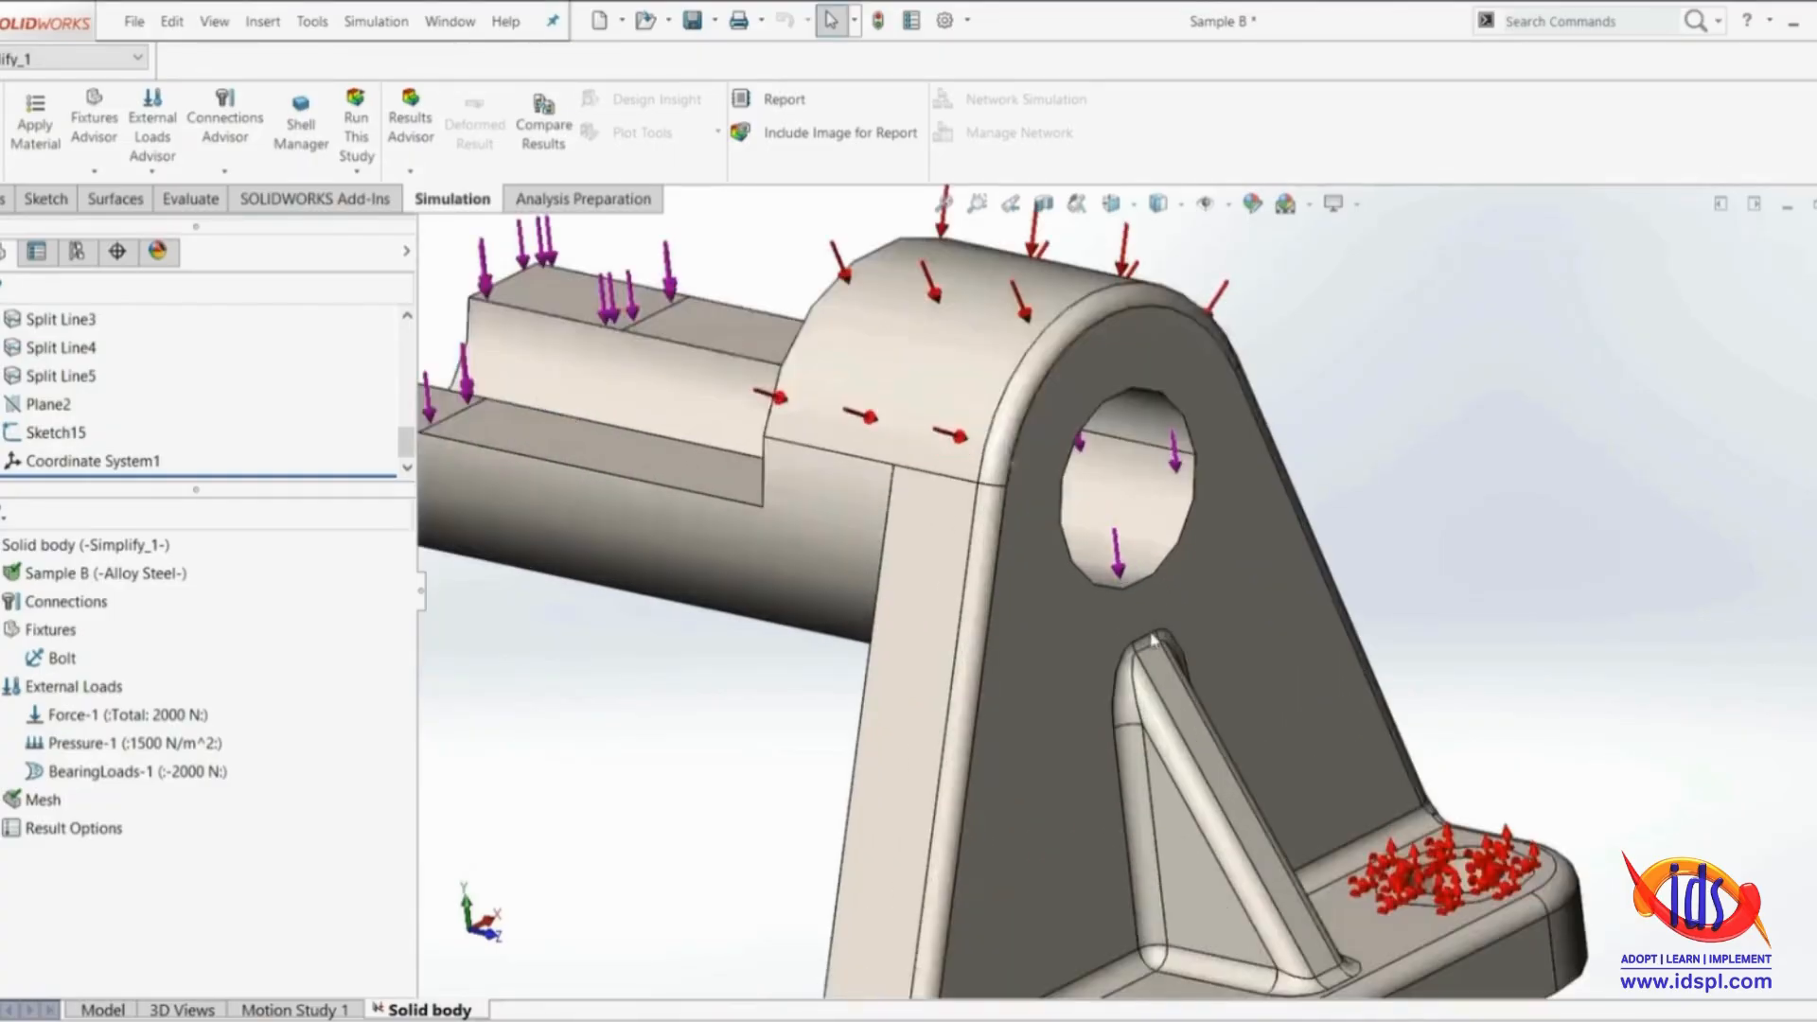
middle_drag(1063, 677, 1159, 687)
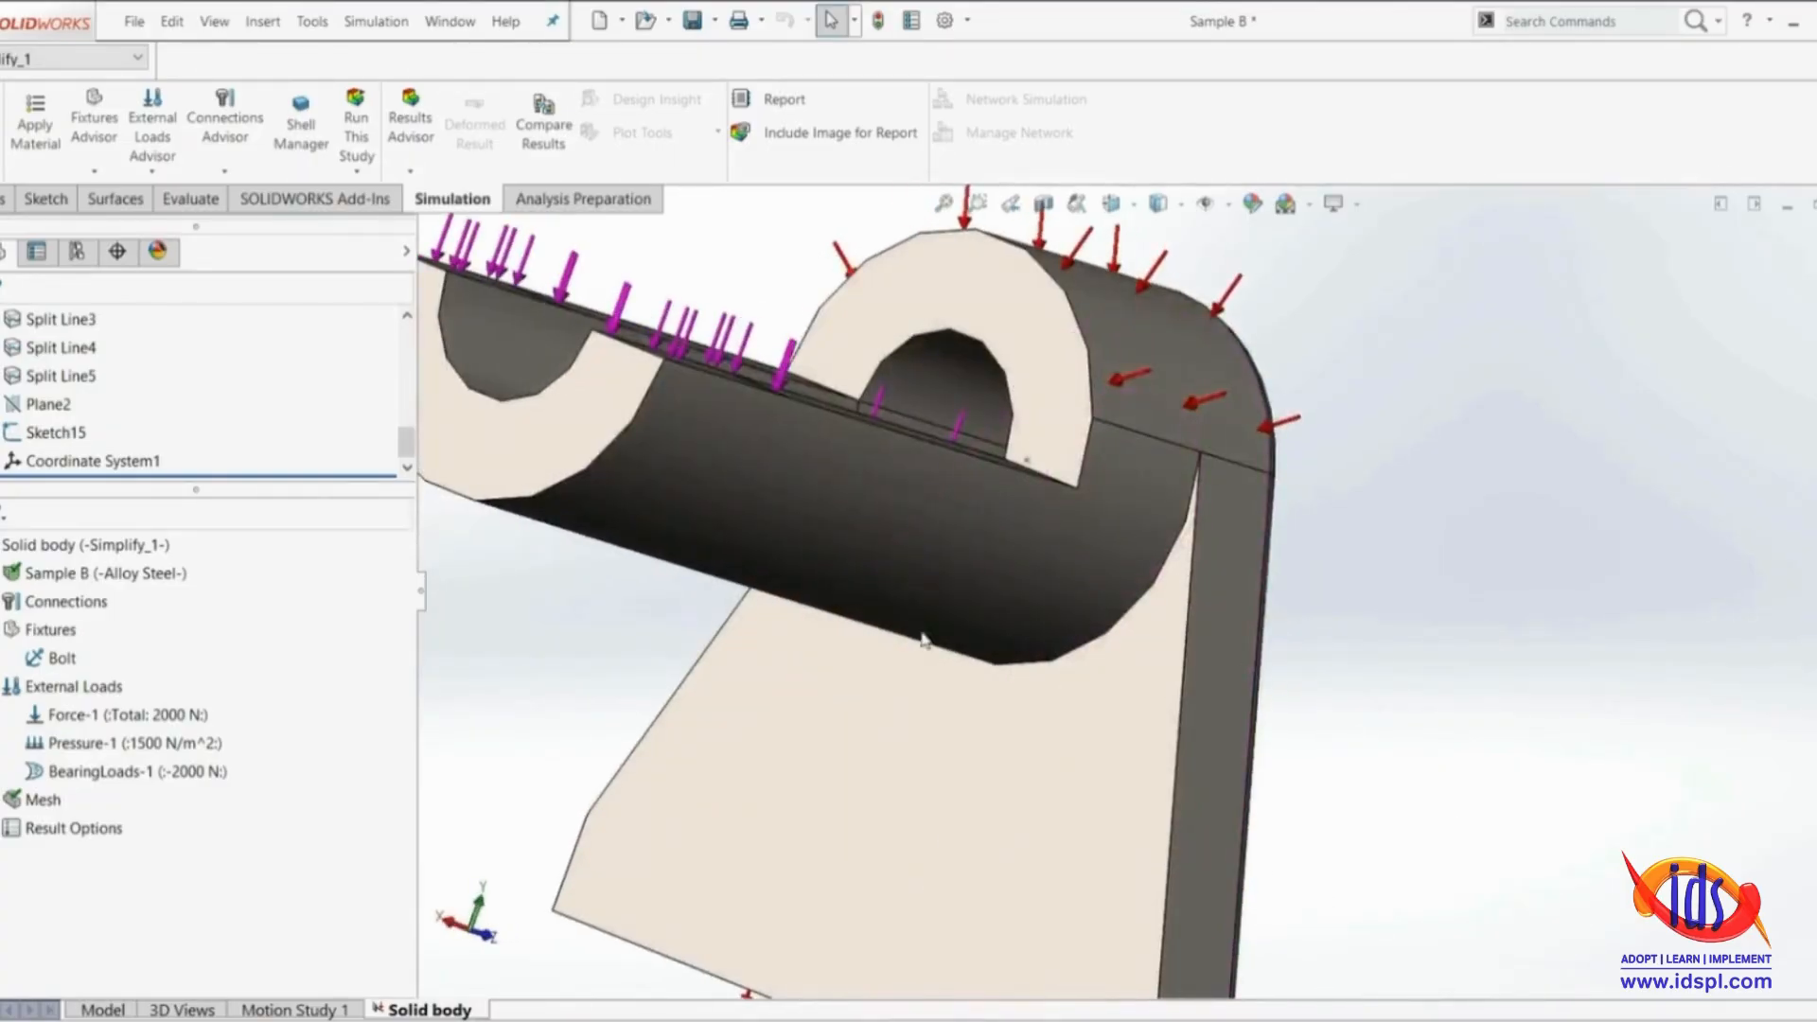
middle_drag(1270, 635, 1062, 605)
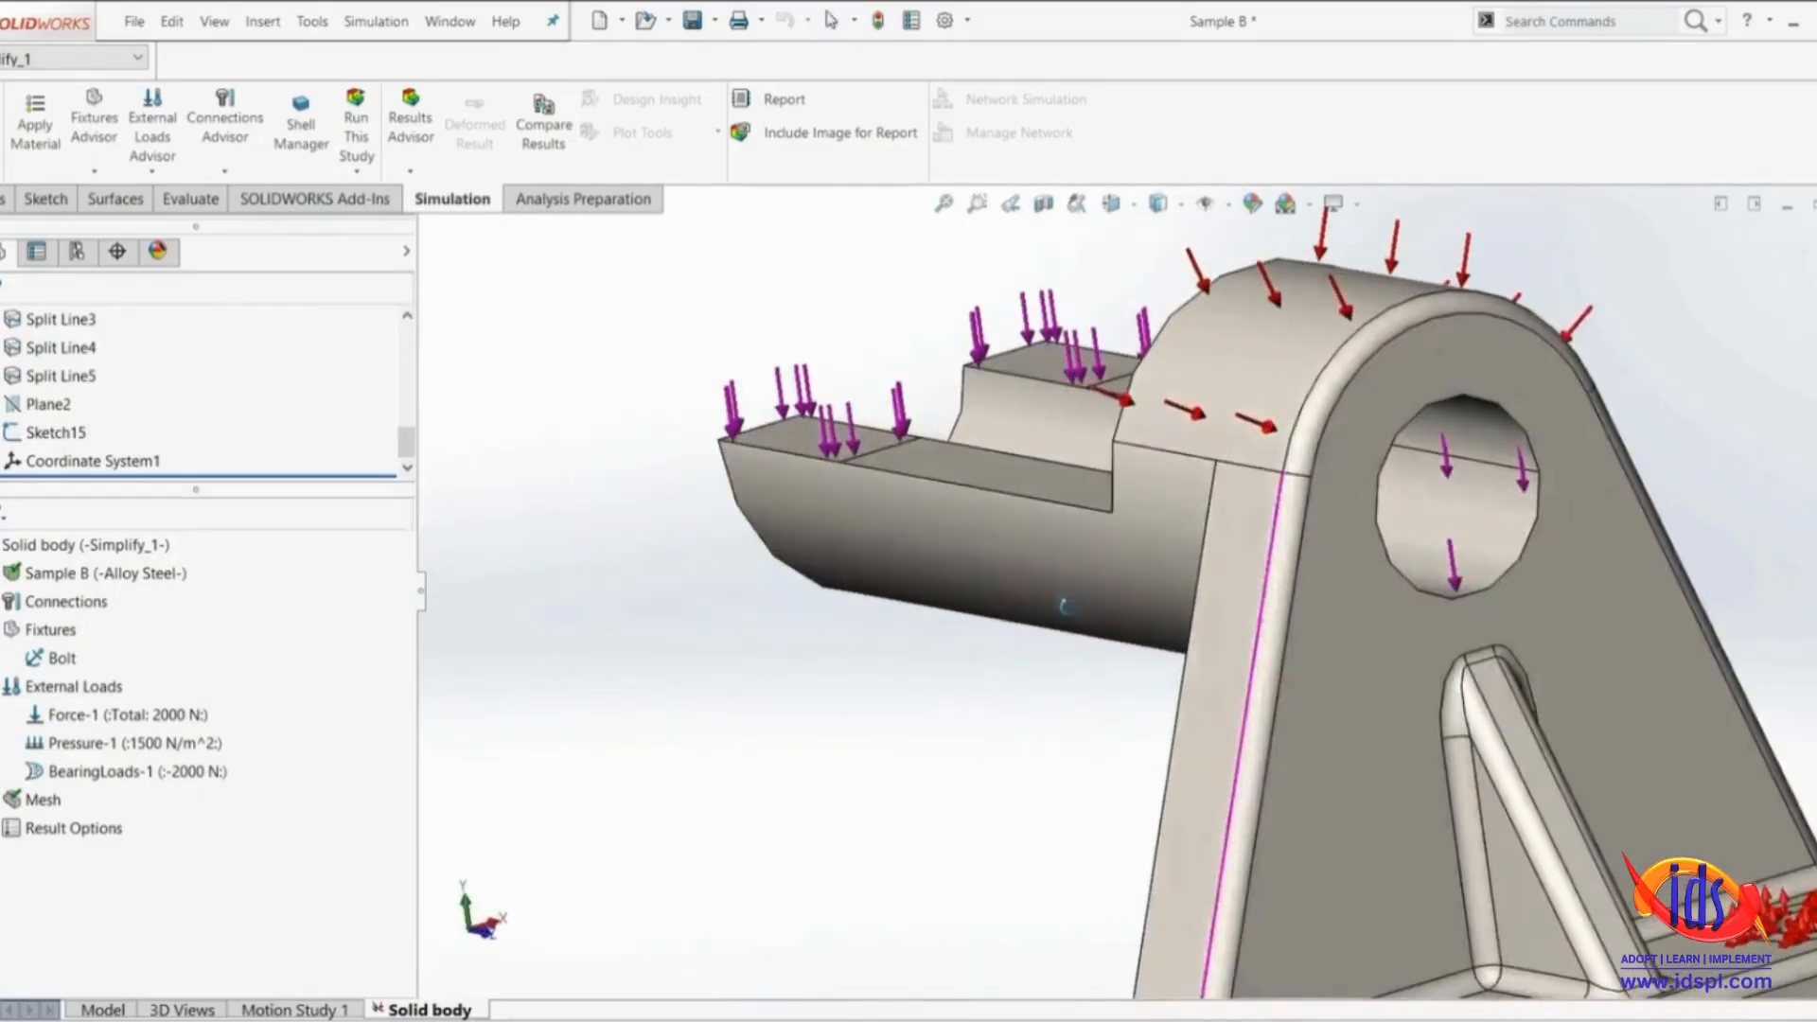
scroll(1486, 698, up, 5)
scroll(1287, 598, down, 3)
scroll(1226, 613, up, 2)
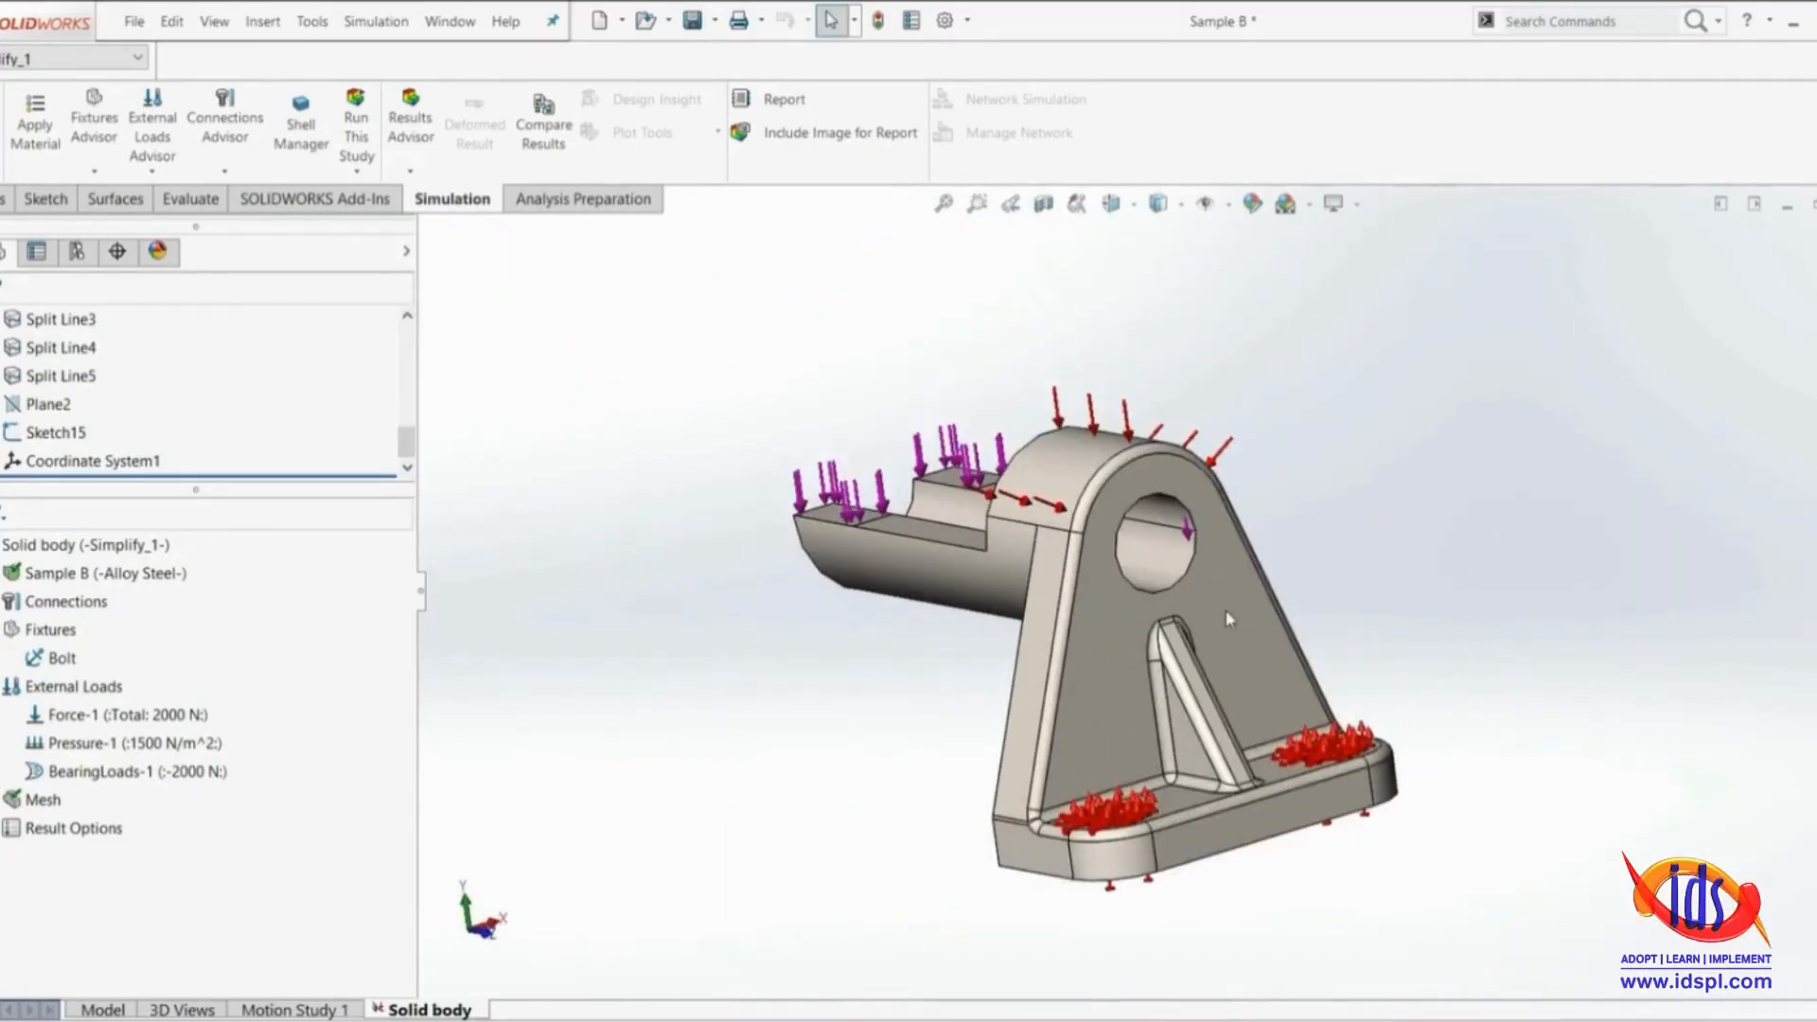
scroll(1153, 601, down, 3)
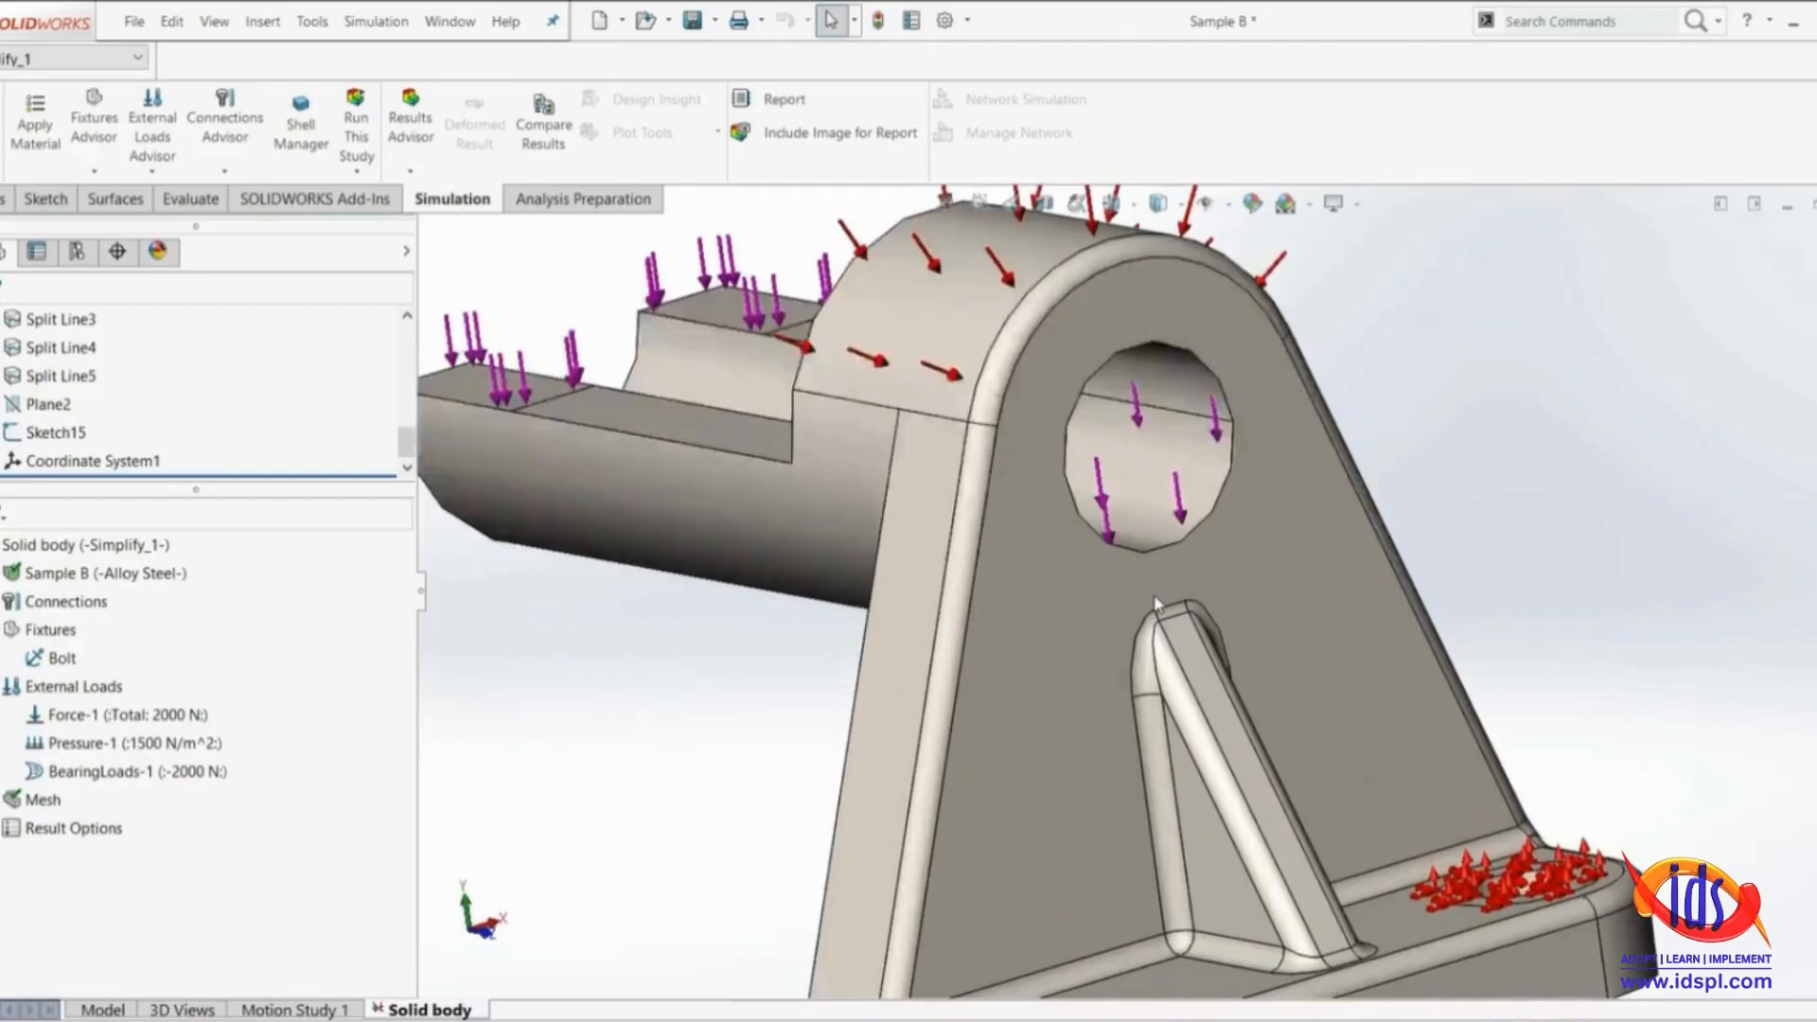
middle_drag(1141, 620, 1067, 539)
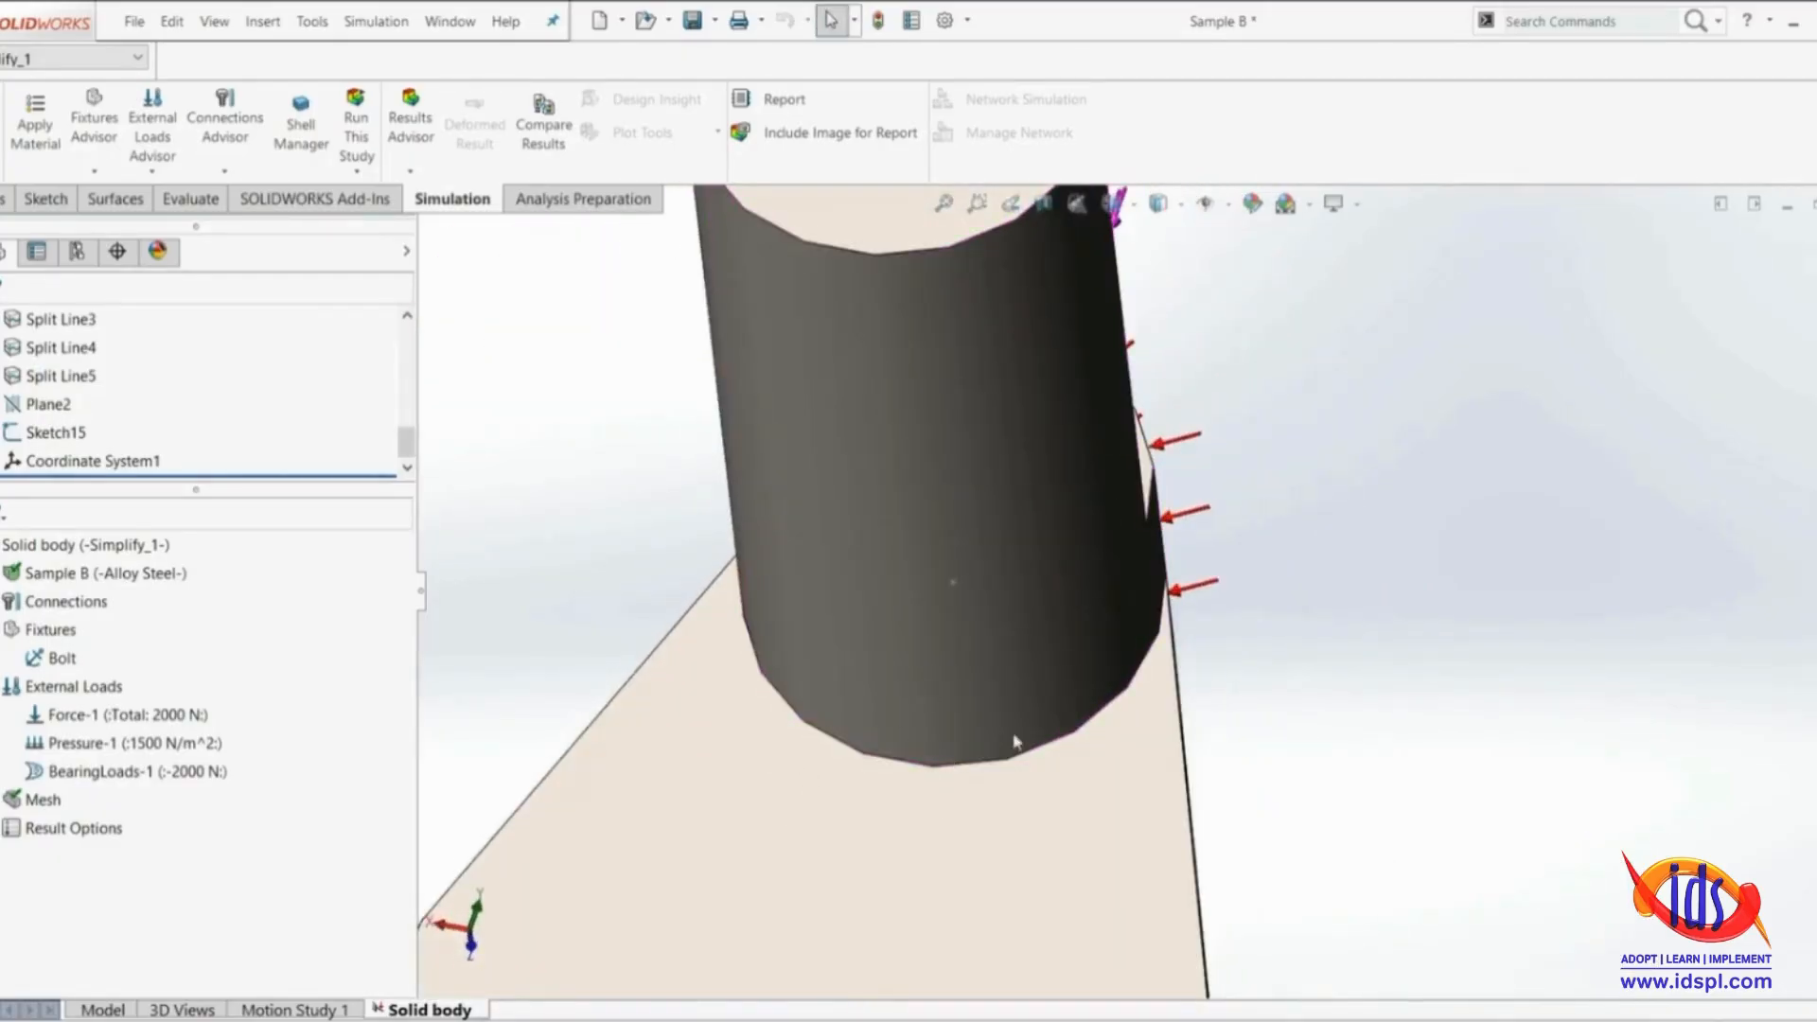
middle_drag(791, 835, 860, 658)
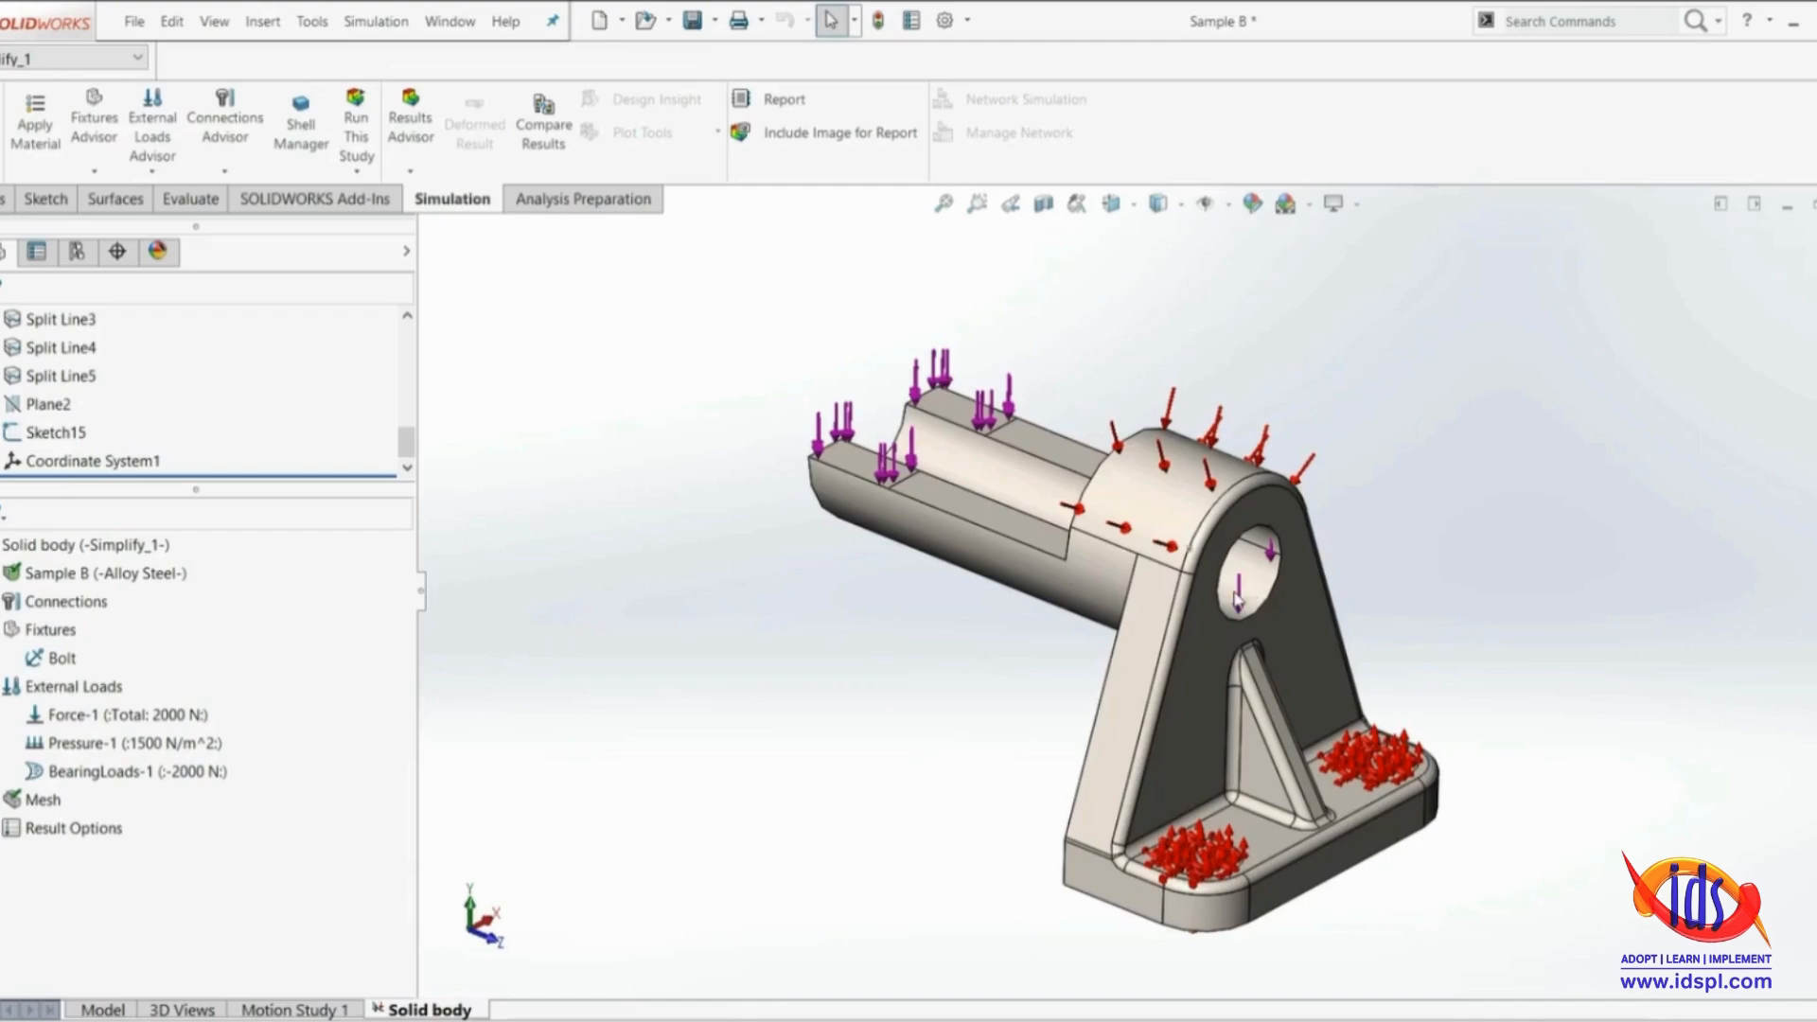
Examine the fillet along the sloping edge of the bracket's upright plate, selecting its face to identify it
scroll(1230, 600, down, 3)
click(1123, 631)
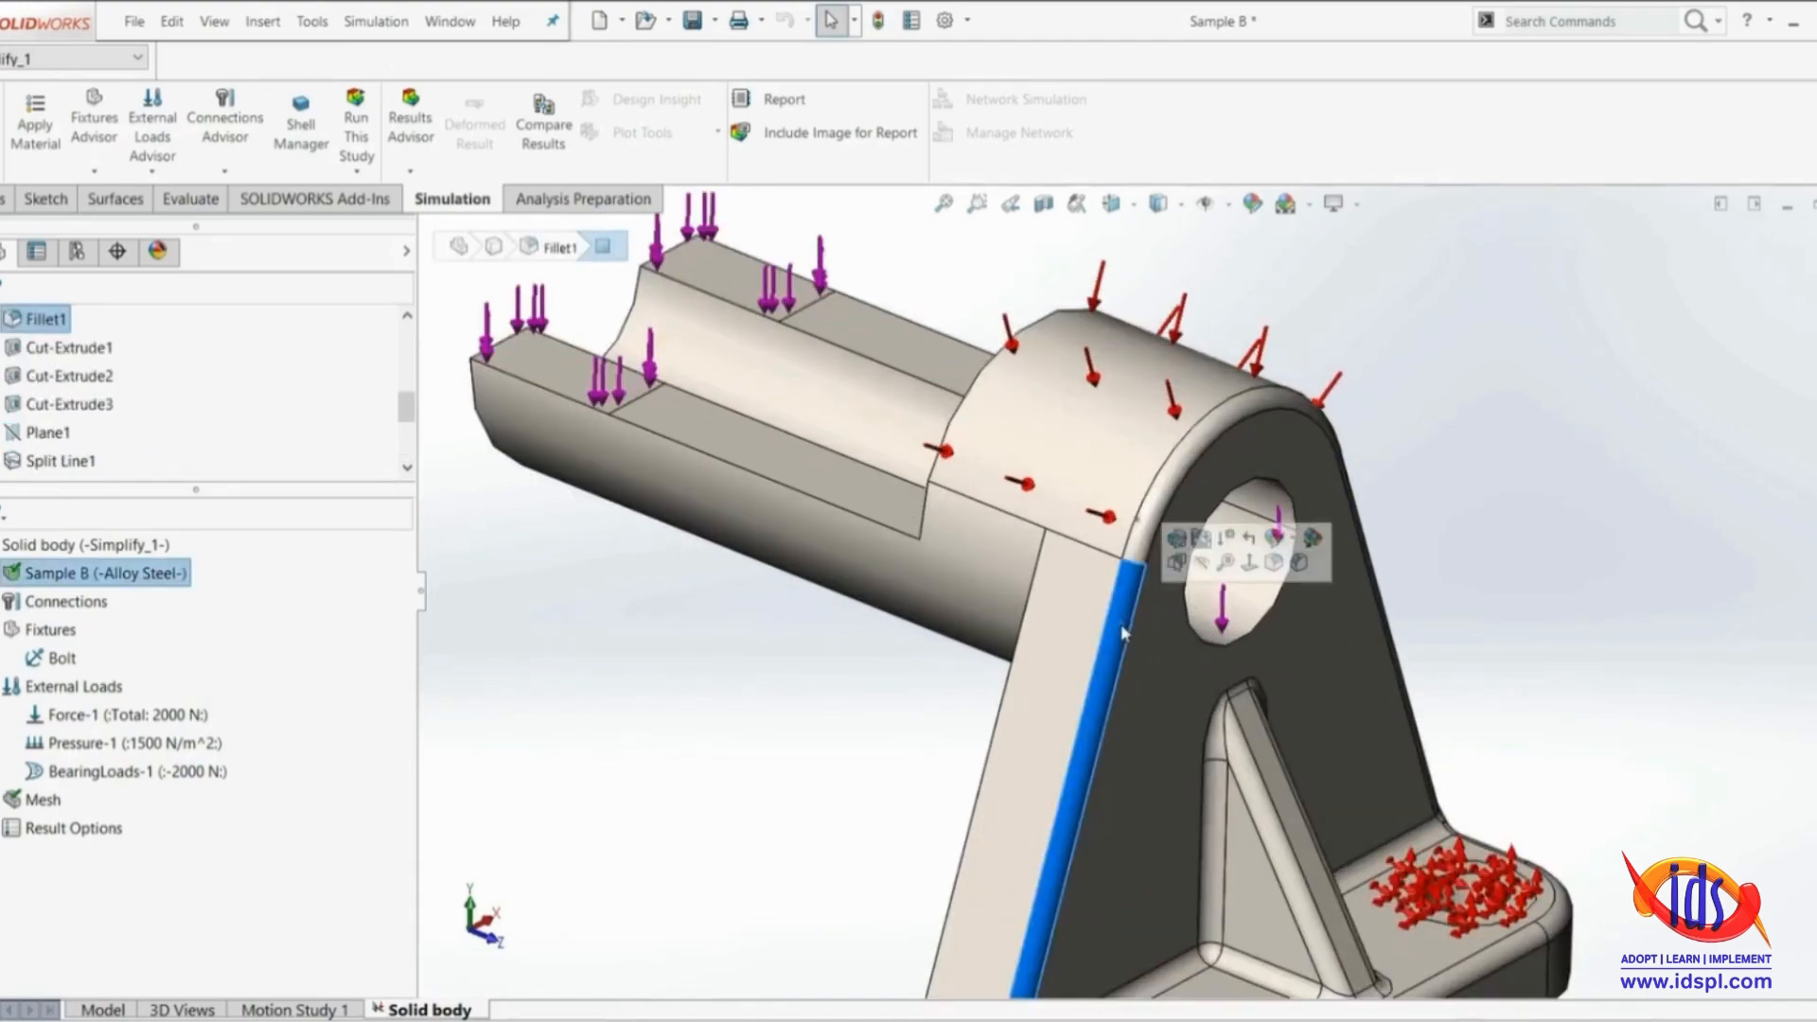
click(799, 724)
scroll(805, 723, up, 4)
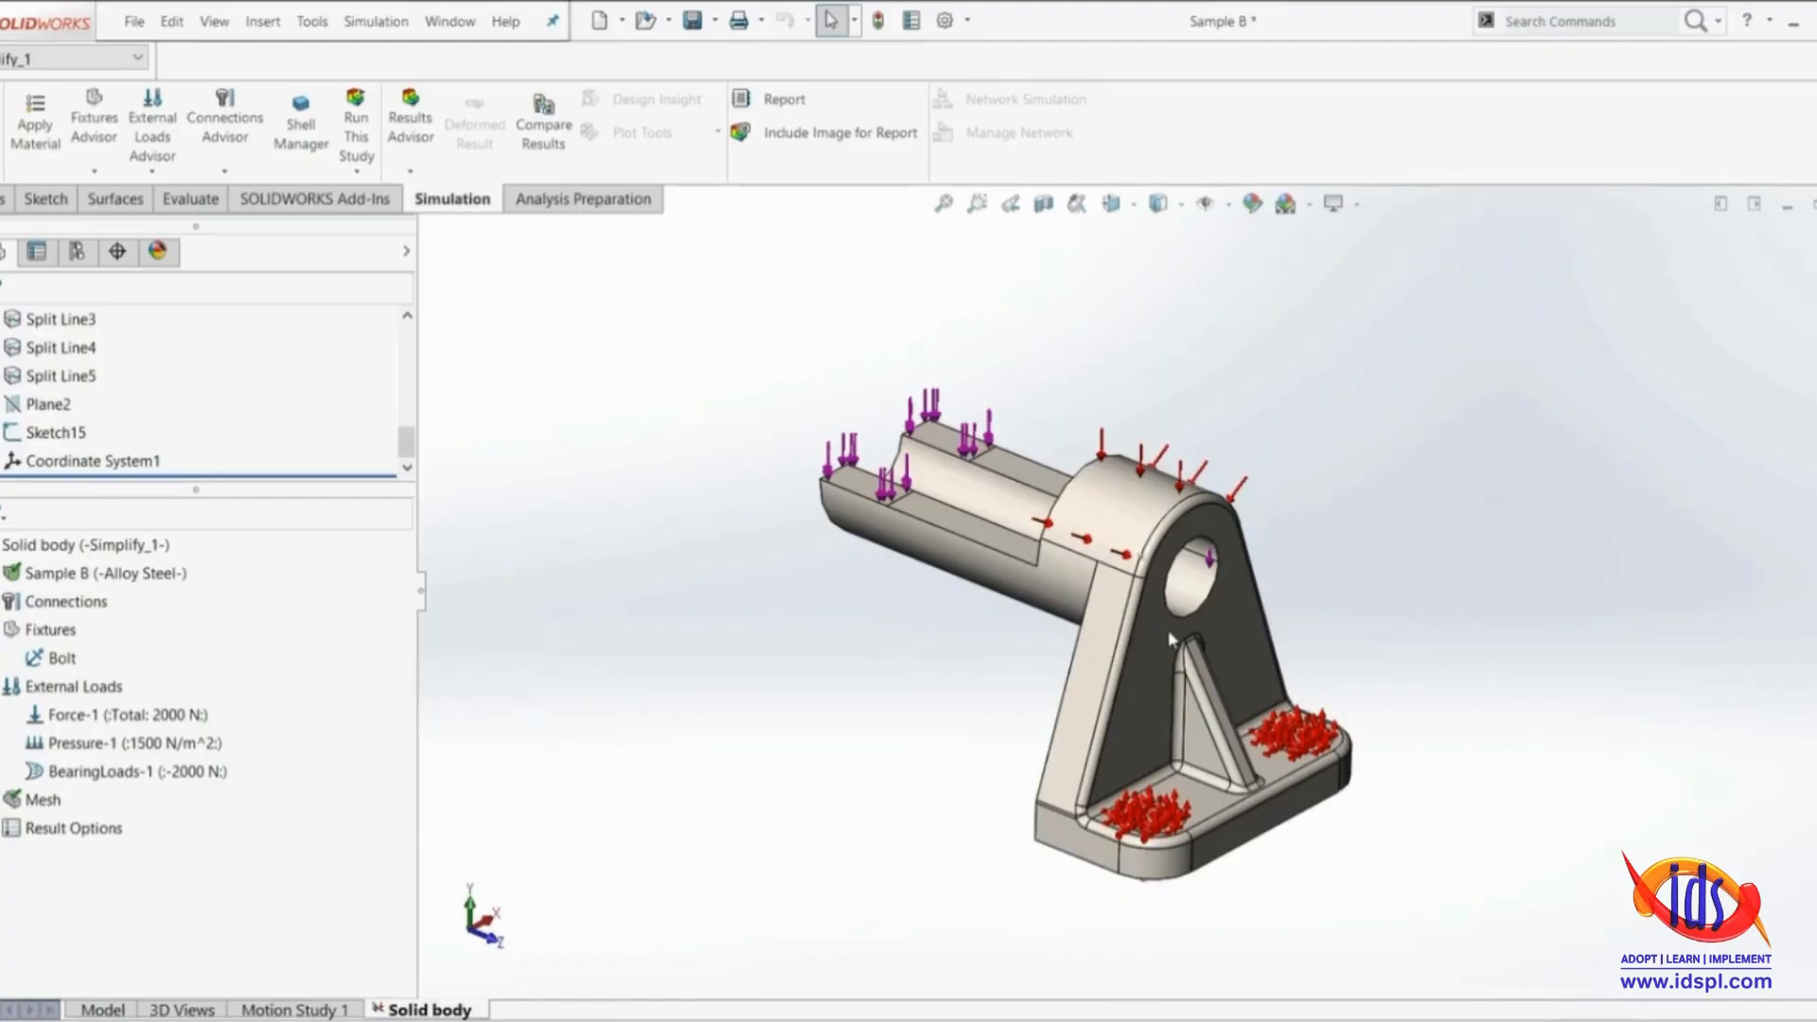
scroll(1167, 628, down, 5)
scroll(1116, 596, up, 6)
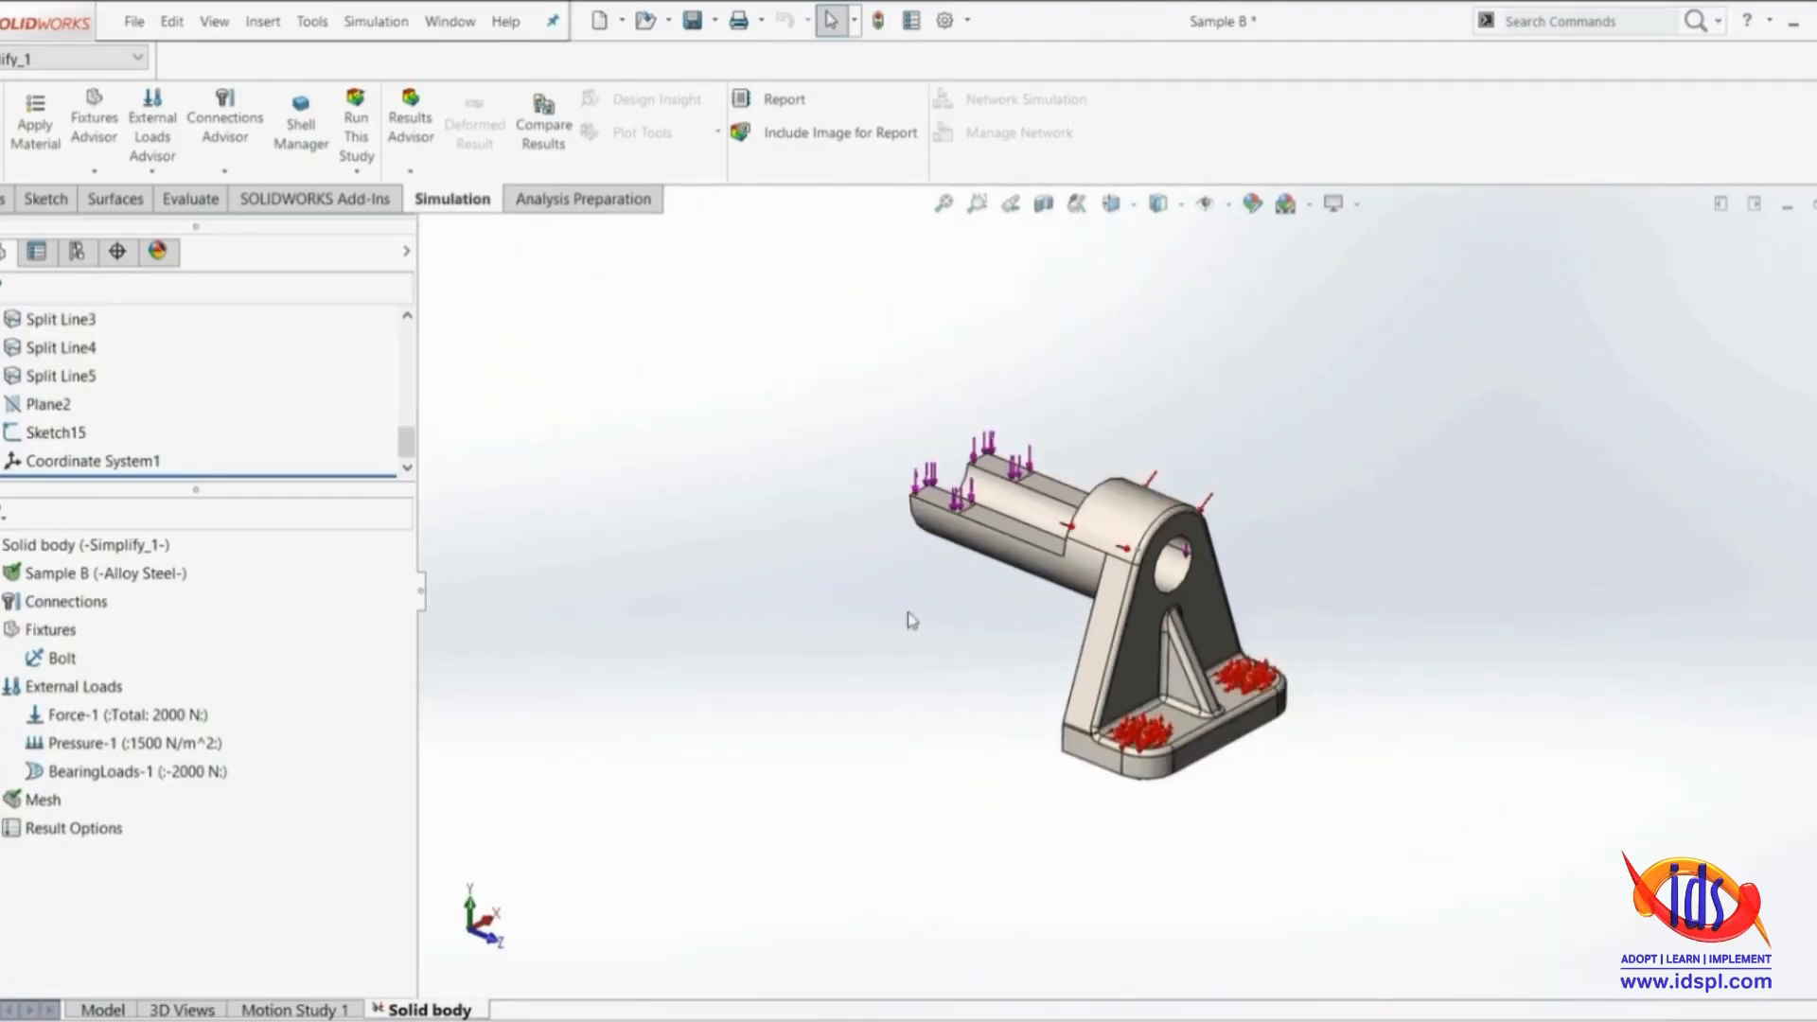
scroll(1072, 588, down, 4)
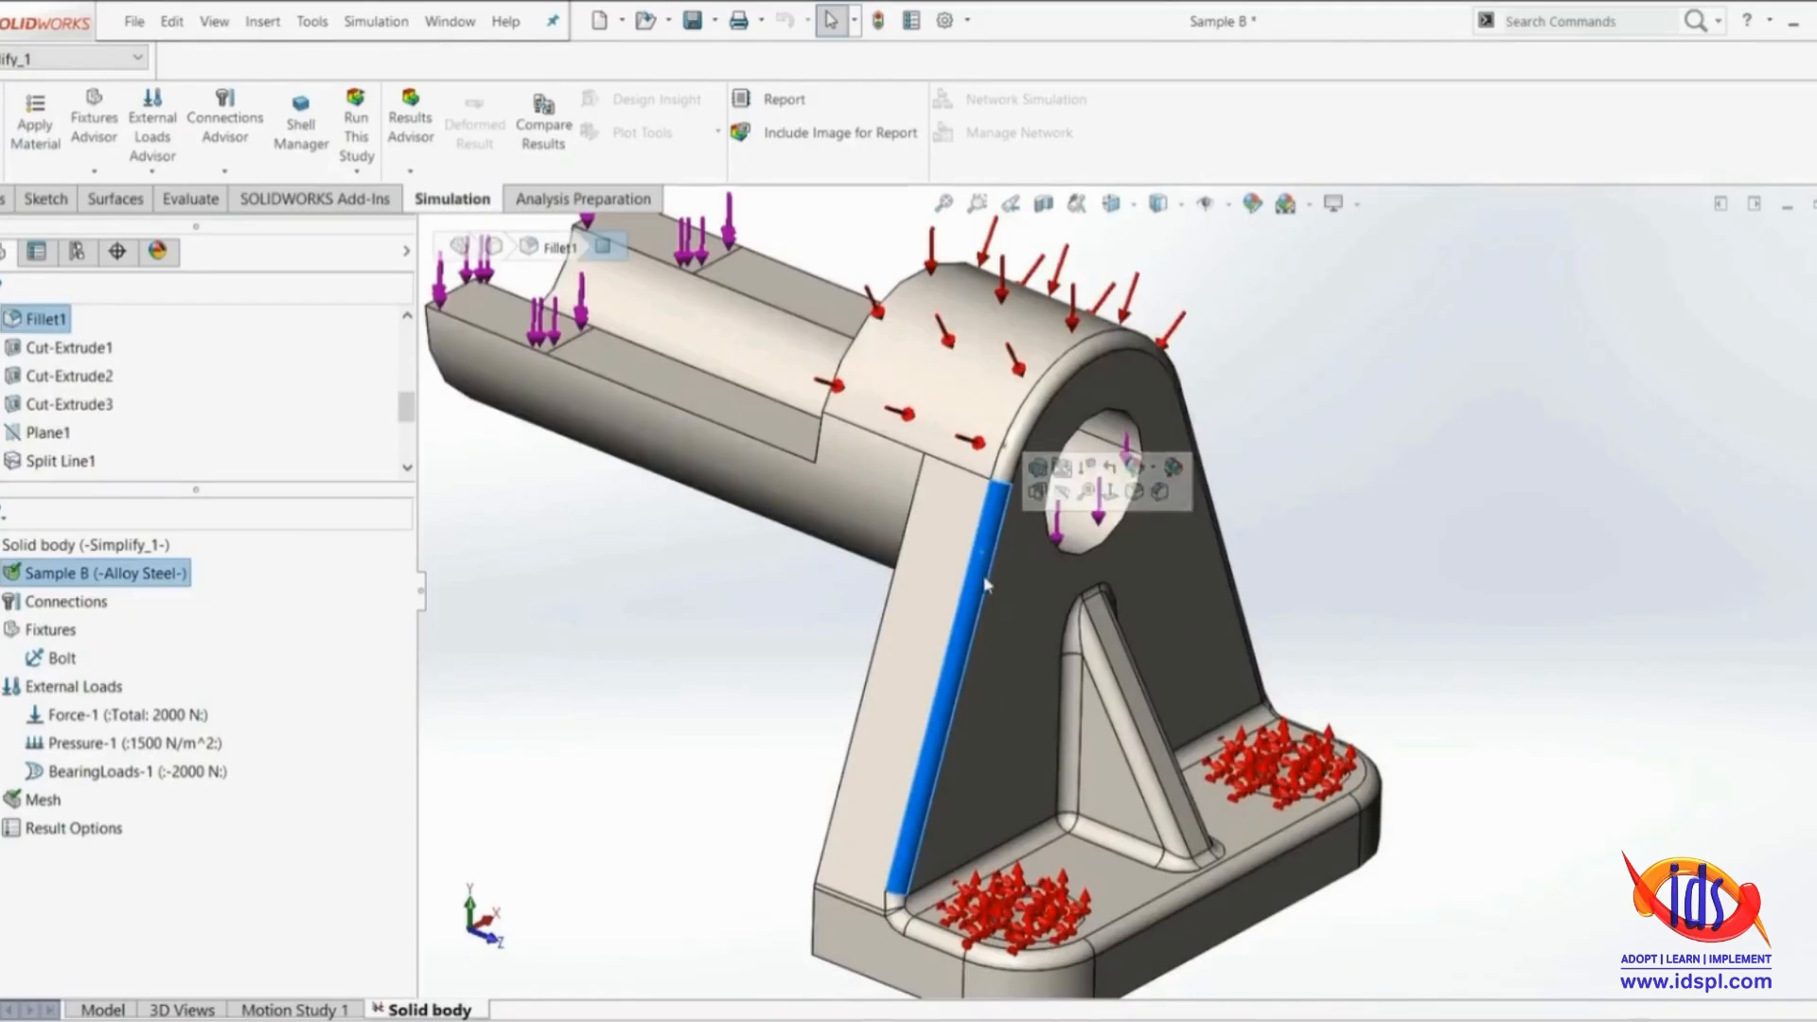
scroll(896, 616, up, 5)
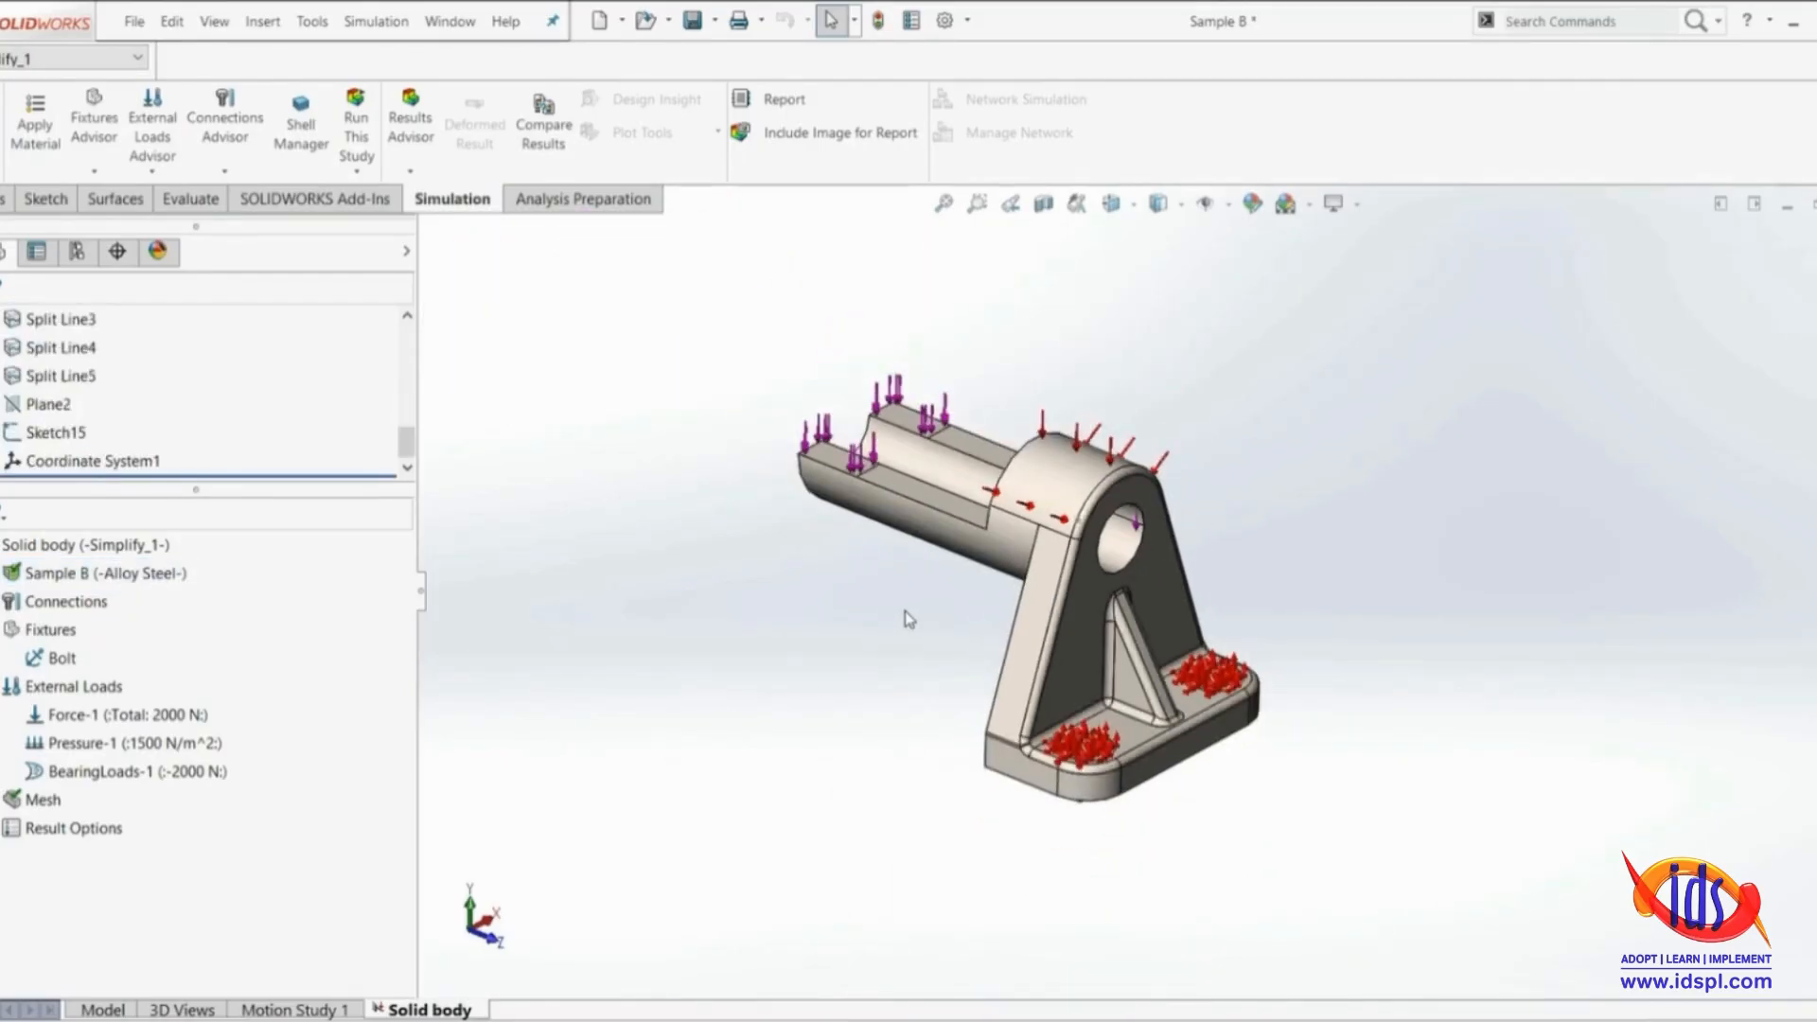
scroll(885, 634, down, 2)
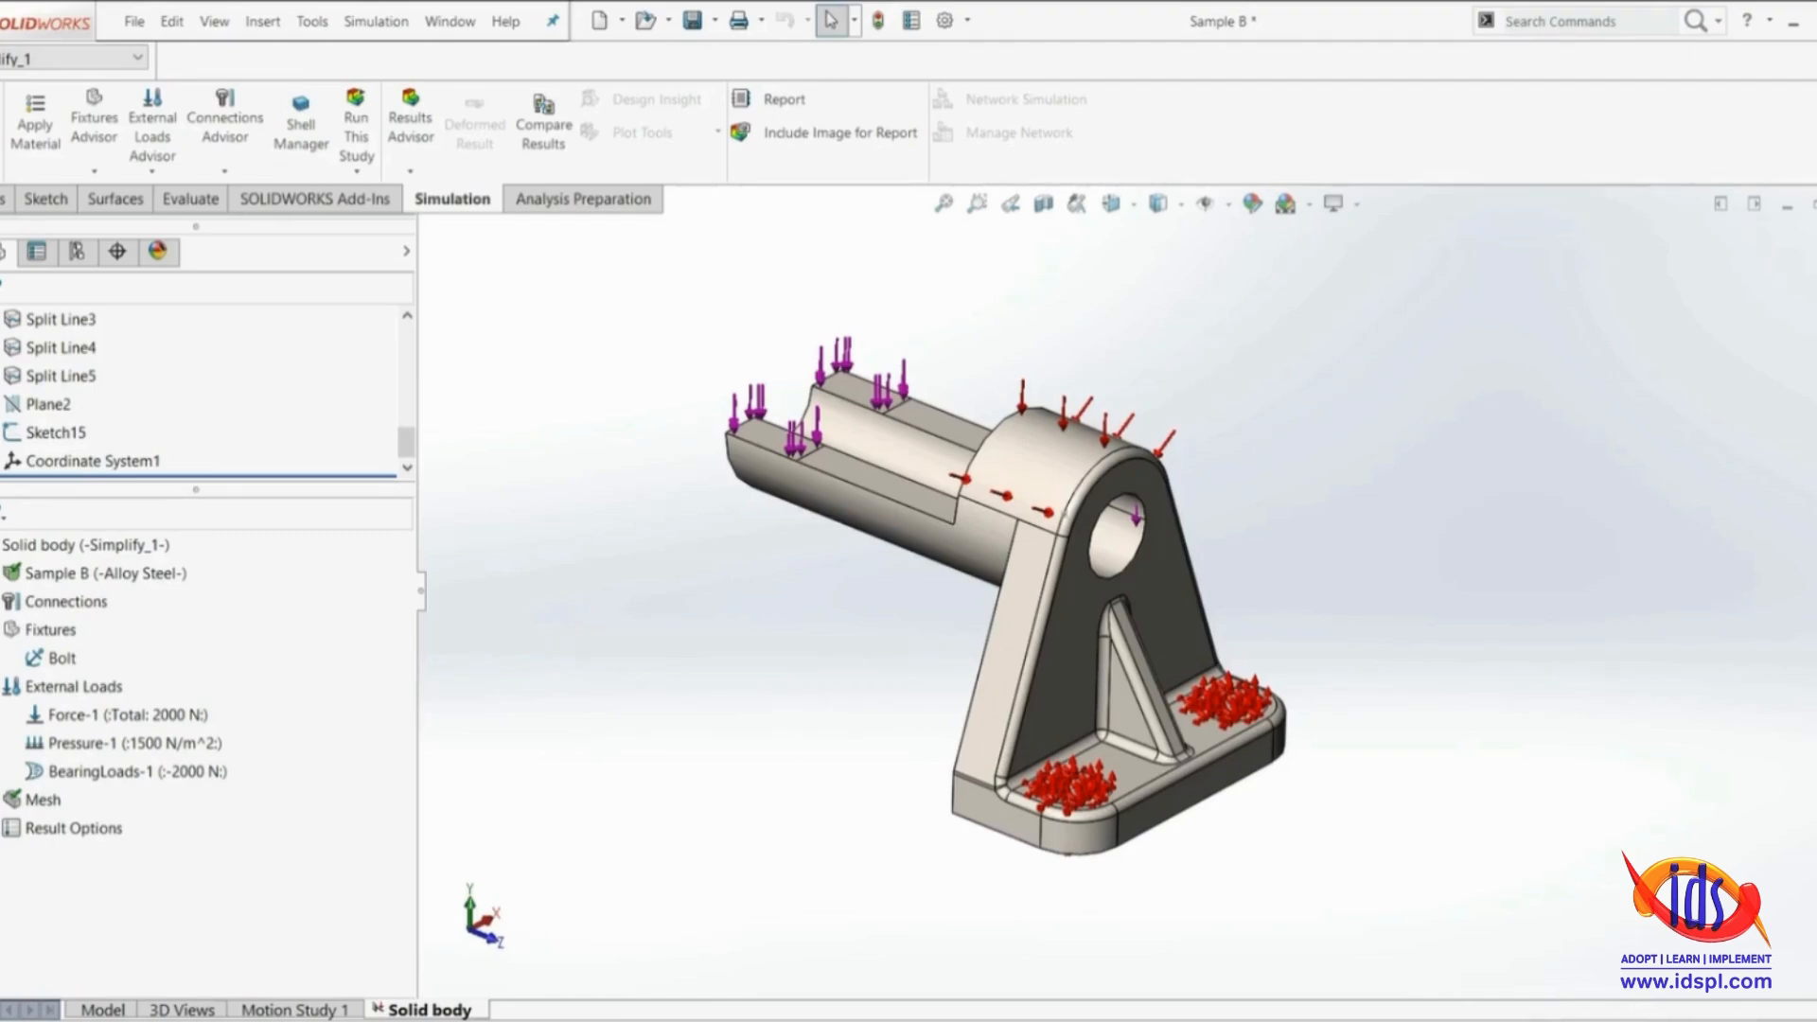
Use Simplify Model for Meshing to find all feature types by Feature Parameter with a simplification factor of 0.1
right_click(27, 803)
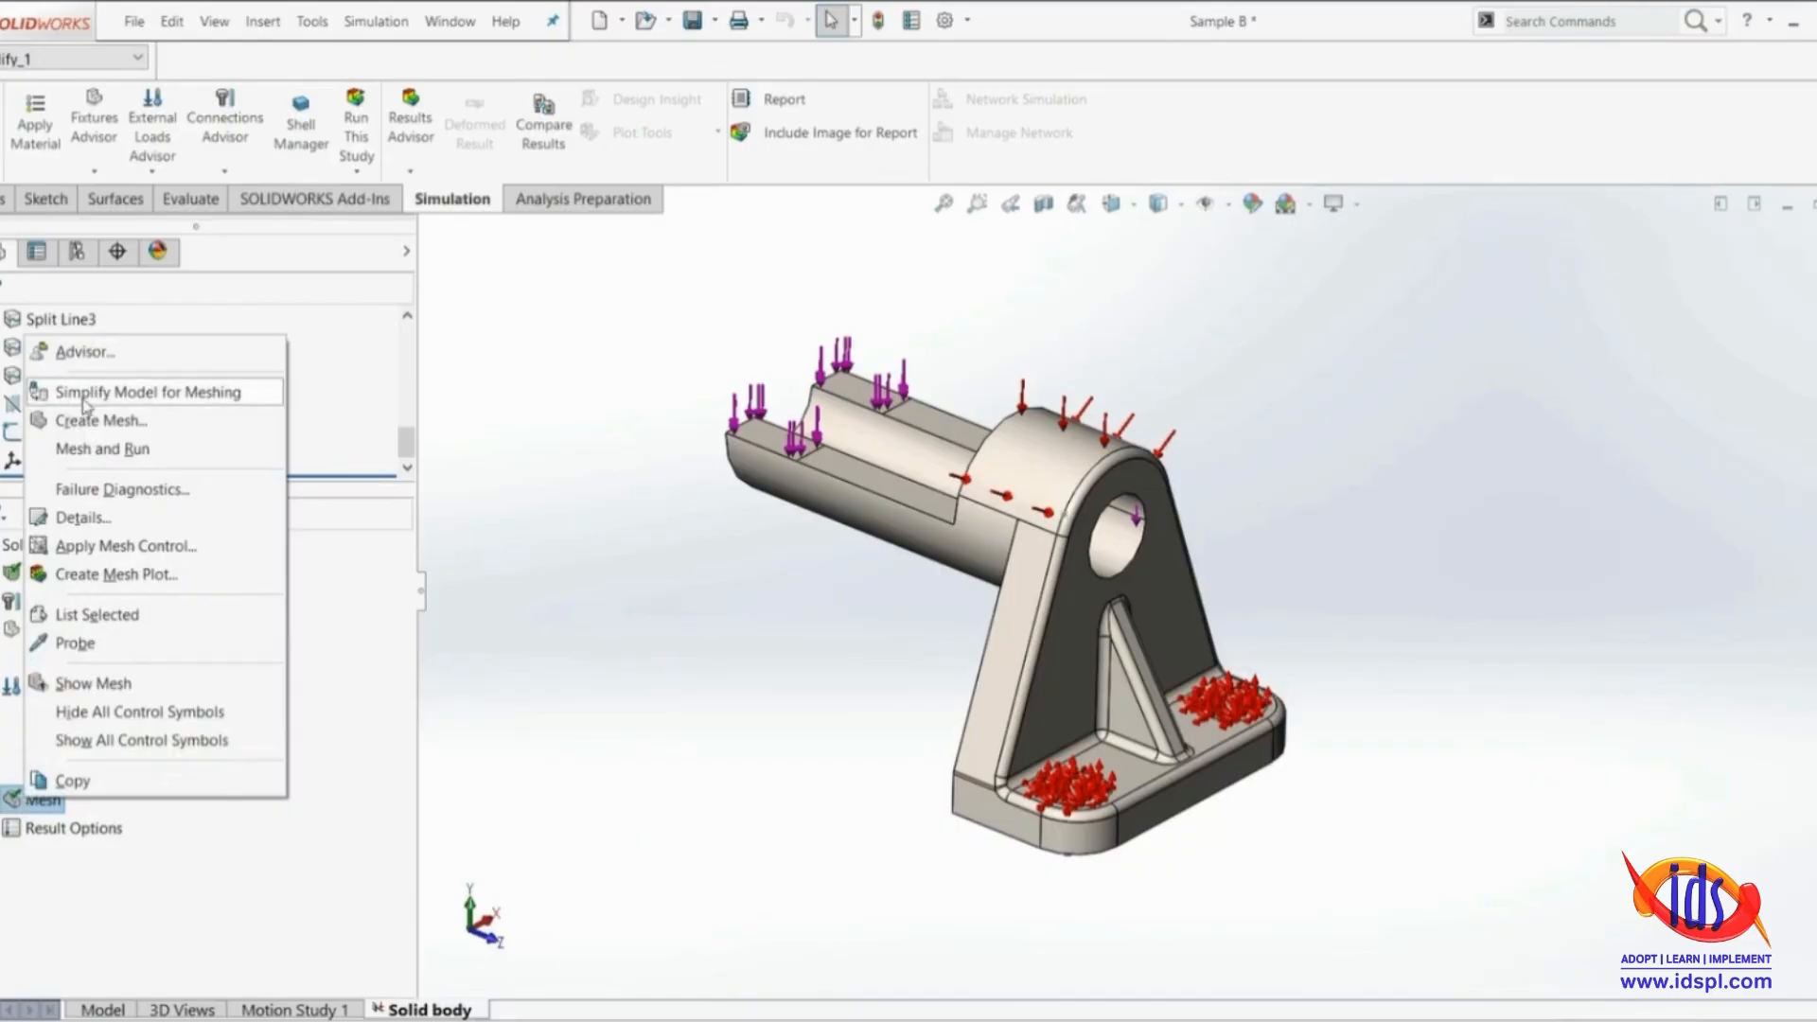
click(132, 402)
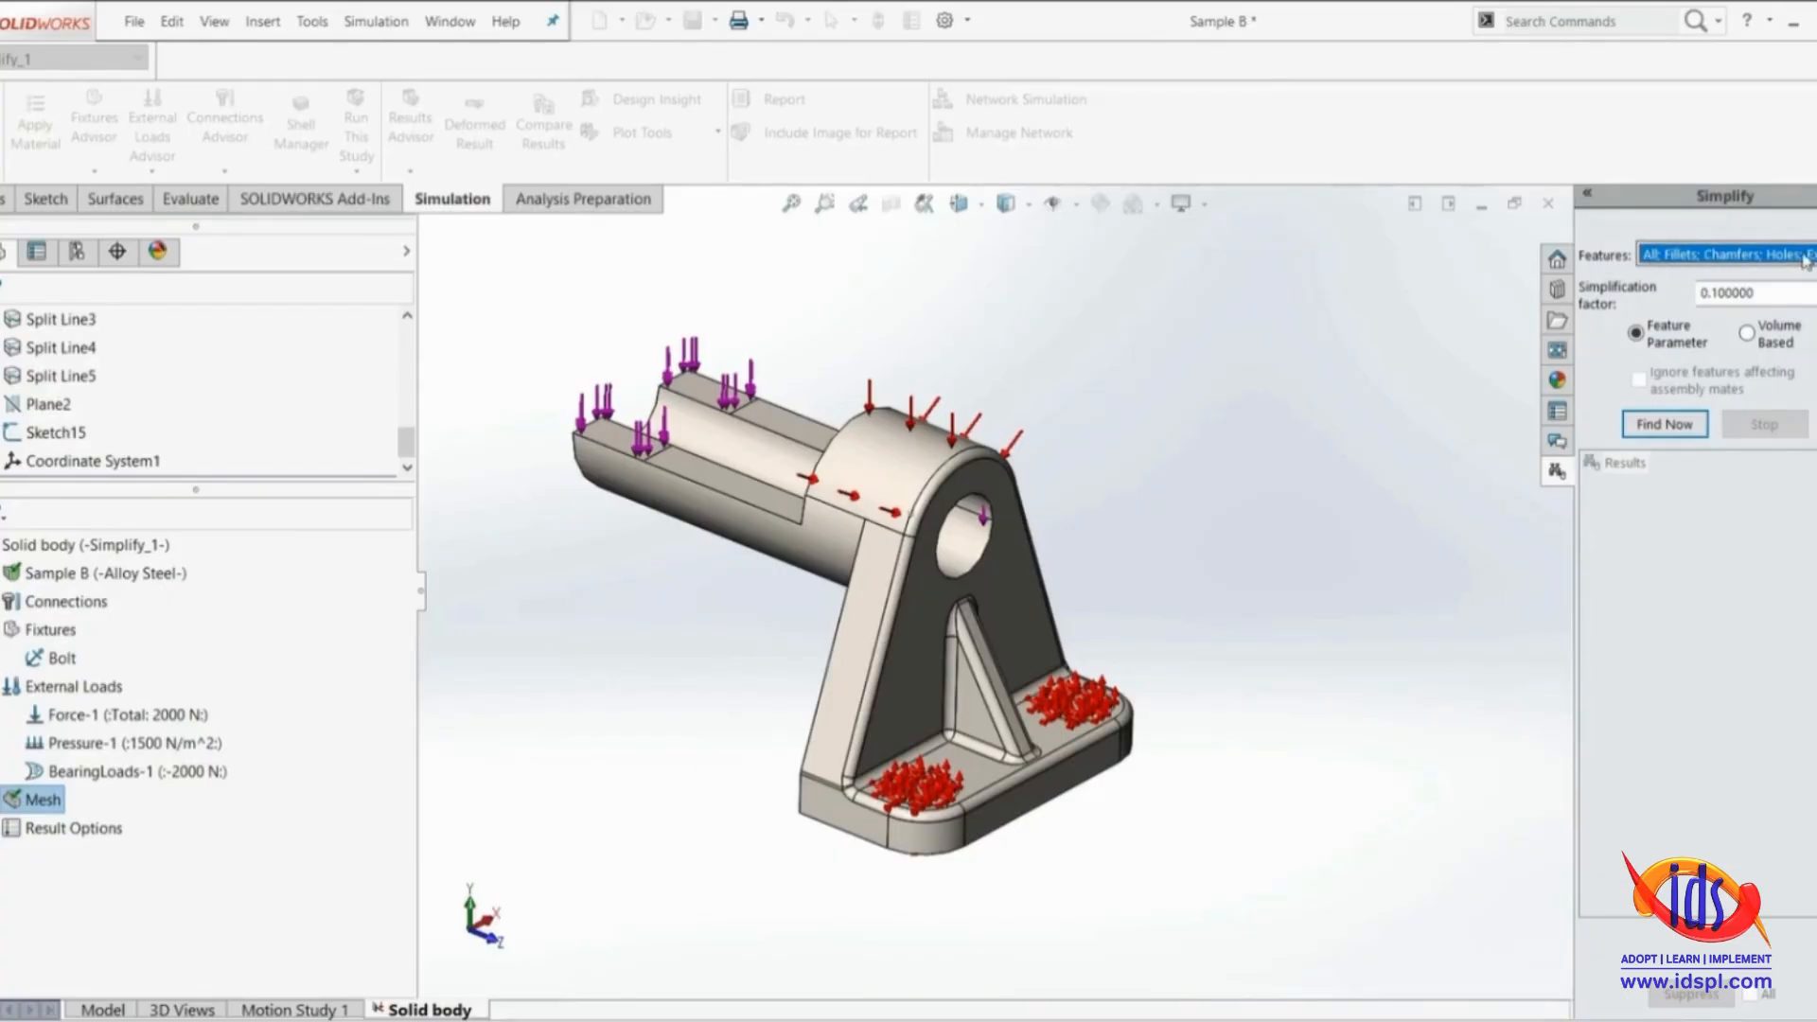
click(1809, 254)
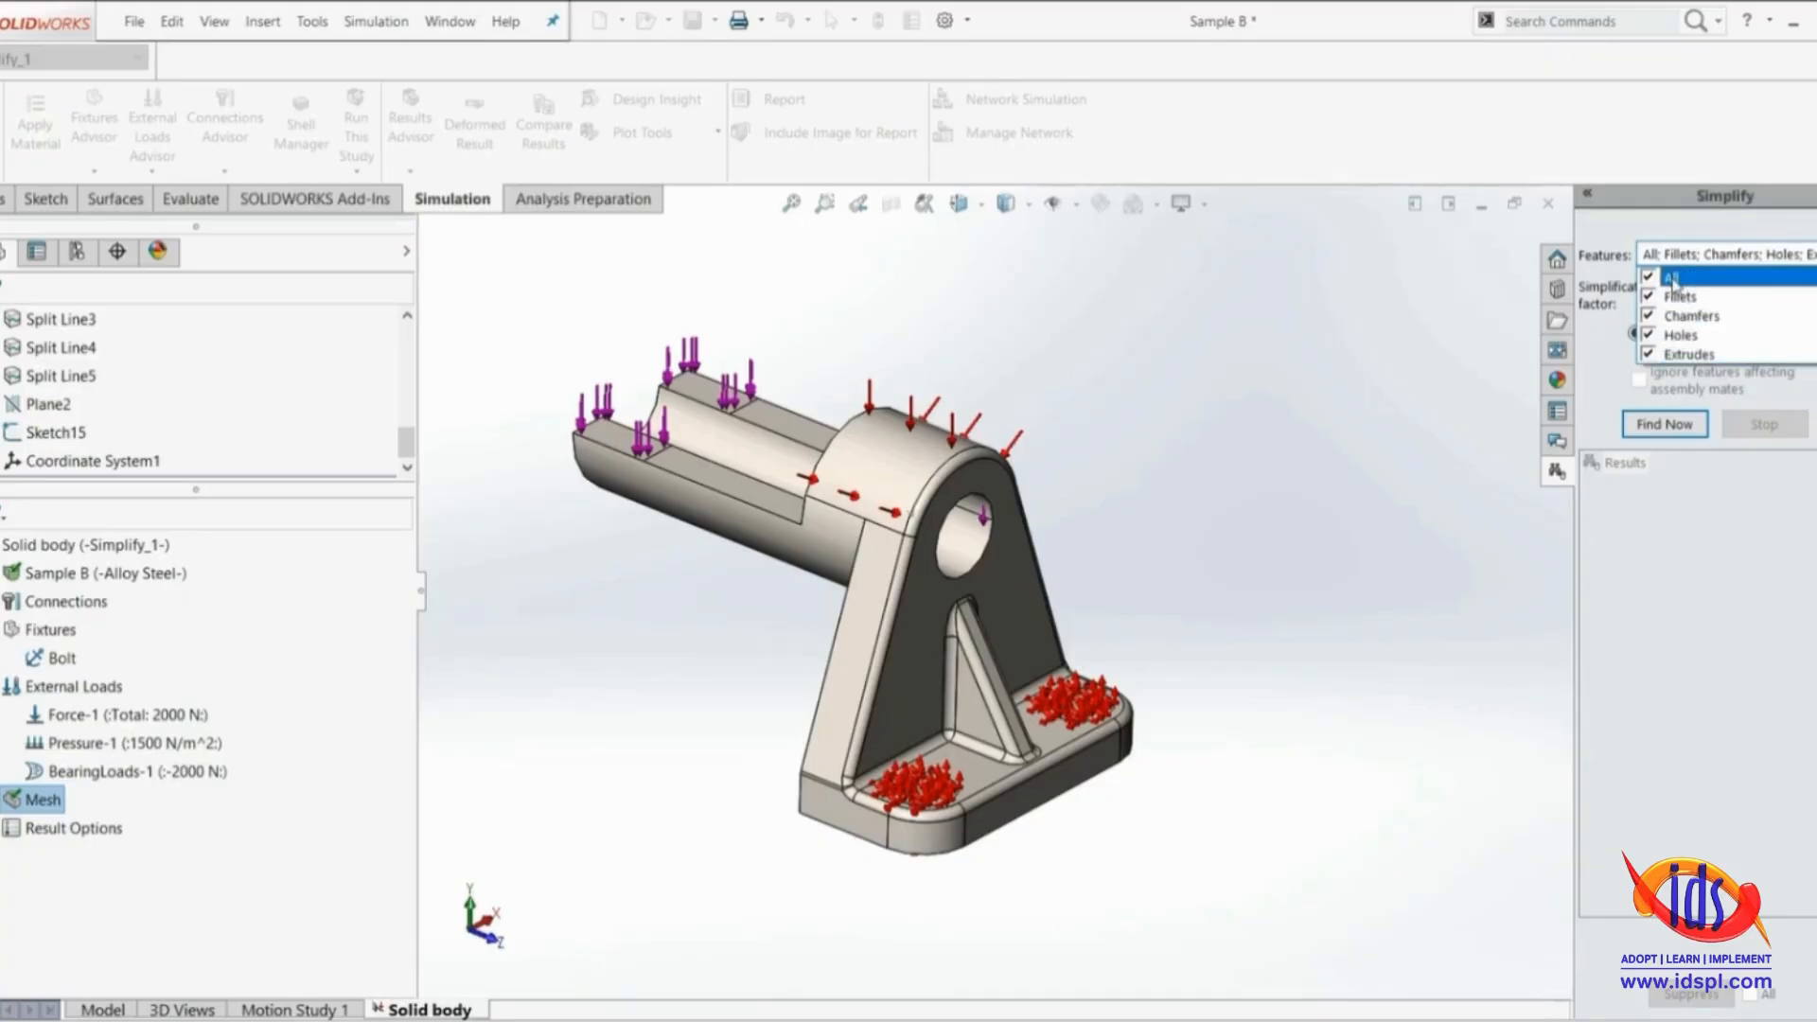
click(1708, 379)
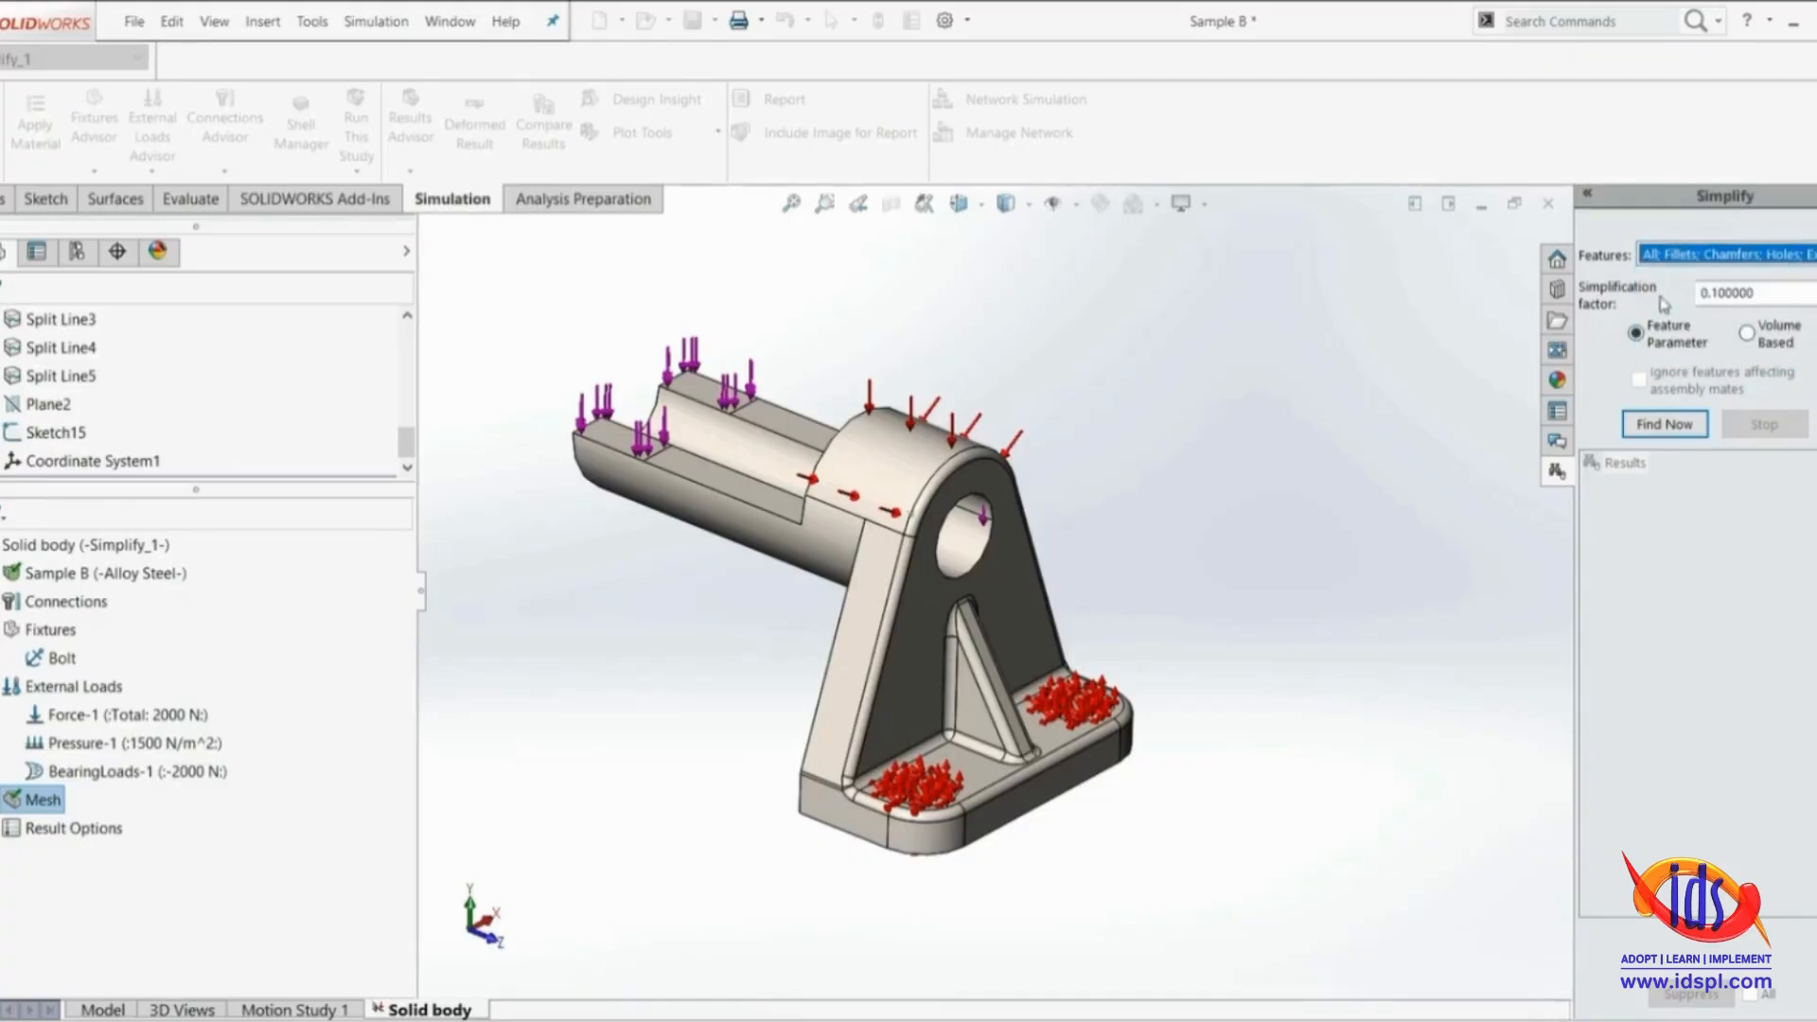
mouse_move(1713, 294)
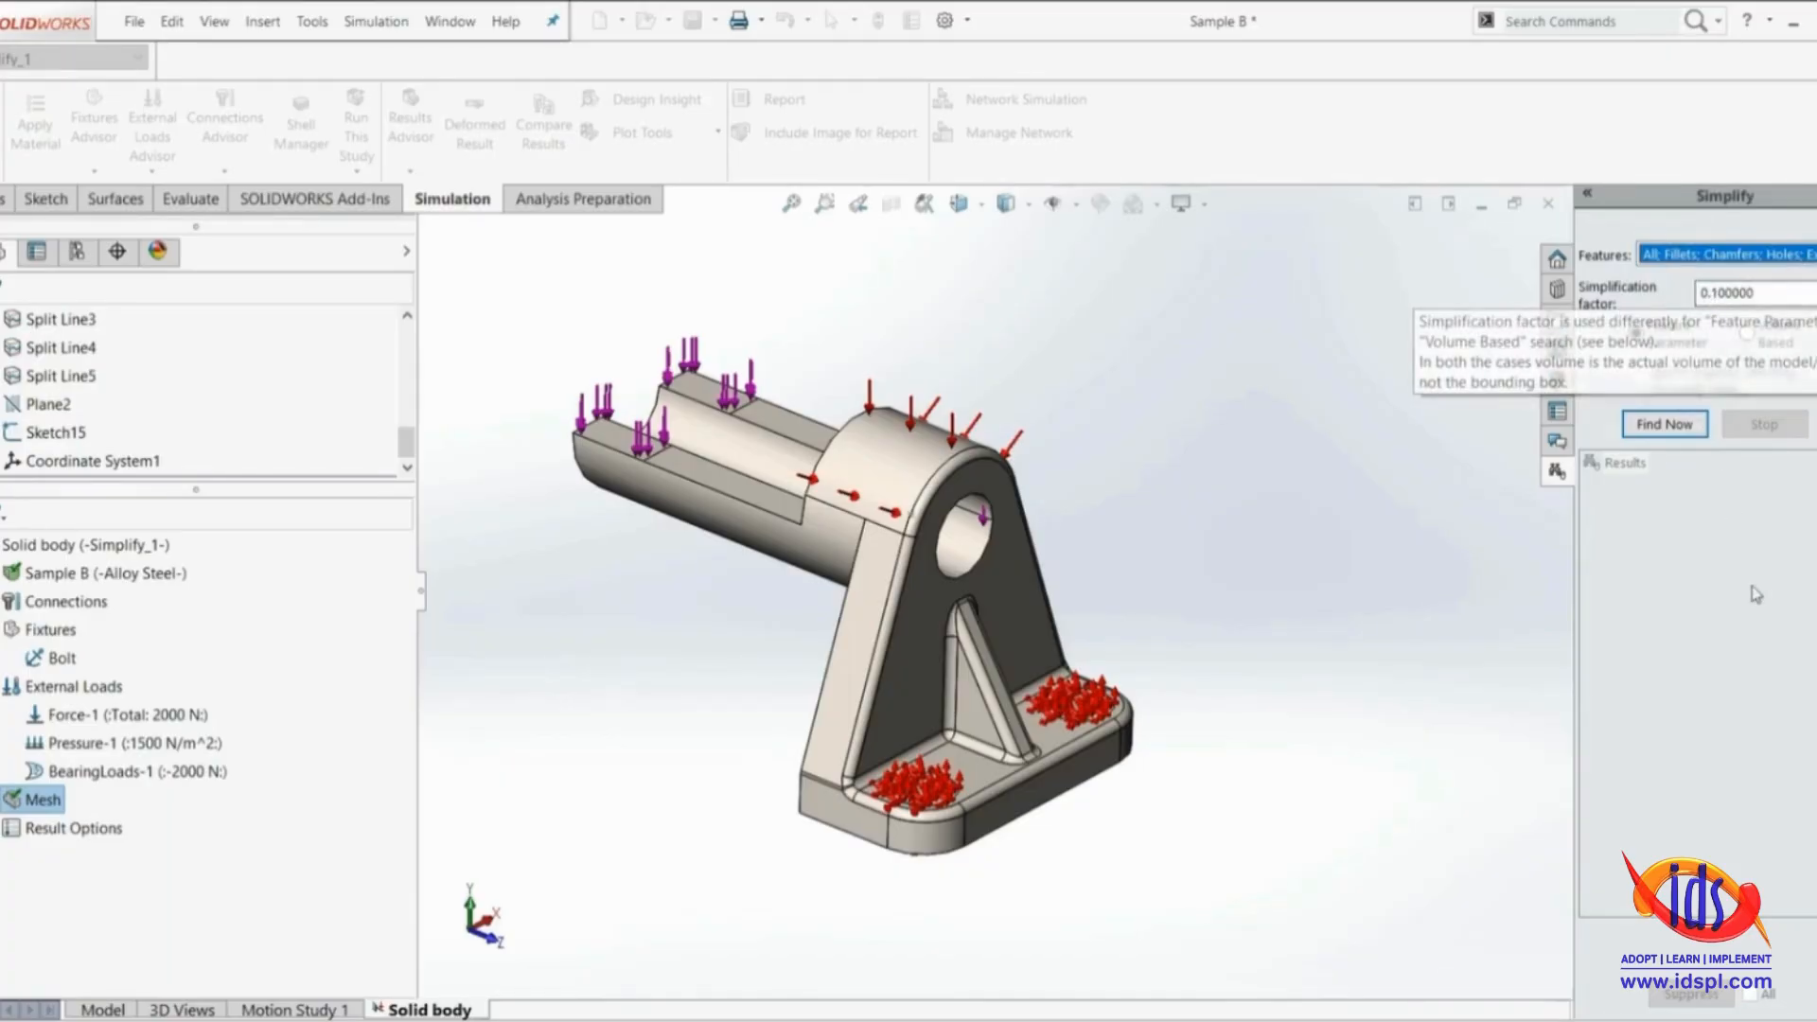
mouse_move(1676, 355)
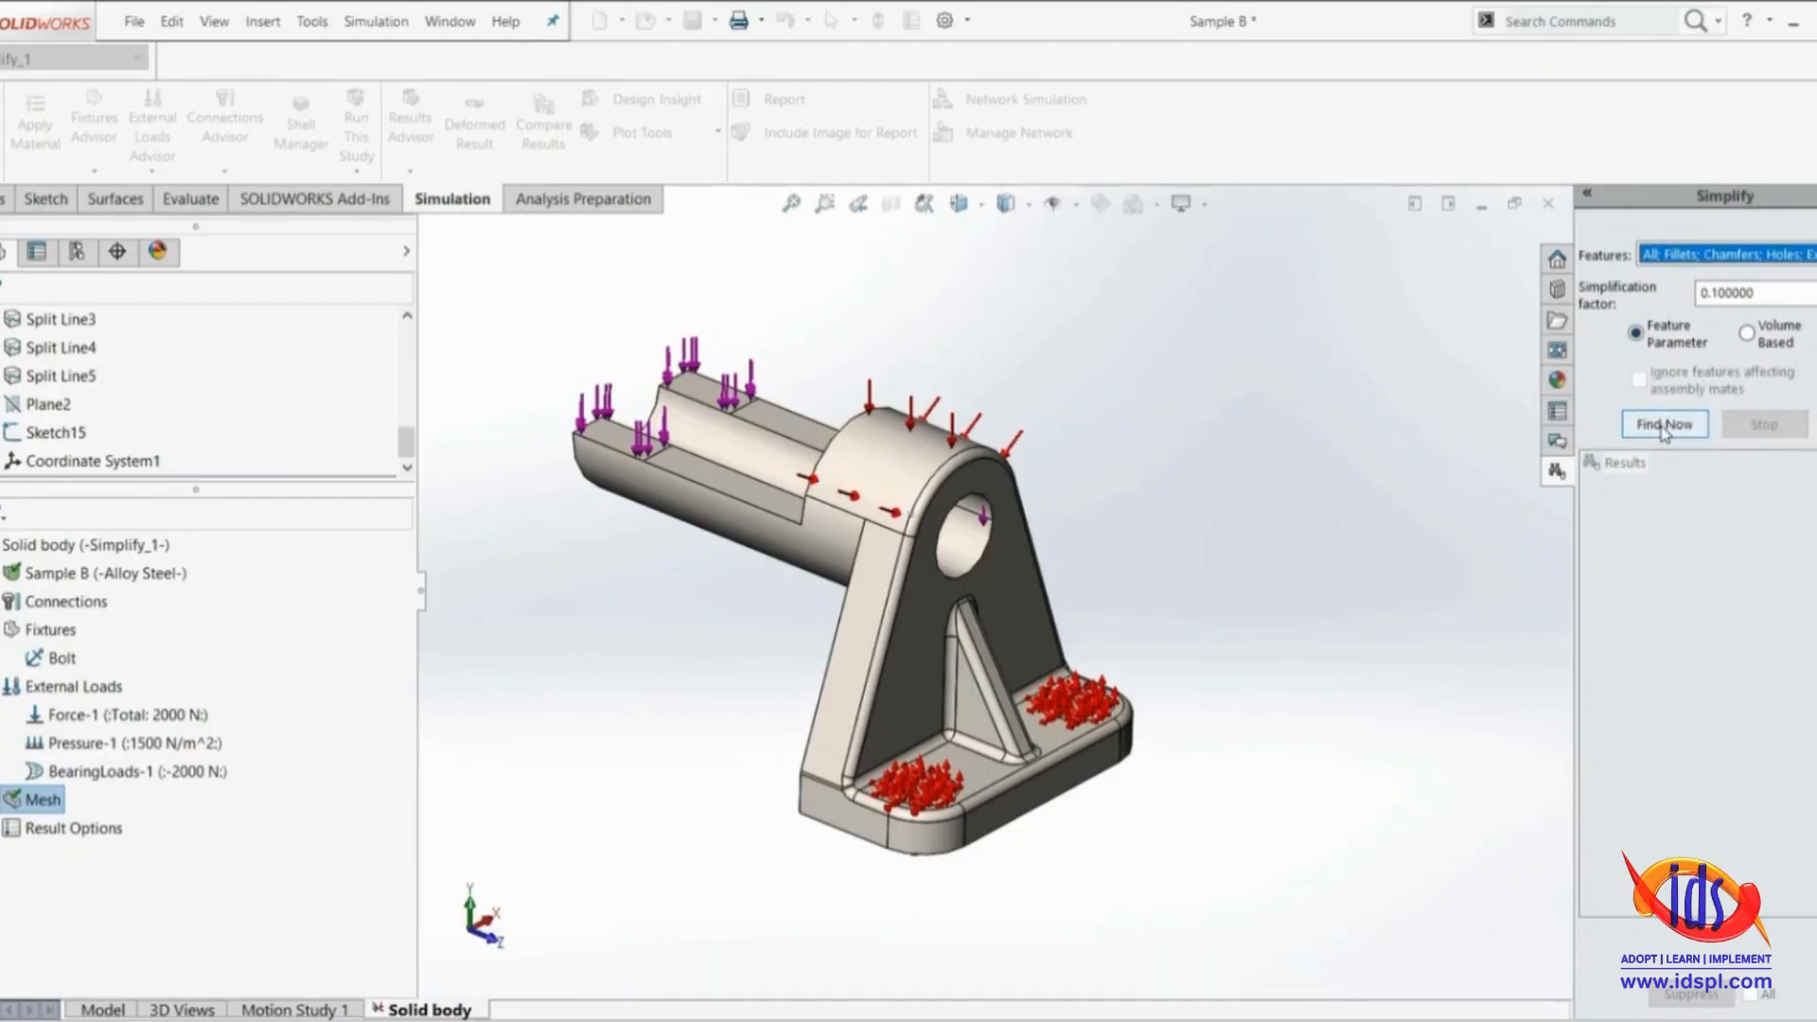
click(1664, 426)
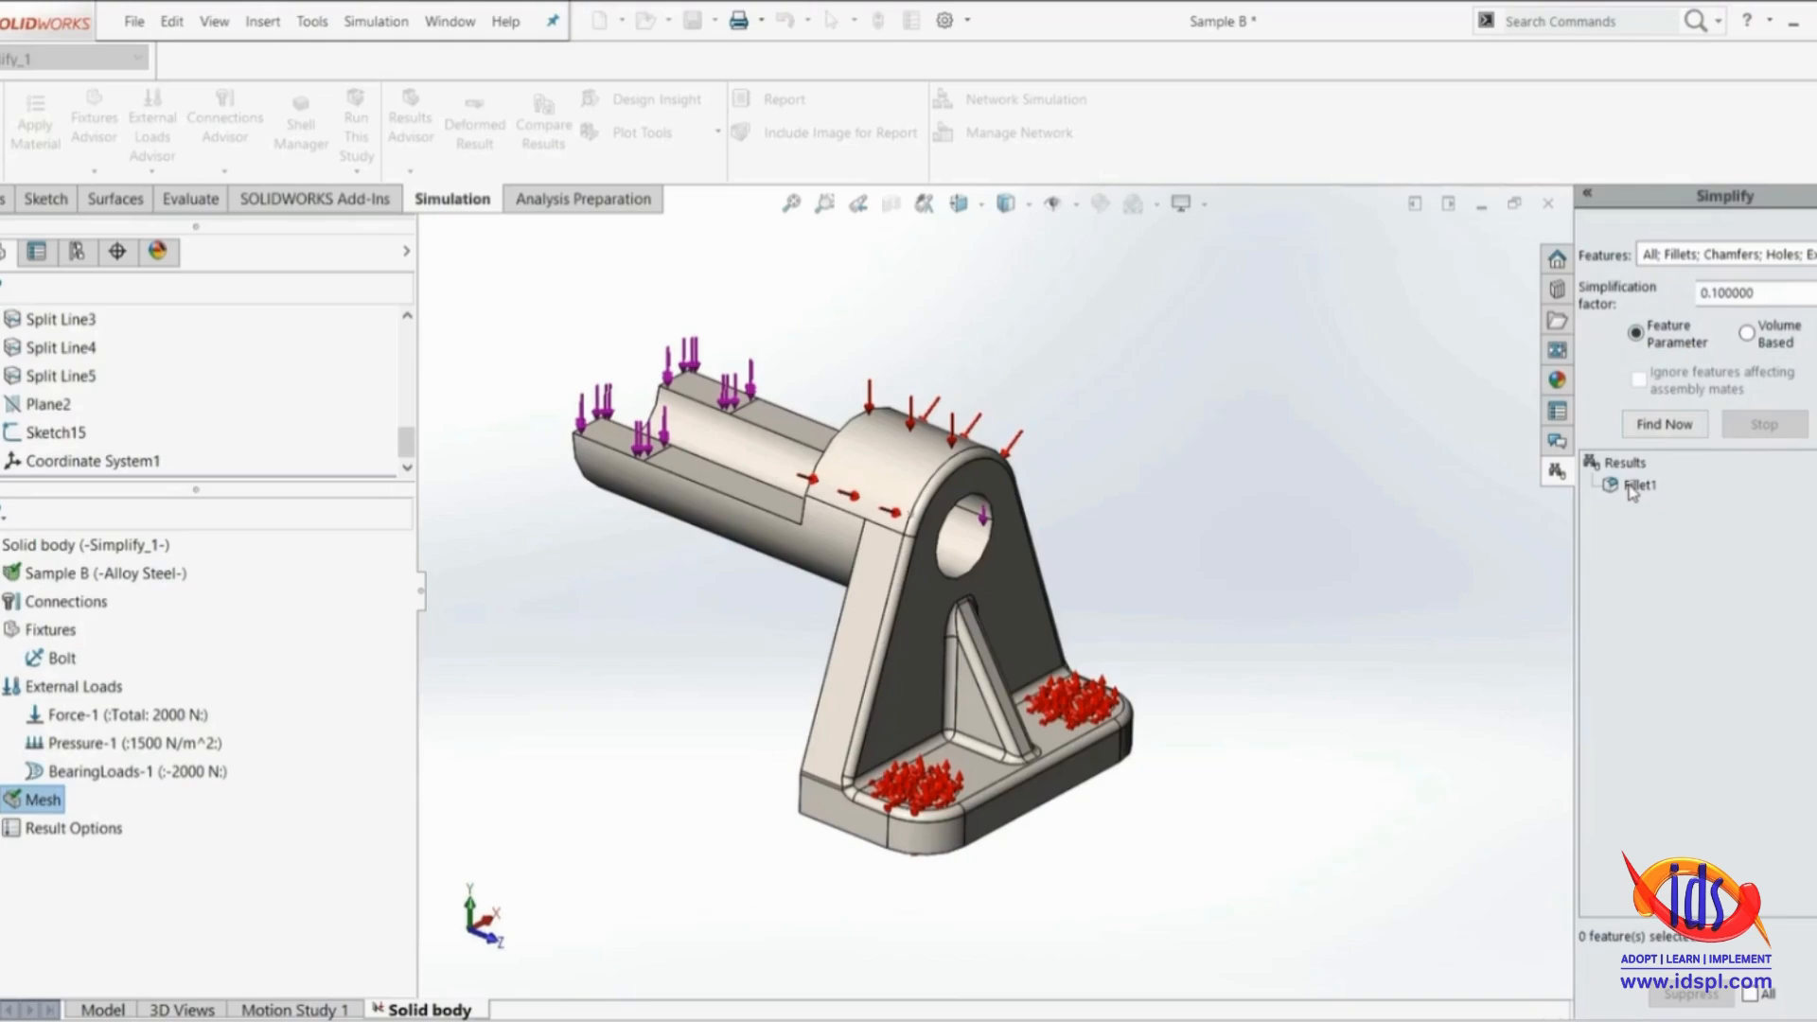
Suppress Fillet1 from the simplification results and close the Simplify tool
click(1634, 486)
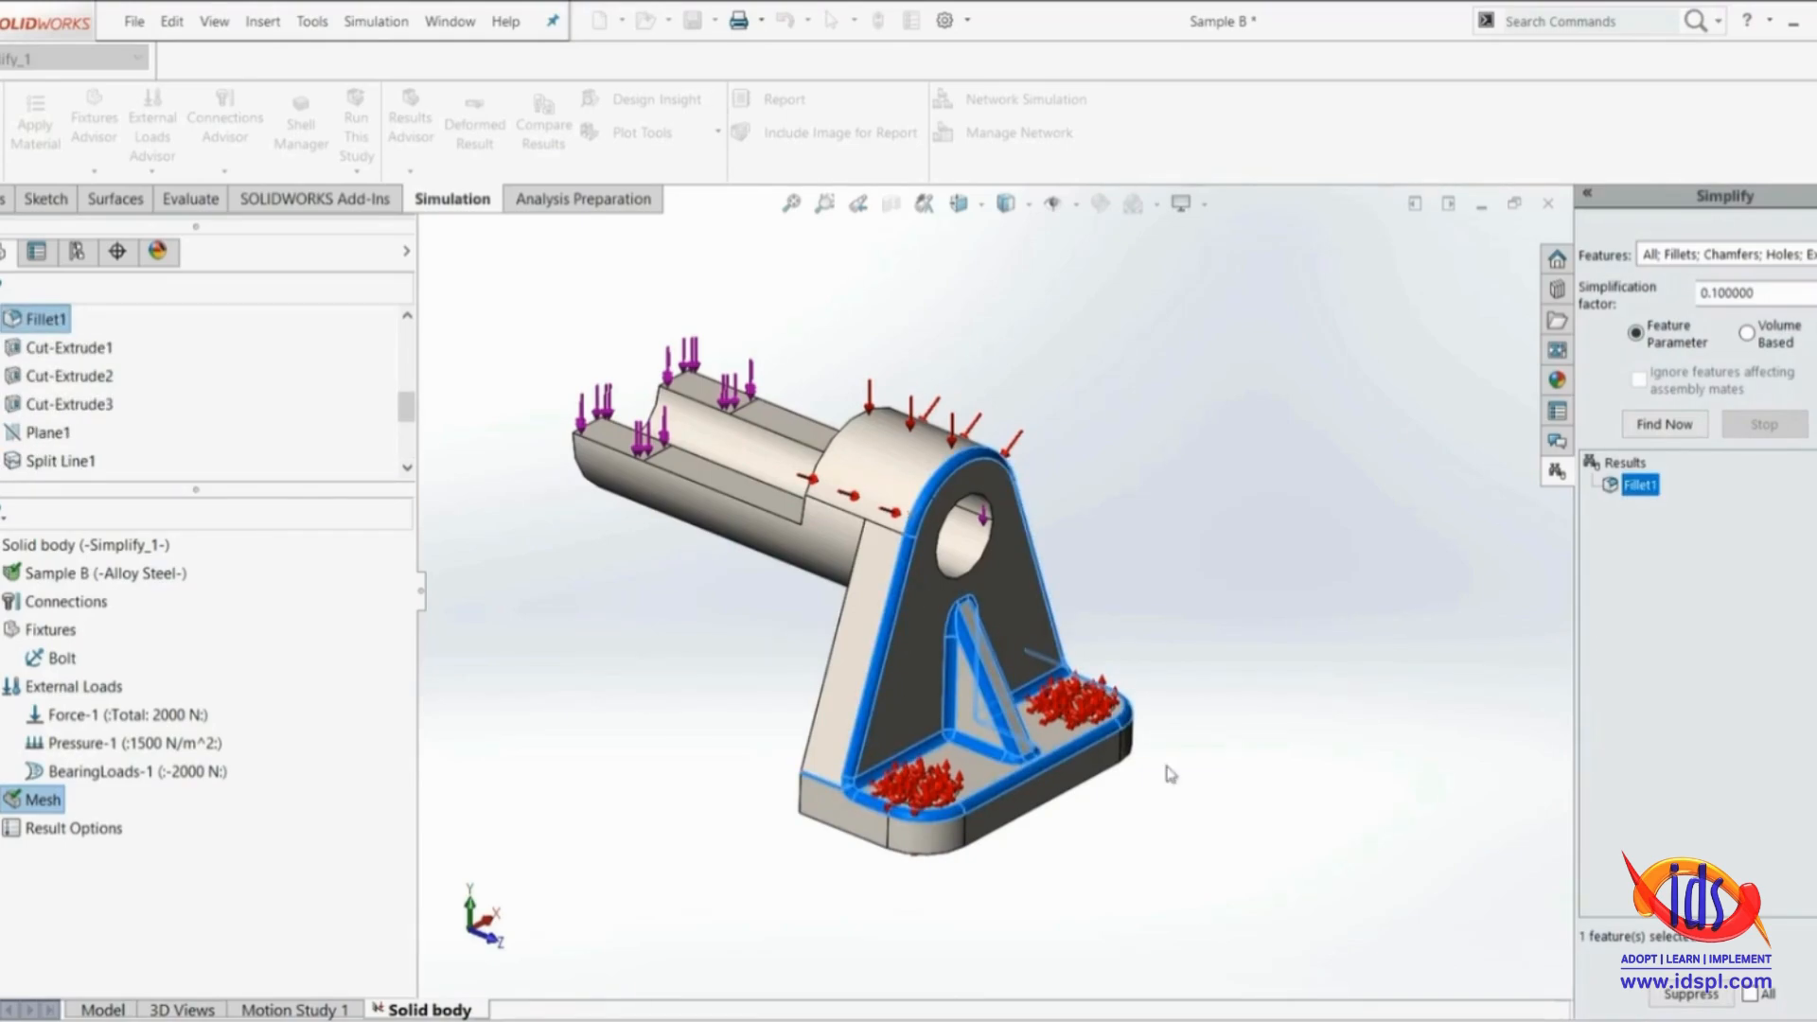
click(1691, 995)
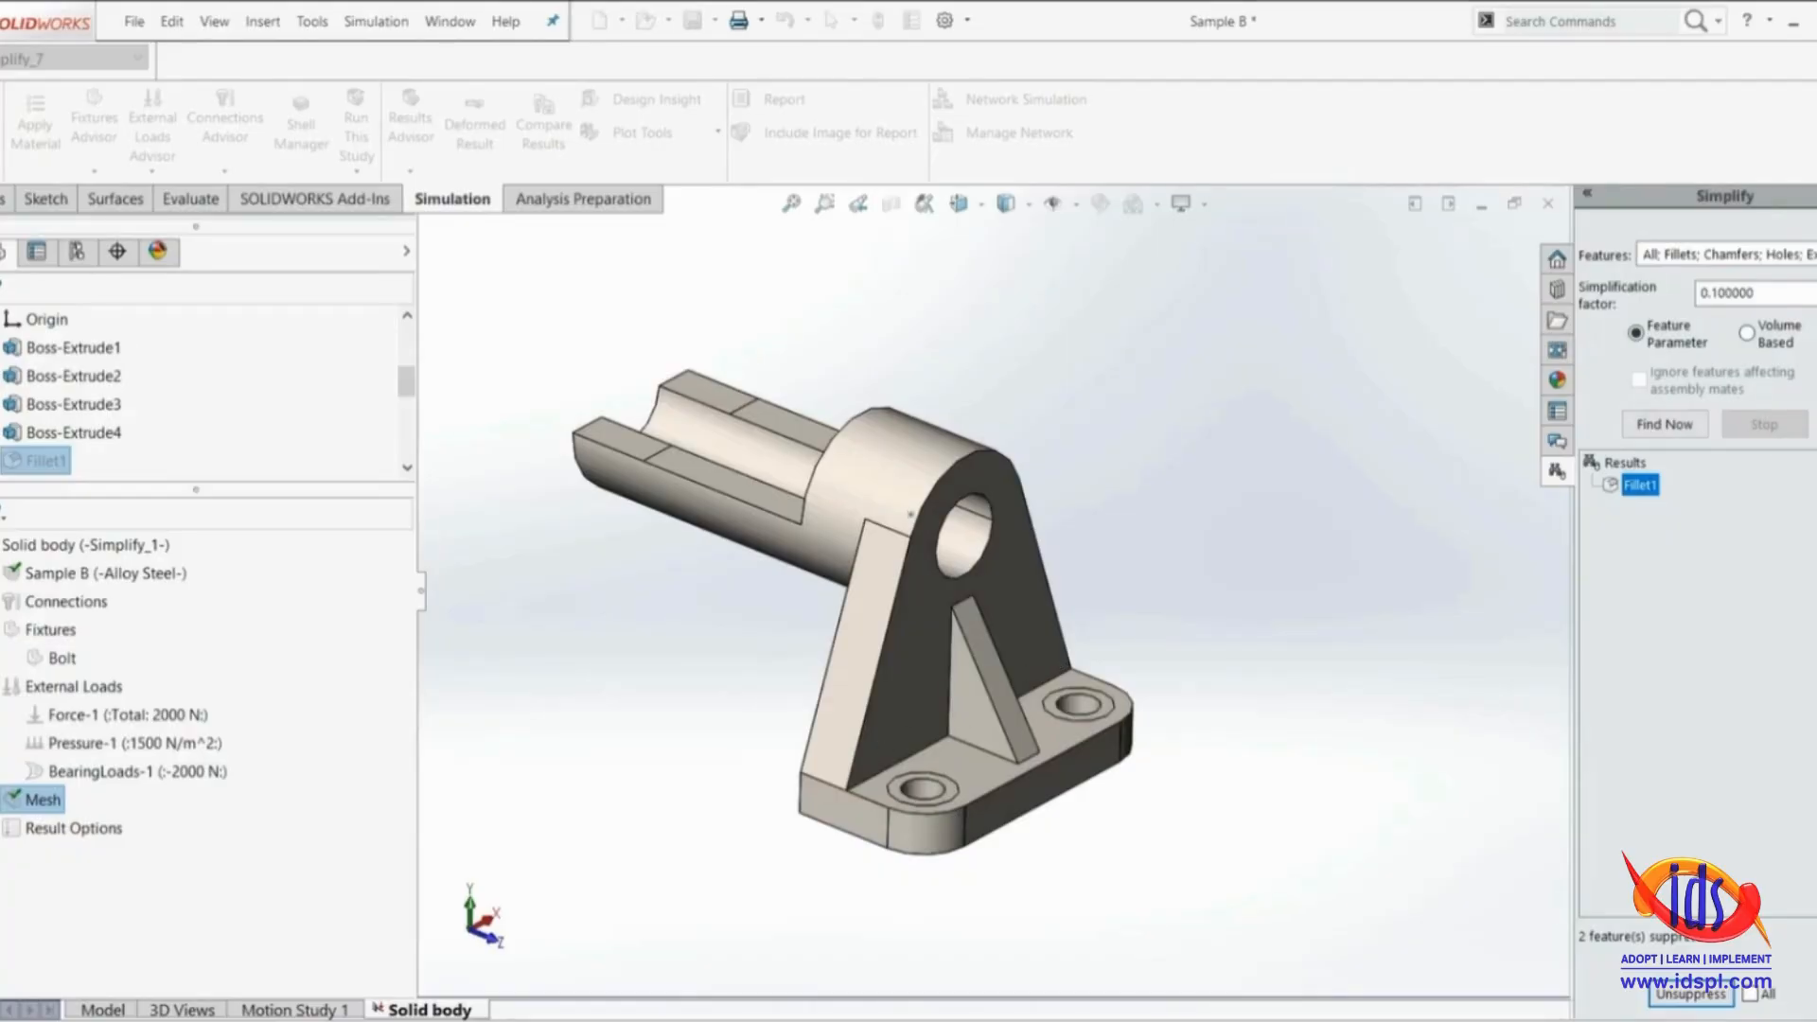
click(1532, 431)
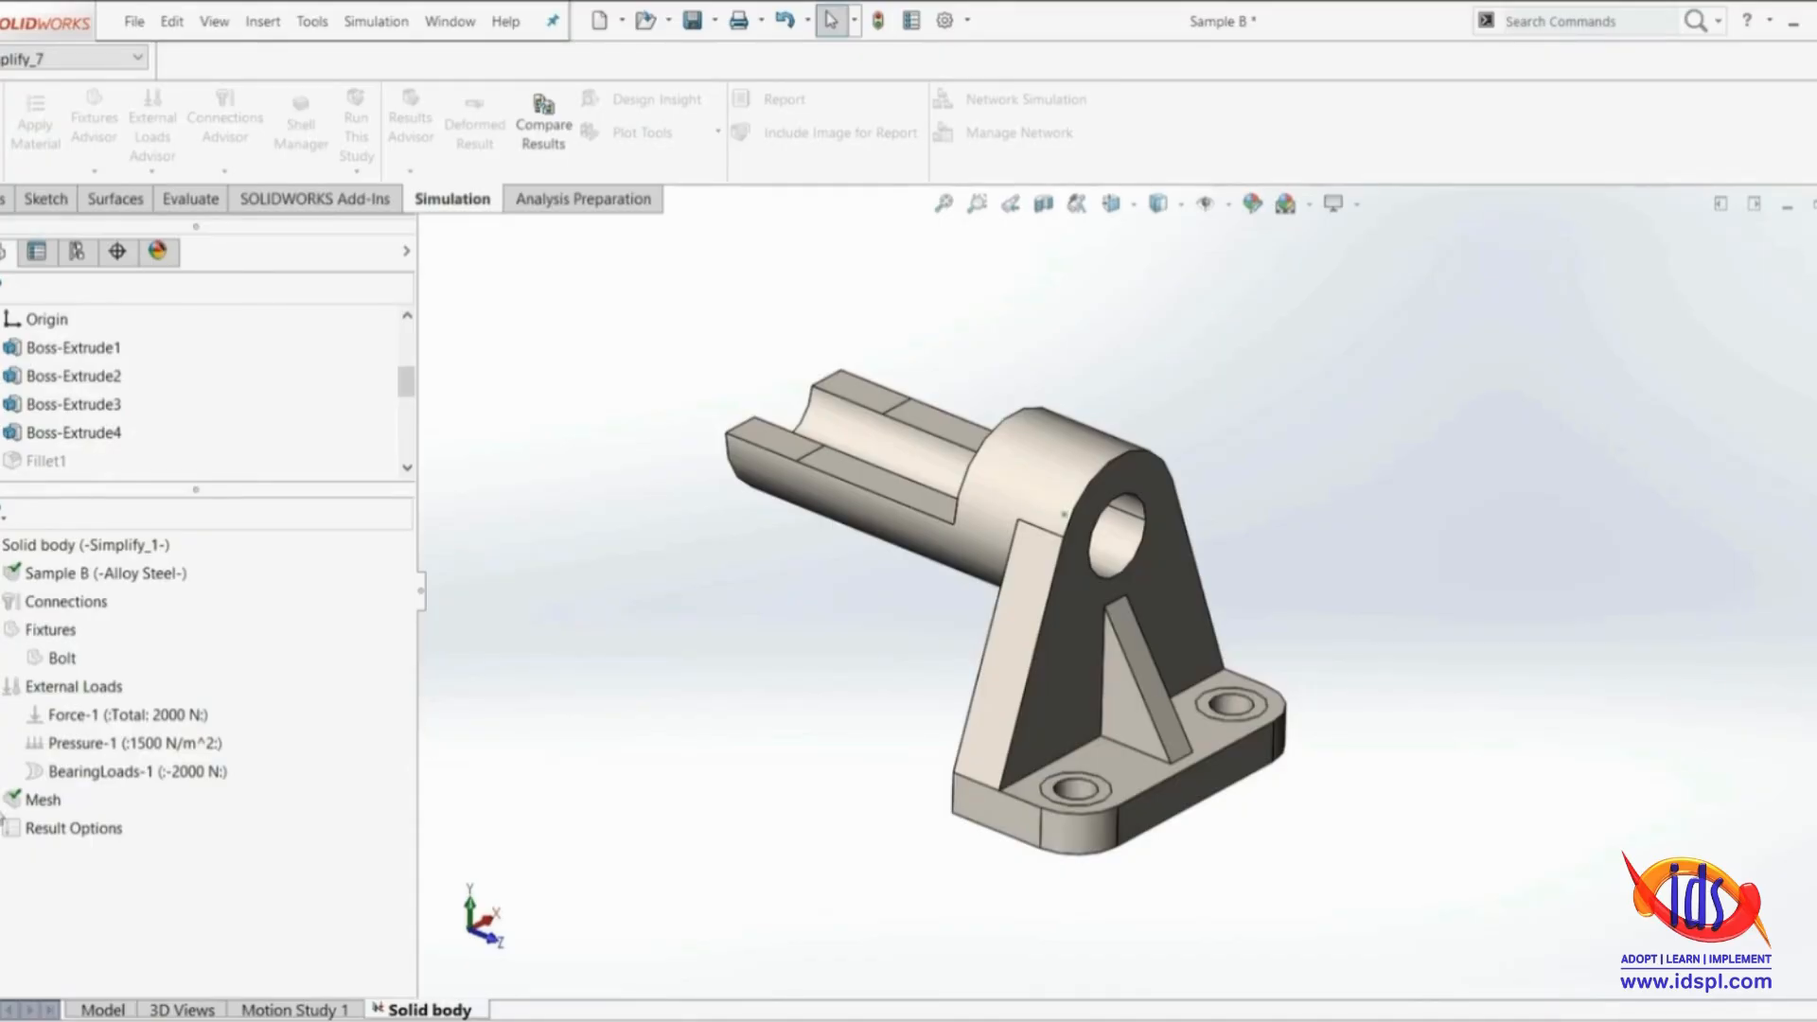
Activate the SW configuration that belongs to the Solid body study from its mesh
right_click(40, 800)
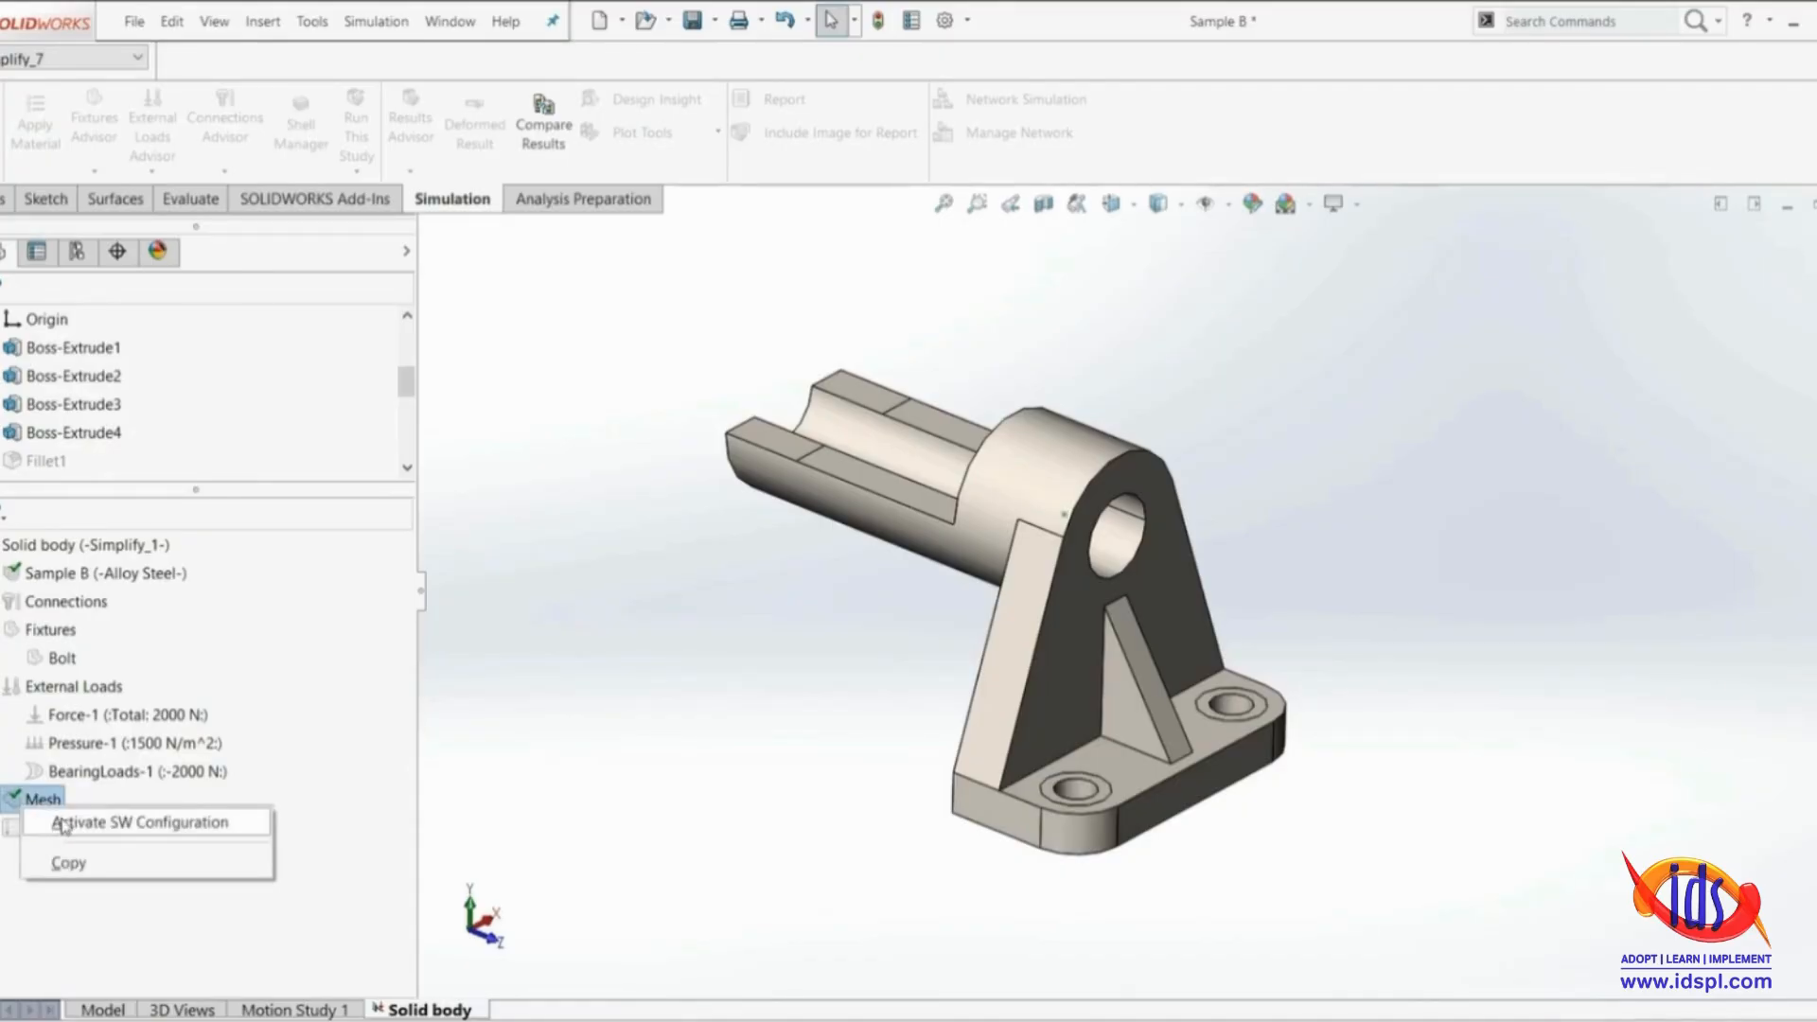
click(57, 822)
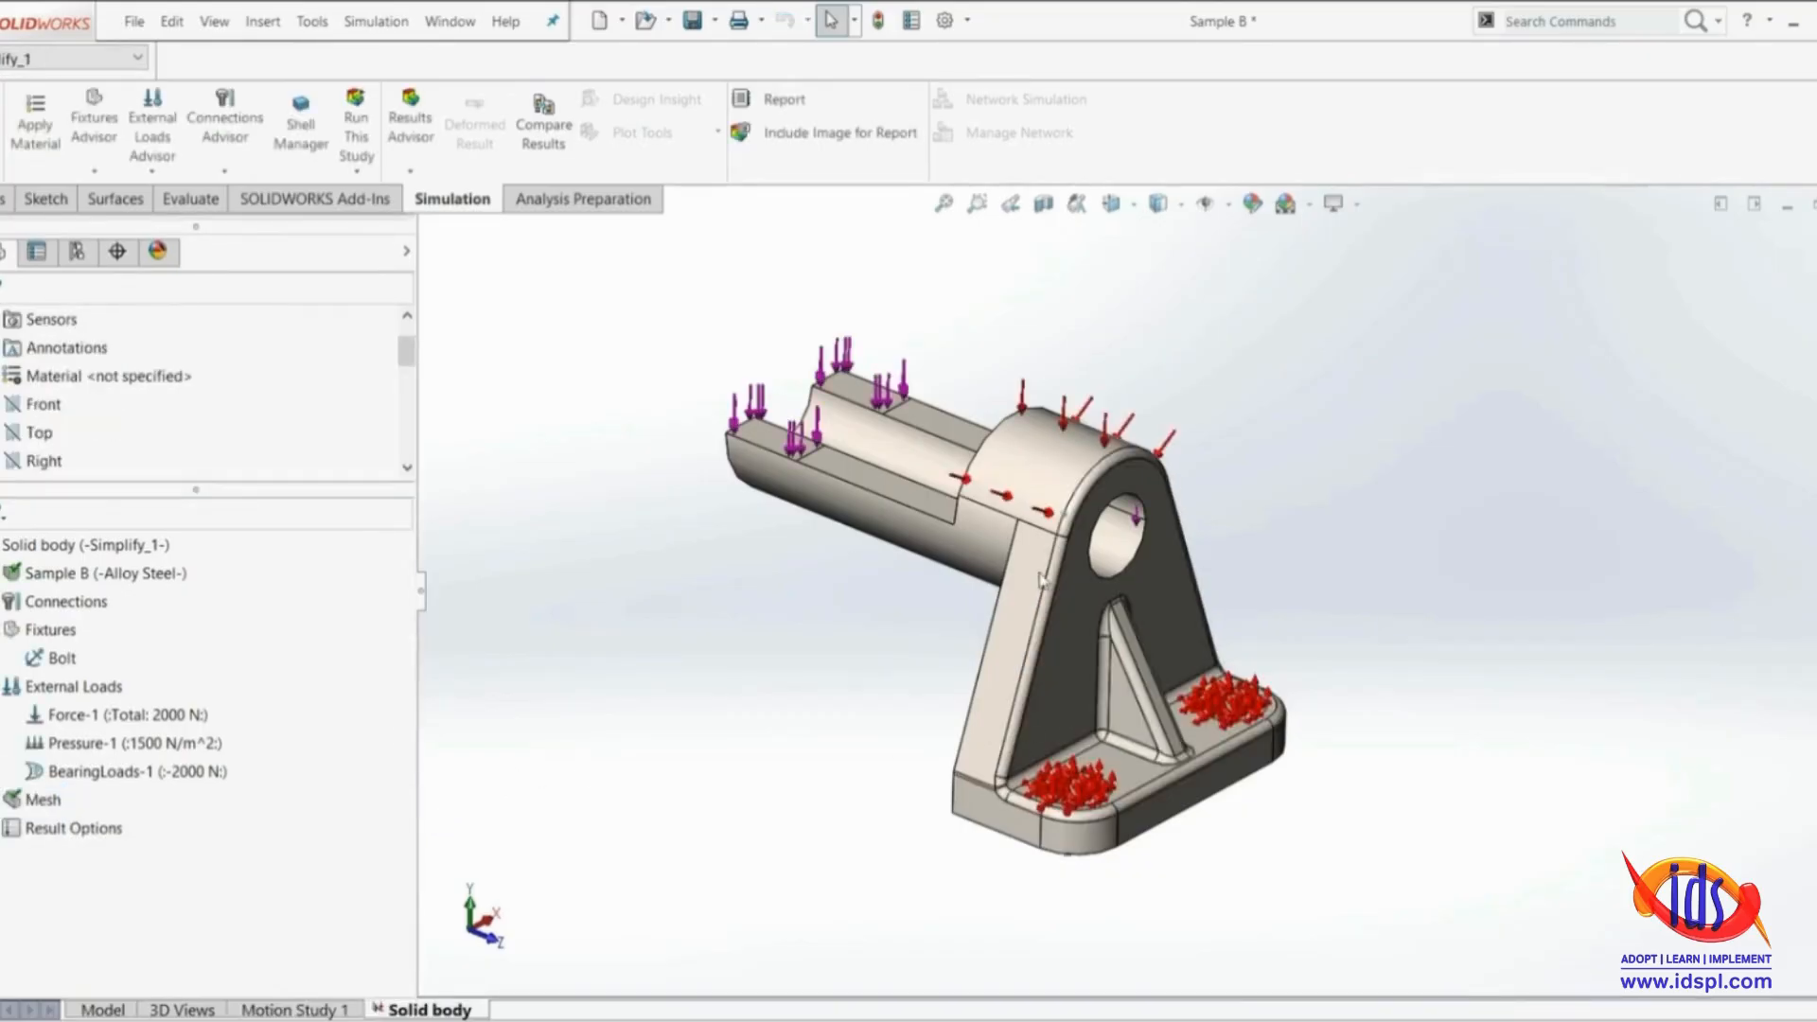
Return to the part model, identify the fillet on the upright plate's edge, and suppress Fillet1 directly
click(98, 1010)
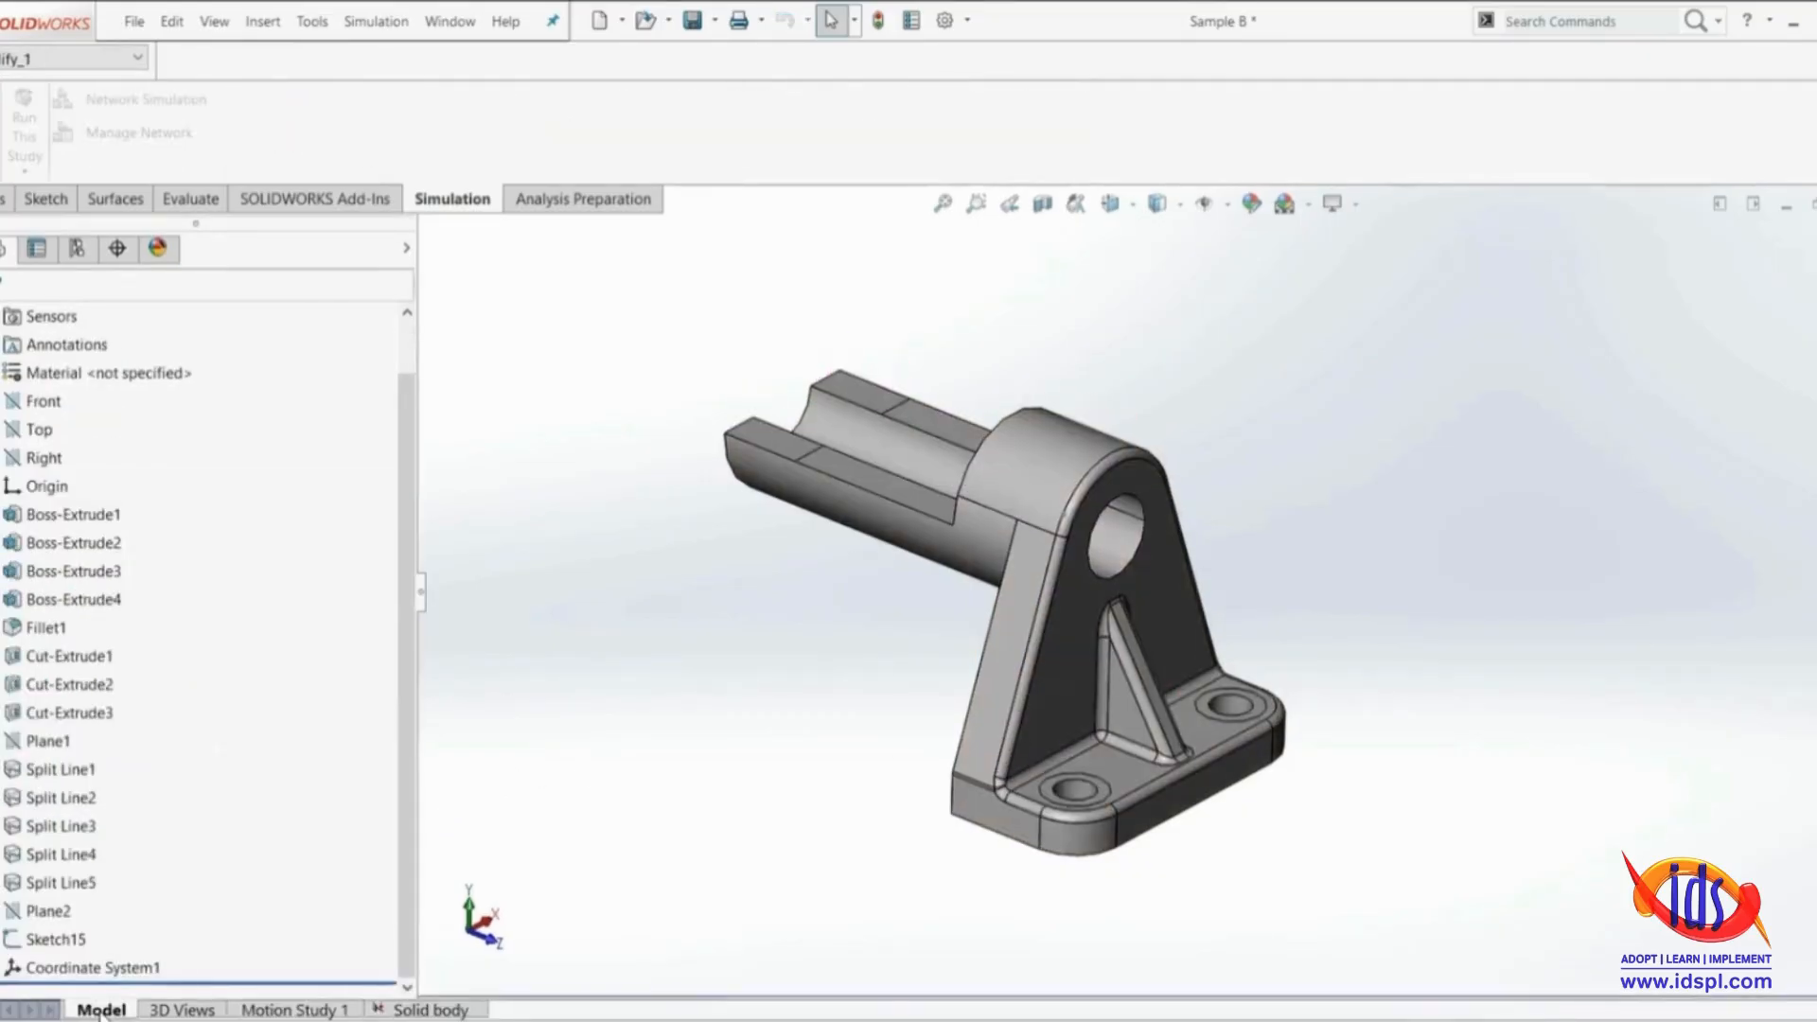
click(1053, 603)
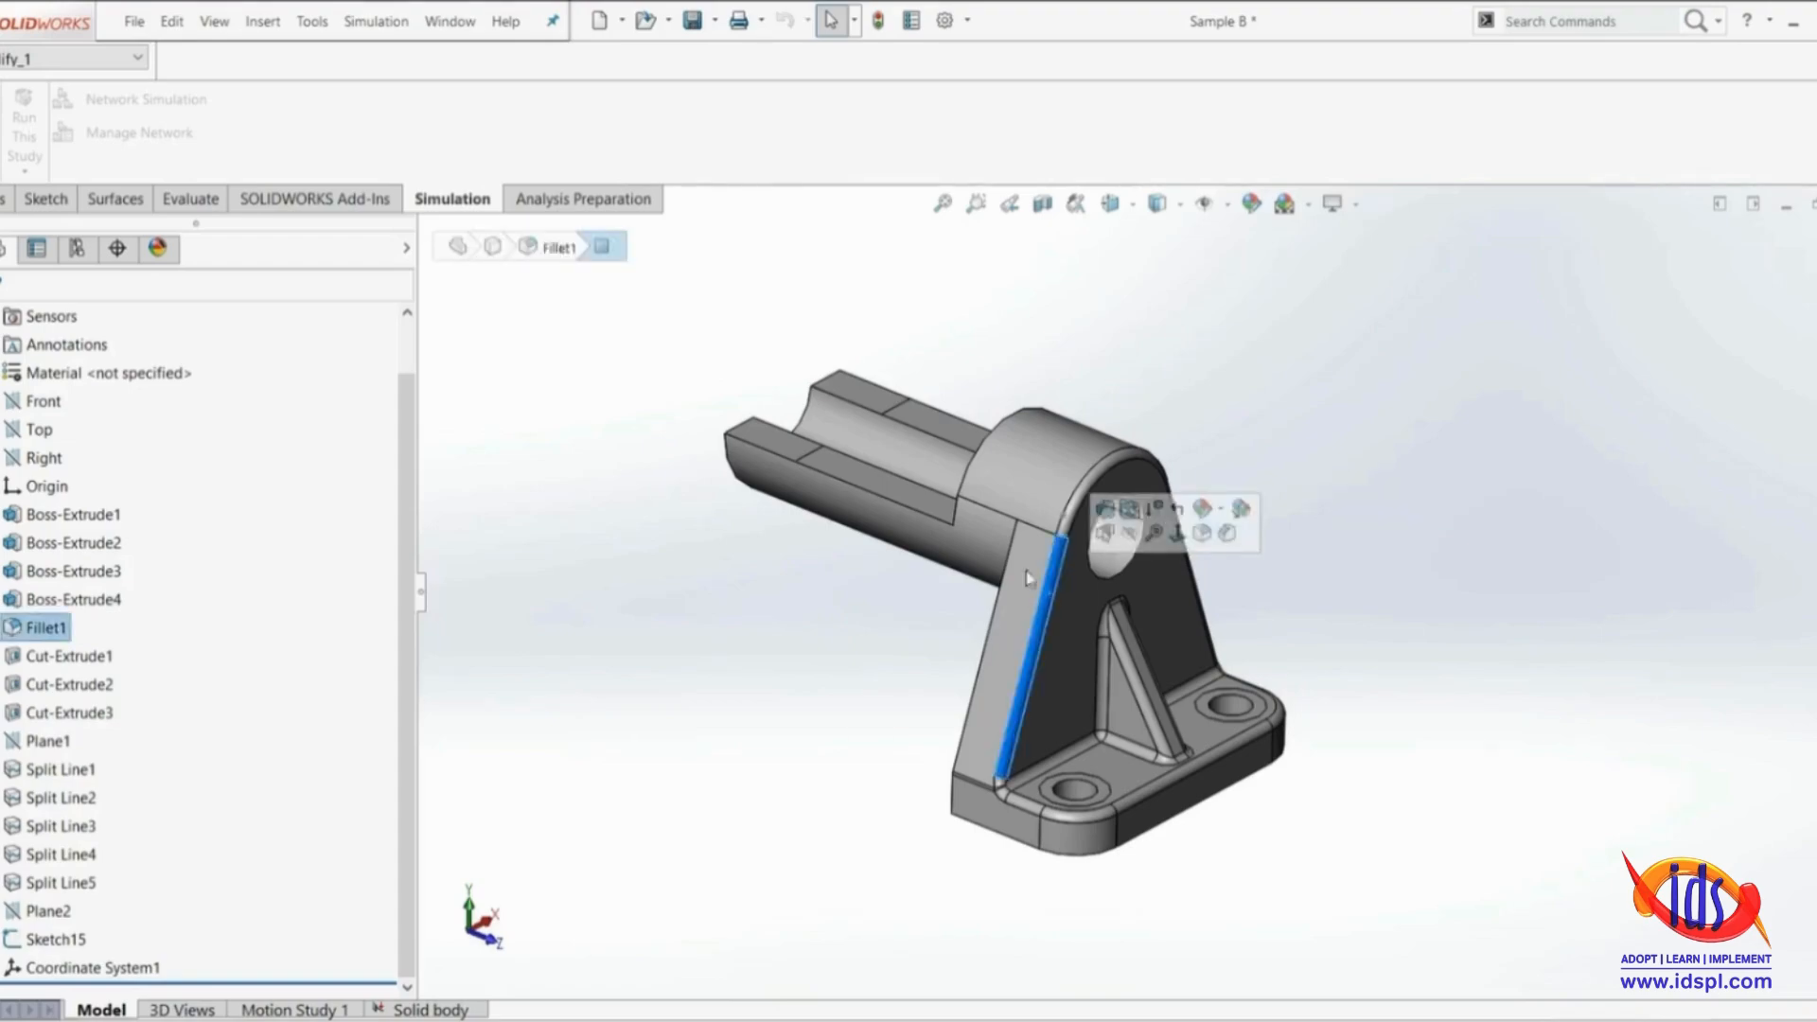
right_click(57, 626)
click(94, 570)
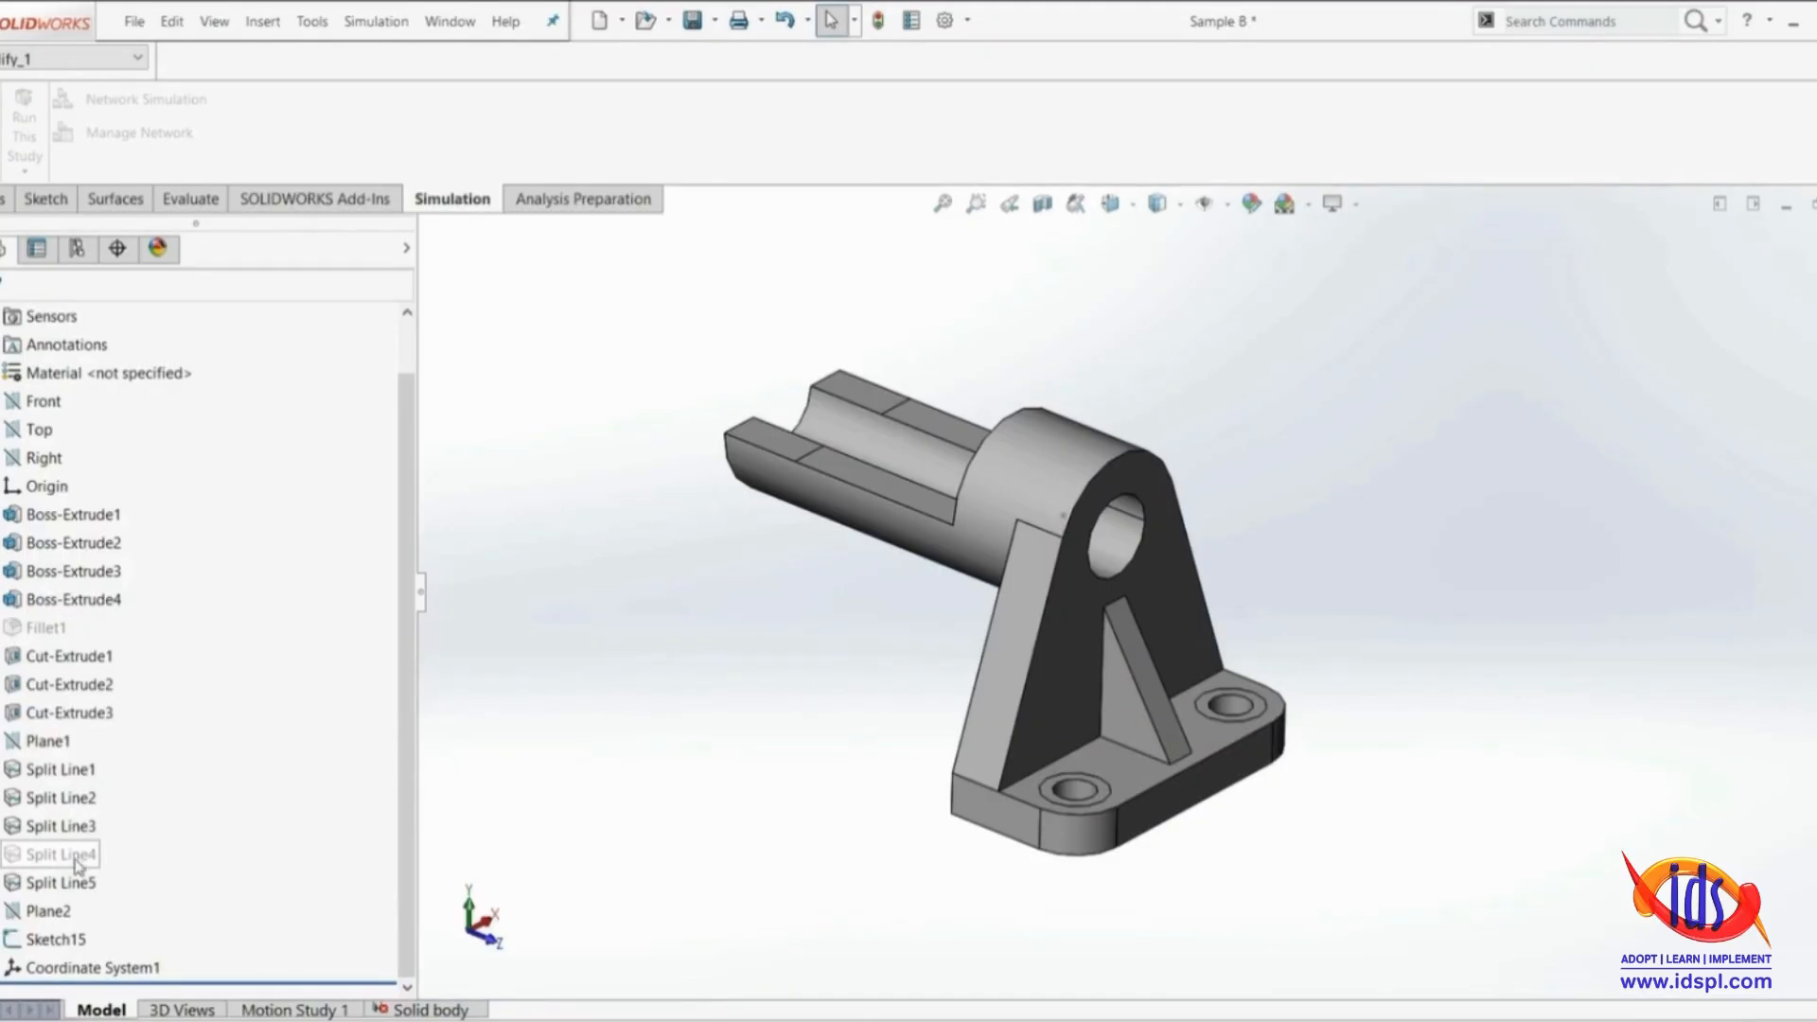
Check the Solid body study's external loads and mesh, and inspect the bracket's upper edges in the part model without the fillet
scroll(1001, 563, down, 3)
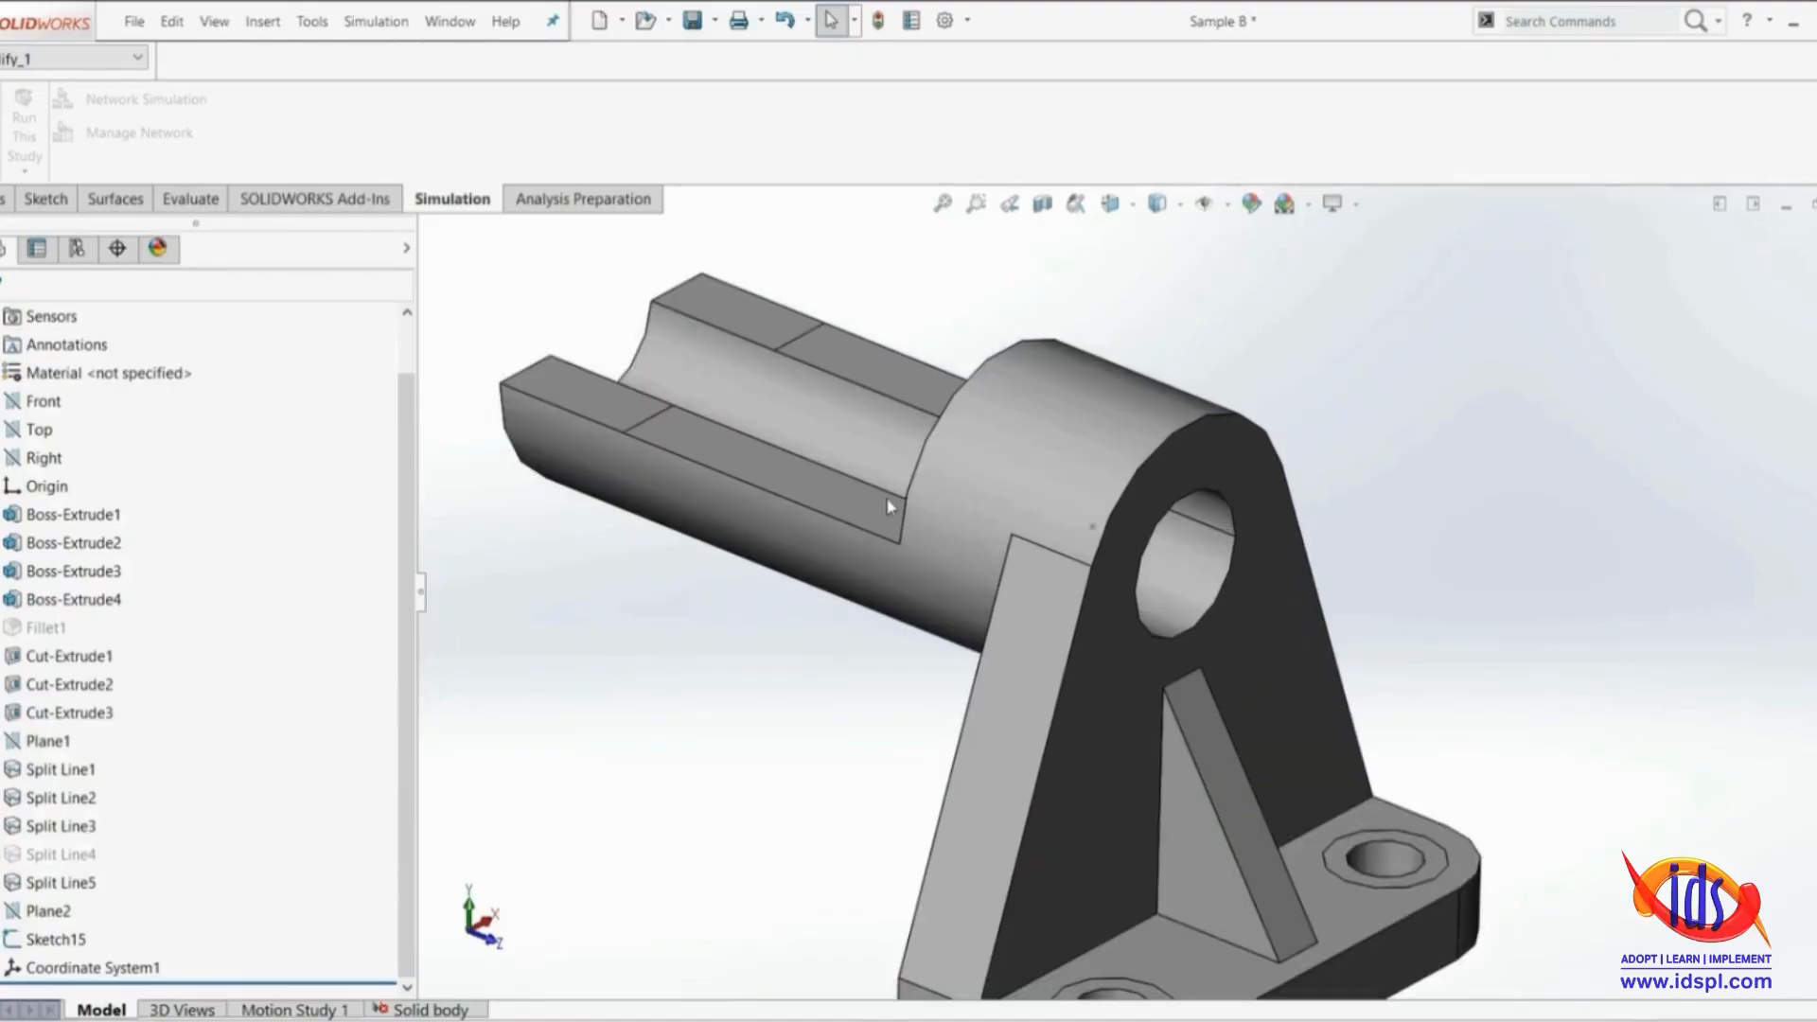
click(388, 1010)
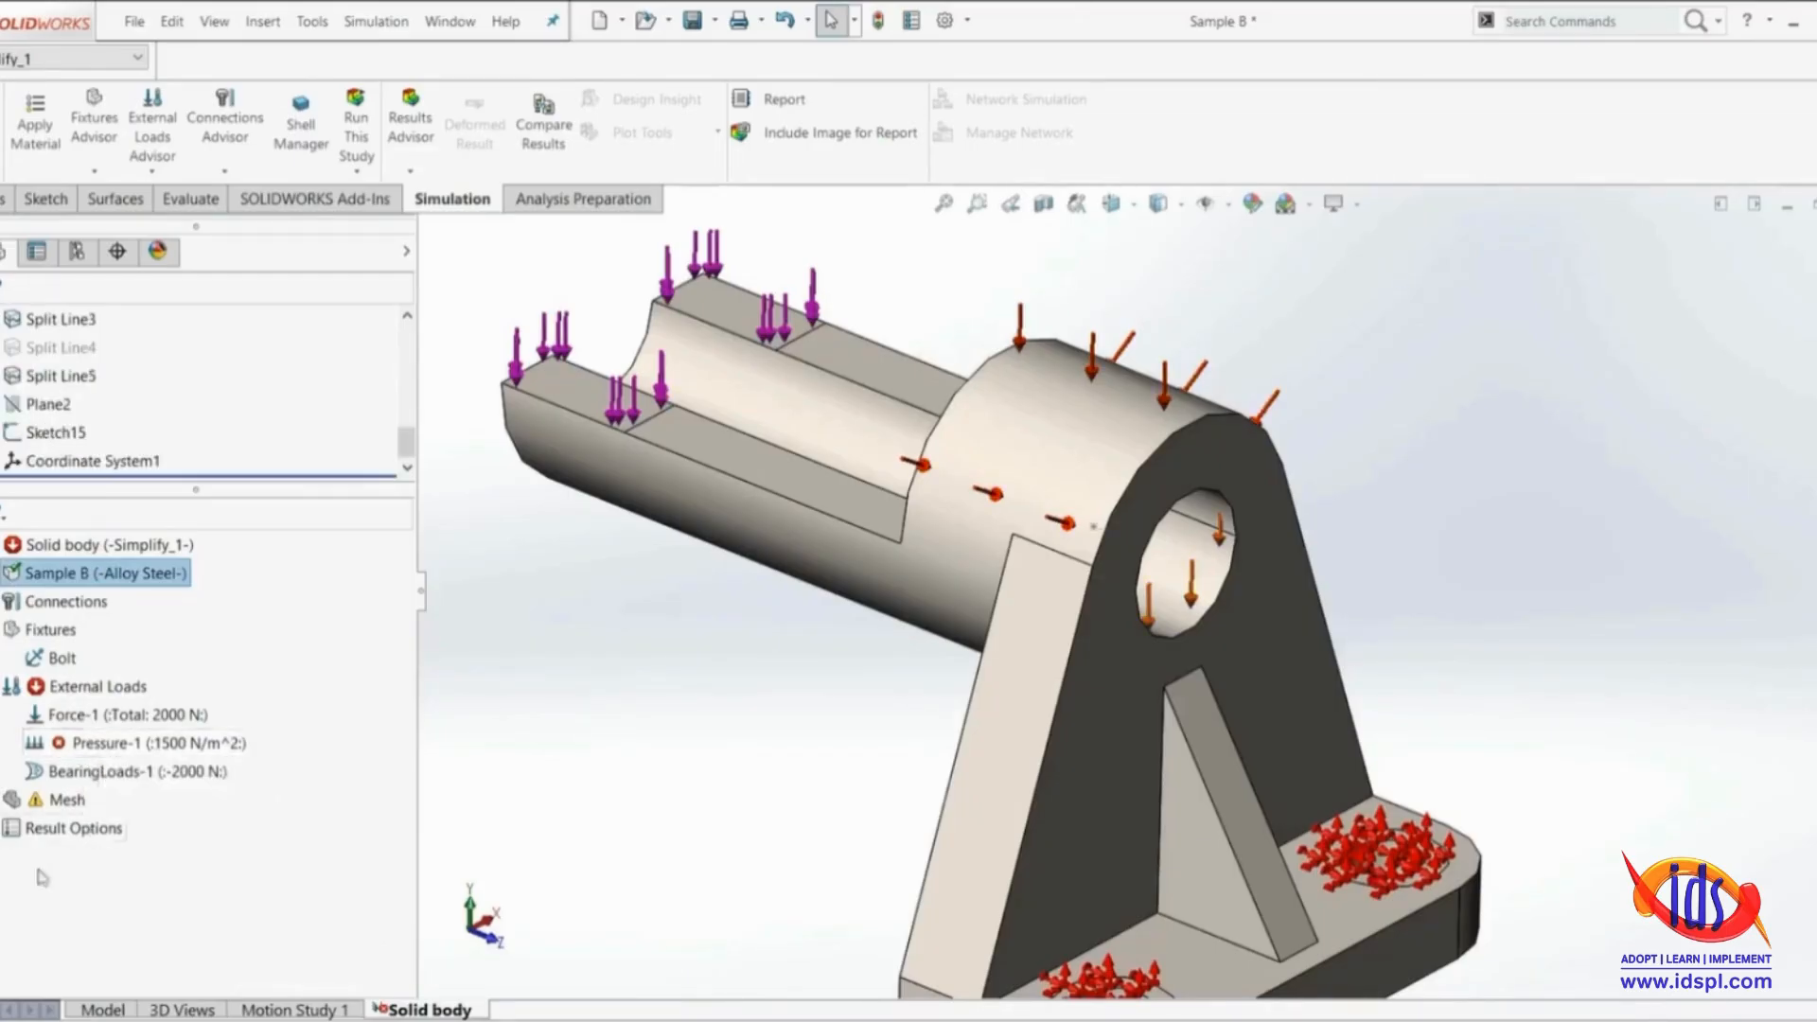
click(92, 1010)
scroll(1138, 542, up, 5)
scroll(1138, 541, down, 5)
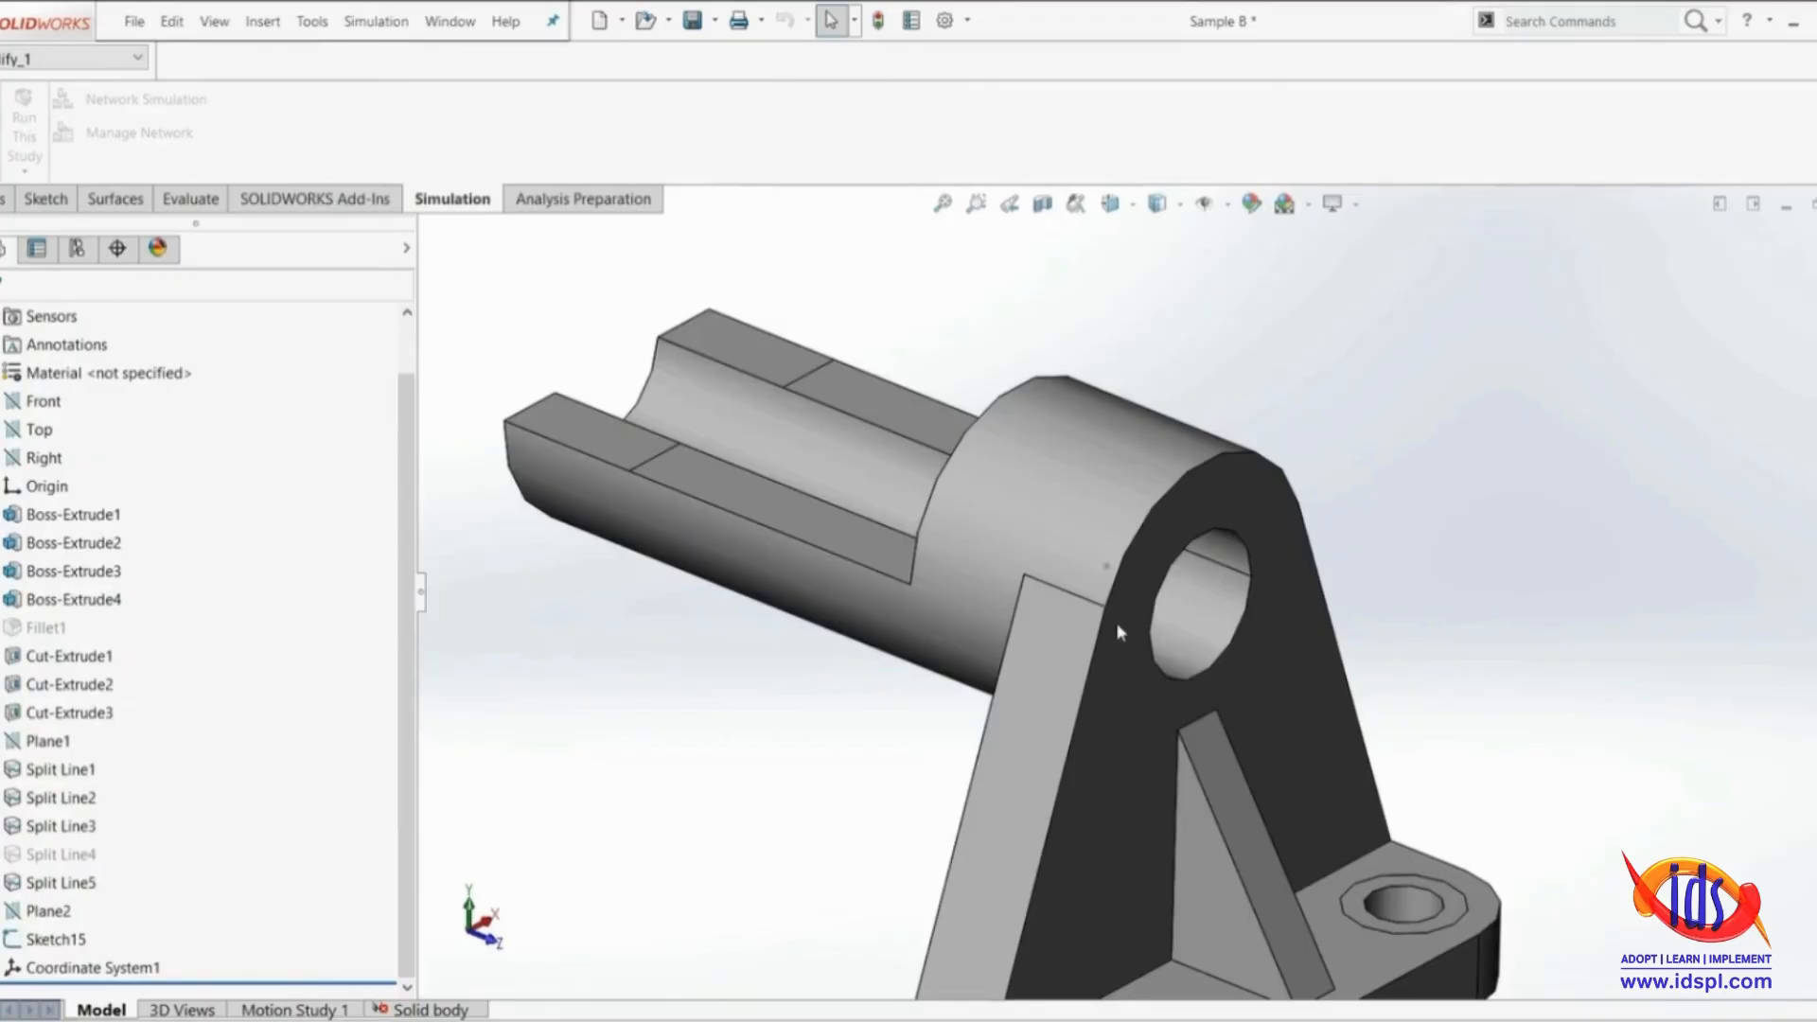
scroll(1118, 613, down, 3)
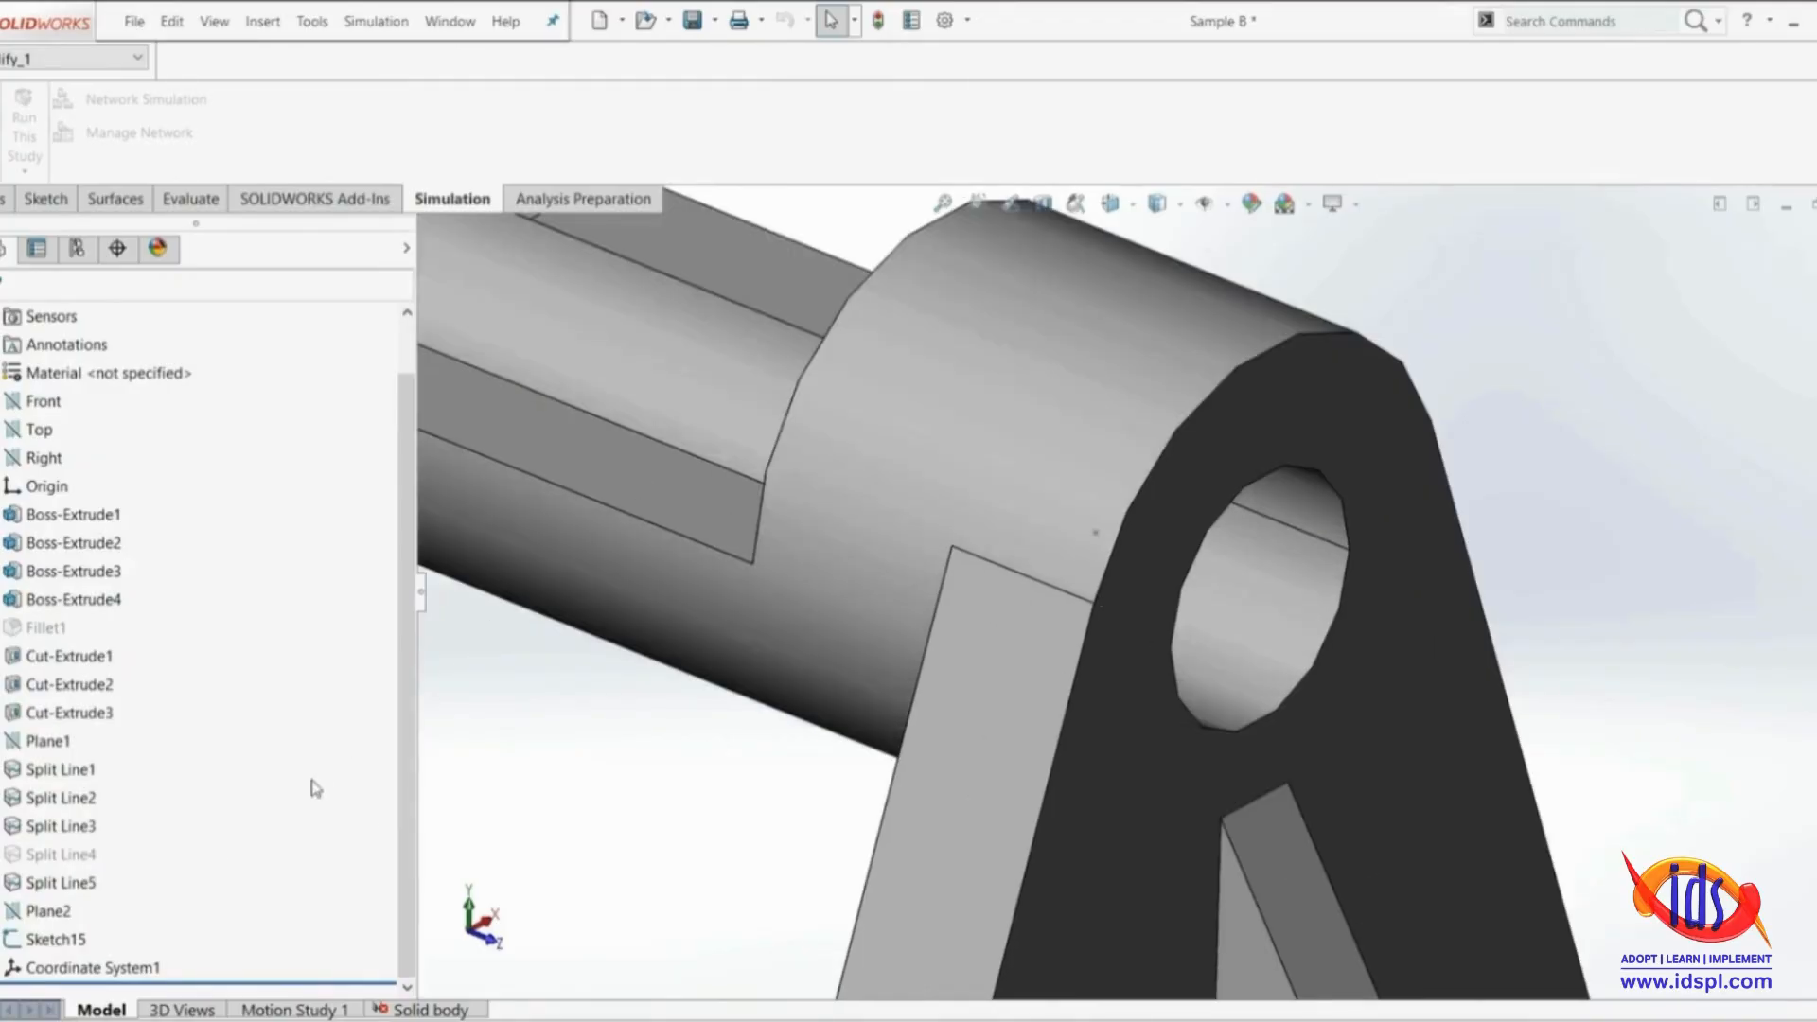
Unsuppress Fillet1 in the part model
key(f)
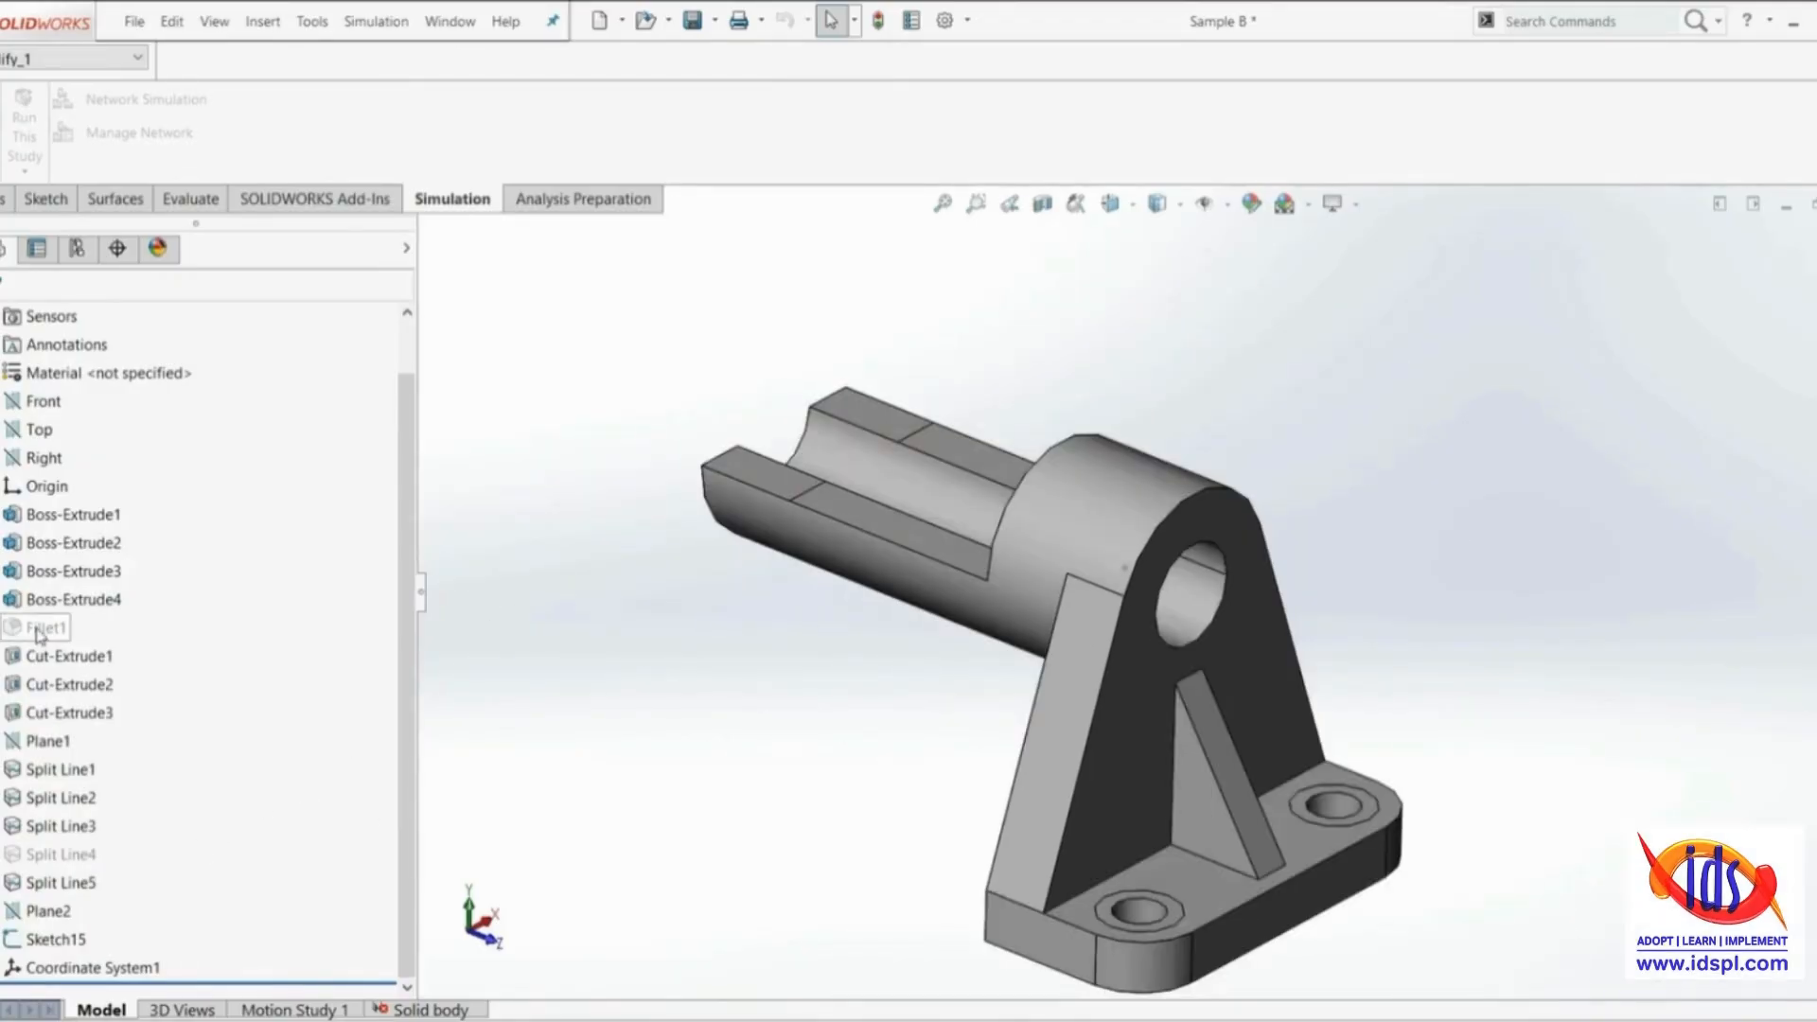
right_click(38, 632)
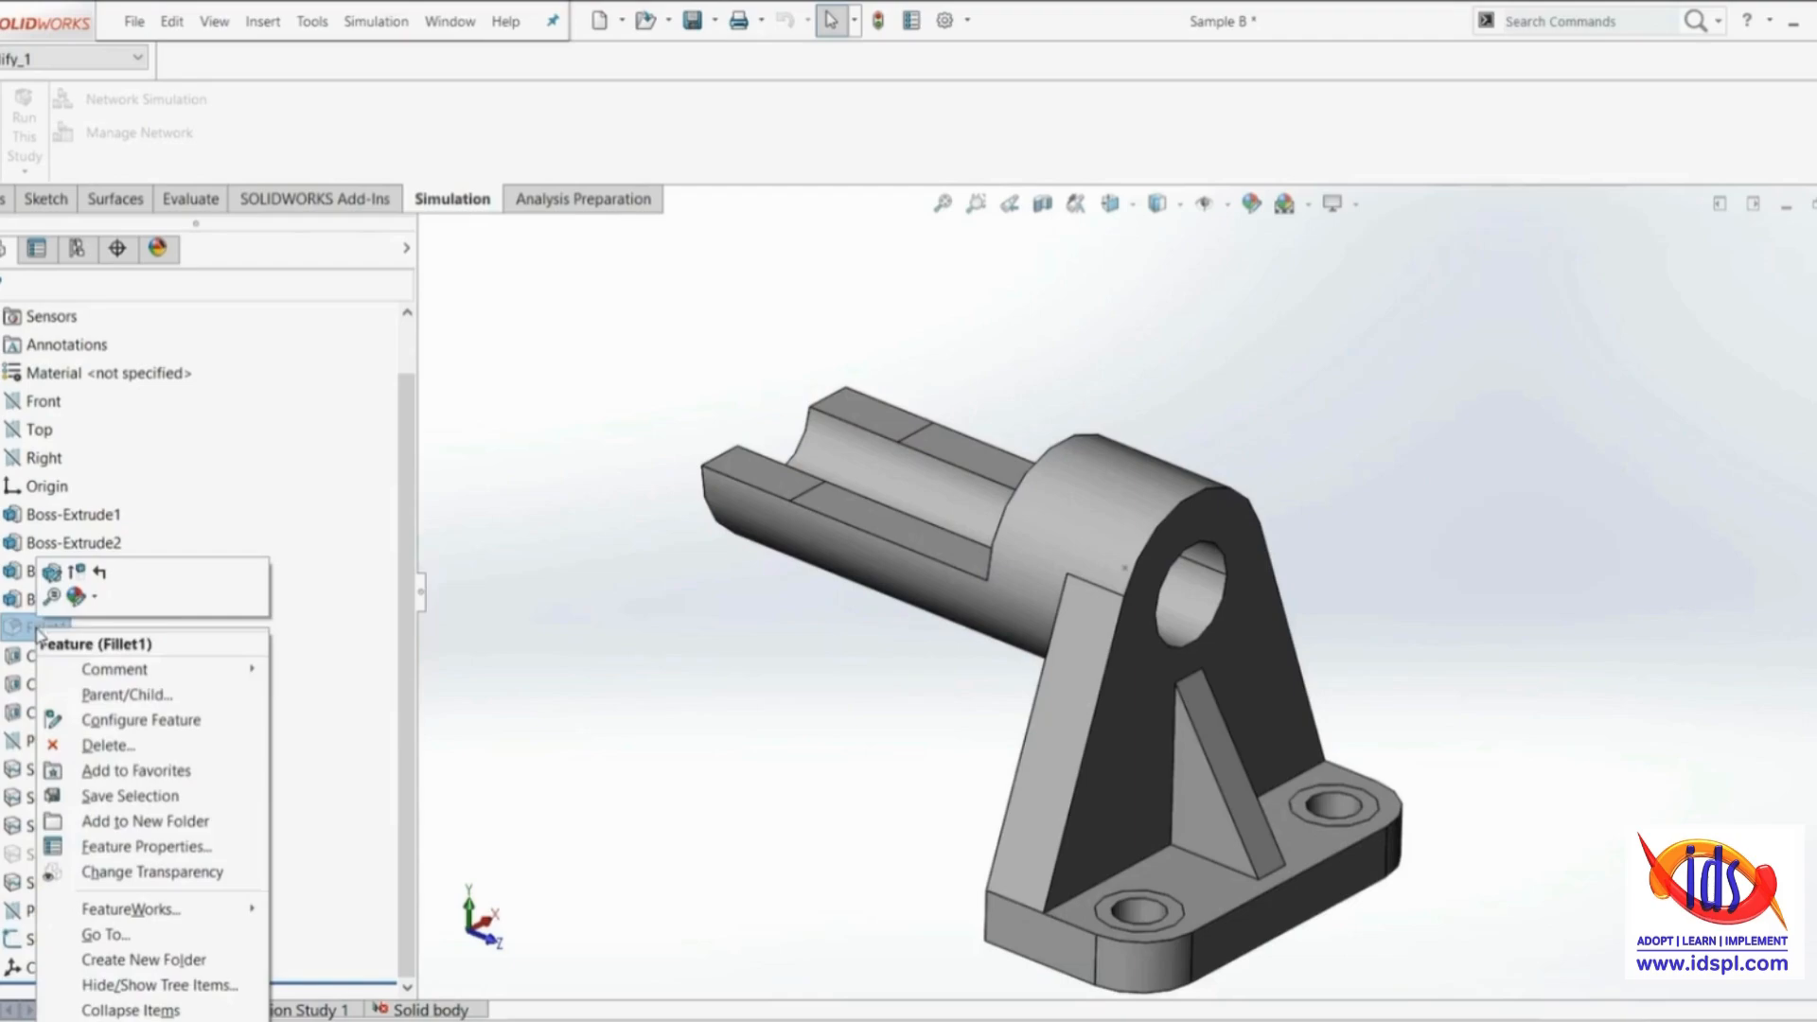
click(76, 580)
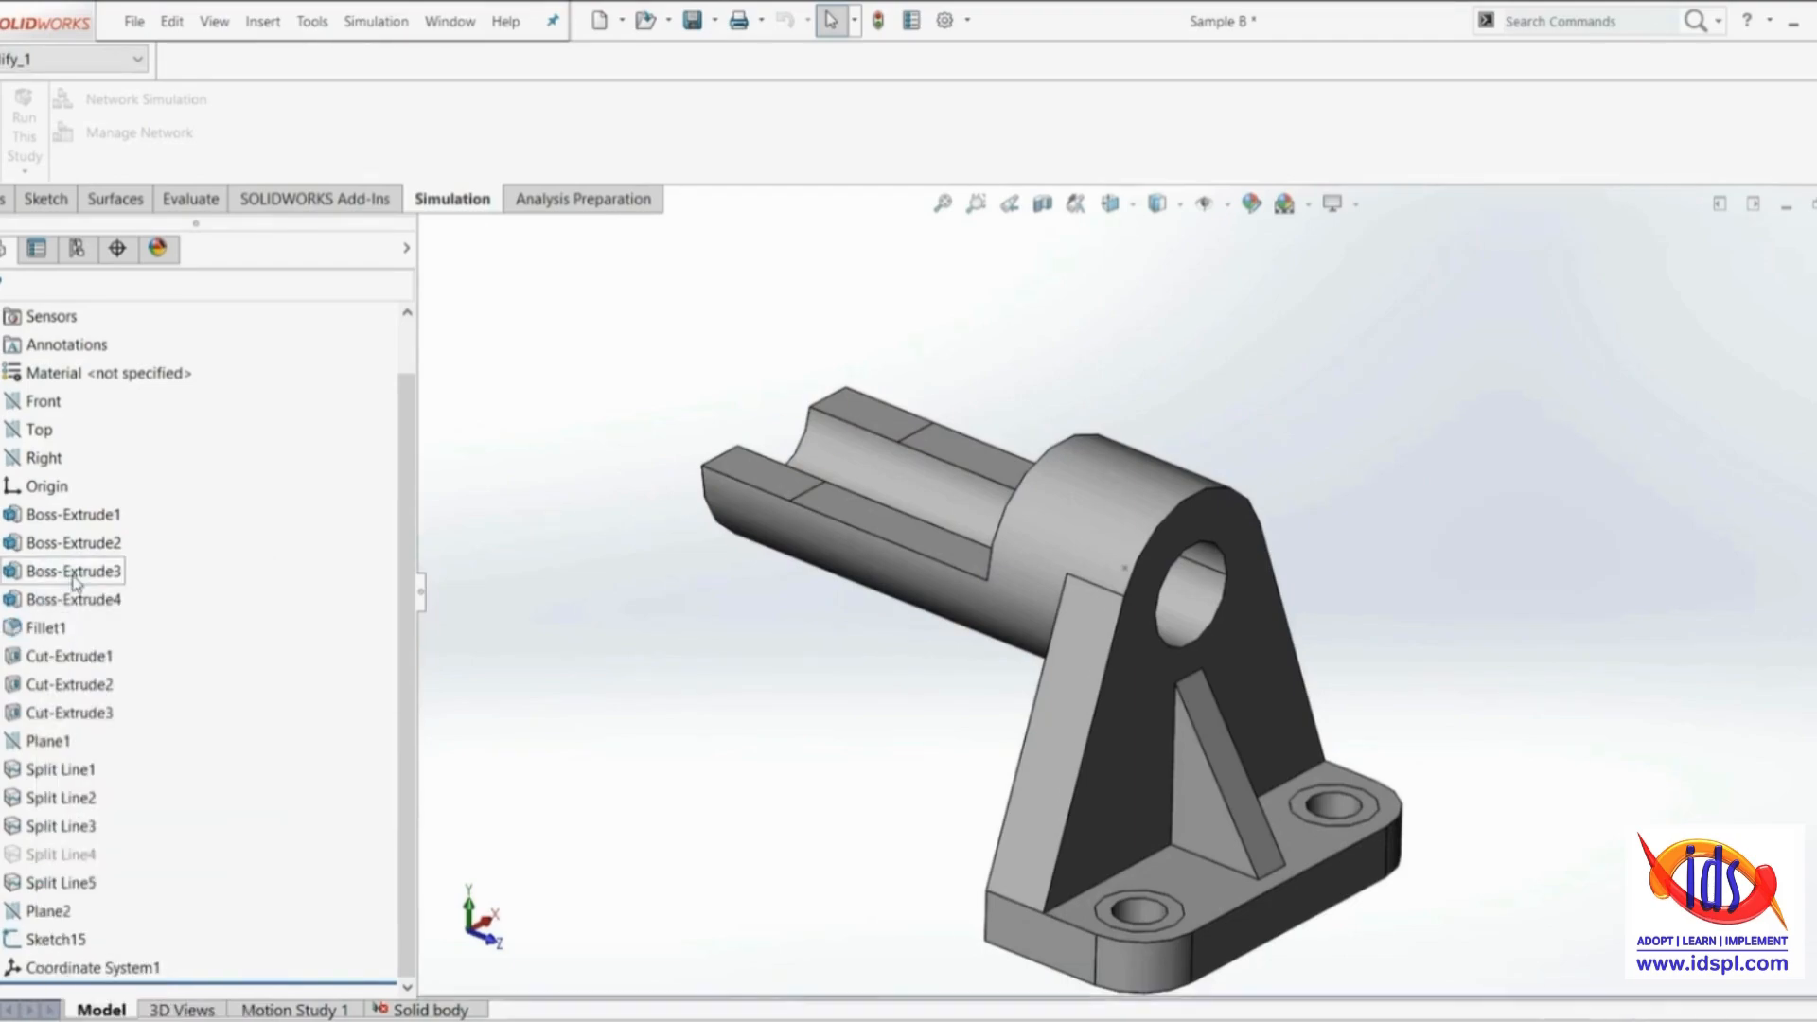
Unsuppress Split Line4 and open its Sketch13 for editing in a straight-on view of the upright plate
right_click(57, 854)
click(102, 601)
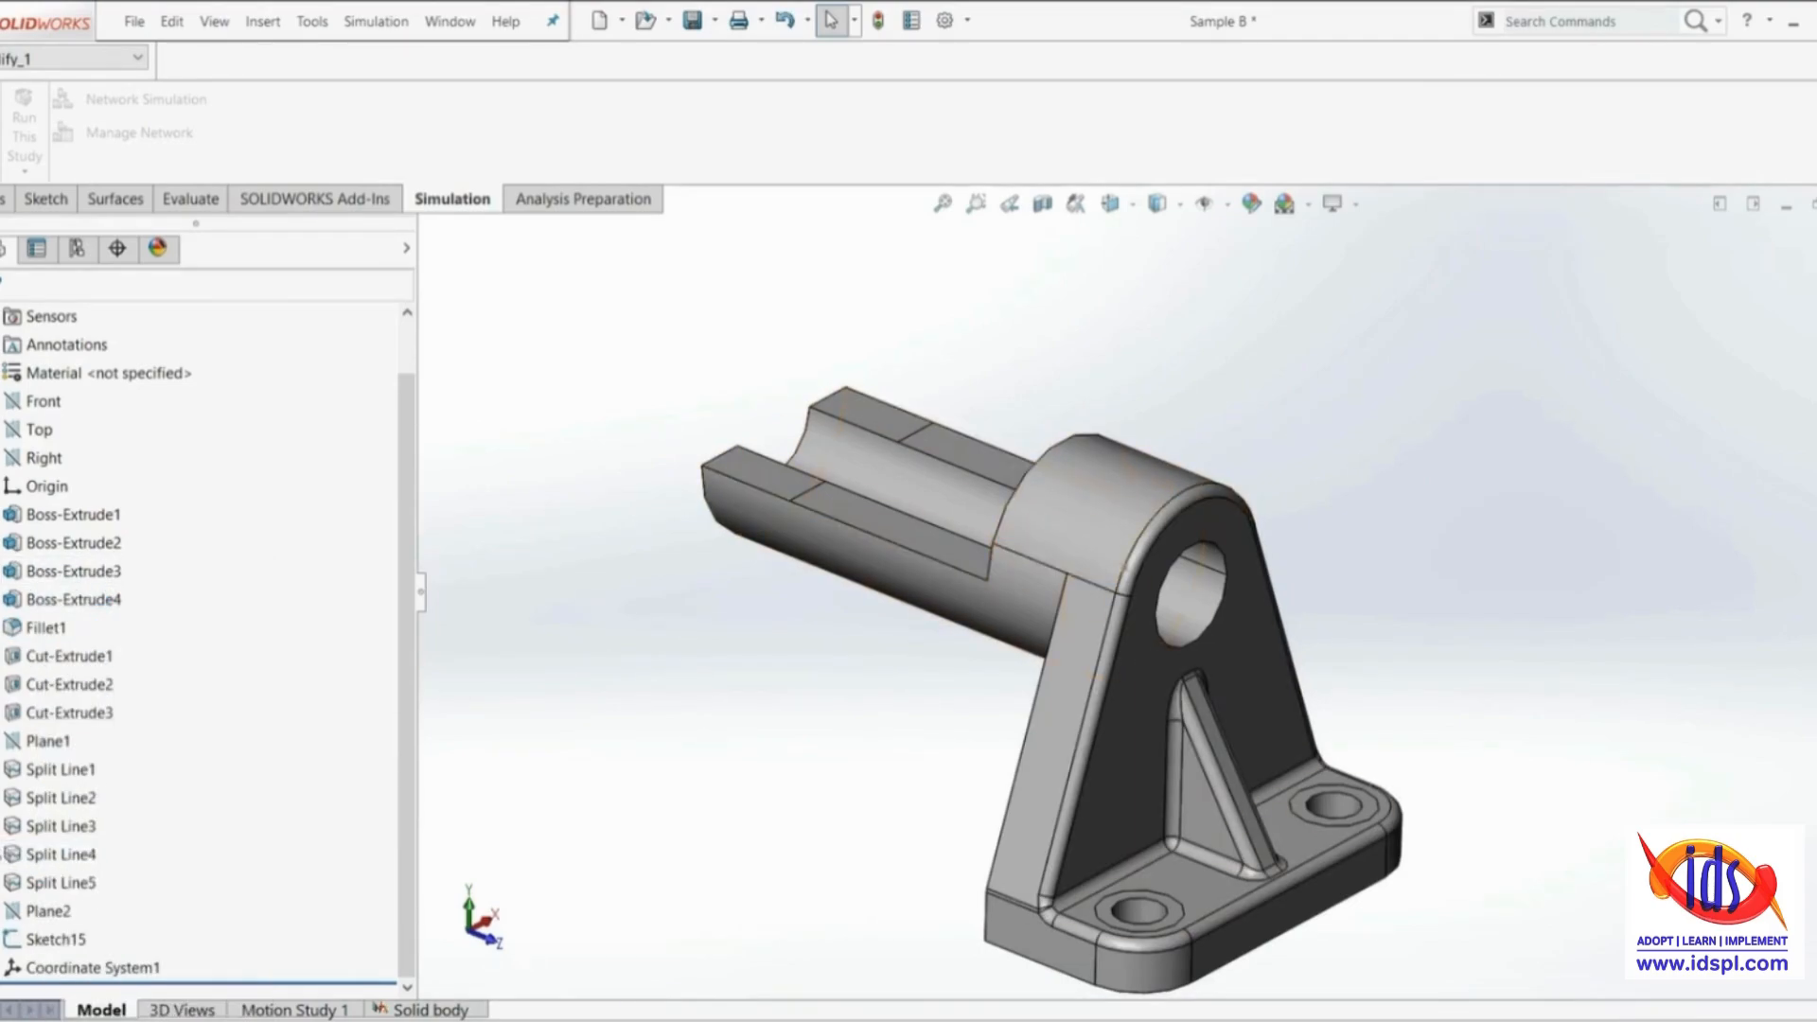
click(1, 854)
right_click(76, 882)
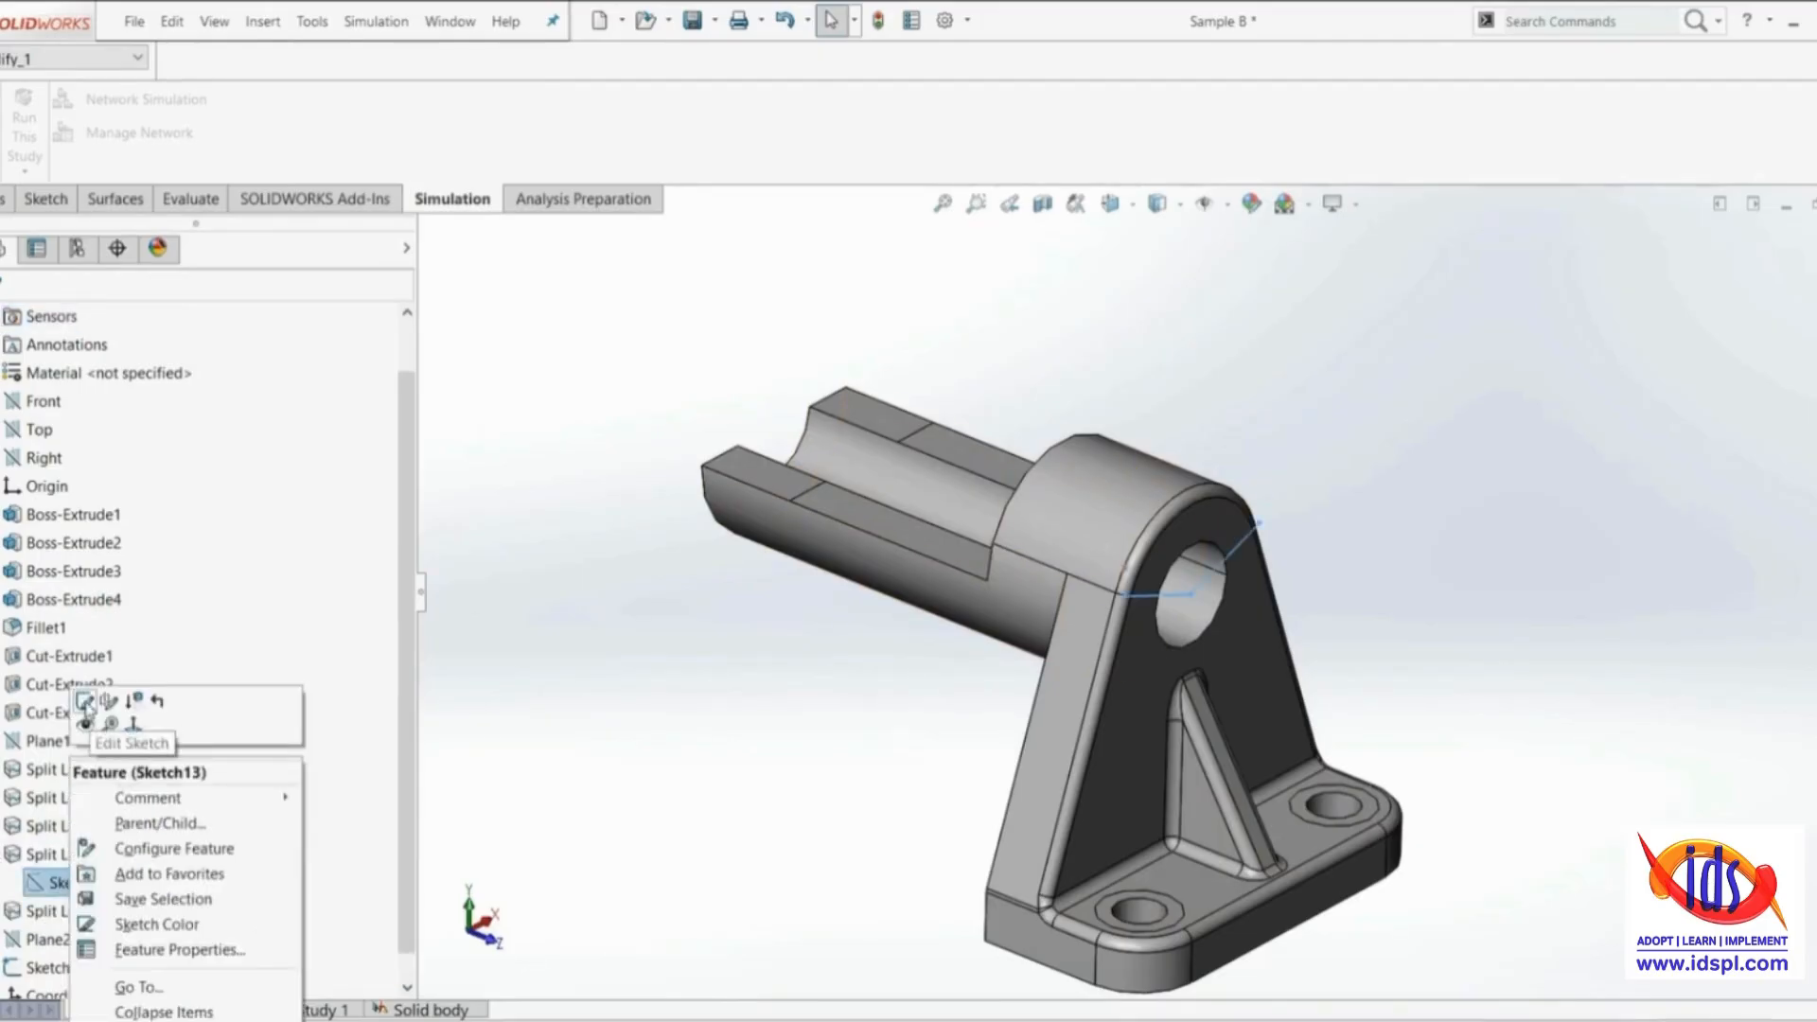
click(88, 709)
click(1111, 204)
click(1258, 329)
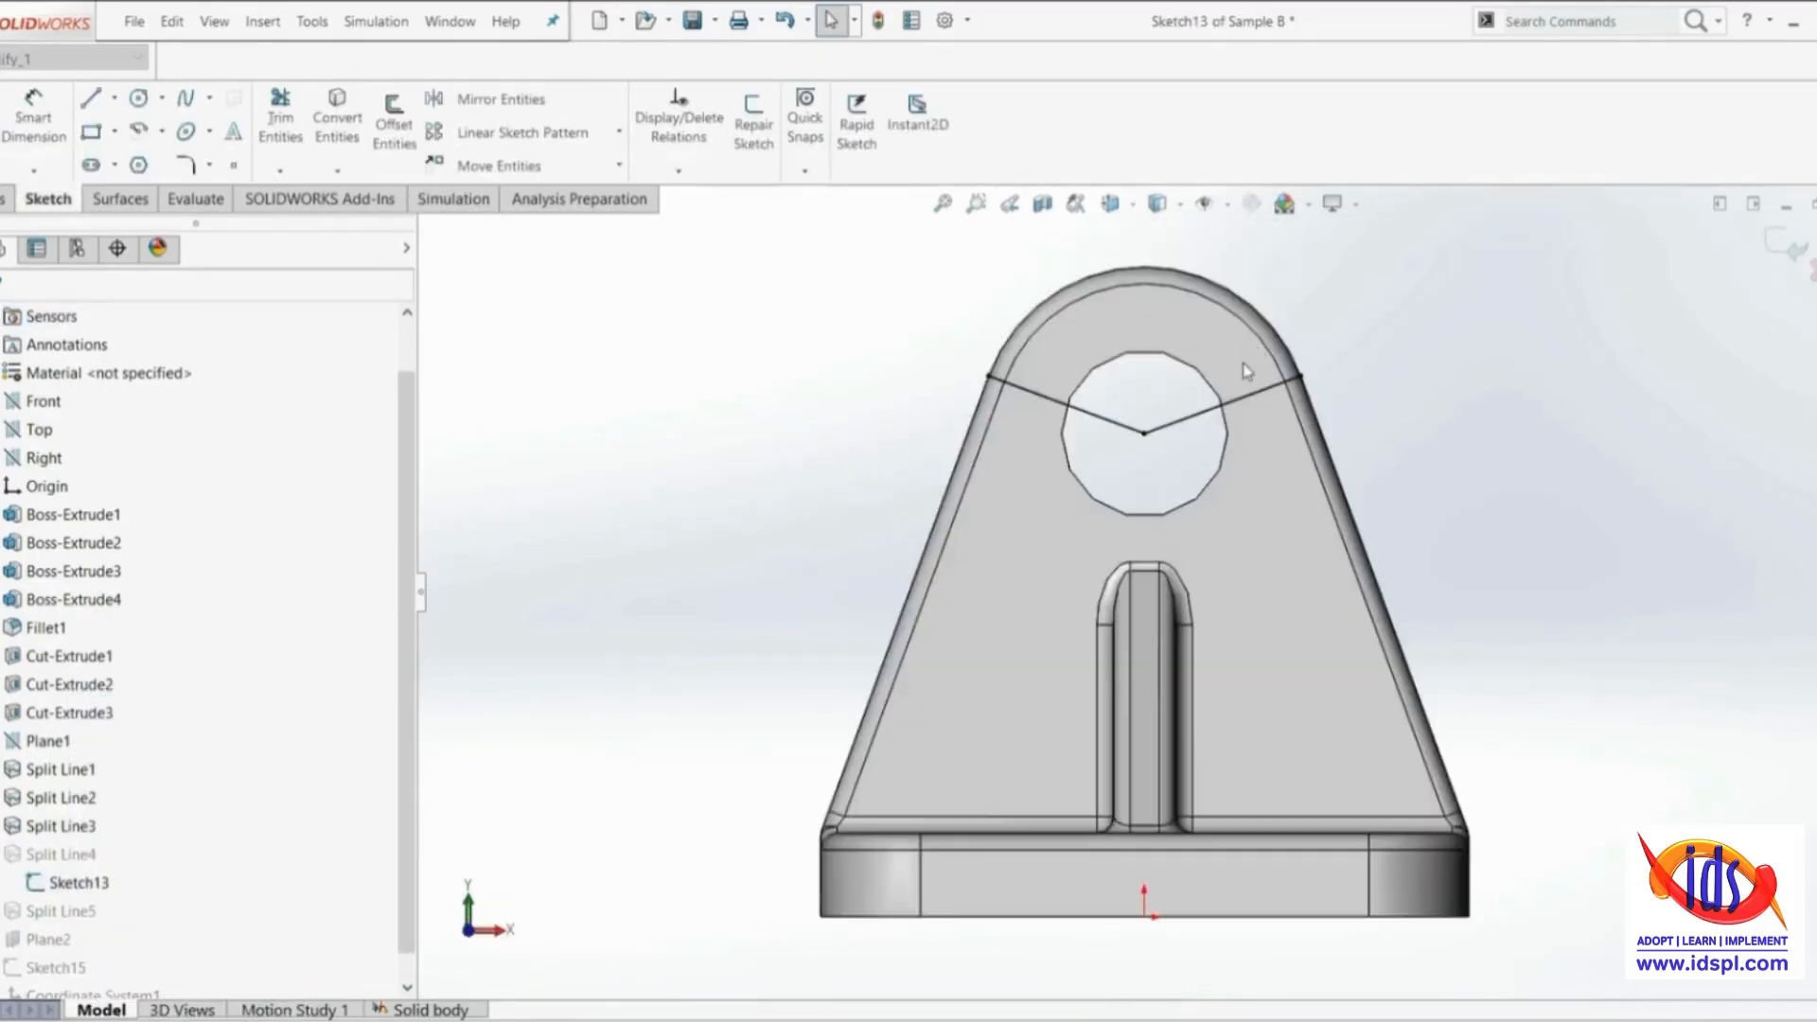
Delete the coincident relation on the outer end point of the right-hand slanted line in Sketch13
click(1300, 511)
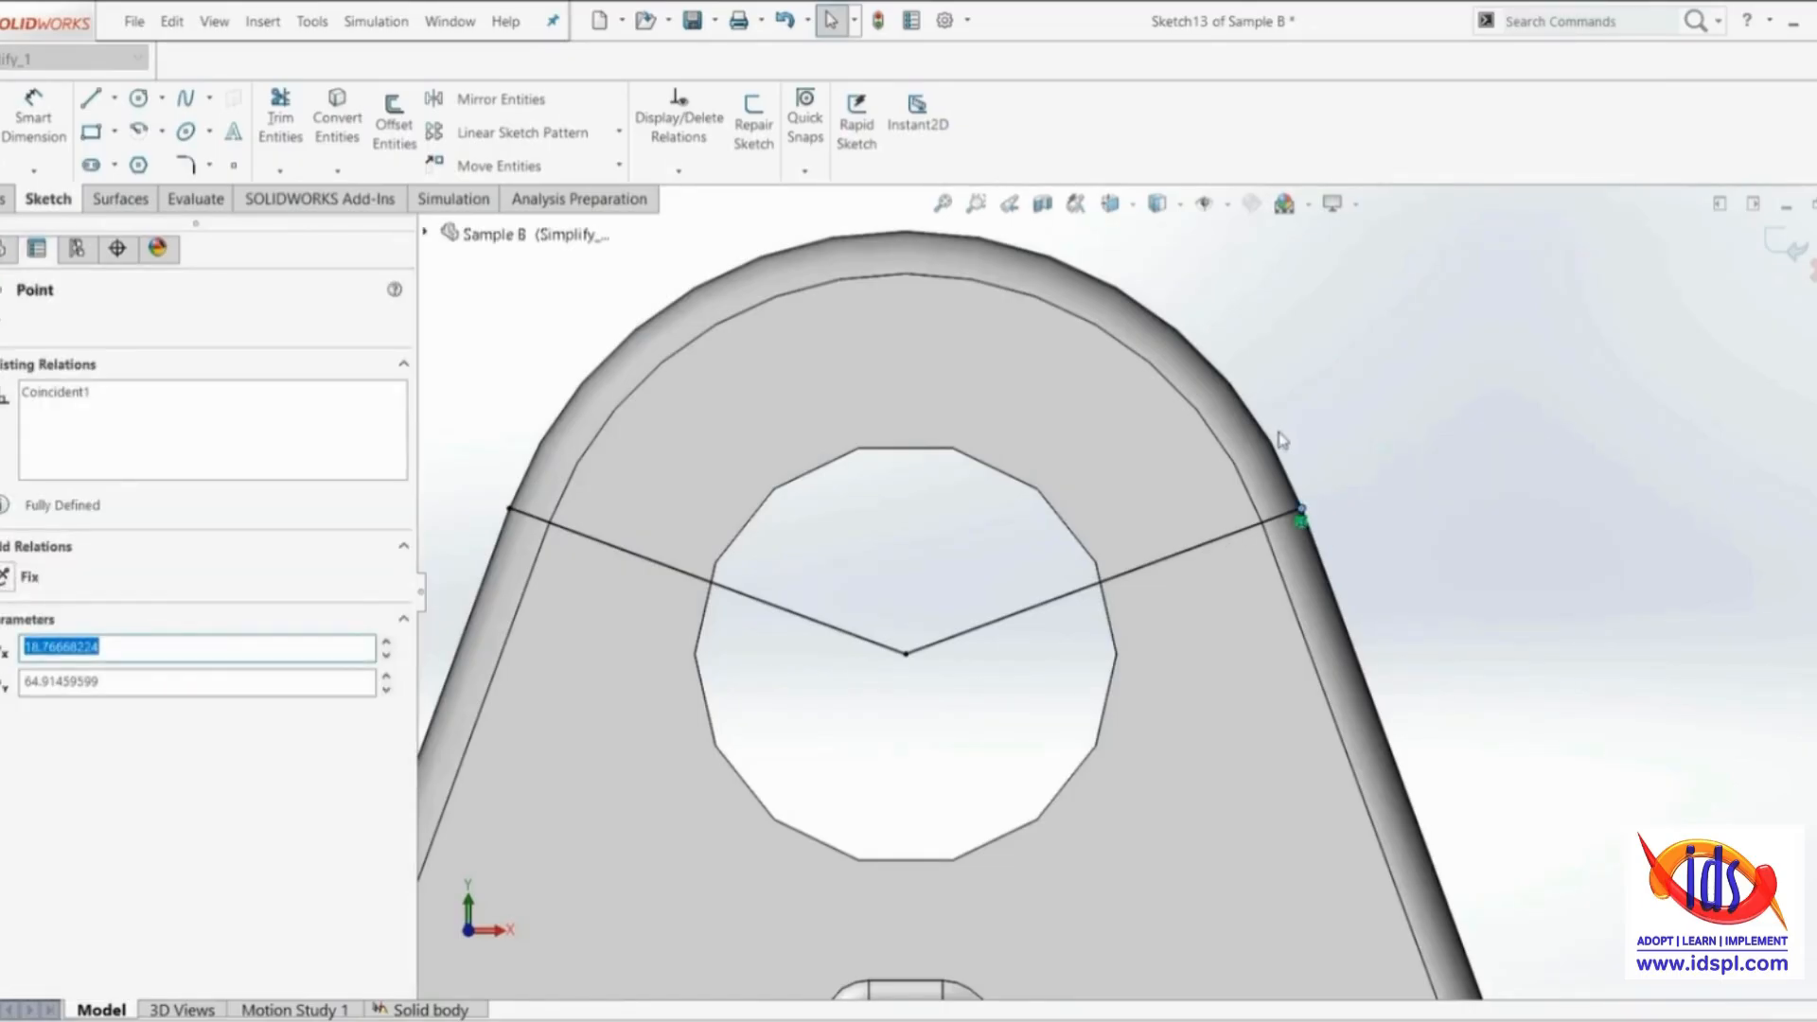
right_click(1300, 515)
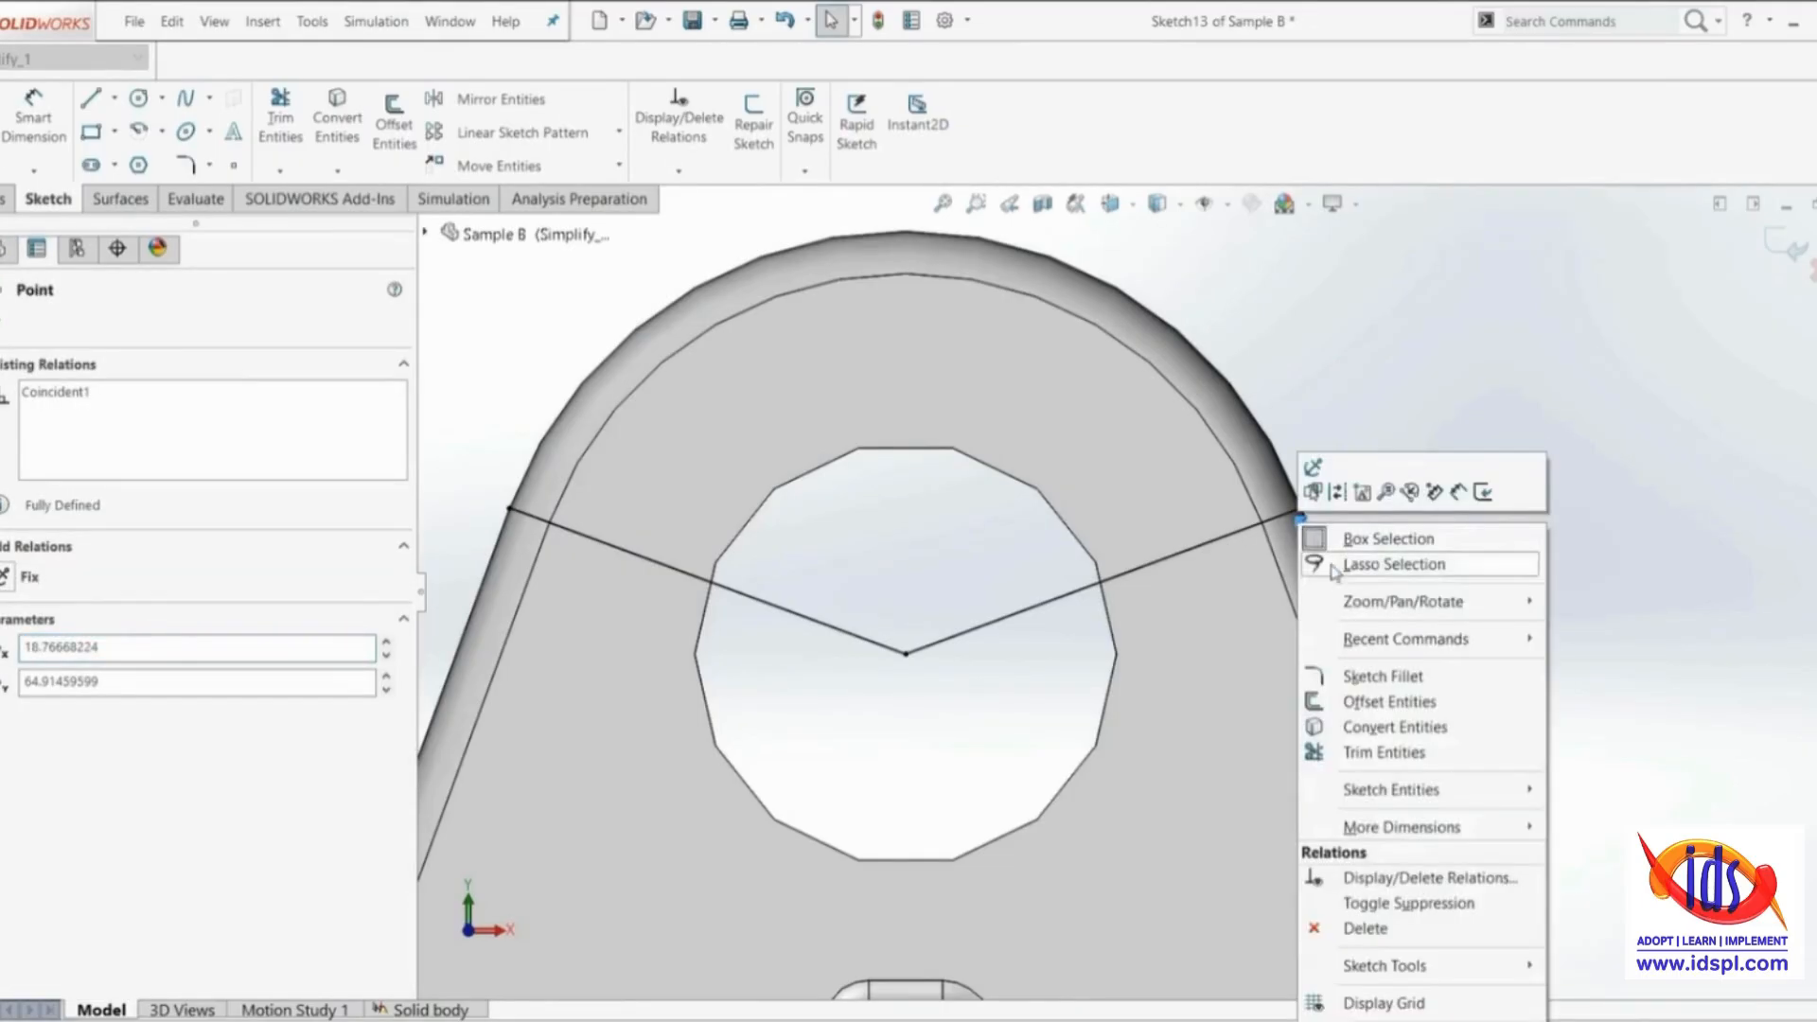
click(1389, 929)
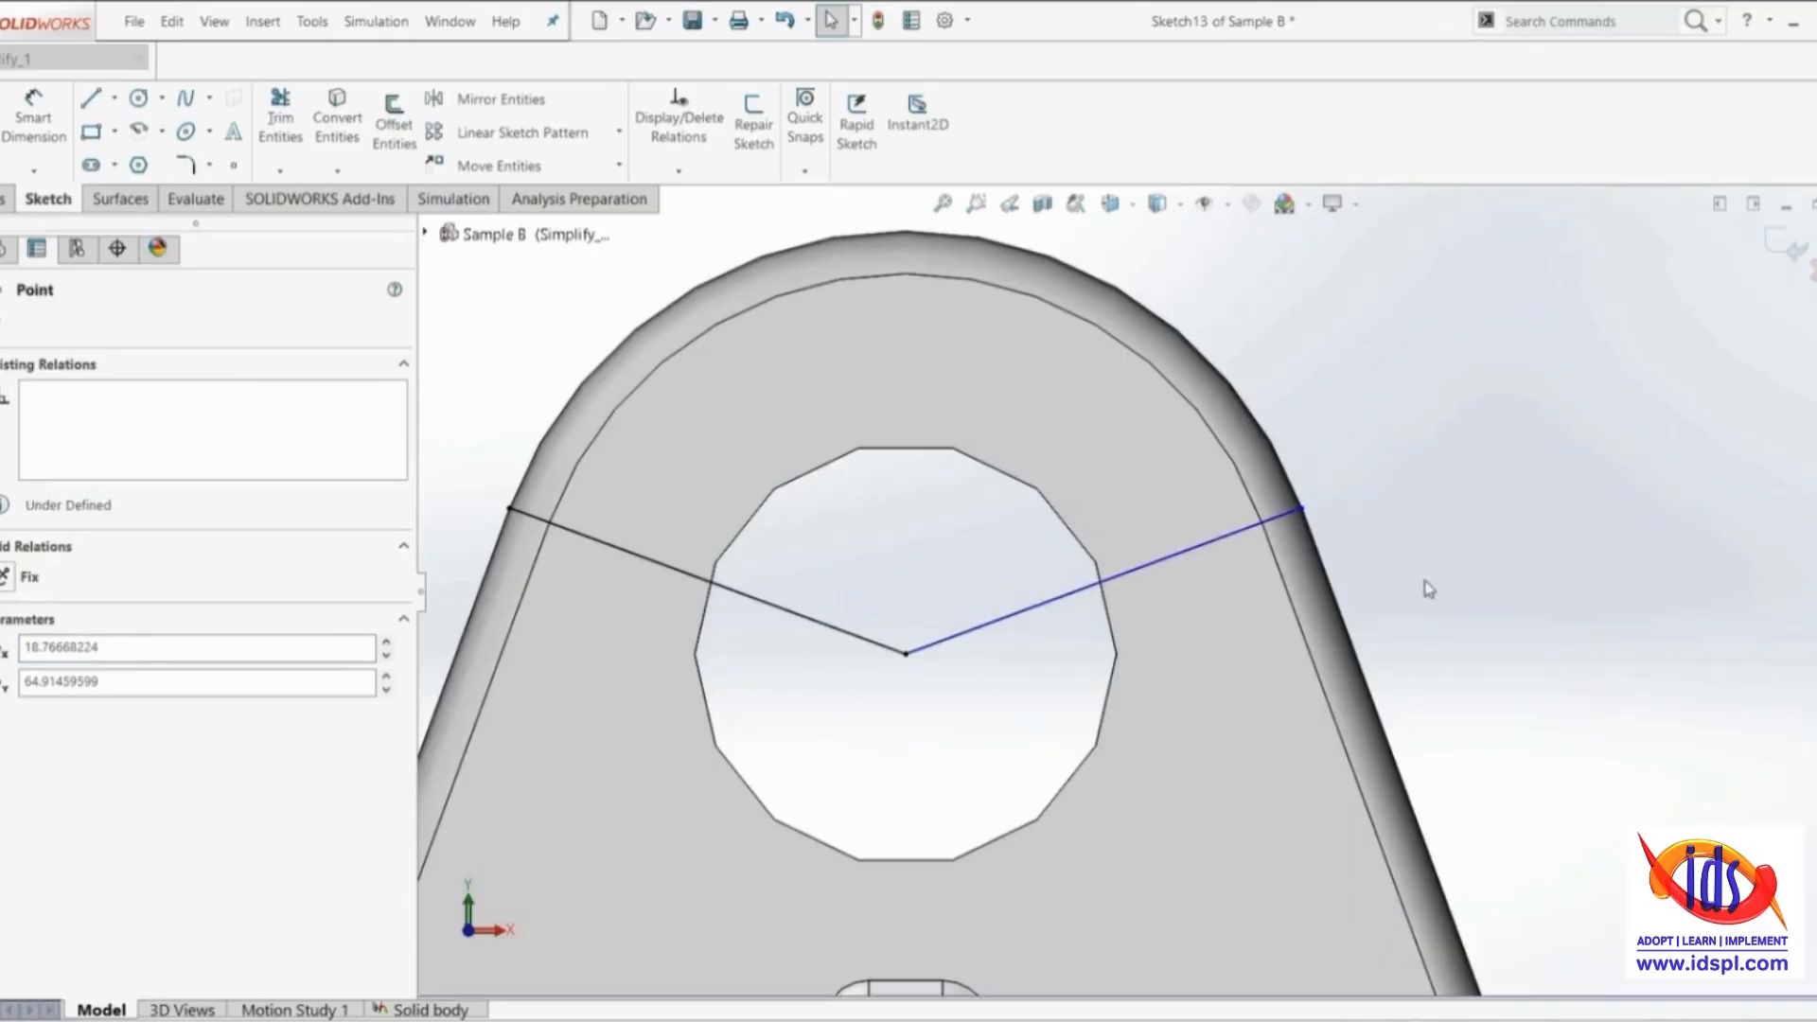
Sketch a vertical centerline from the vertex of the two slanted lines to just above the plate's rounded top
click(115, 100)
click(131, 130)
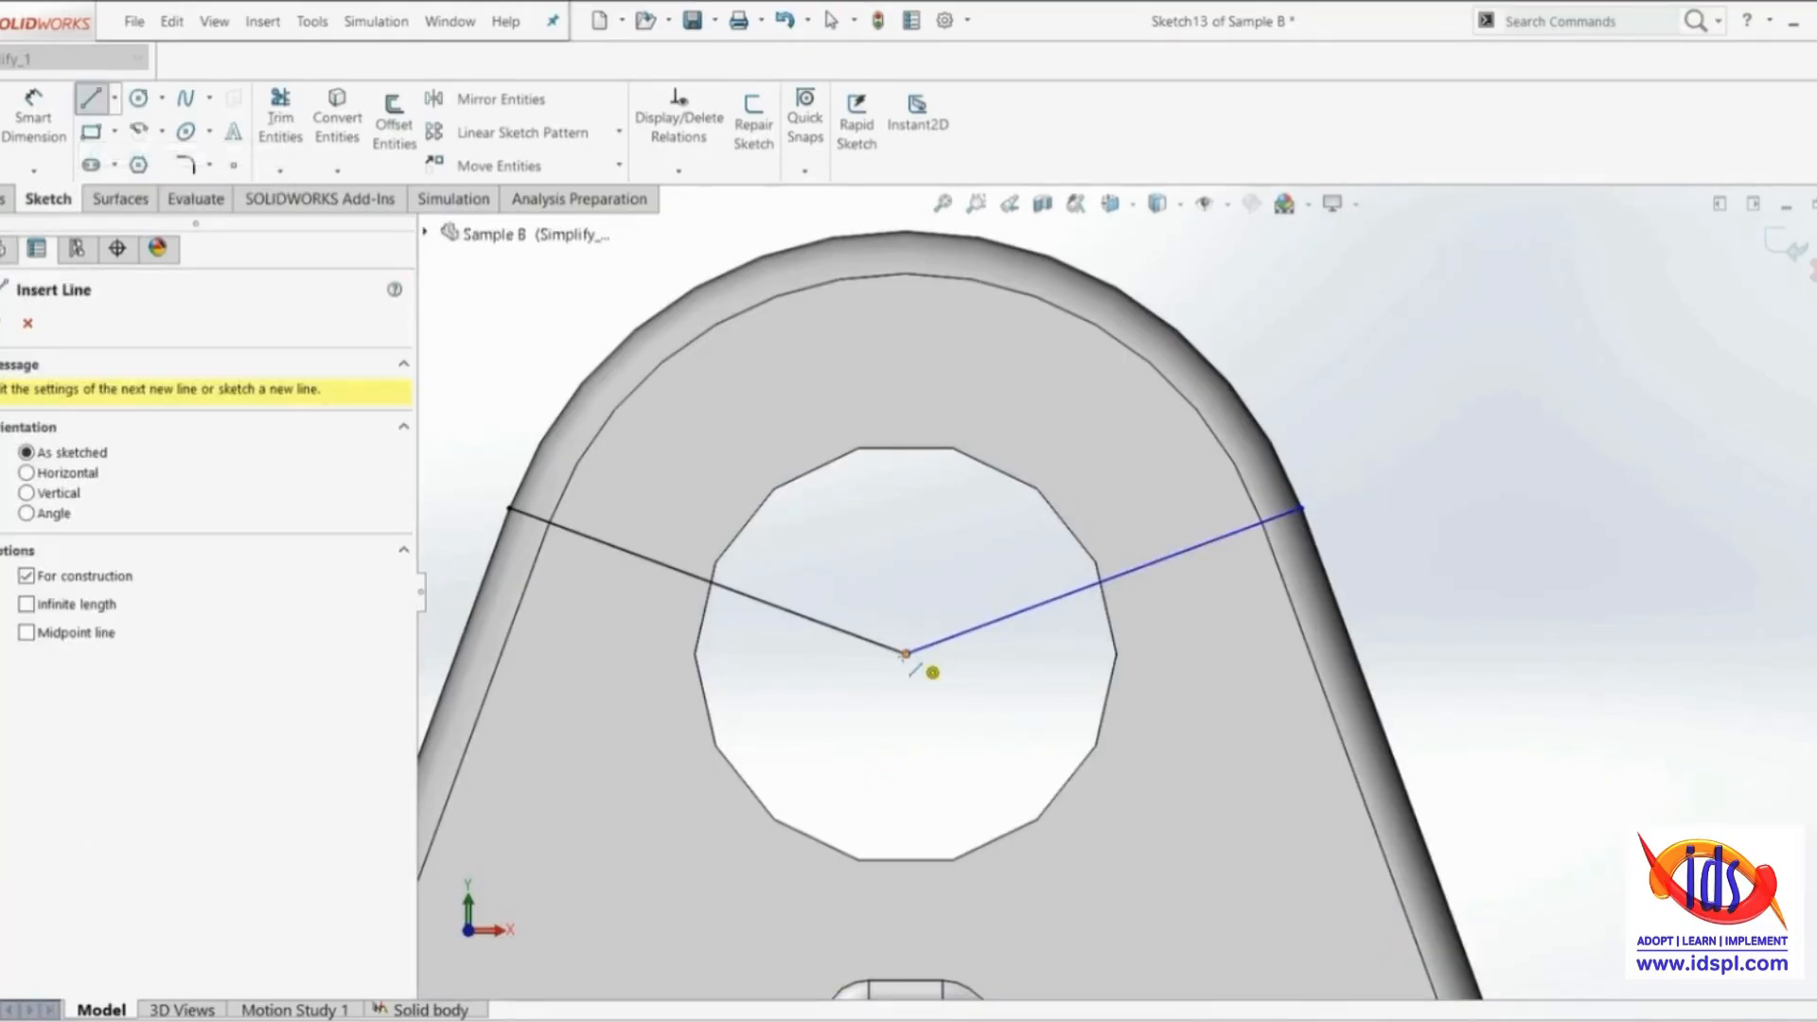
click(906, 653)
right_click(857, 227)
click(910, 236)
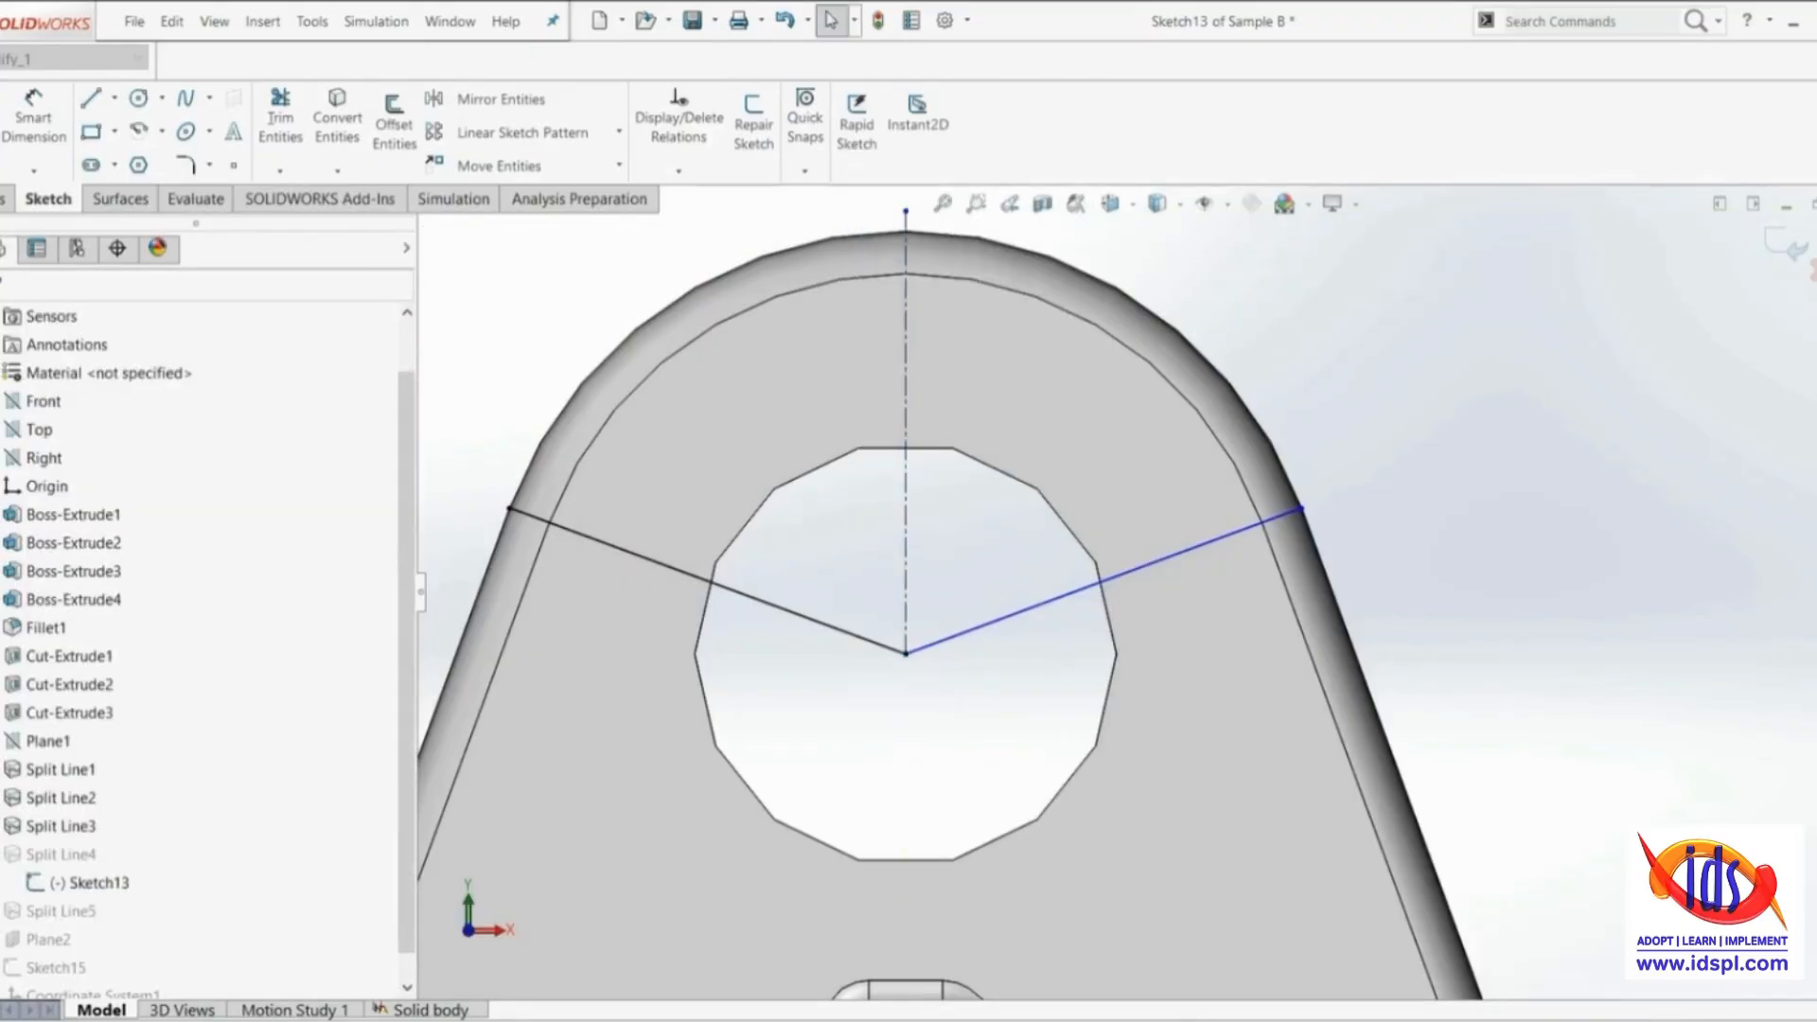
Dimension the angle between the right-hand slanted line and the vertical centerline, accepting its current value
click(45, 117)
click(1183, 561)
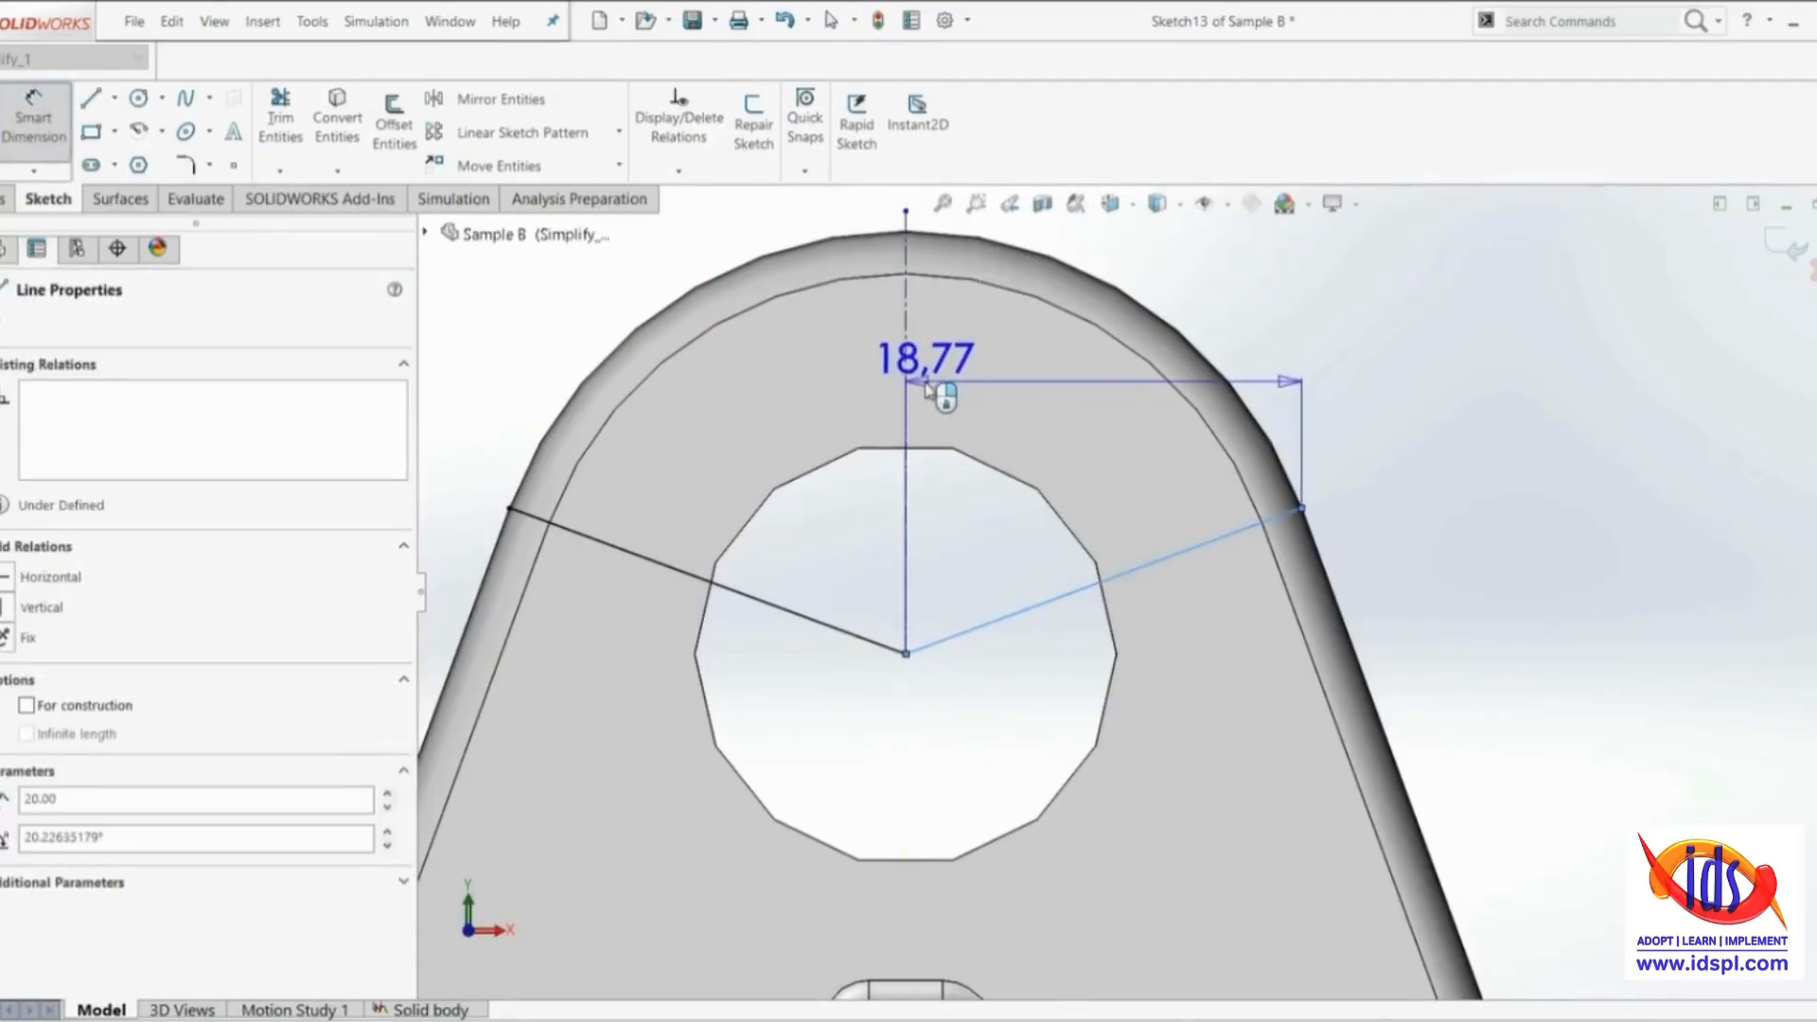
click(906, 386)
click(1065, 426)
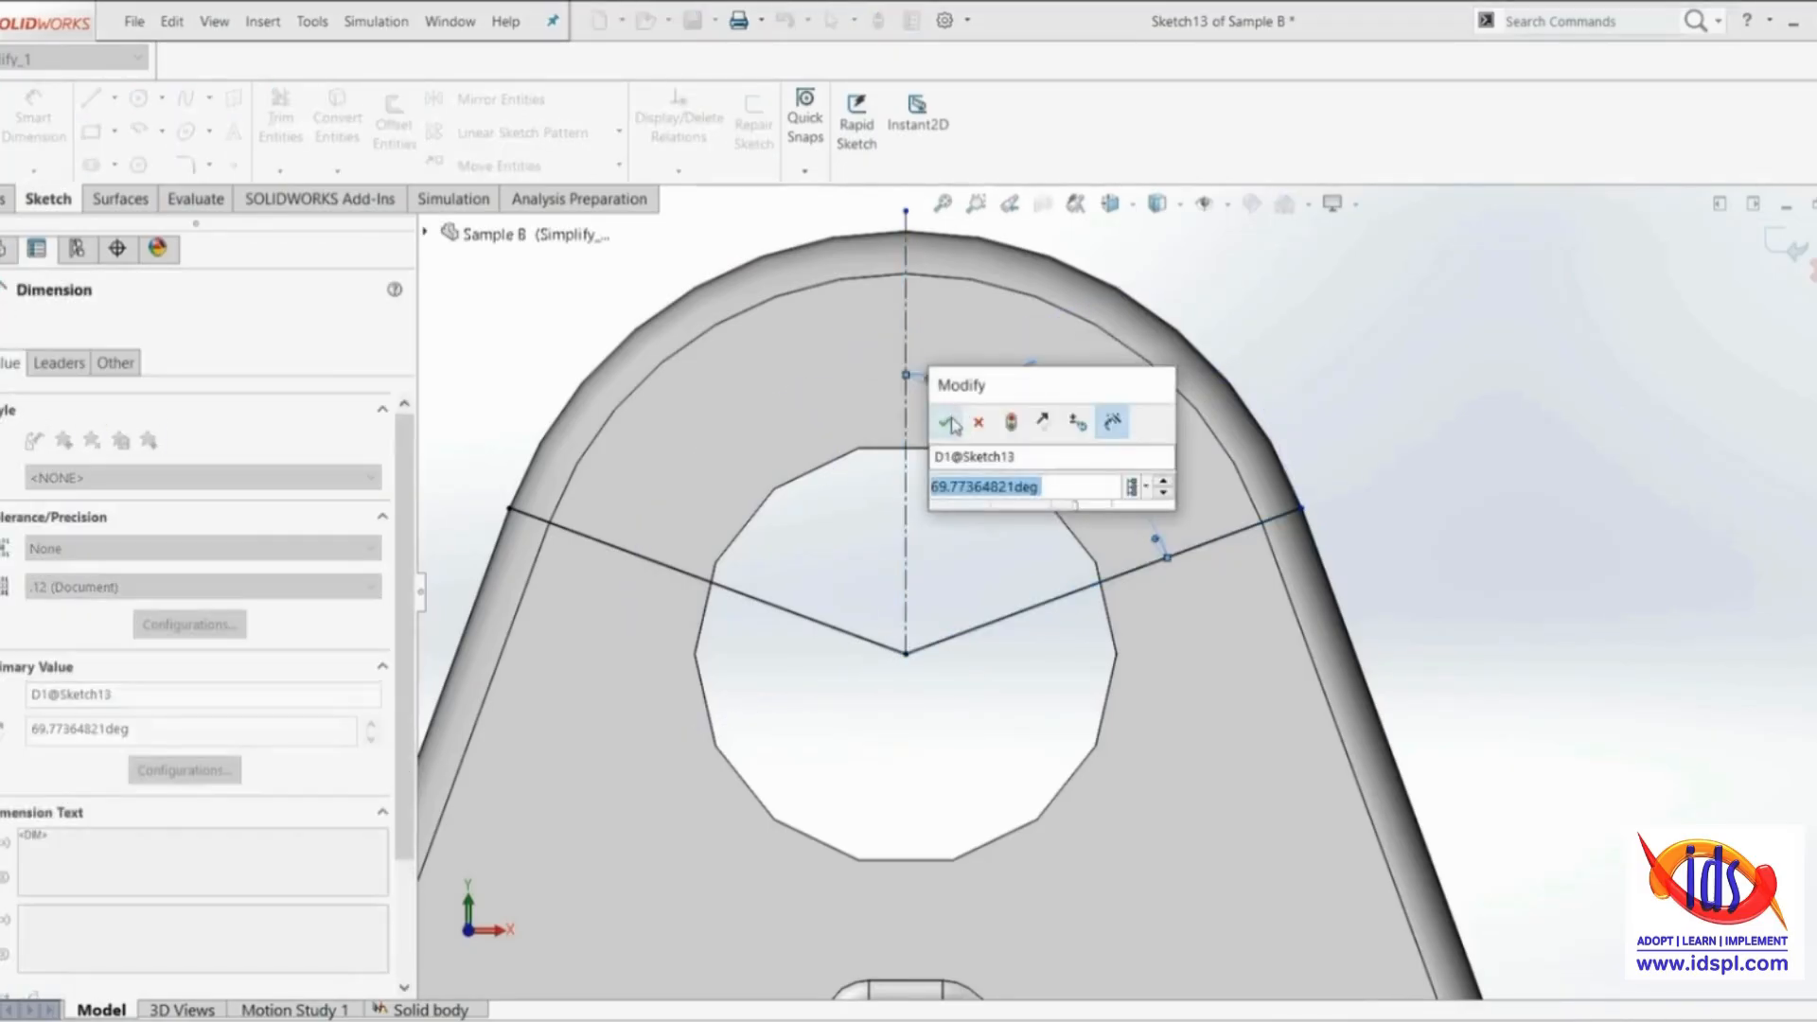
click(944, 422)
key(Escape)
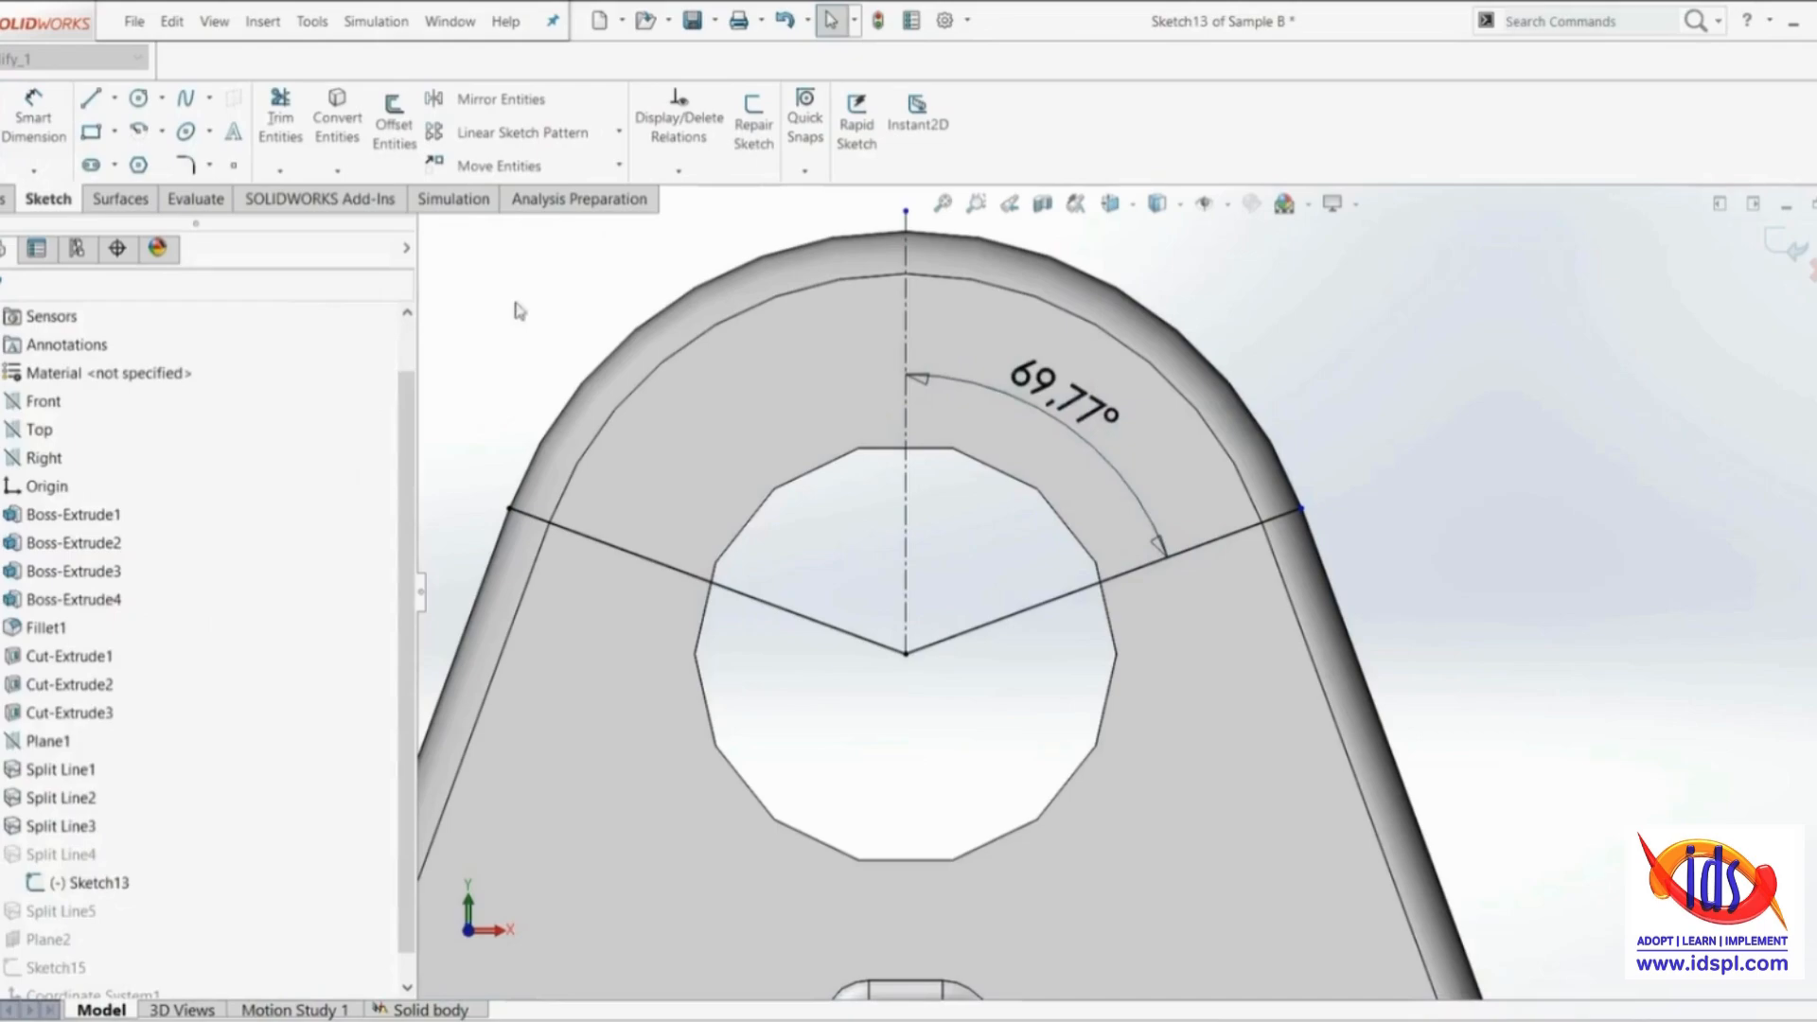
Delete the coincident relation on the outer end point of the left-hand slanted line in Sketch13
click(509, 513)
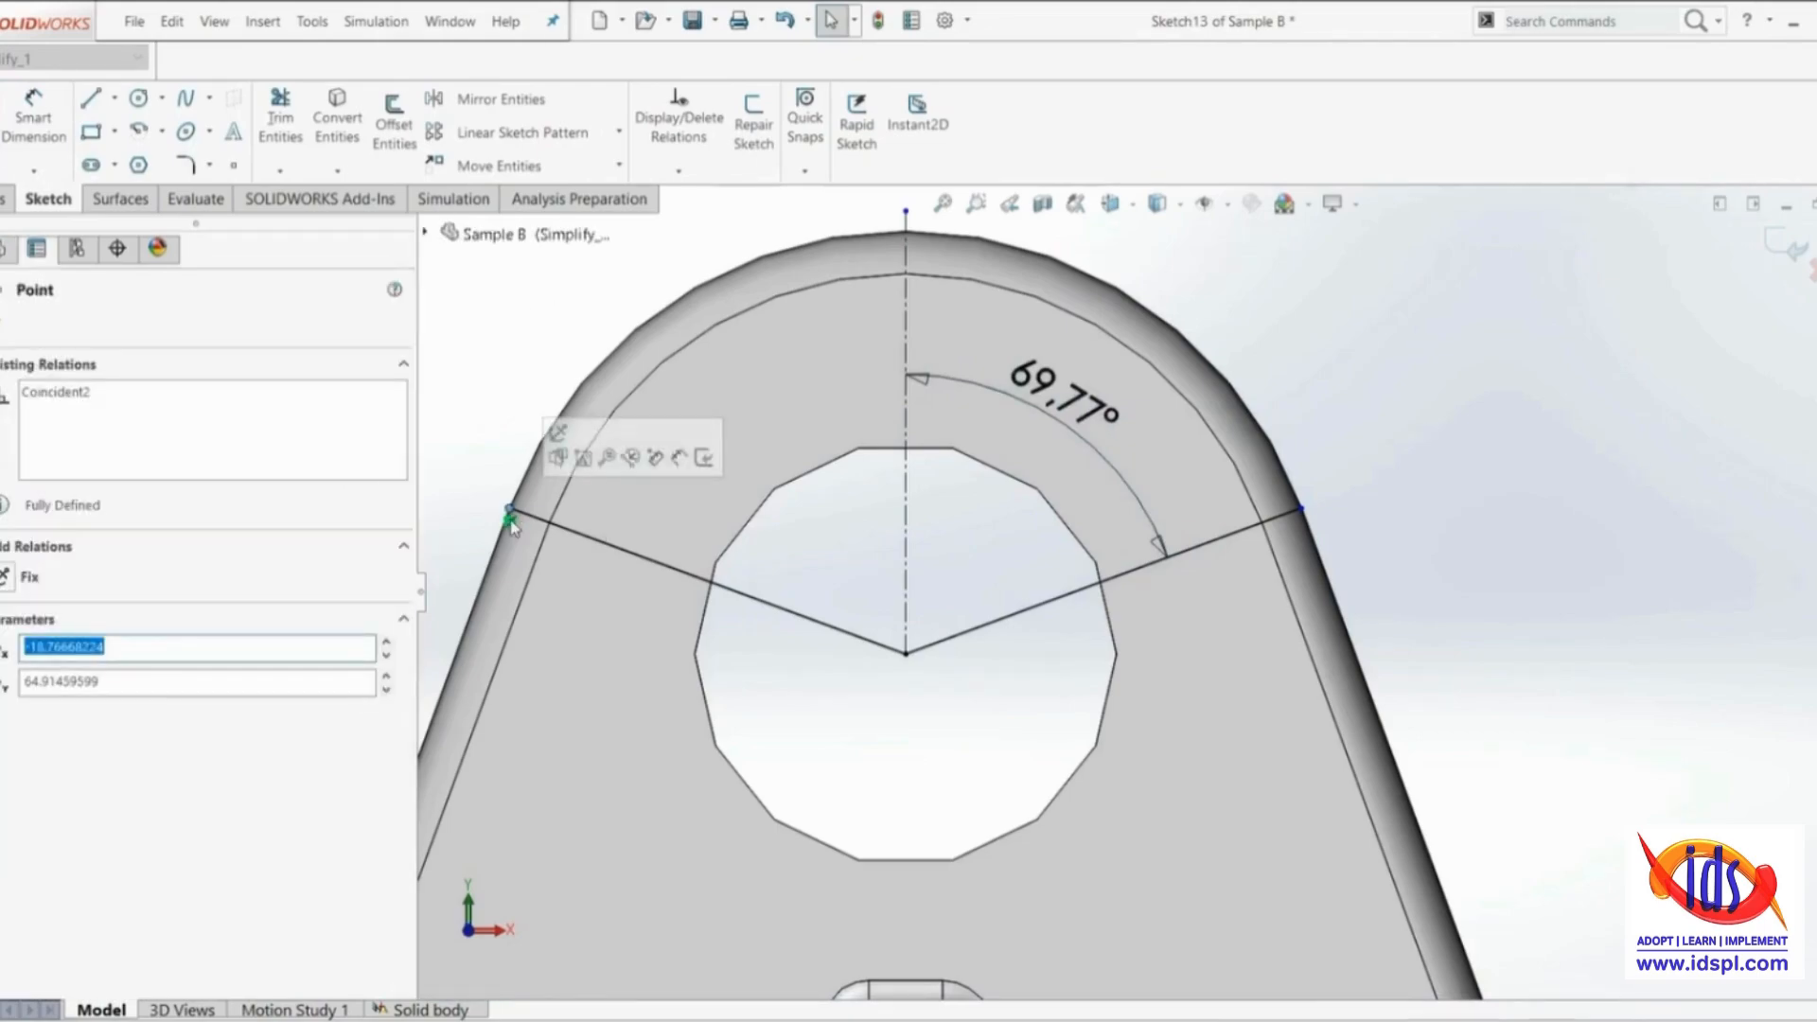
right_click(509, 518)
click(589, 952)
Dimension the angle between the left-hand slanted line and the vertical centerline, accepting its current value
click(33, 118)
click(773, 615)
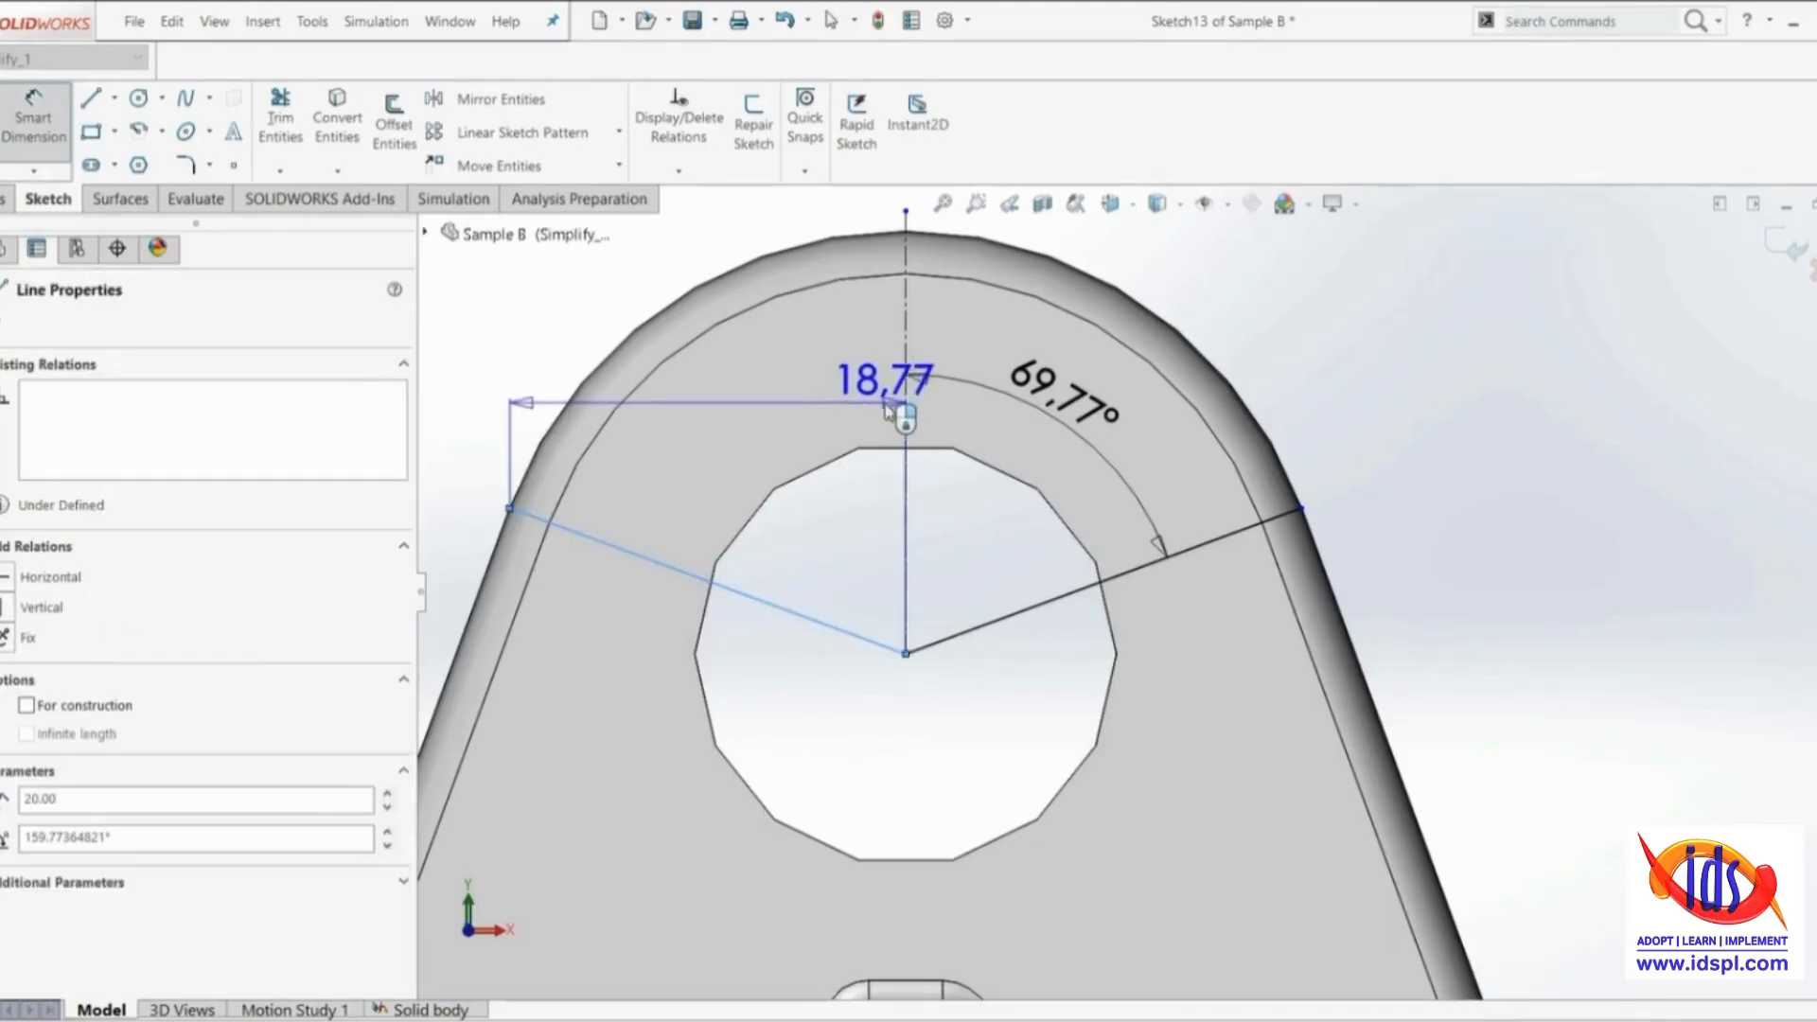
click(906, 417)
click(700, 356)
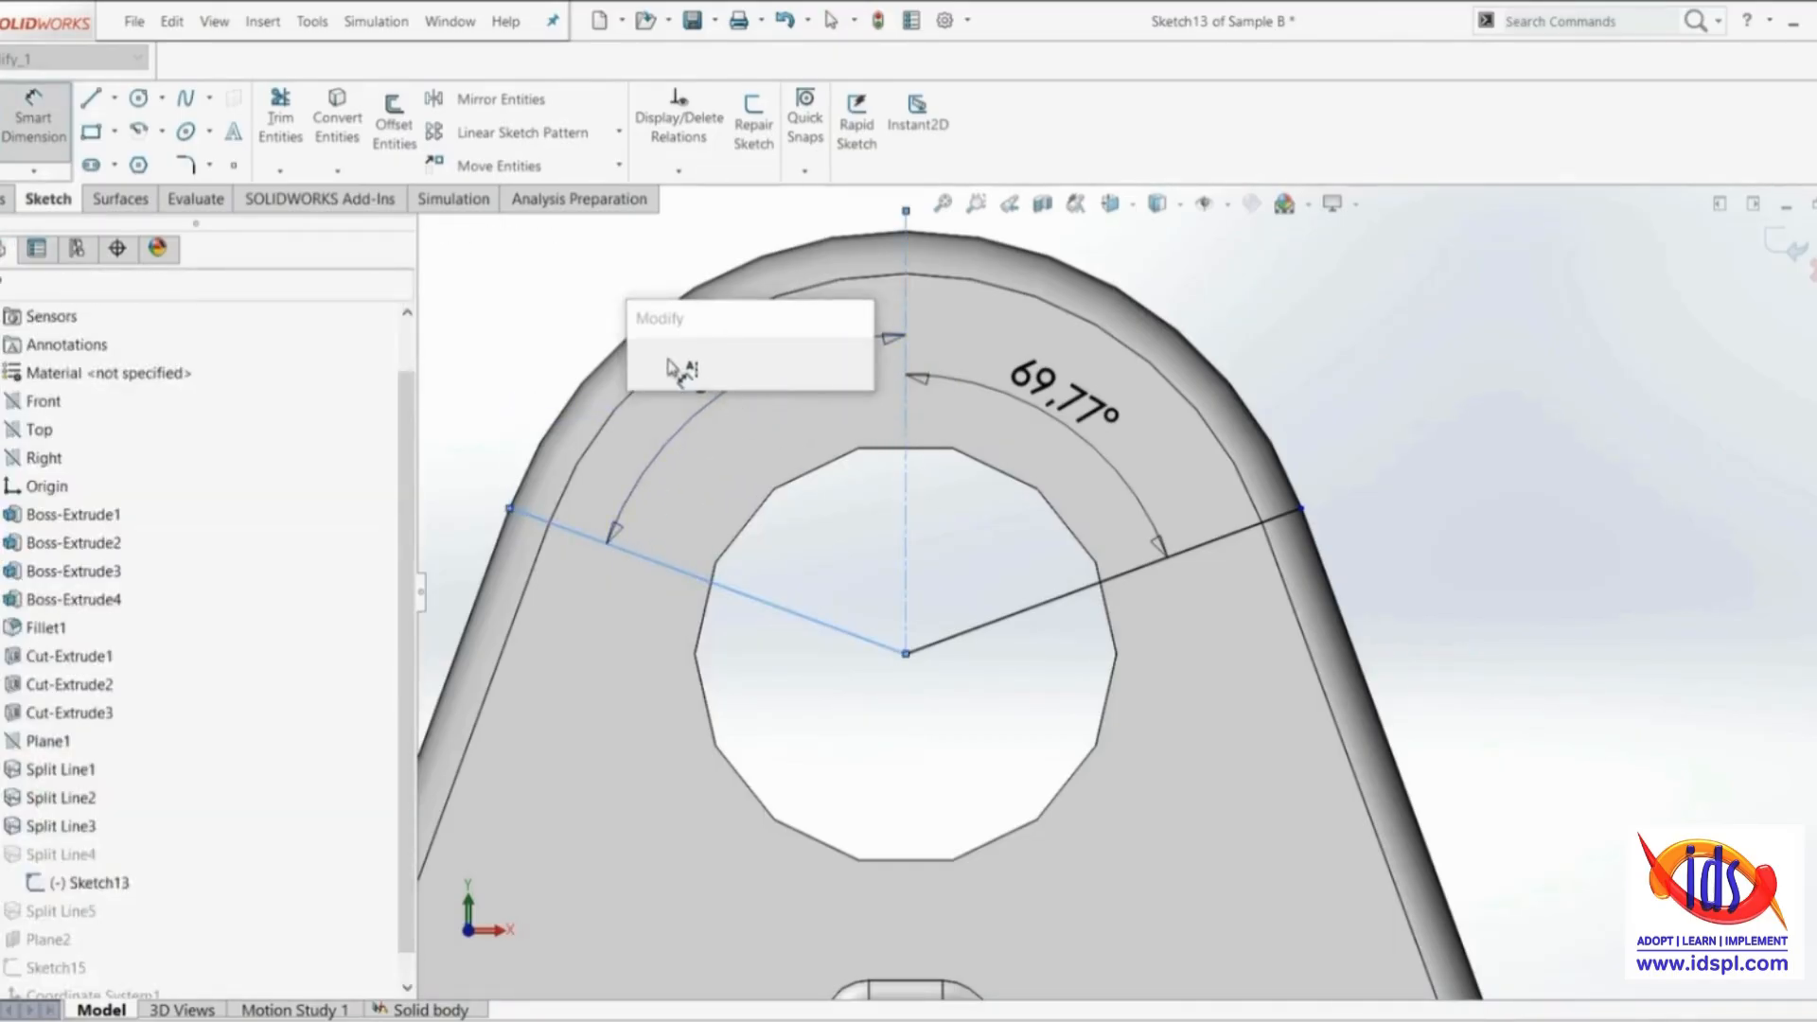
click(648, 379)
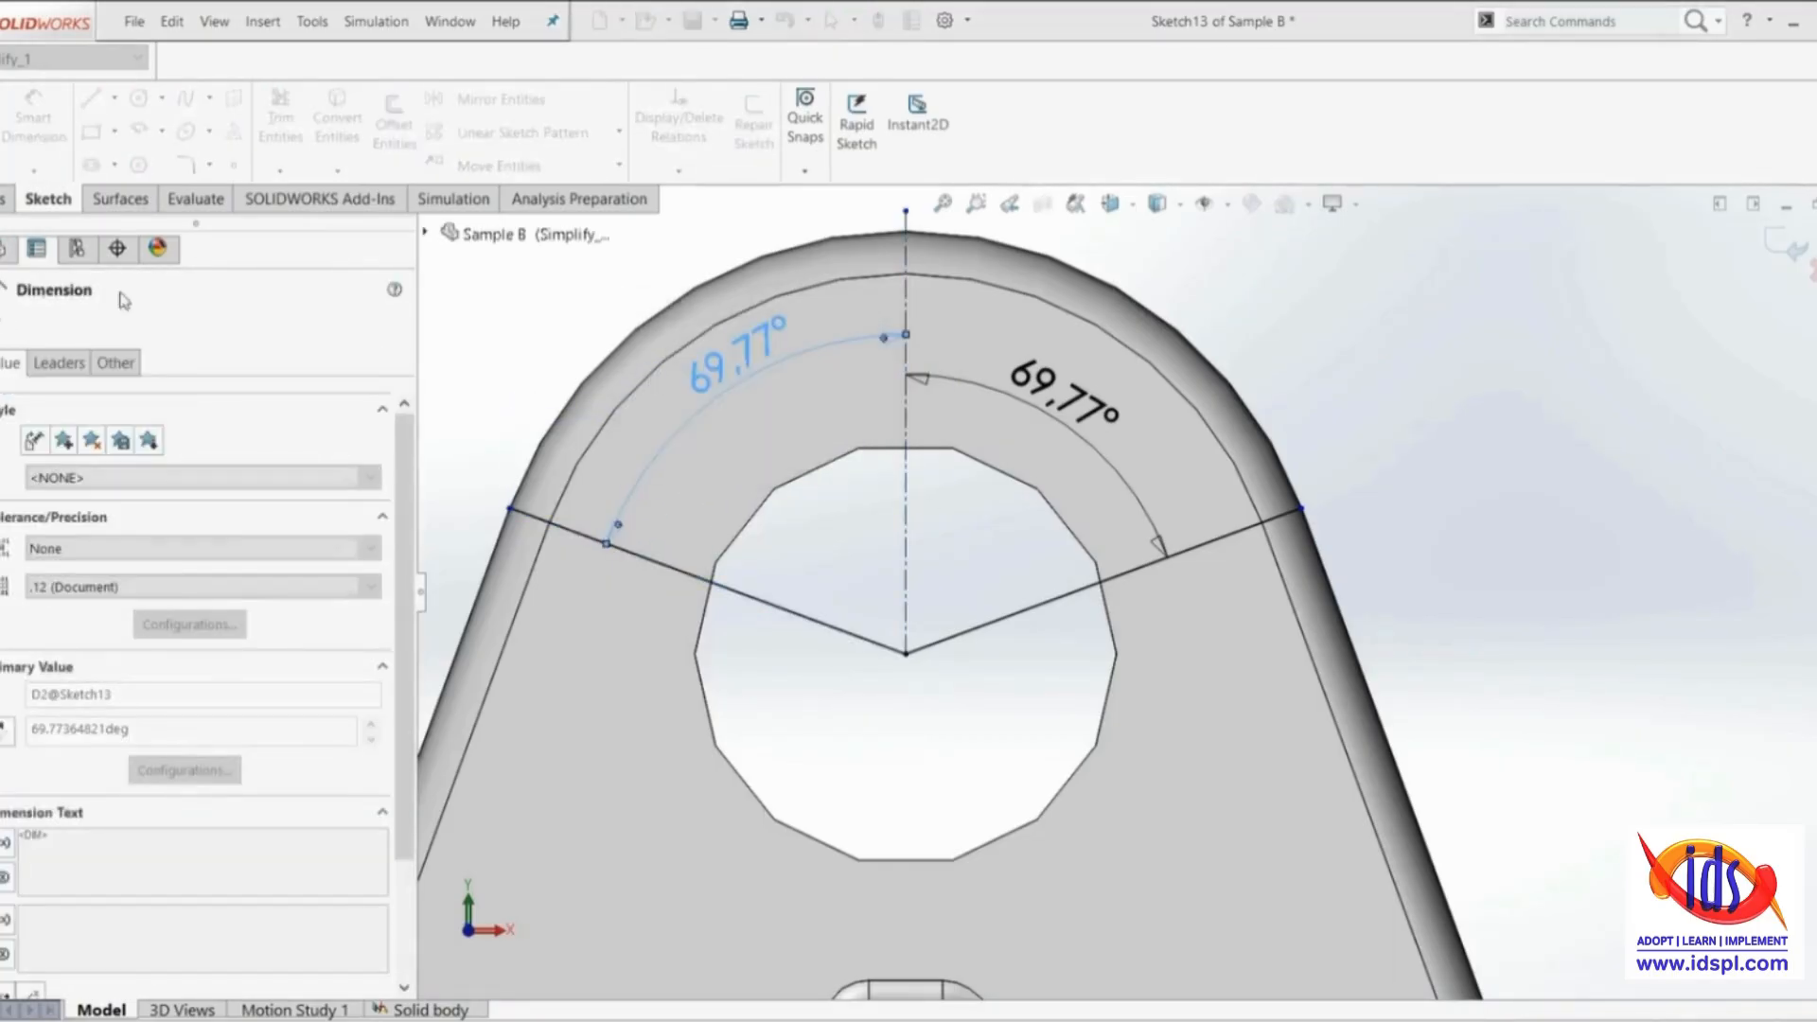
click(5, 319)
Exit Sketch13 and suppress Fillet1 in the part model
scroll(801, 443, up, 3)
scroll(821, 548, down, 3)
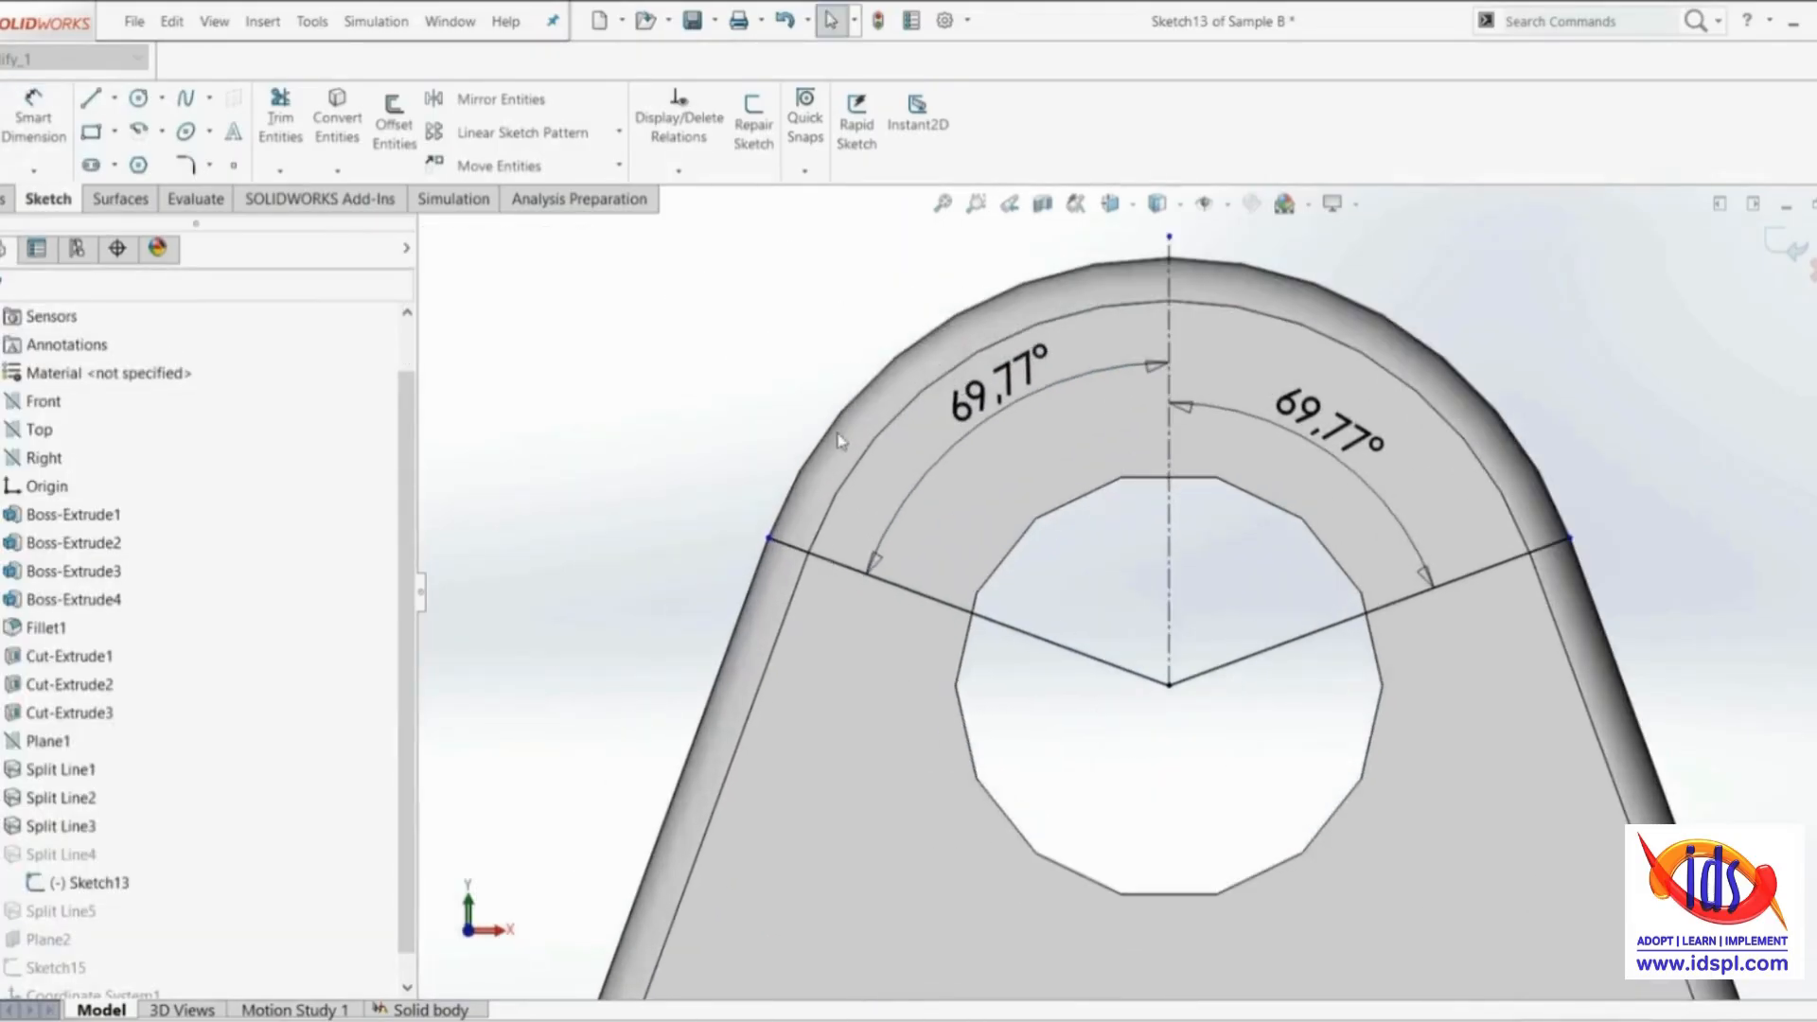
click(3, 121)
scroll(771, 490, up, 3)
mouse_move(771, 490)
middle_down()
mouse_move(956, 503)
mouse_move(990, 580)
middle_up()
scroll(991, 580, up, 2)
right_click(45, 627)
click(81, 581)
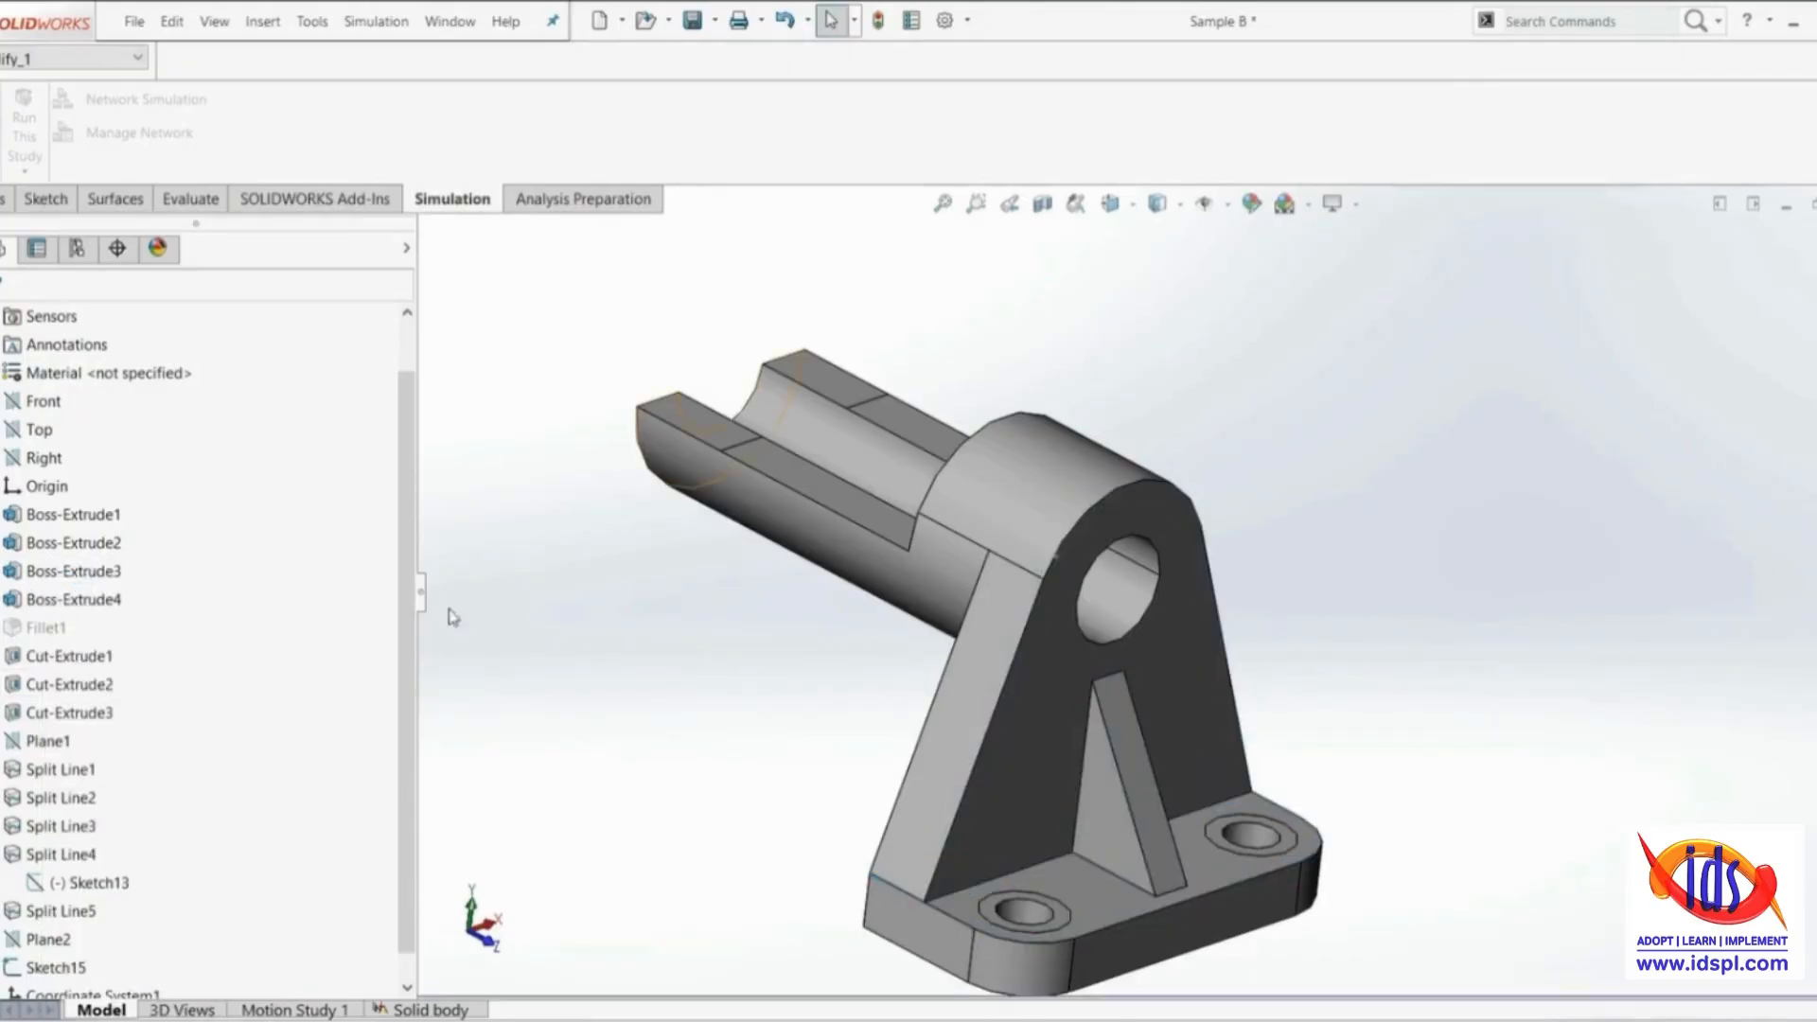
scroll(911, 478, down, 4)
key(f)
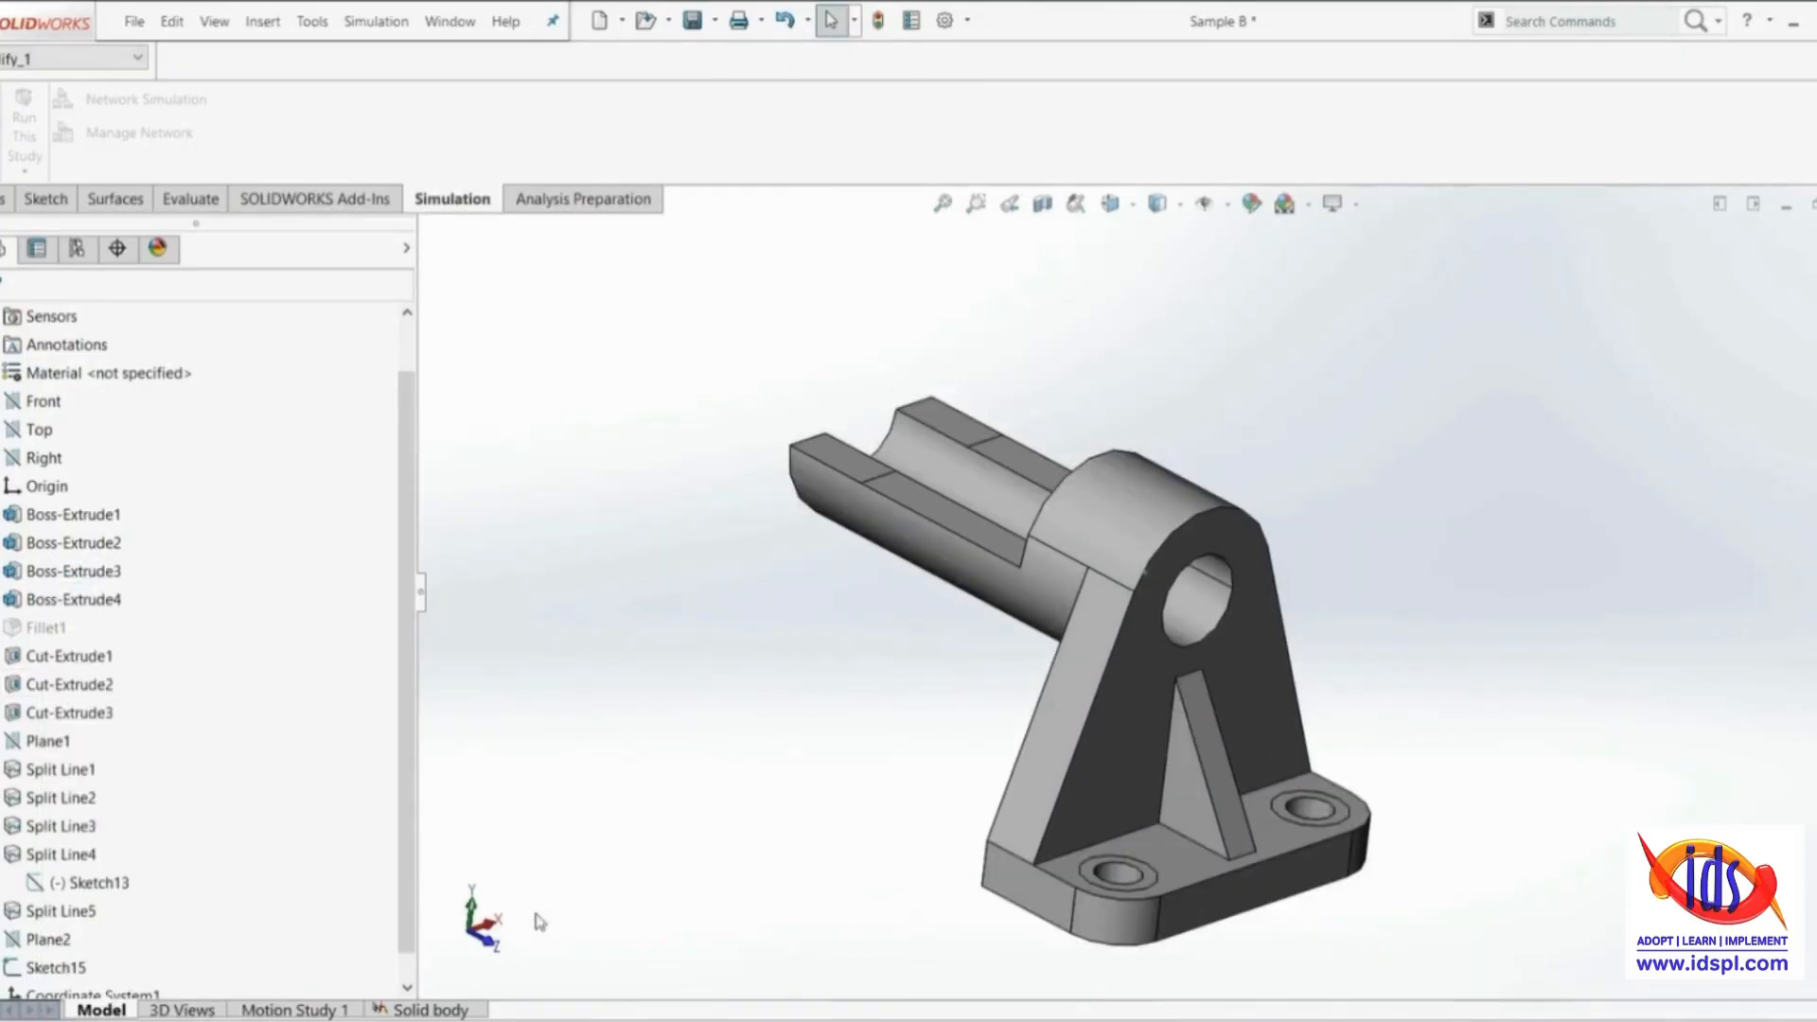
Open the Solid body study and check the external loads on the bracket without the fillet
click(428, 1009)
click(105, 573)
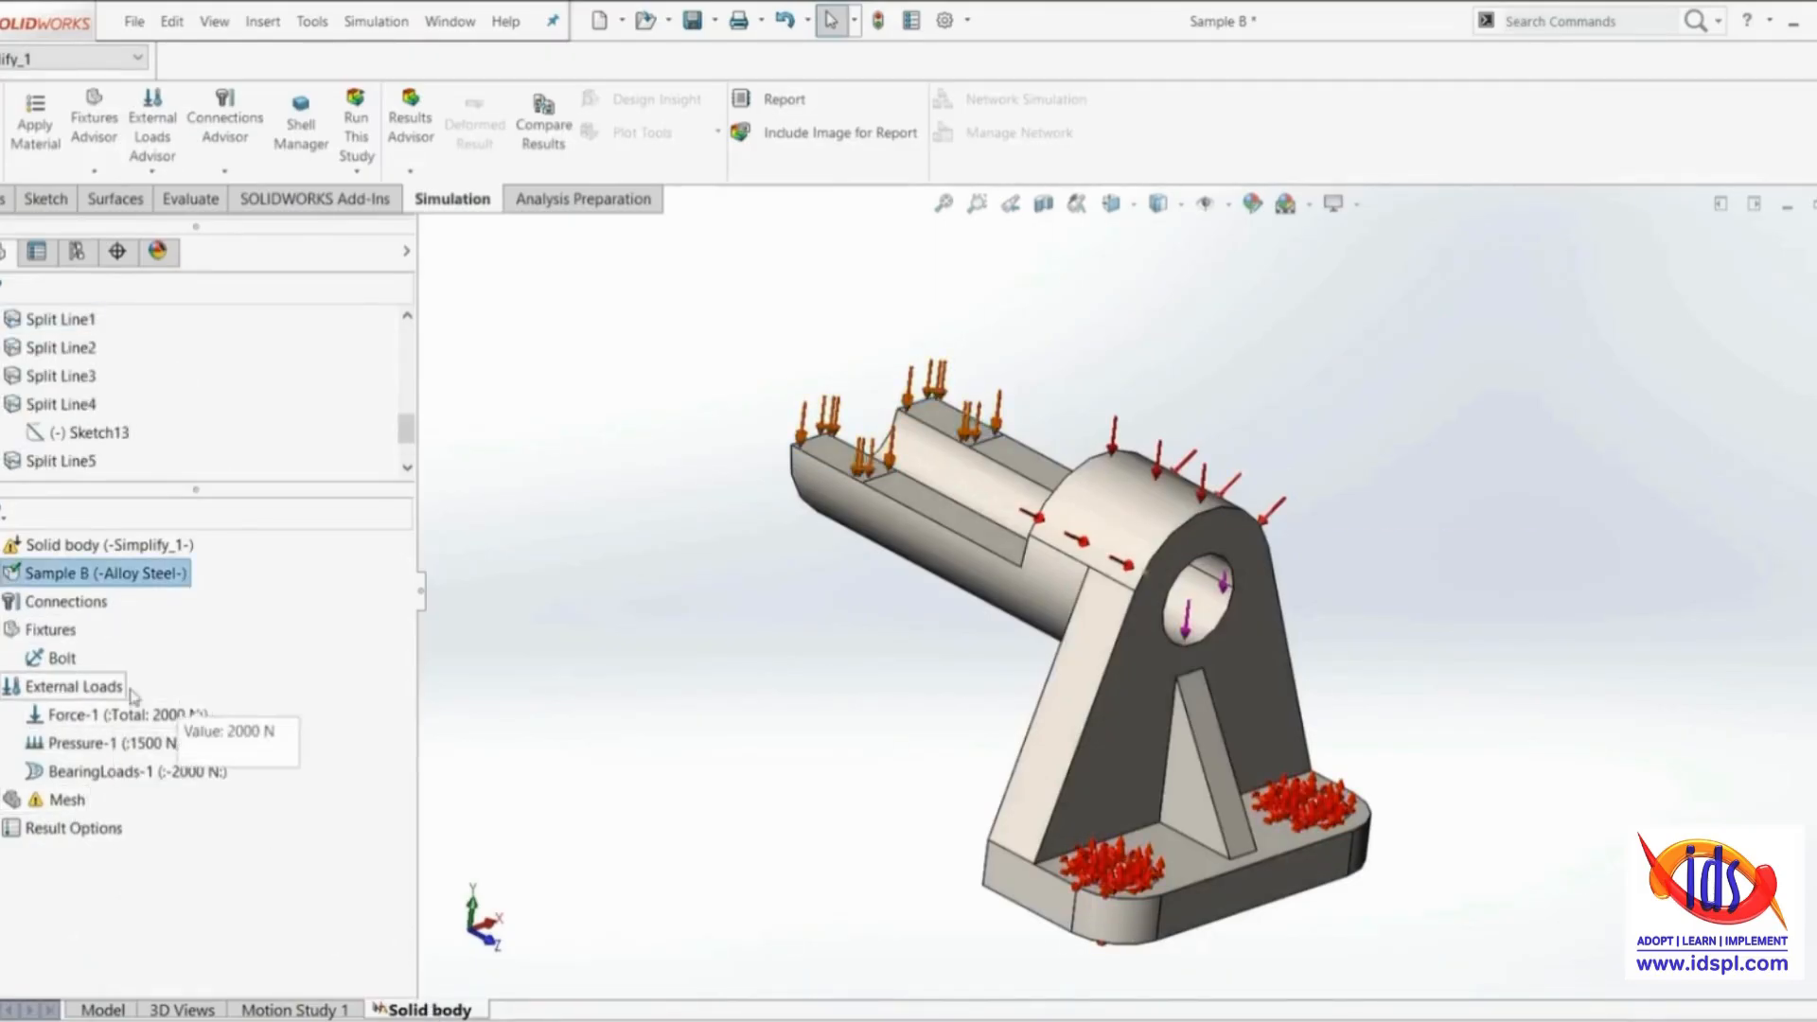
scroll(1171, 525, down, 3)
scroll(1152, 558, up, 4)
mouse_move(1126, 617)
middle_down()
mouse_move(1140, 573)
mouse_move(1153, 623)
middle_up()
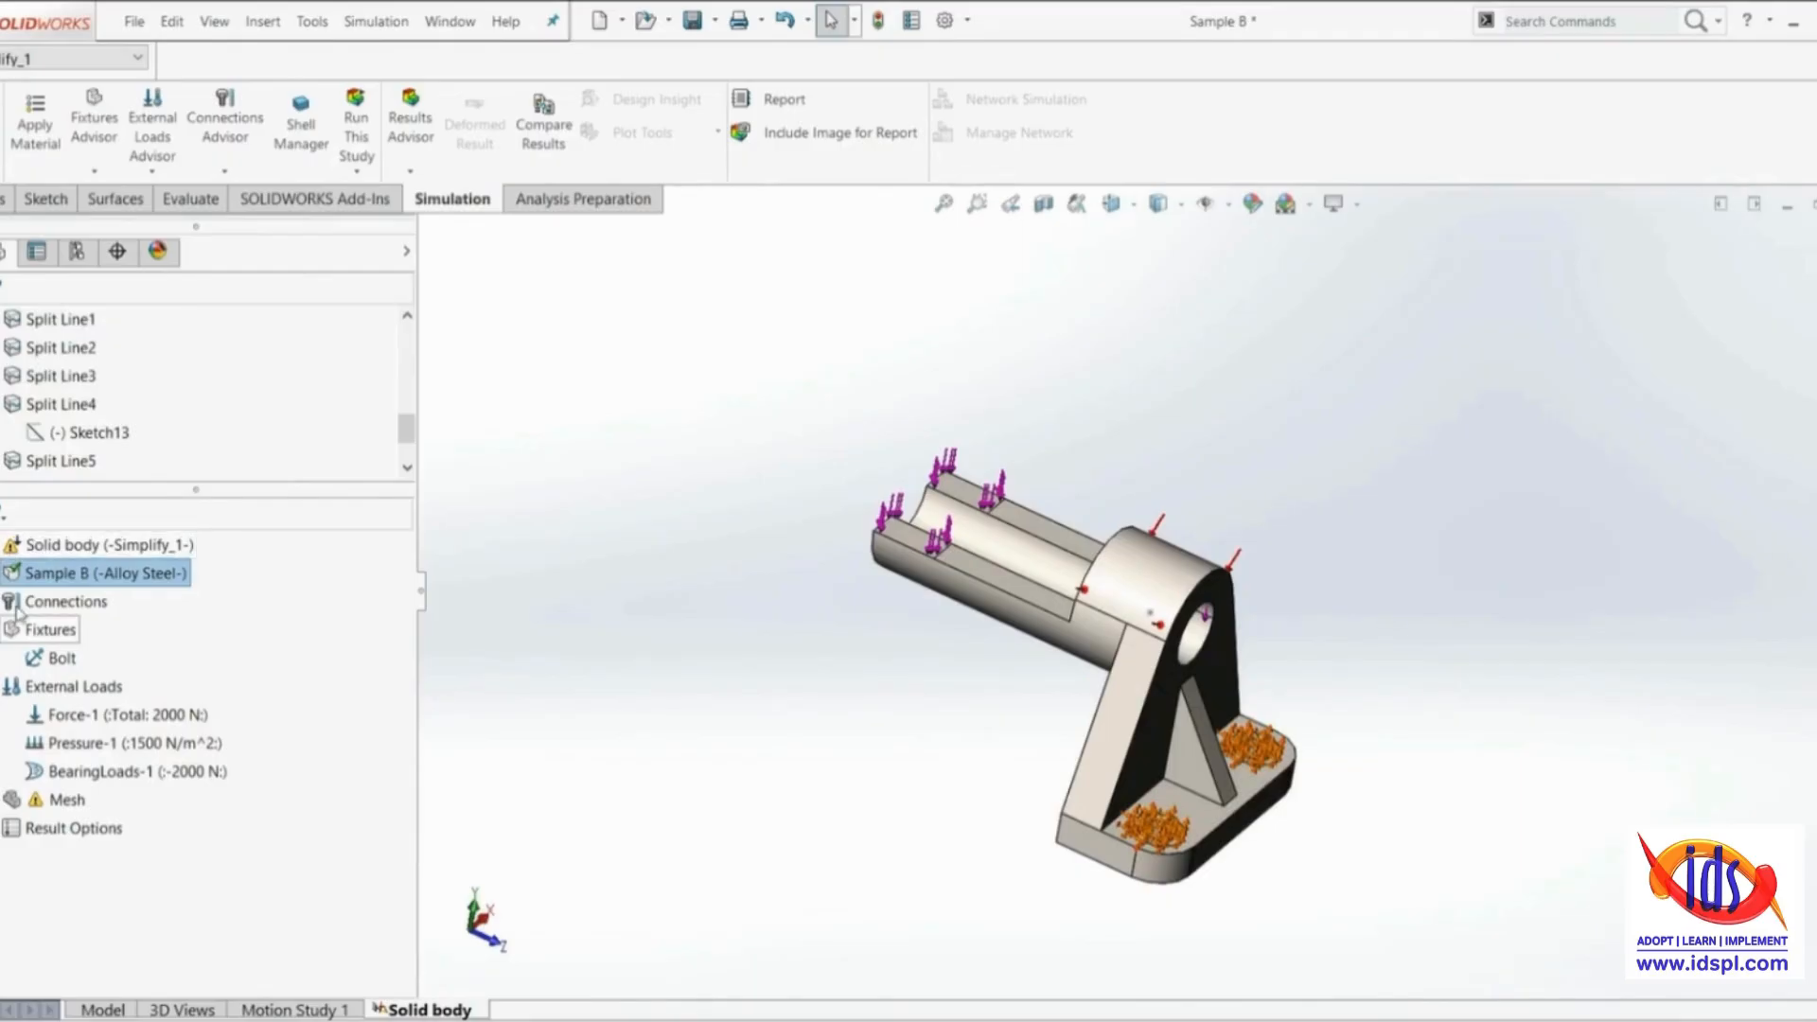
Start creating the study's mesh, try a finer mesh density, and reset the density to its default
right_click(19, 810)
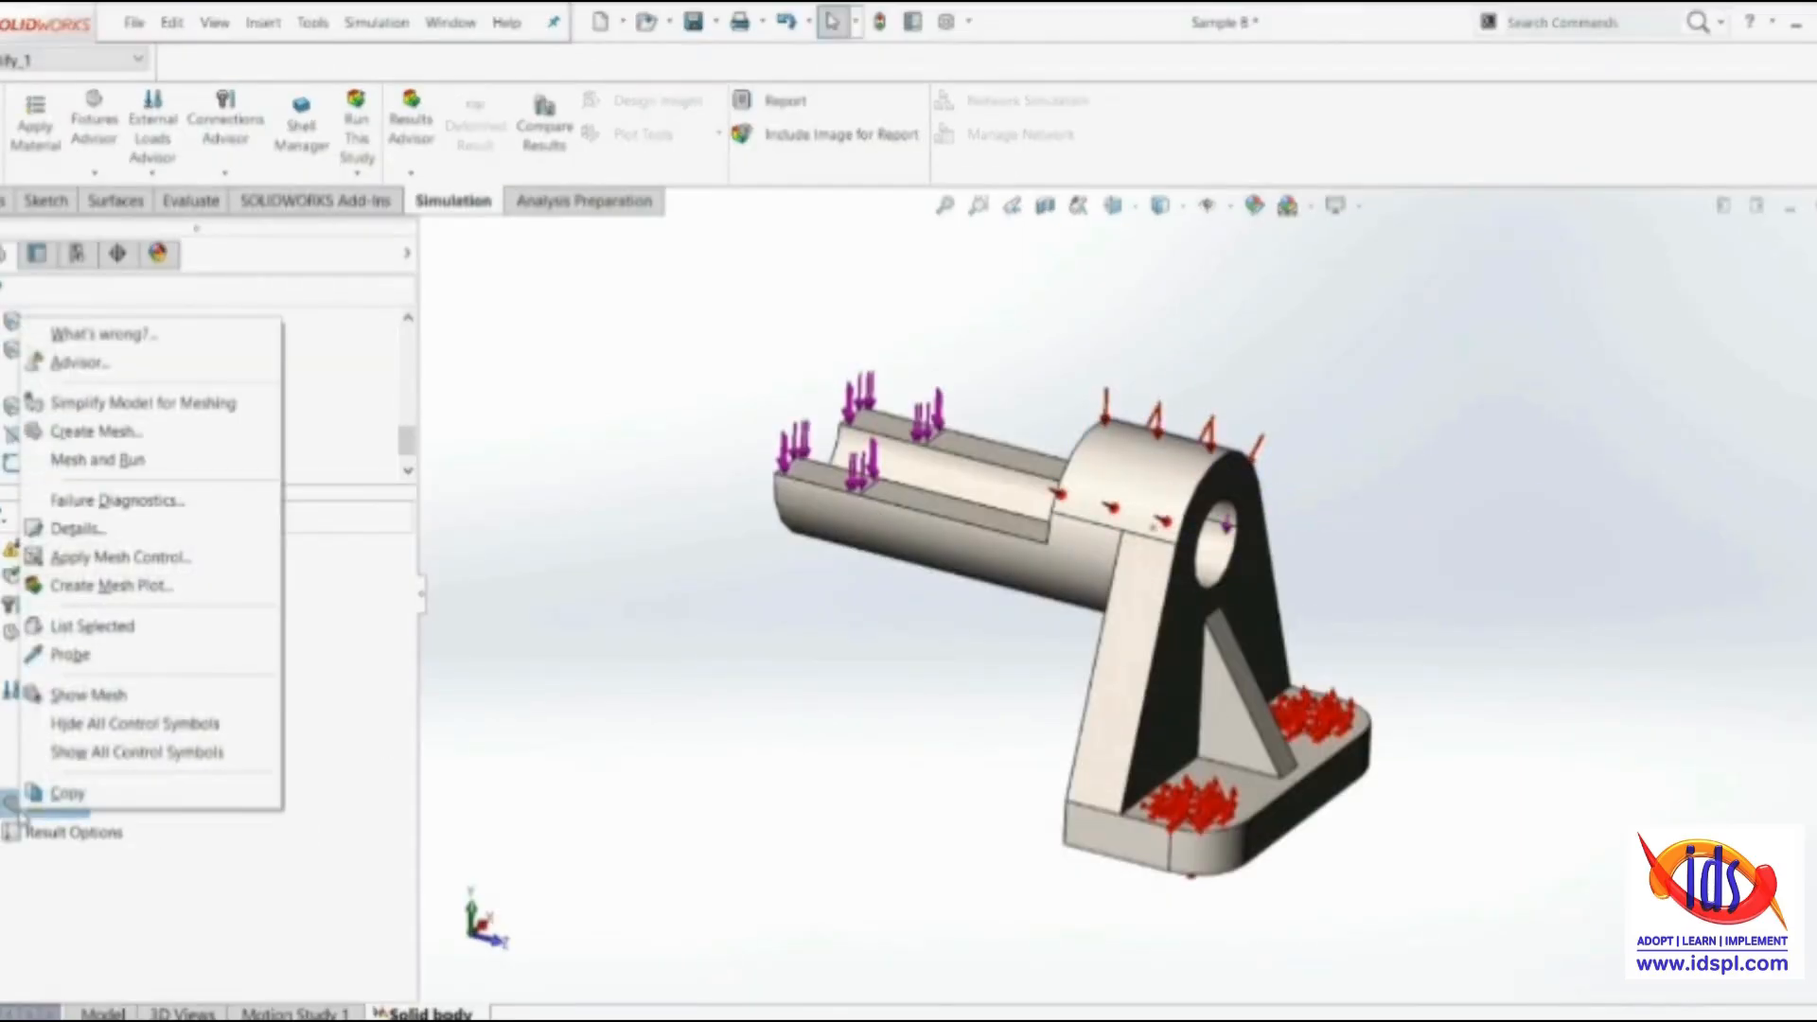
click(78, 434)
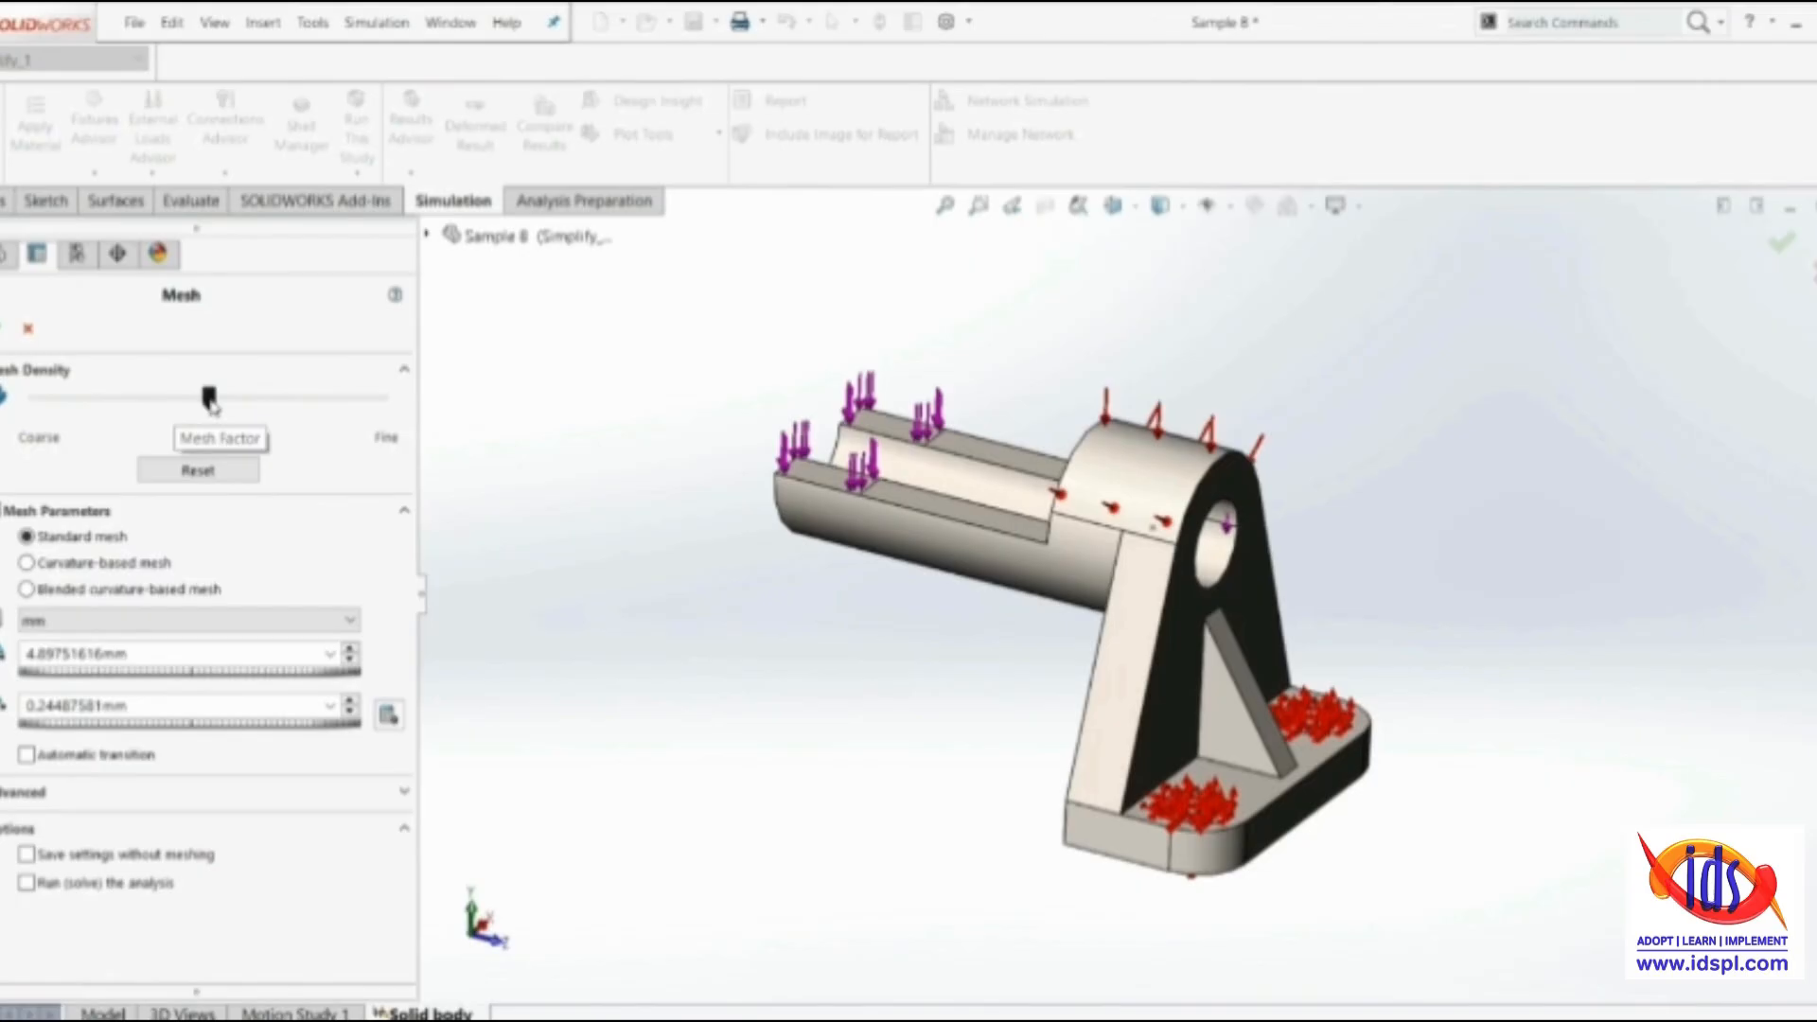
drag(212, 405, 322, 411)
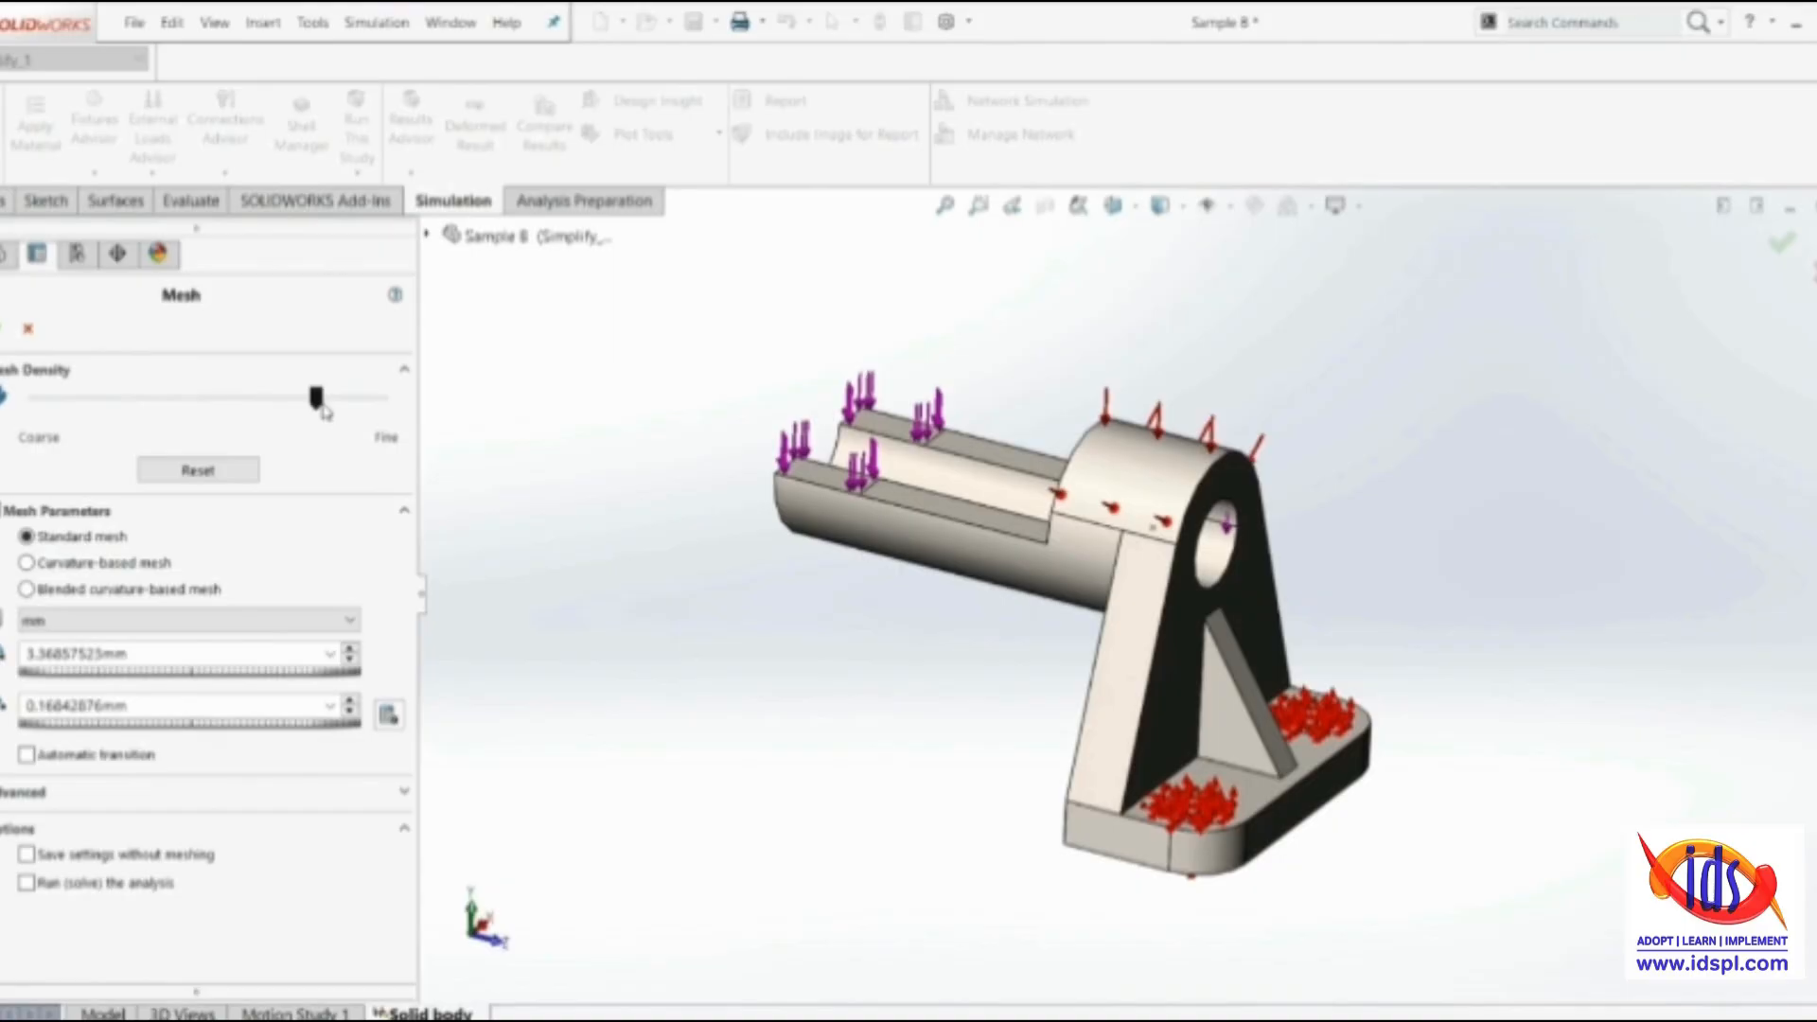
drag(321, 405, 227, 407)
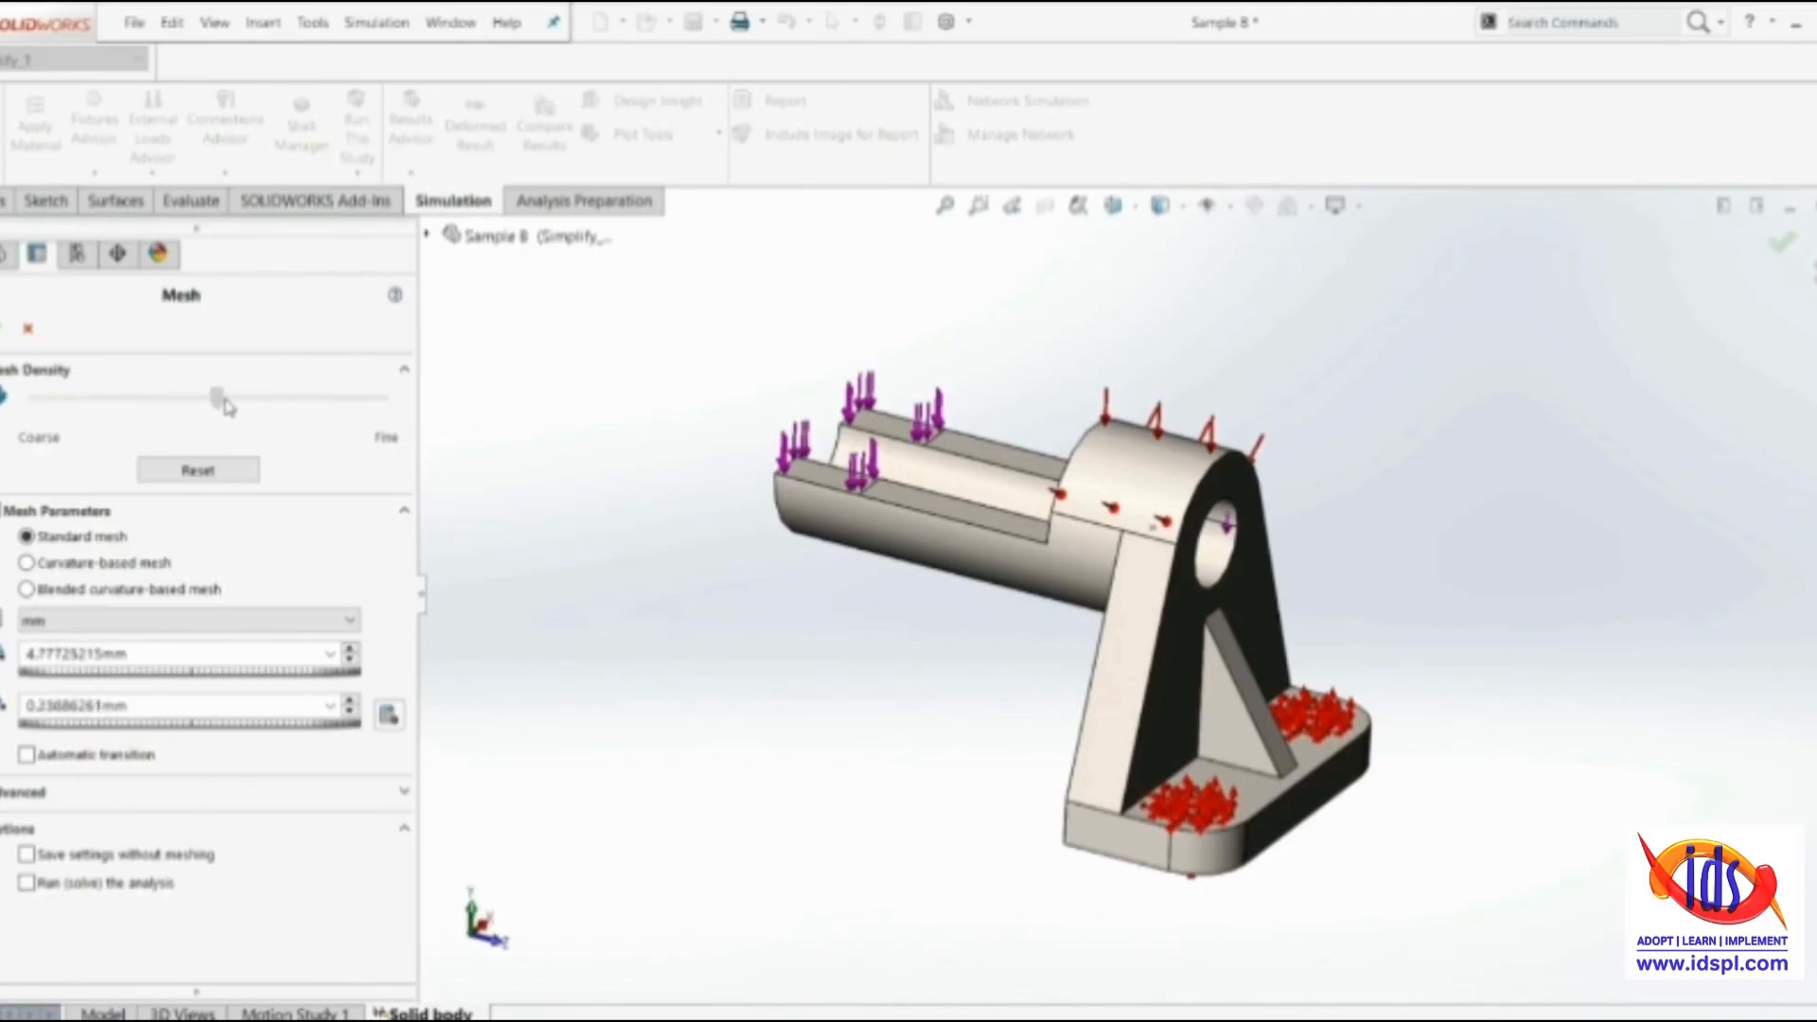
click(198, 470)
Review the mesh parameters and generate the mesh as a standard mesh at the default density
click(5, 512)
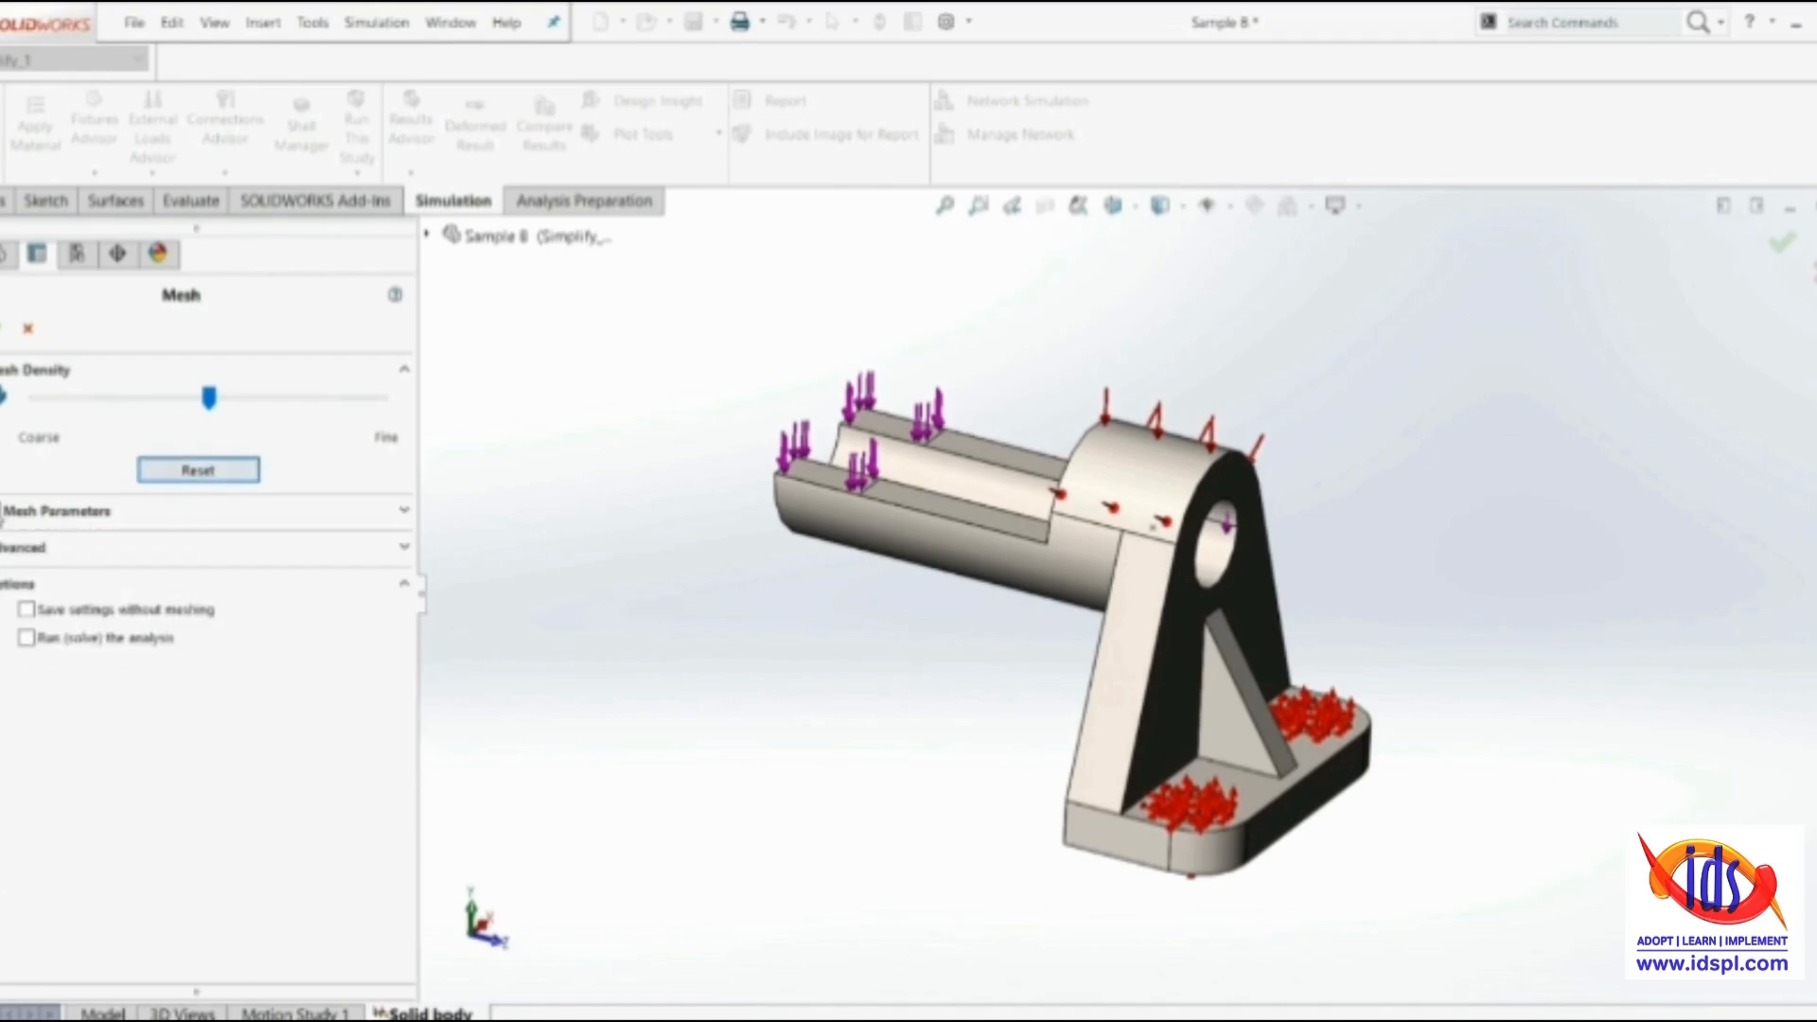
click(5, 511)
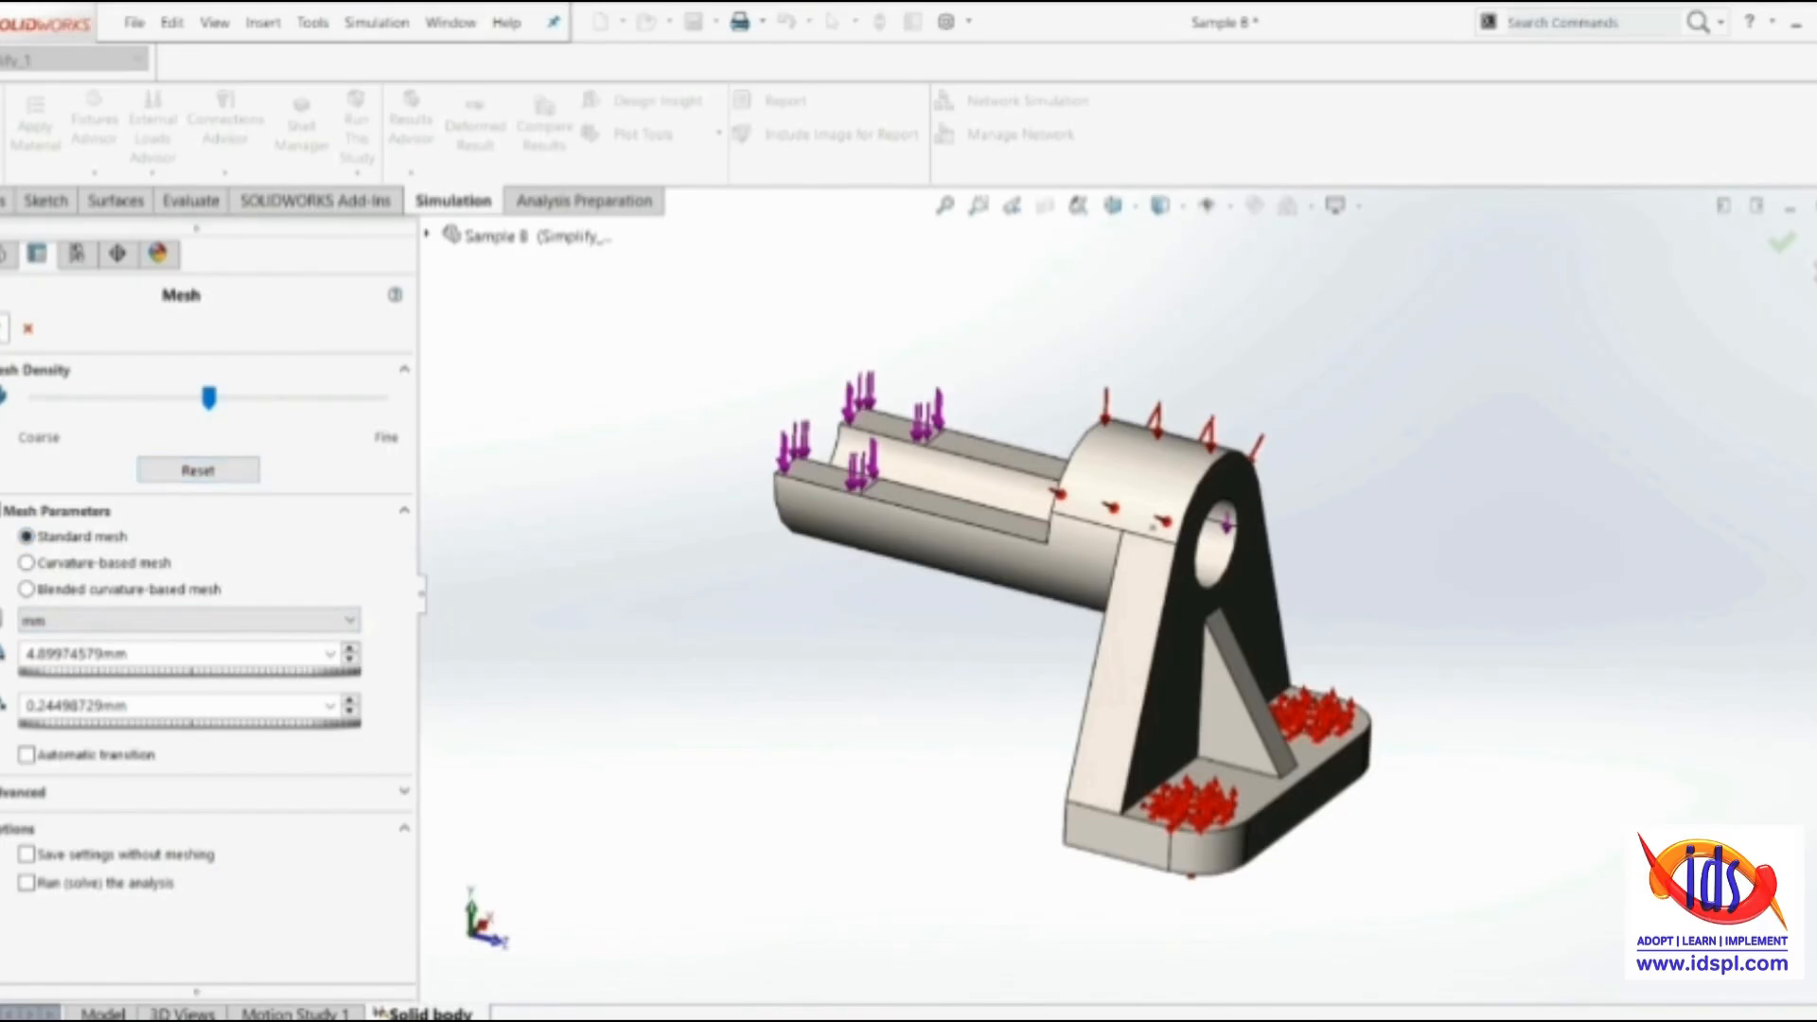
click(4, 330)
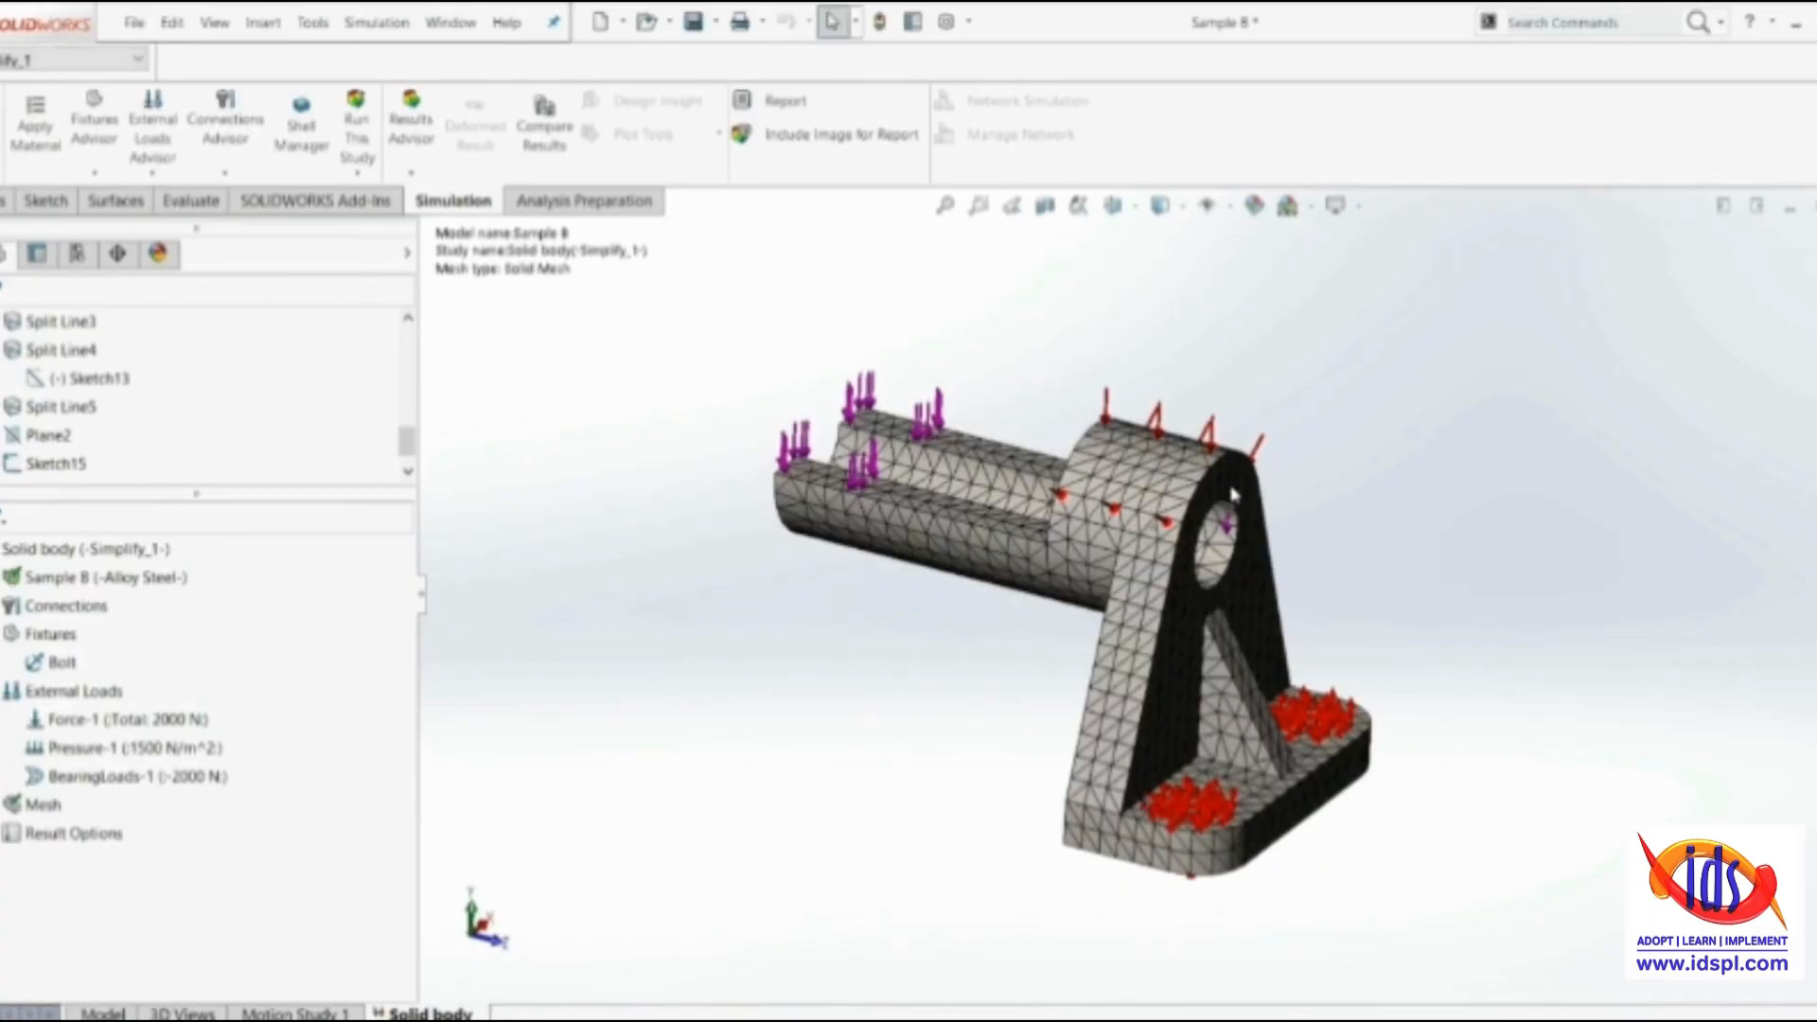
Examine the mesh along the split line on the rounded boss and around the upright plate's hole and rib
scroll(1153, 529, down, 10)
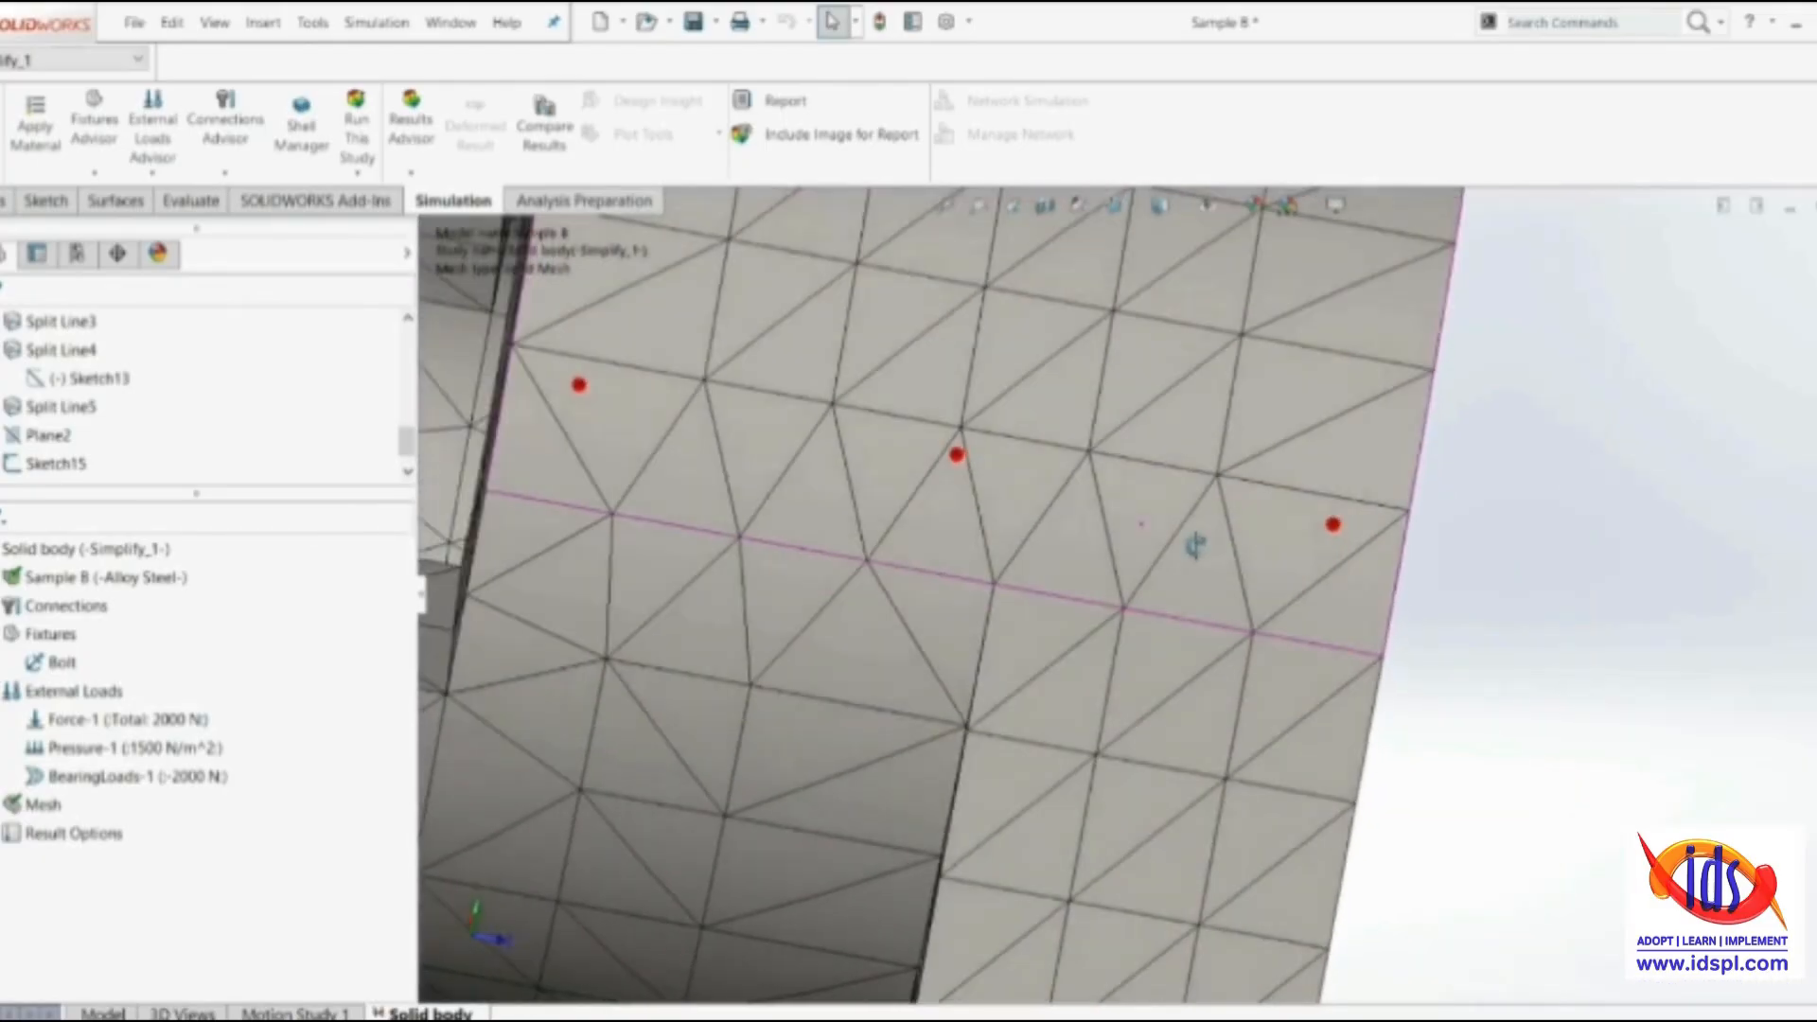
scroll(748, 523, up, 4)
scroll(1033, 517, down, 2)
middle_drag(1014, 520, 1032, 554)
scroll(981, 555, down, 3)
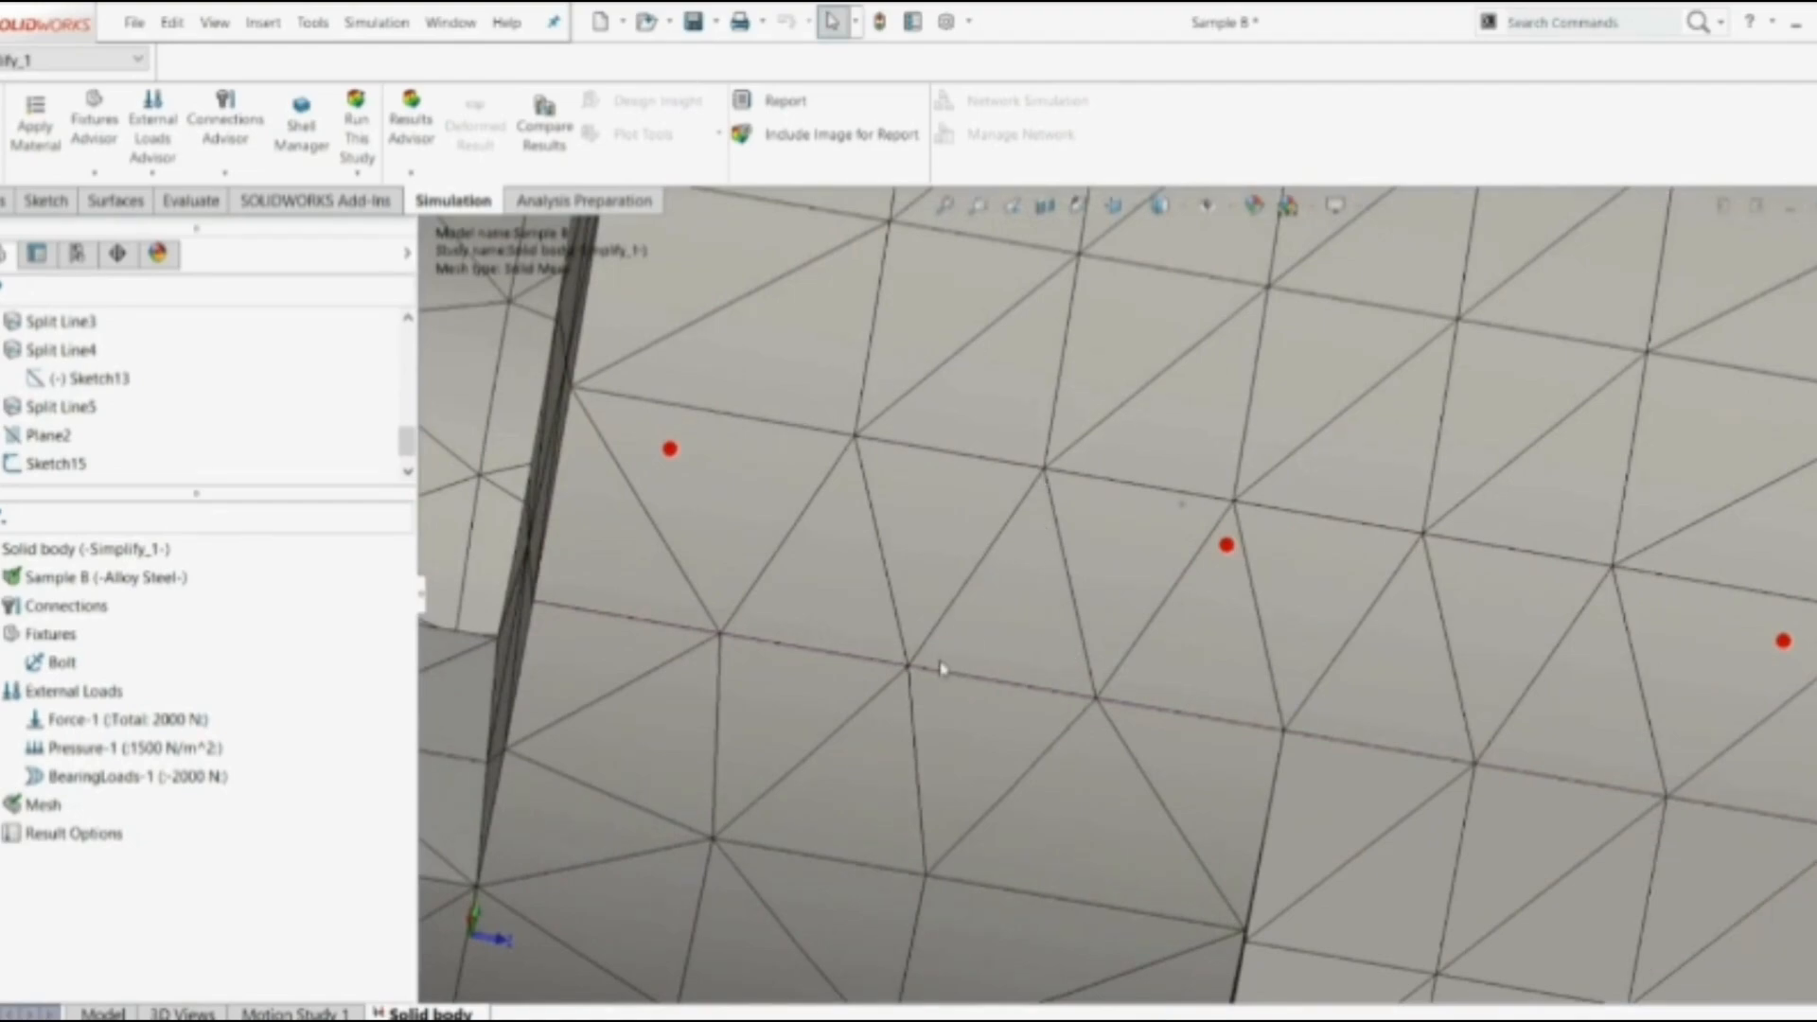
scroll(1074, 507, up, 5)
scroll(1022, 584, down, 5)
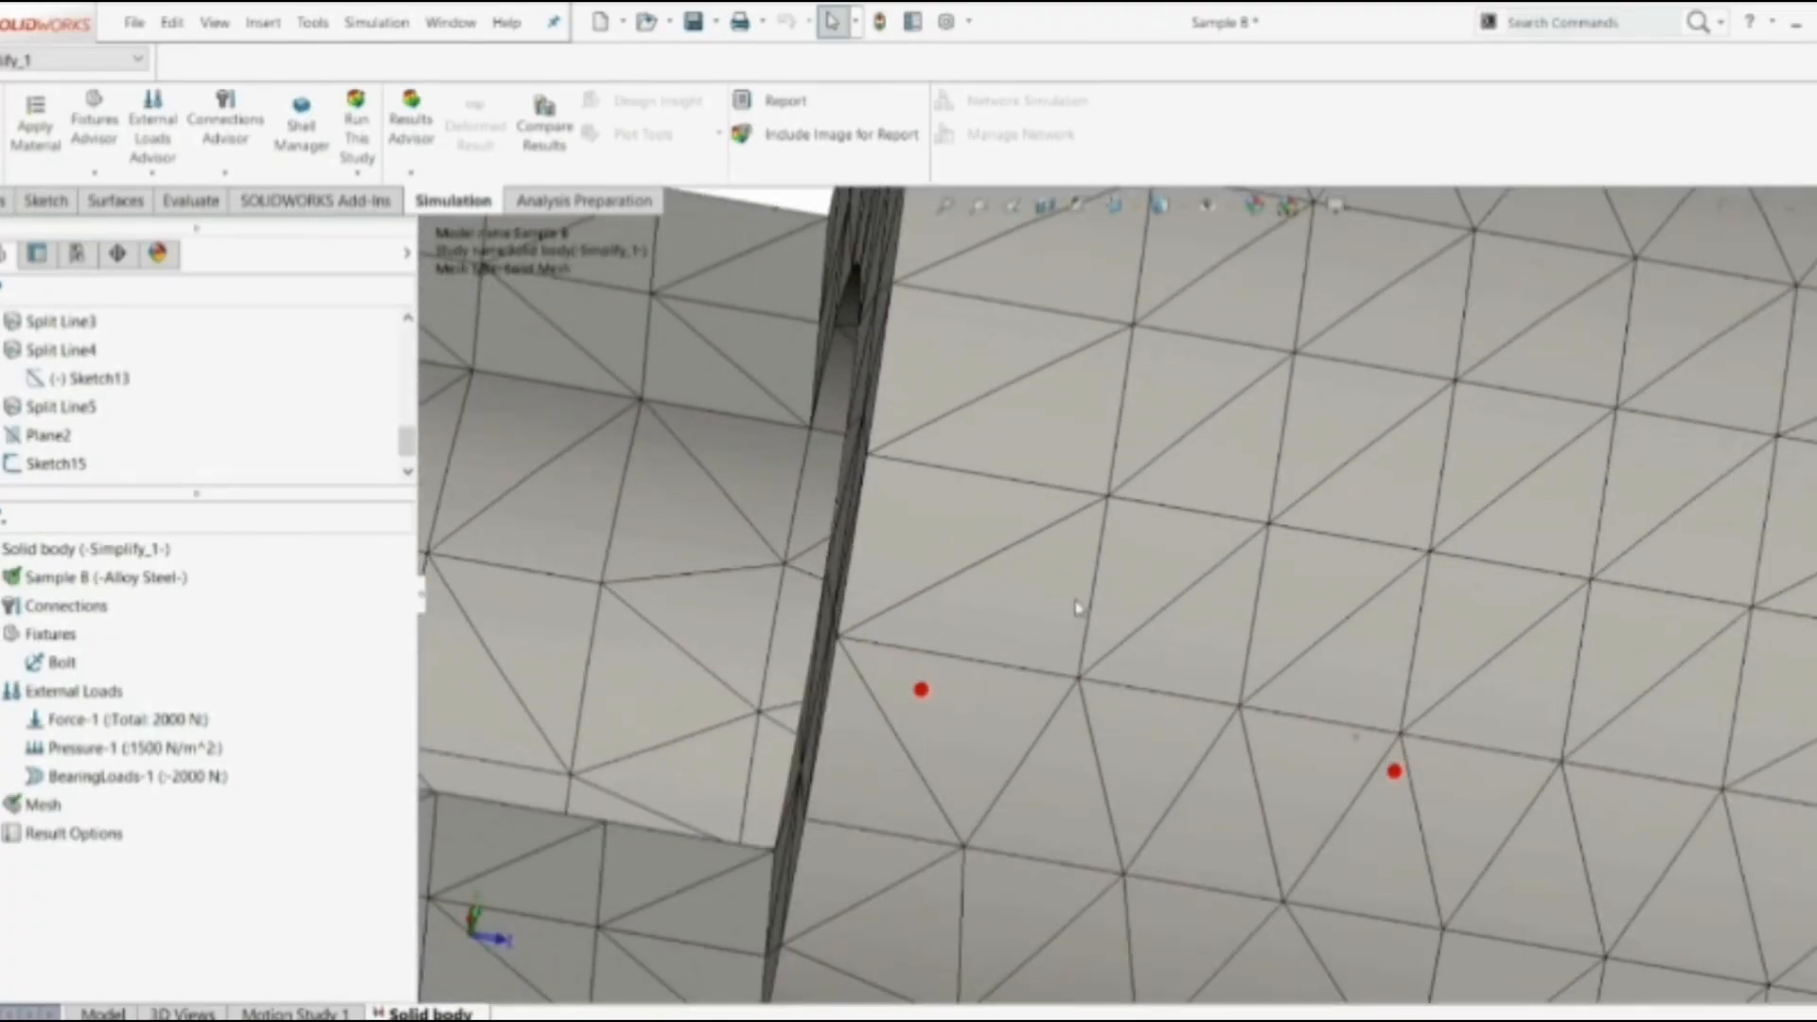
scroll(1098, 606, up, 5)
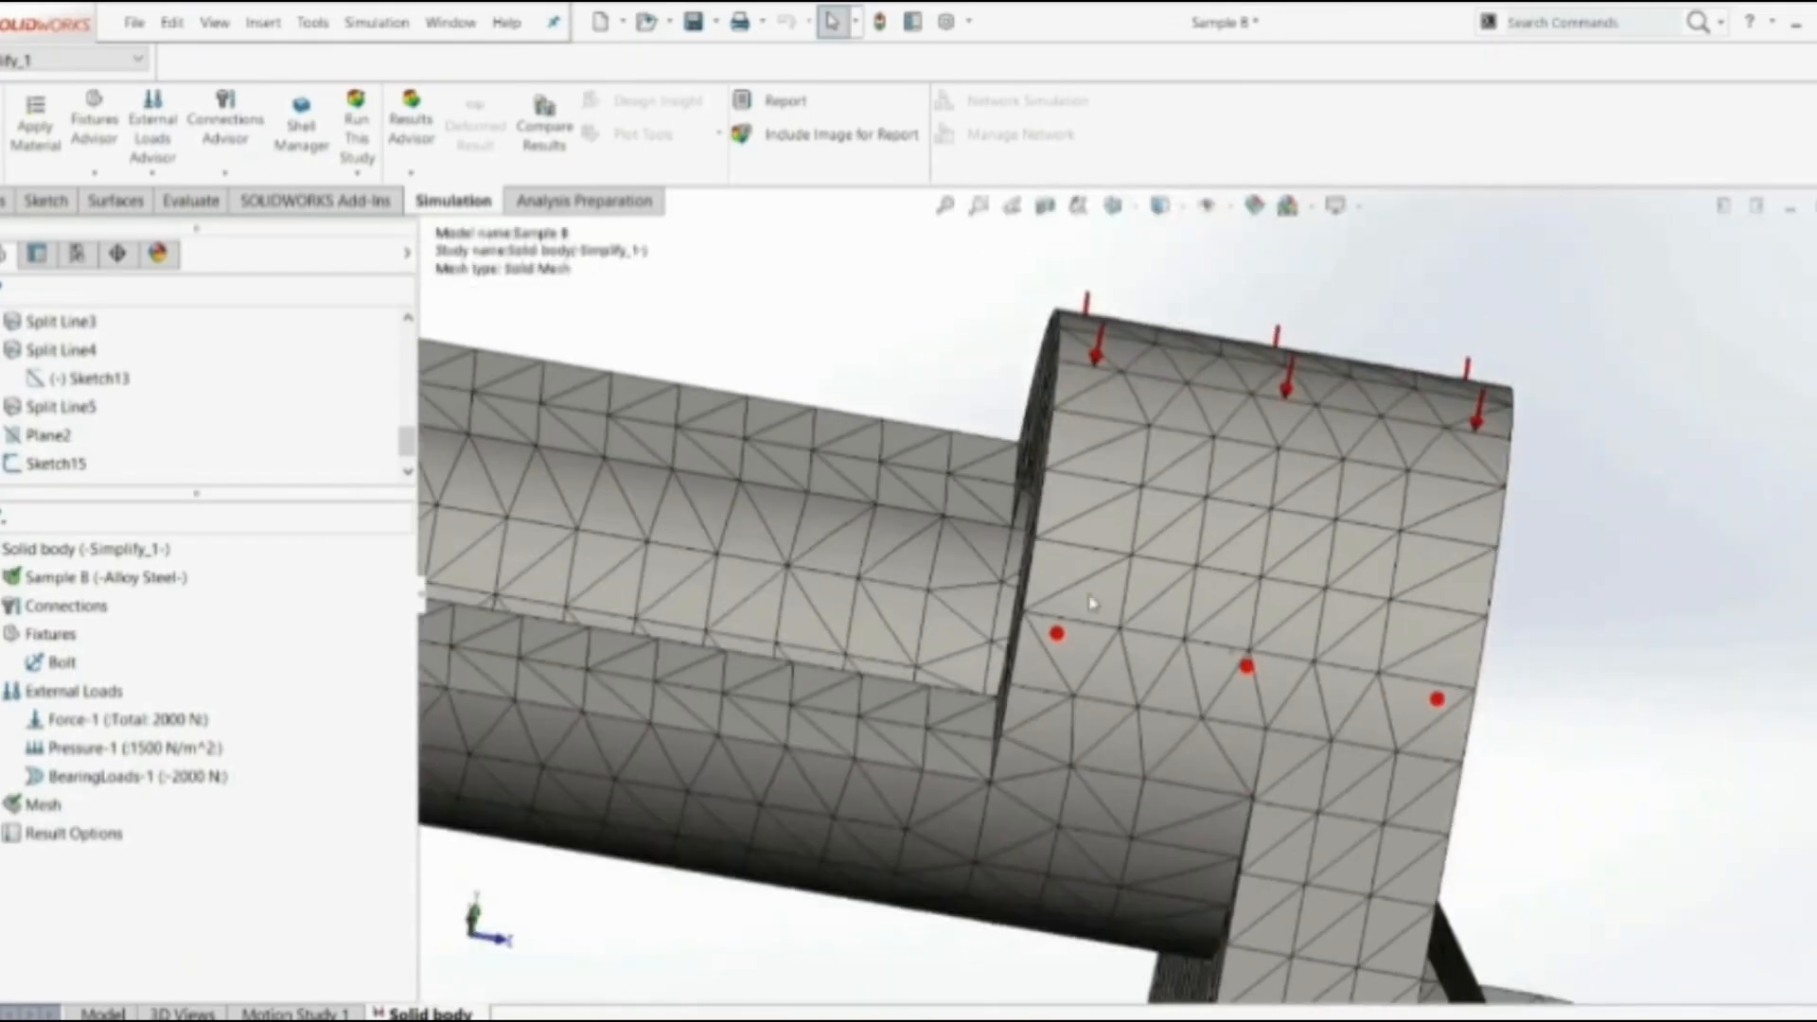
scroll(1166, 660, down, 5)
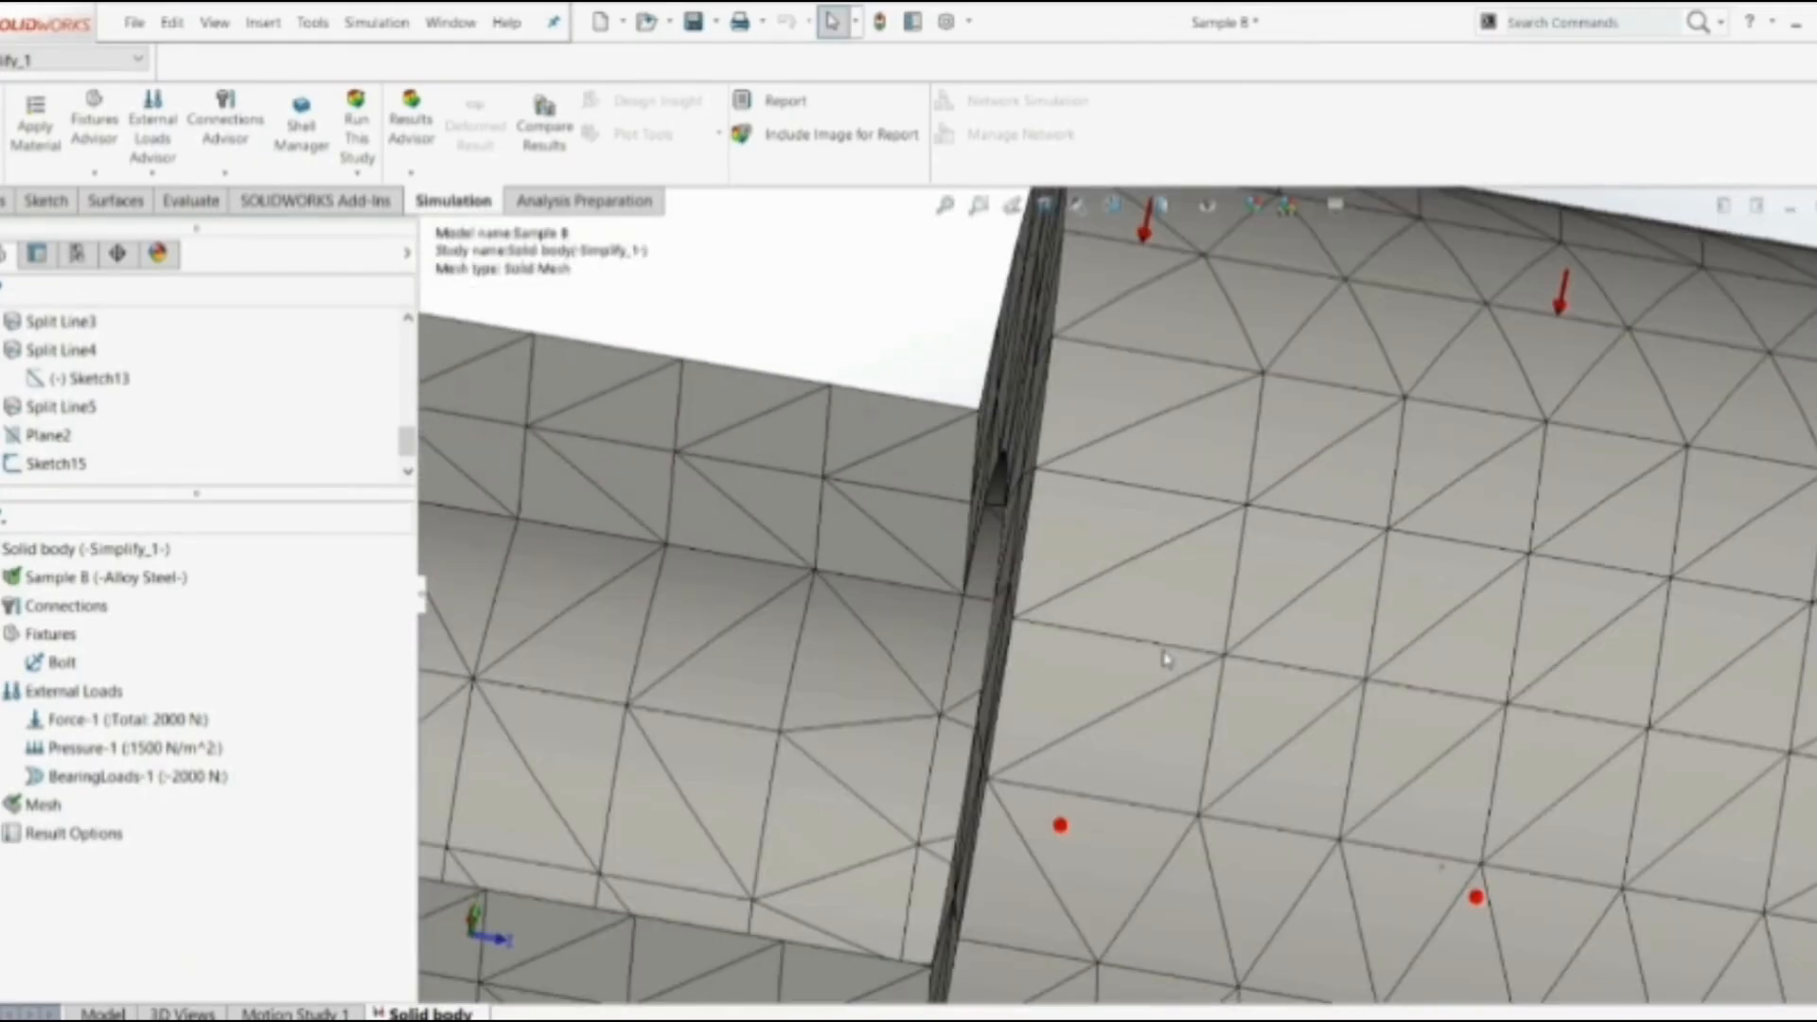
scroll(1165, 659, up, 8)
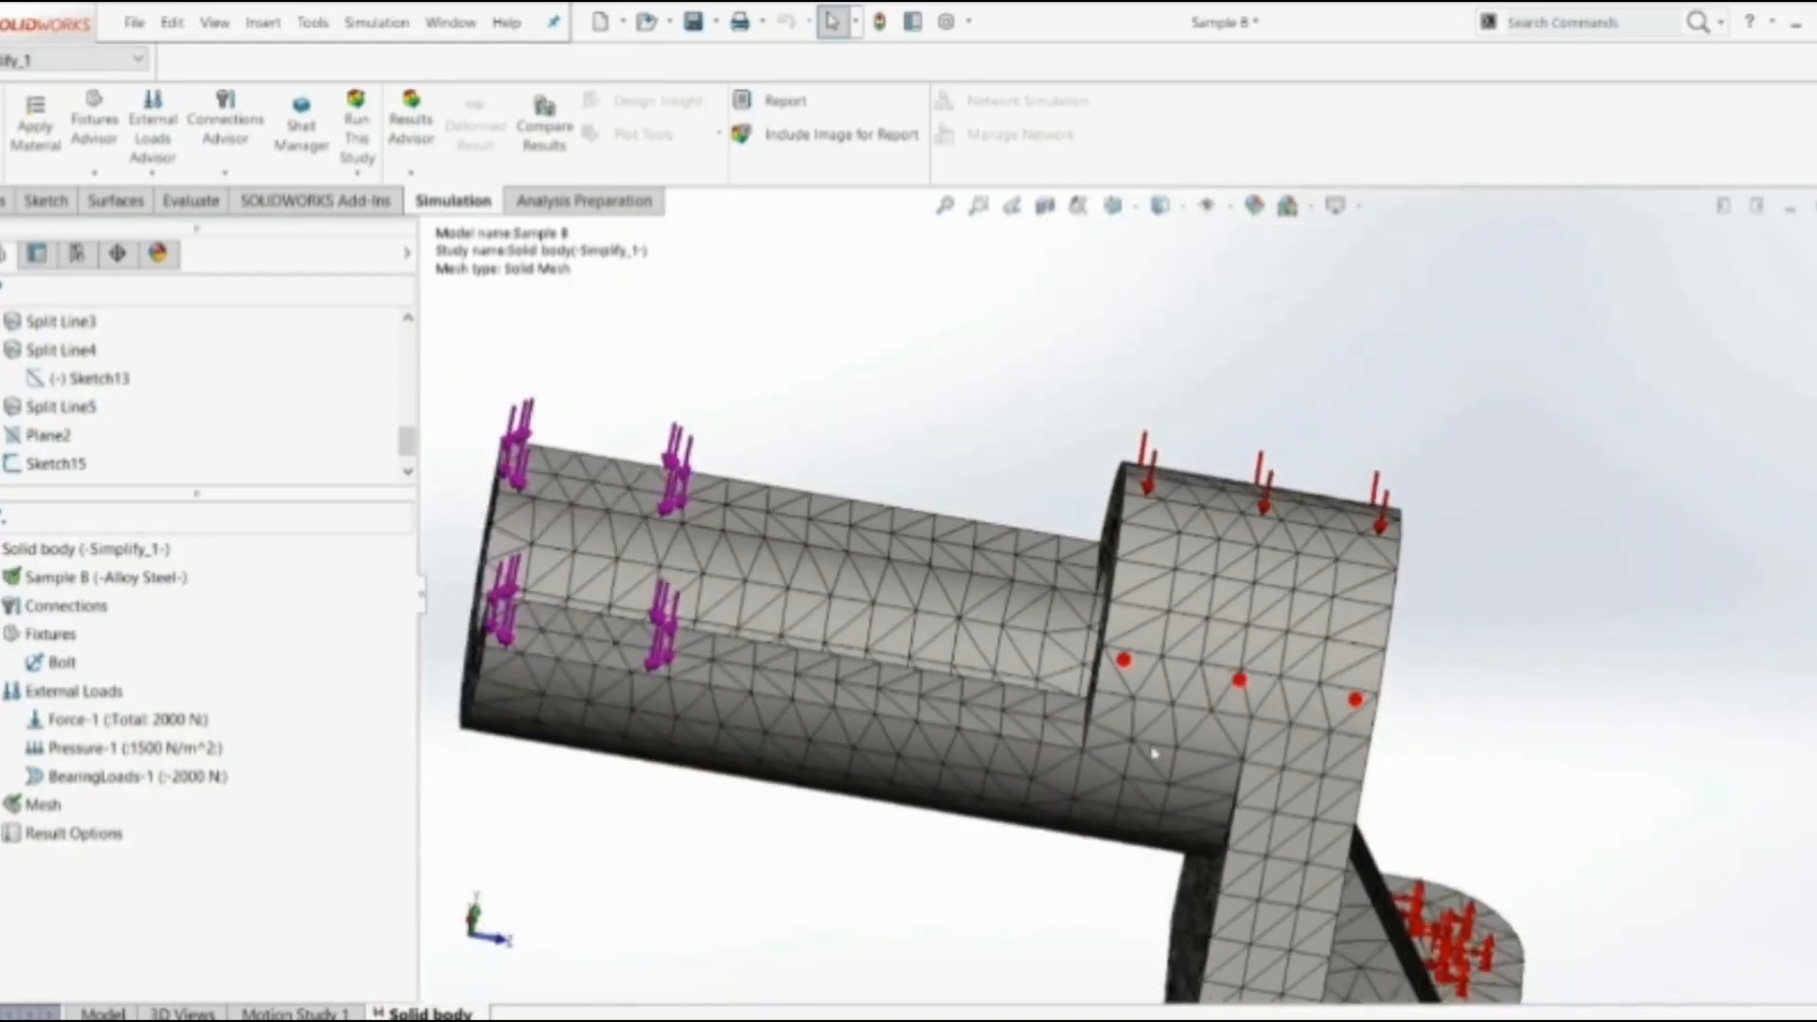
middle_drag(1055, 766, 1011, 676)
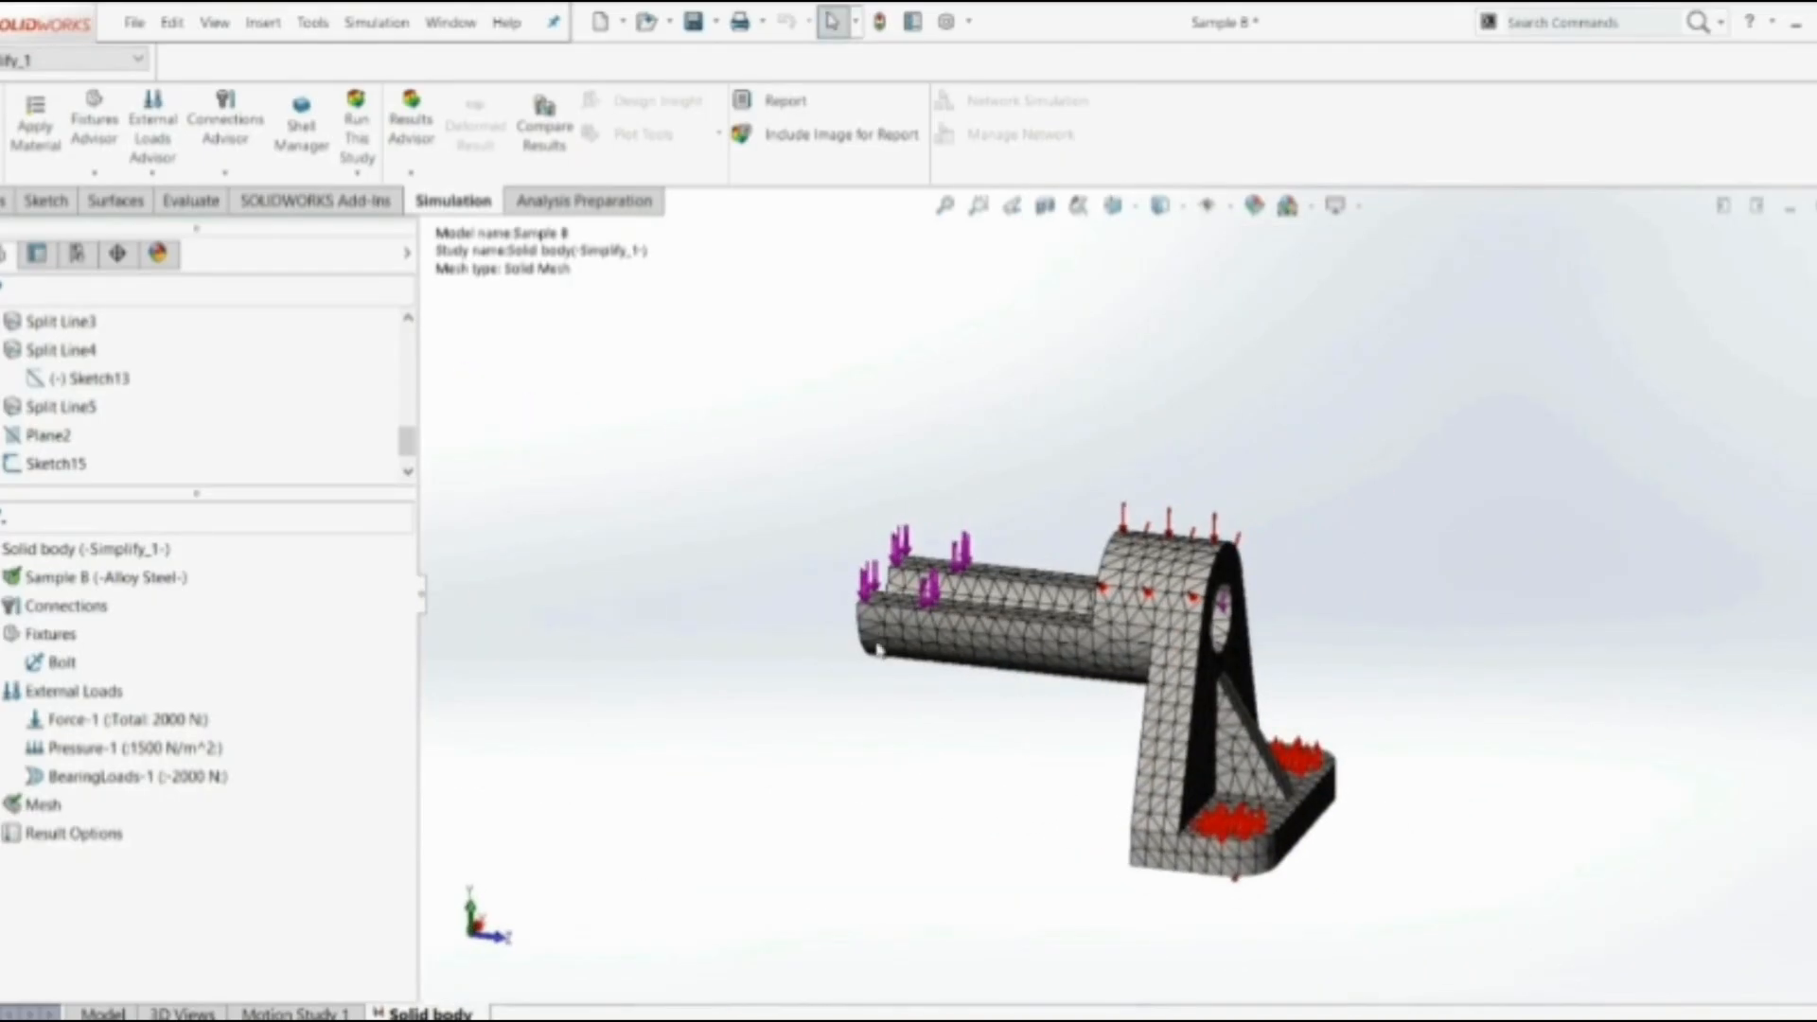
scroll(1230, 665, down, 5)
middle_drag(1227, 665, 1126, 643)
scroll(1122, 642, down, 5)
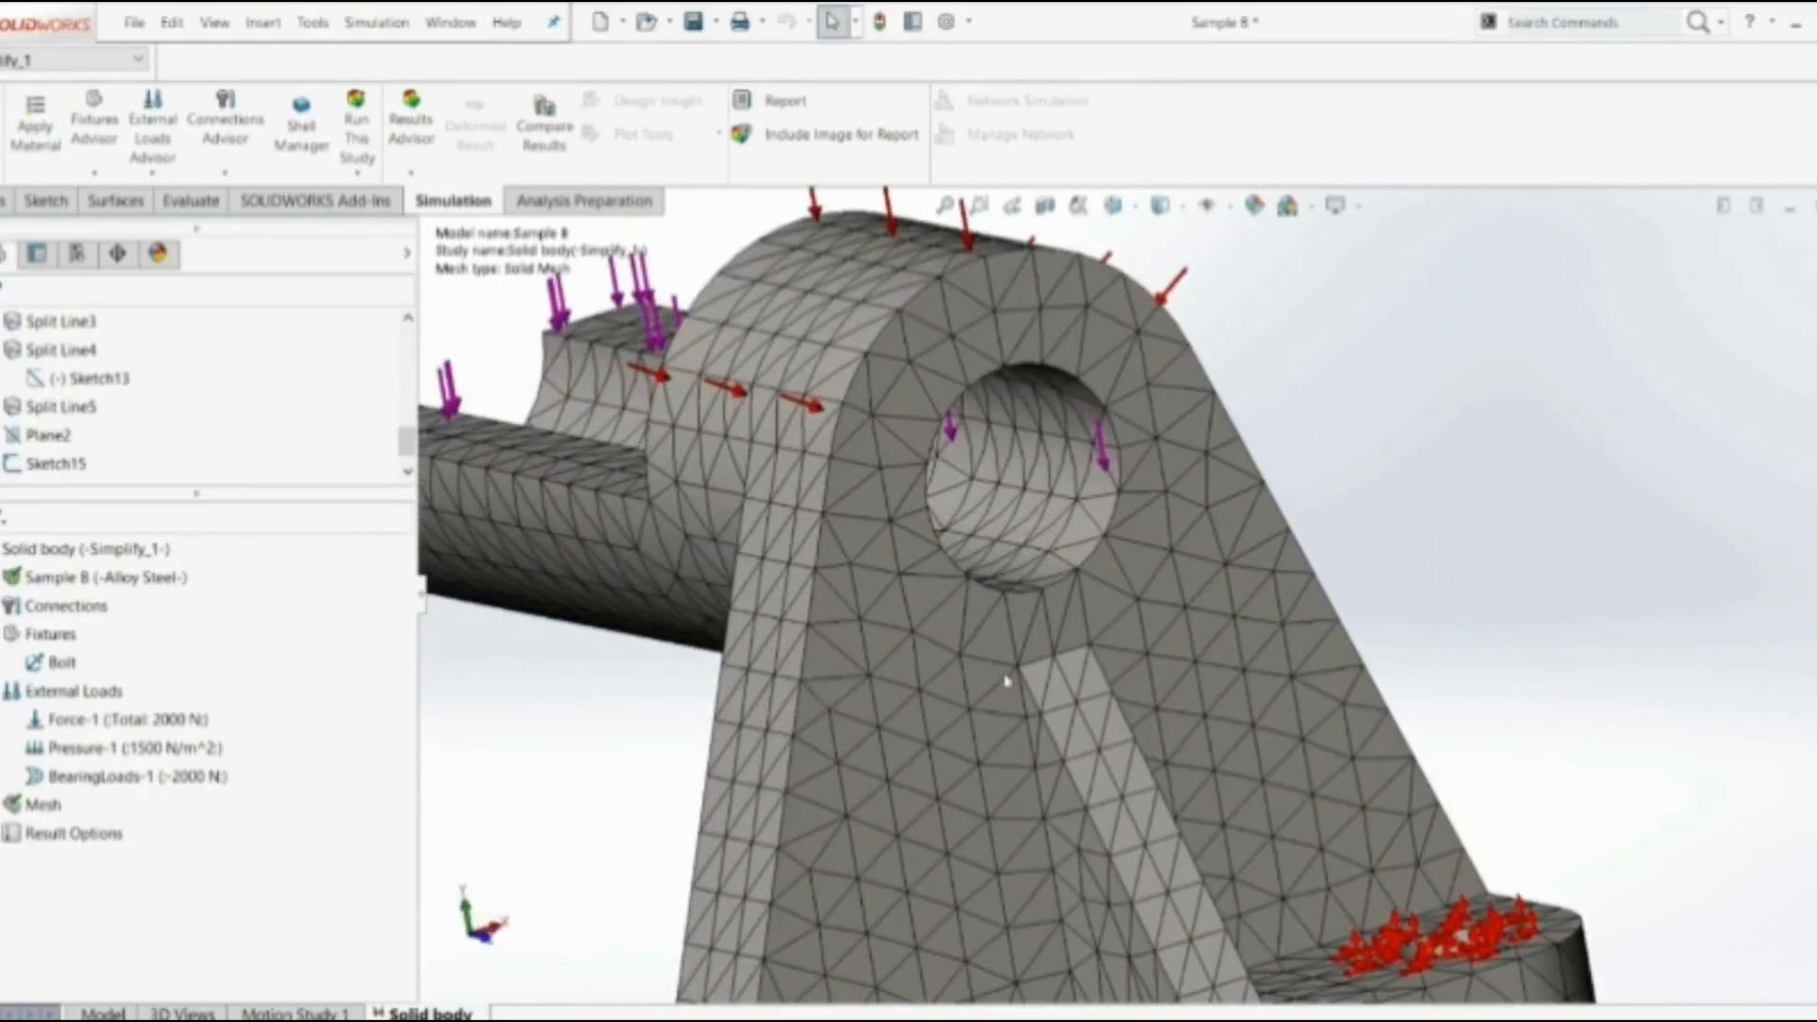
Examine the mesh on the upright plate's rear face beneath the cylindrical arm, then across the whole bracket
scroll(1109, 594, up, 10)
middle_drag(1109, 594, 1638, 457)
scroll(1319, 493, down, 6)
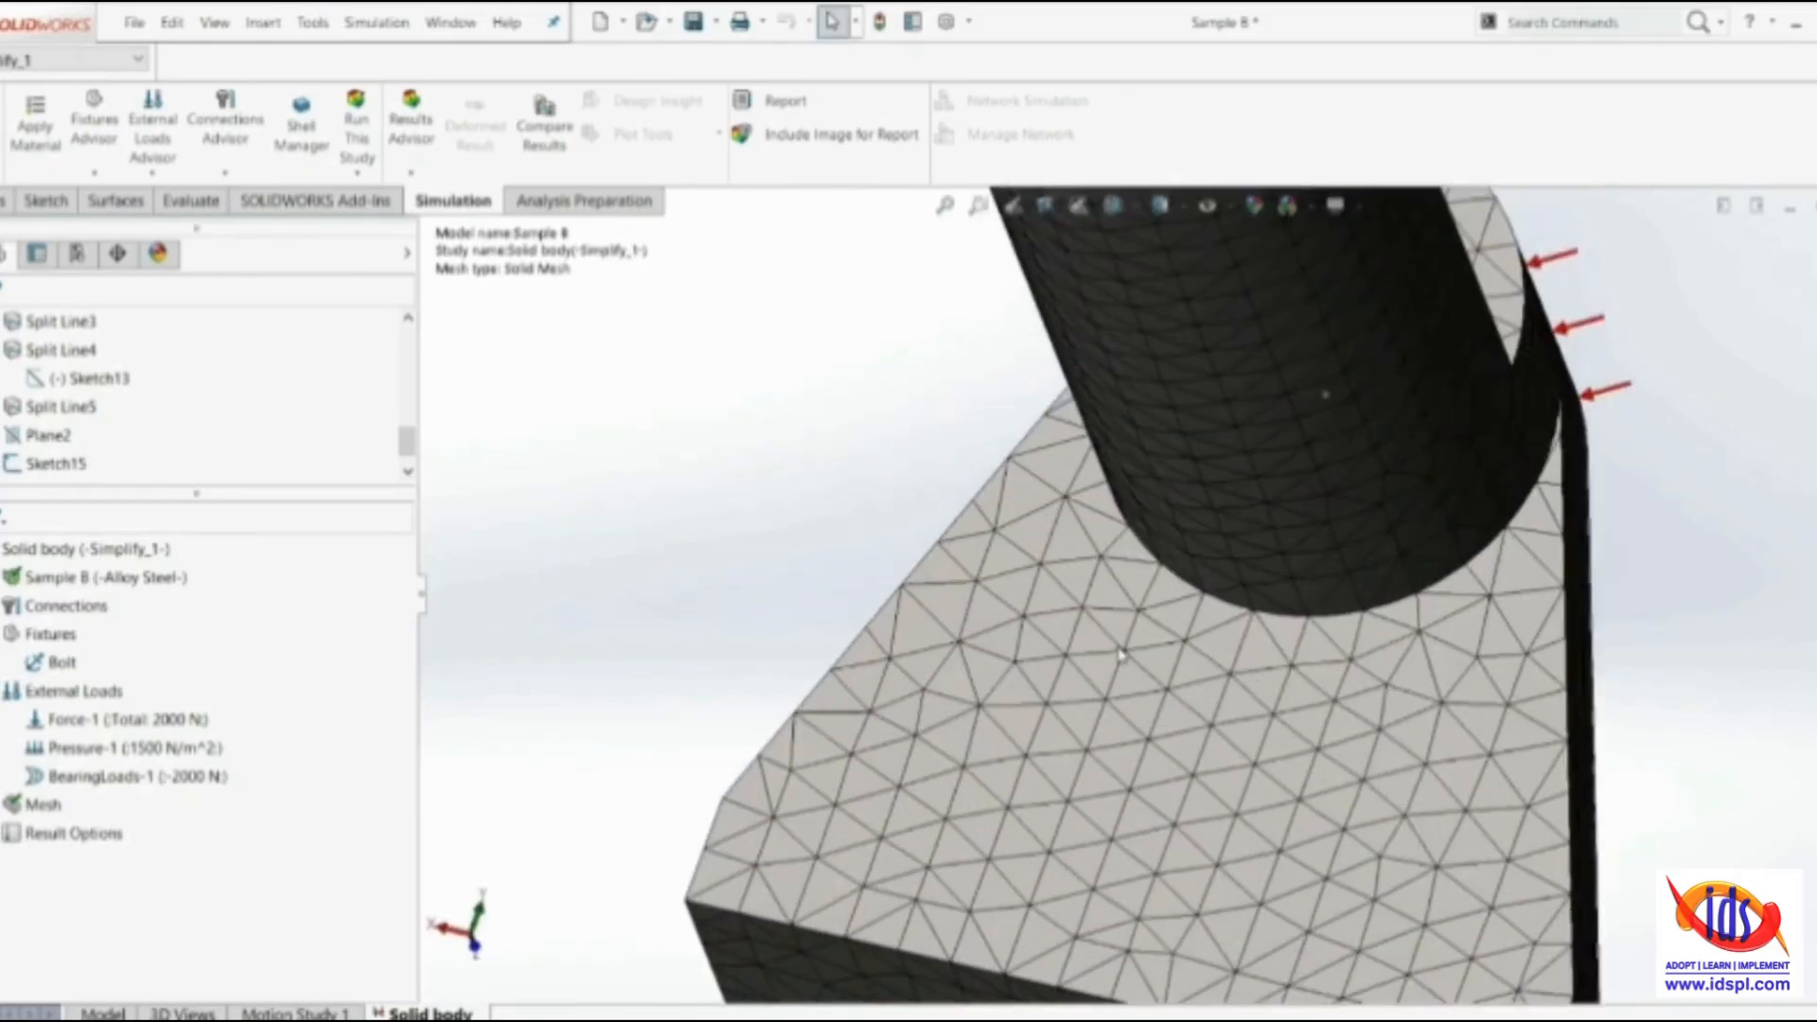
scroll(1235, 662, up, 3)
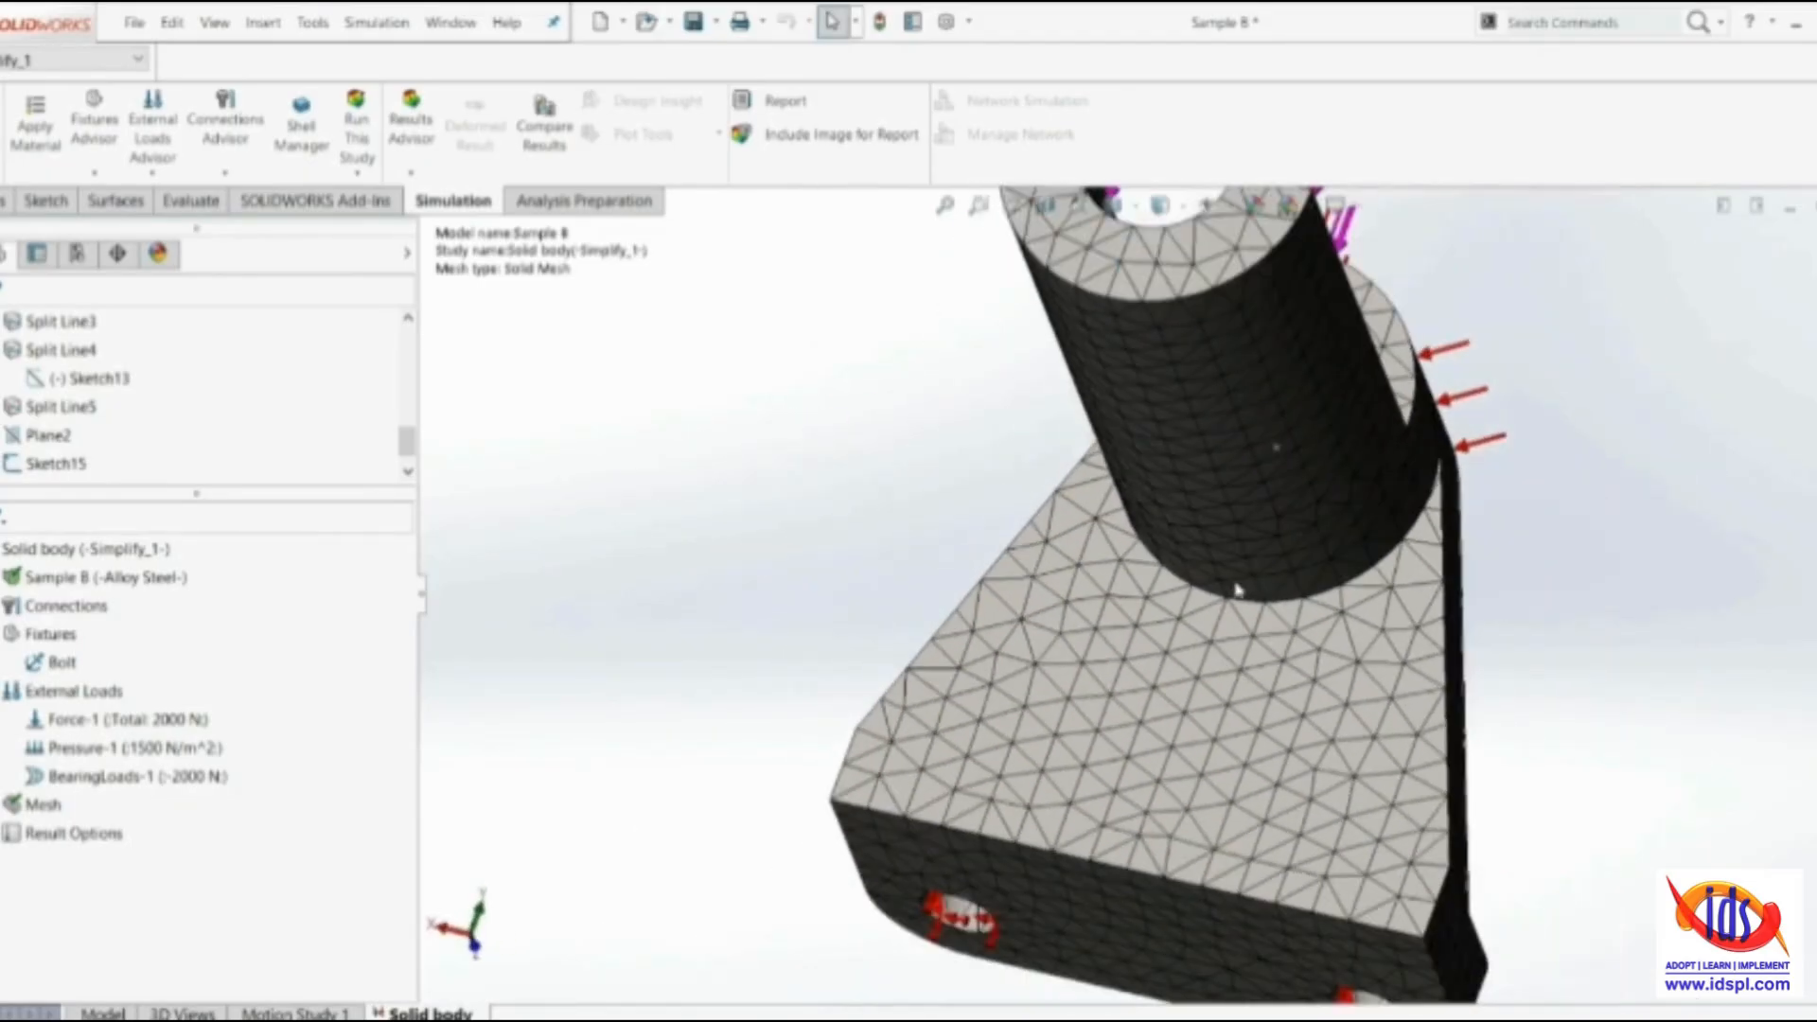
middle_drag(1230, 608, 1026, 629)
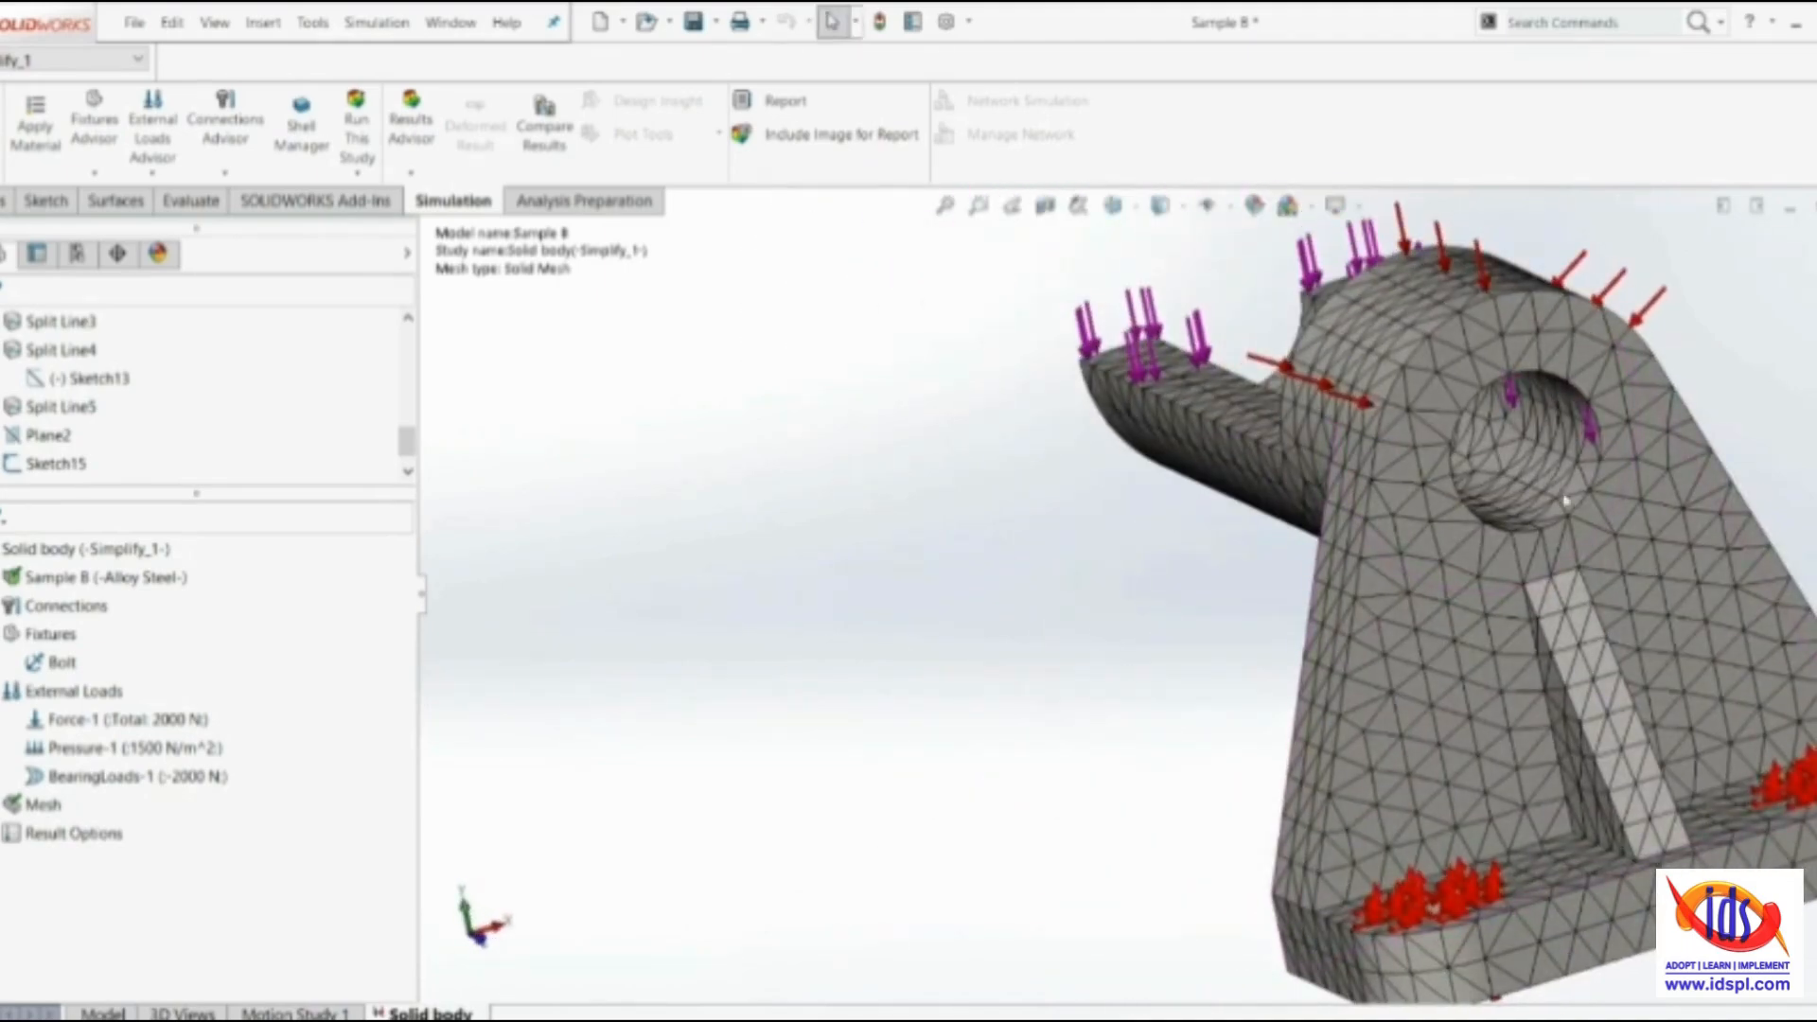
scroll(1537, 600, up, 4)
scroll(1404, 619, up, 2)
middle_drag(1211, 596, 1334, 563)
scroll(1329, 558, down, 3)
Create a mesh quality plot of the study's mesh that displays the aspect ratio
right_click(26, 811)
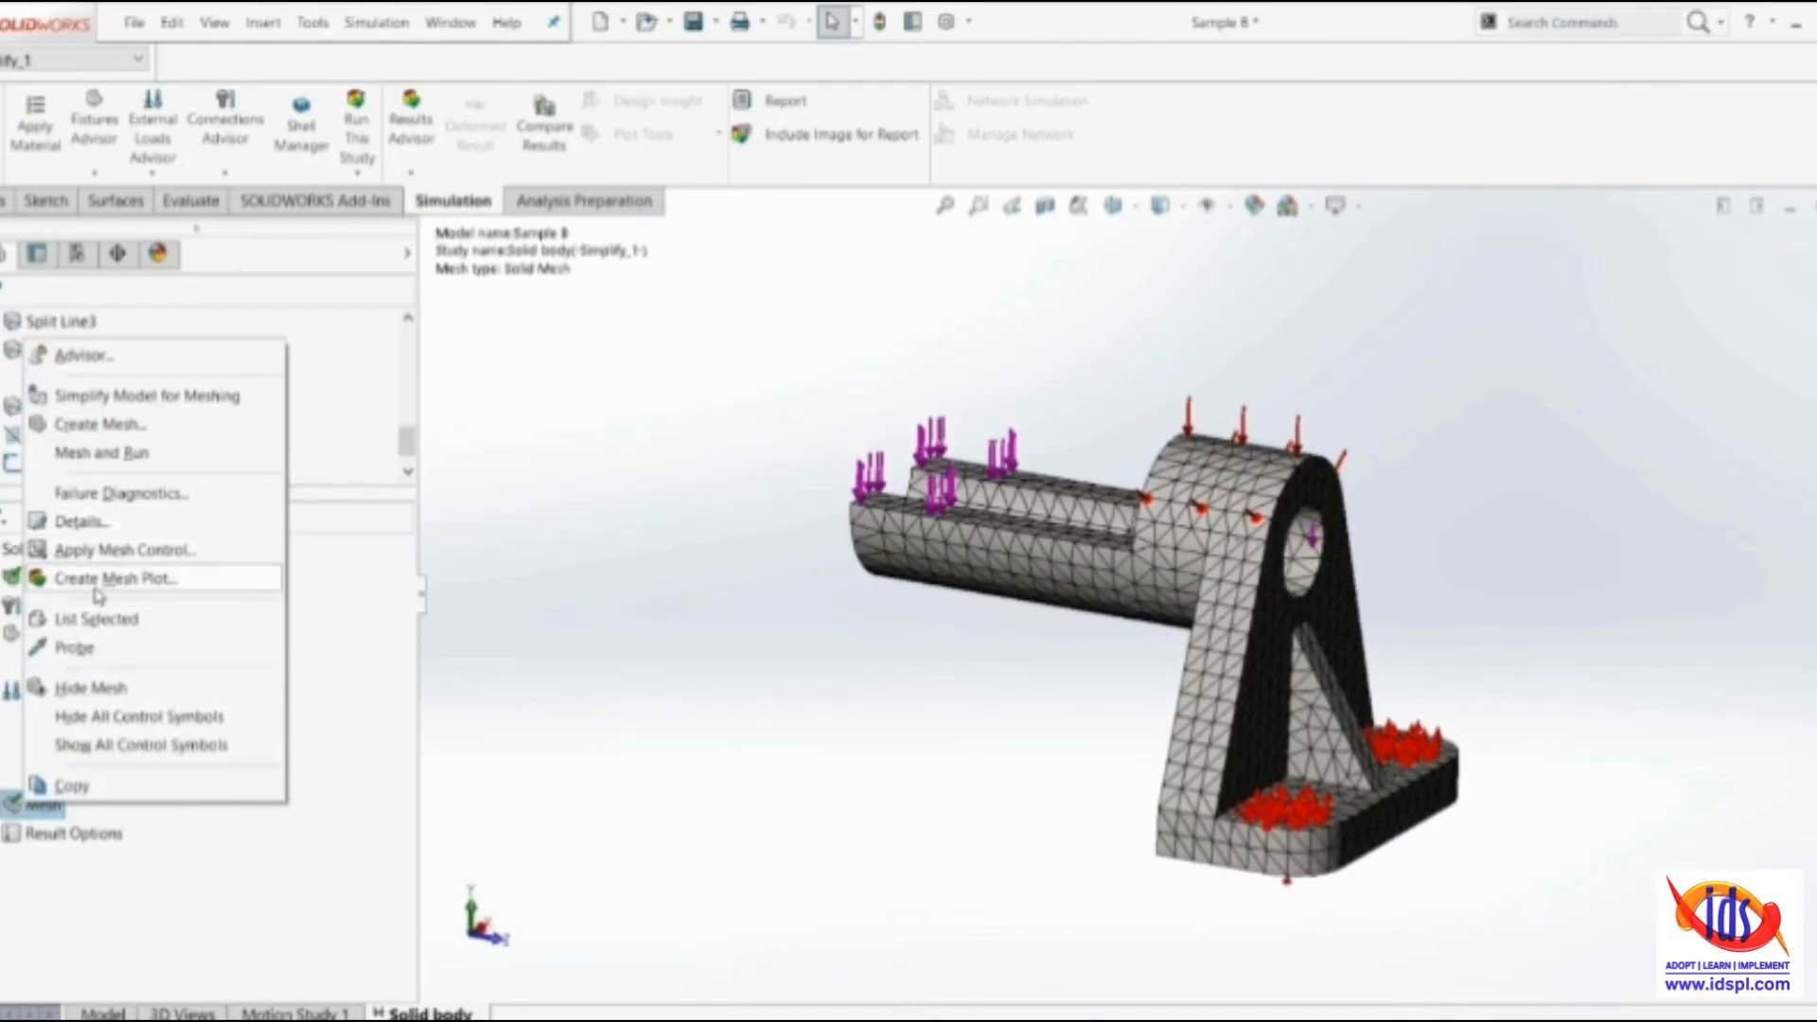
click(145, 579)
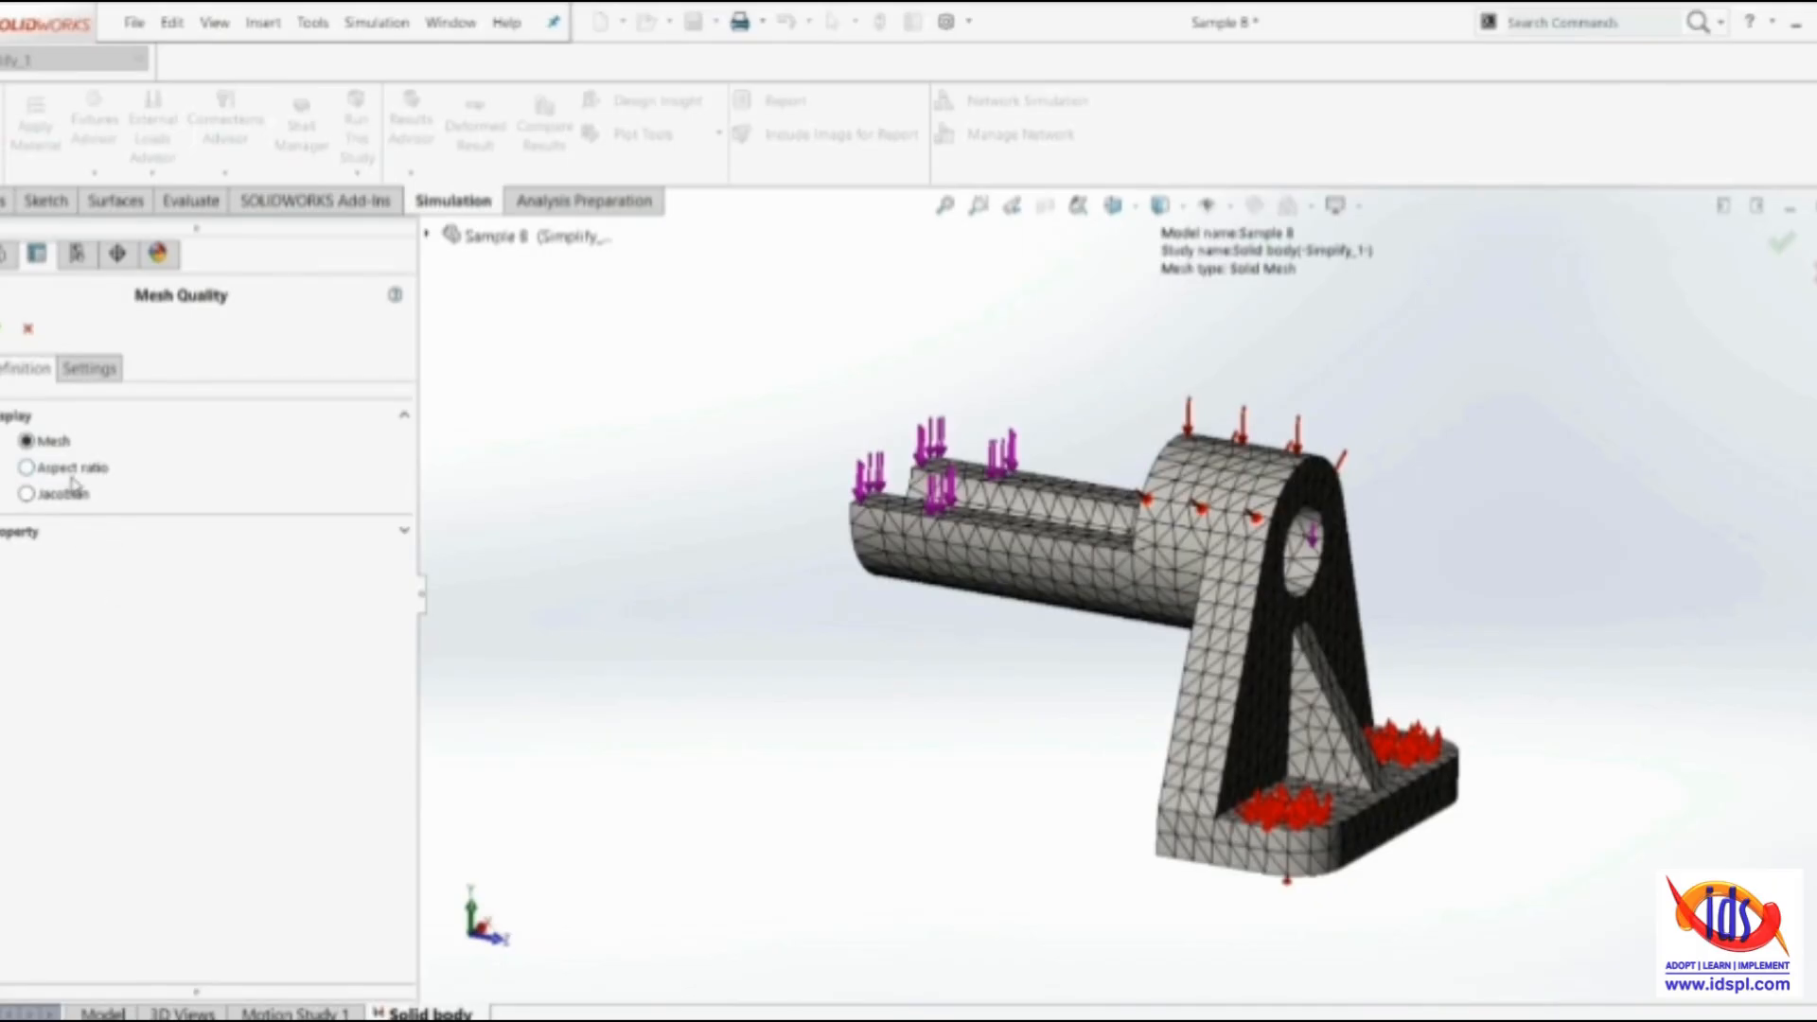
click(62, 497)
click(57, 471)
click(62, 495)
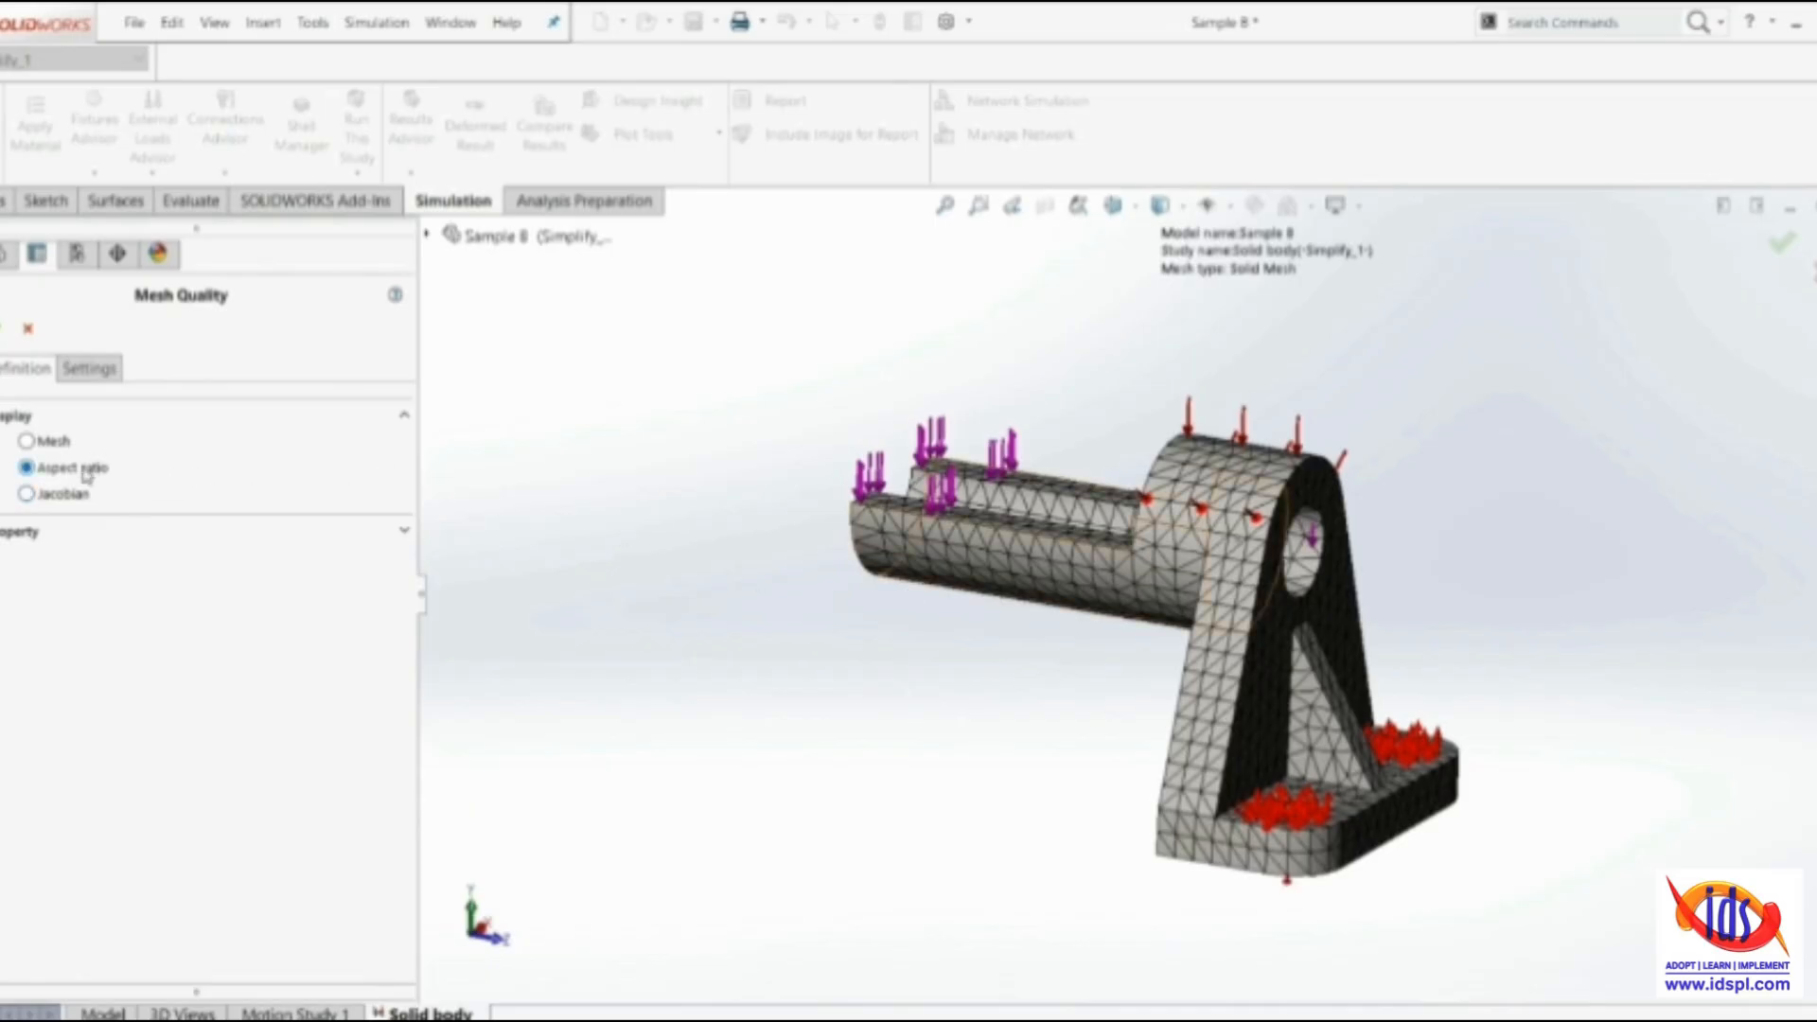
click(4, 328)
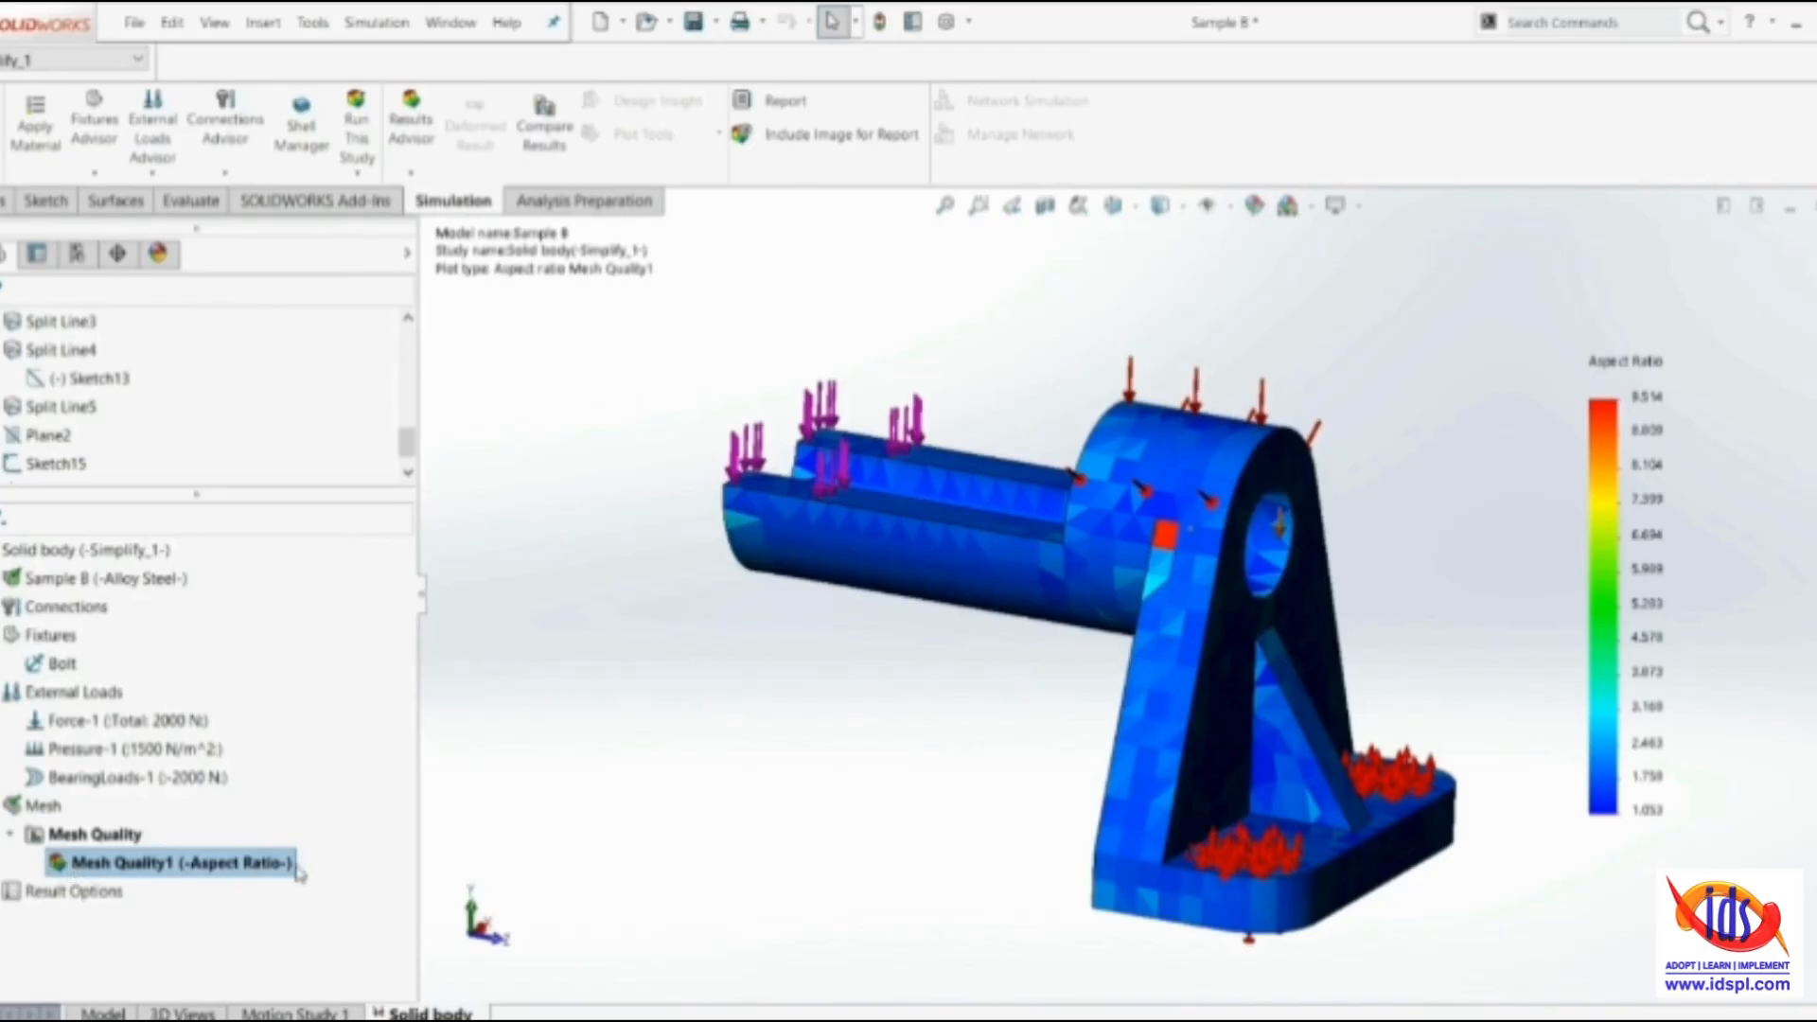
Examine the aspect ratio plot at the highest-value element, where the plate's side edge meets the boss, and across the plate's rear face
scroll(1457, 497, up, 3)
scroll(1495, 516, down, 3)
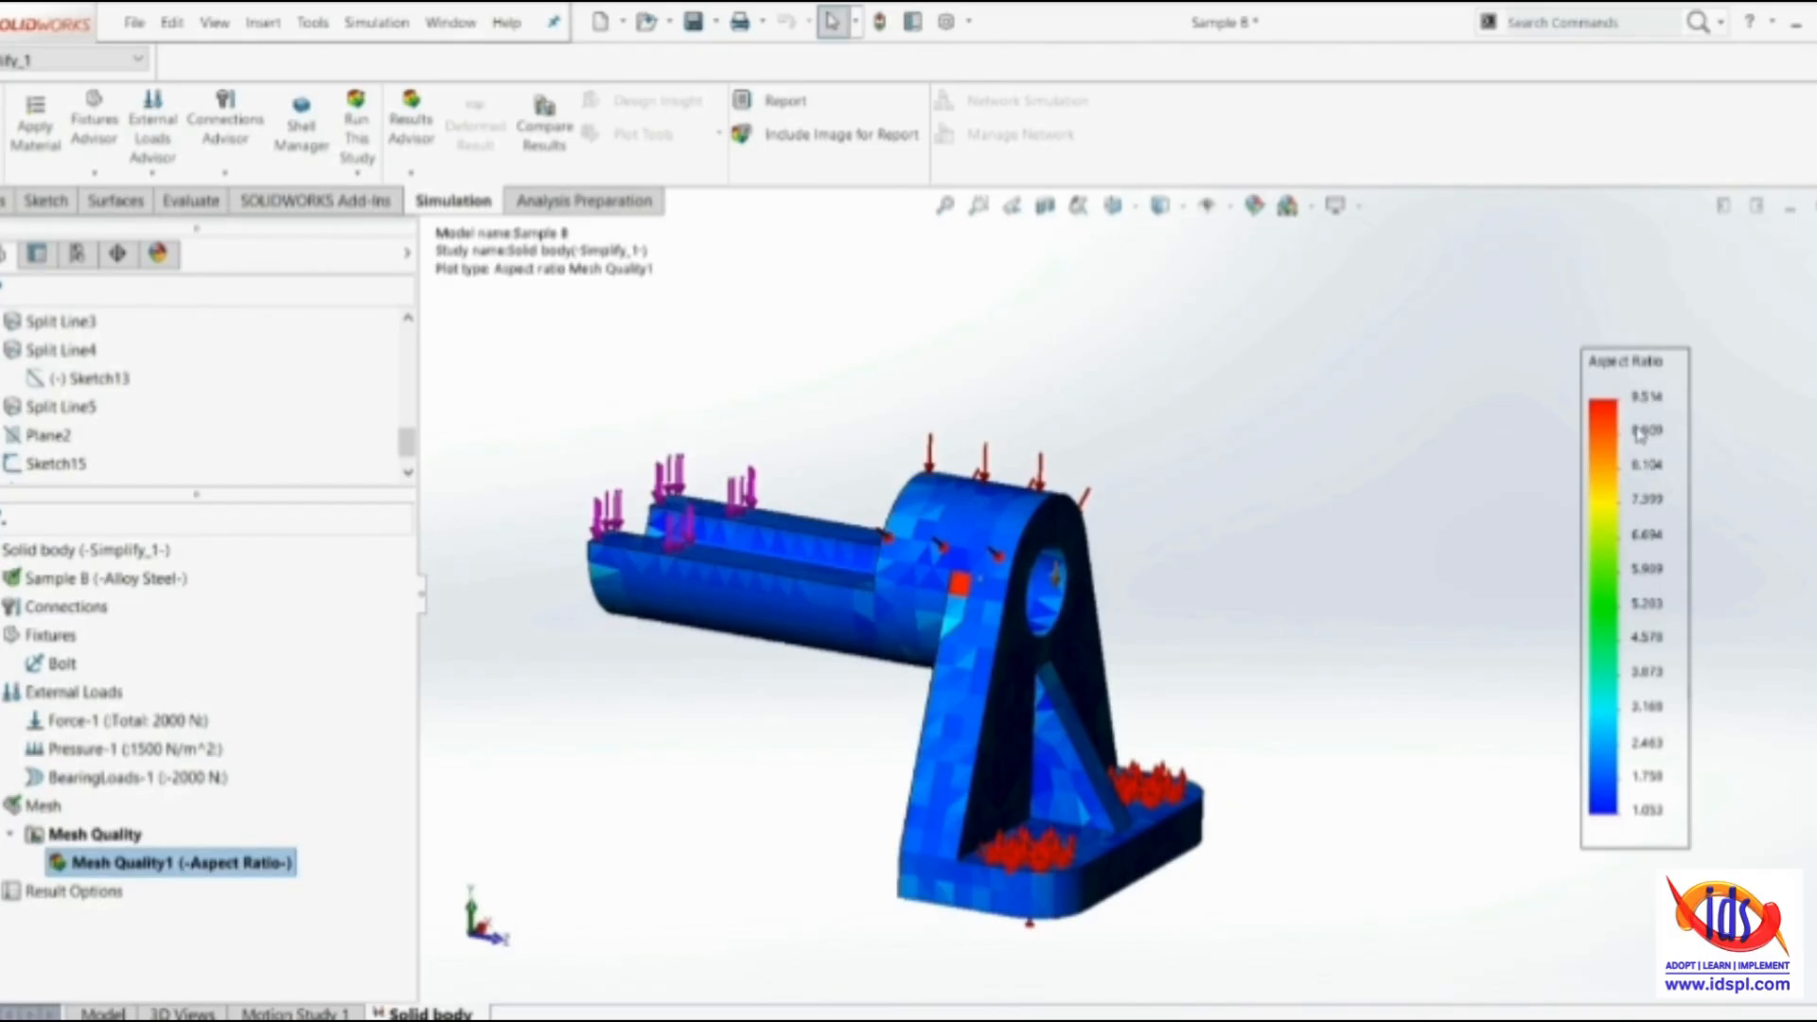
scroll(1640, 434, up, 2)
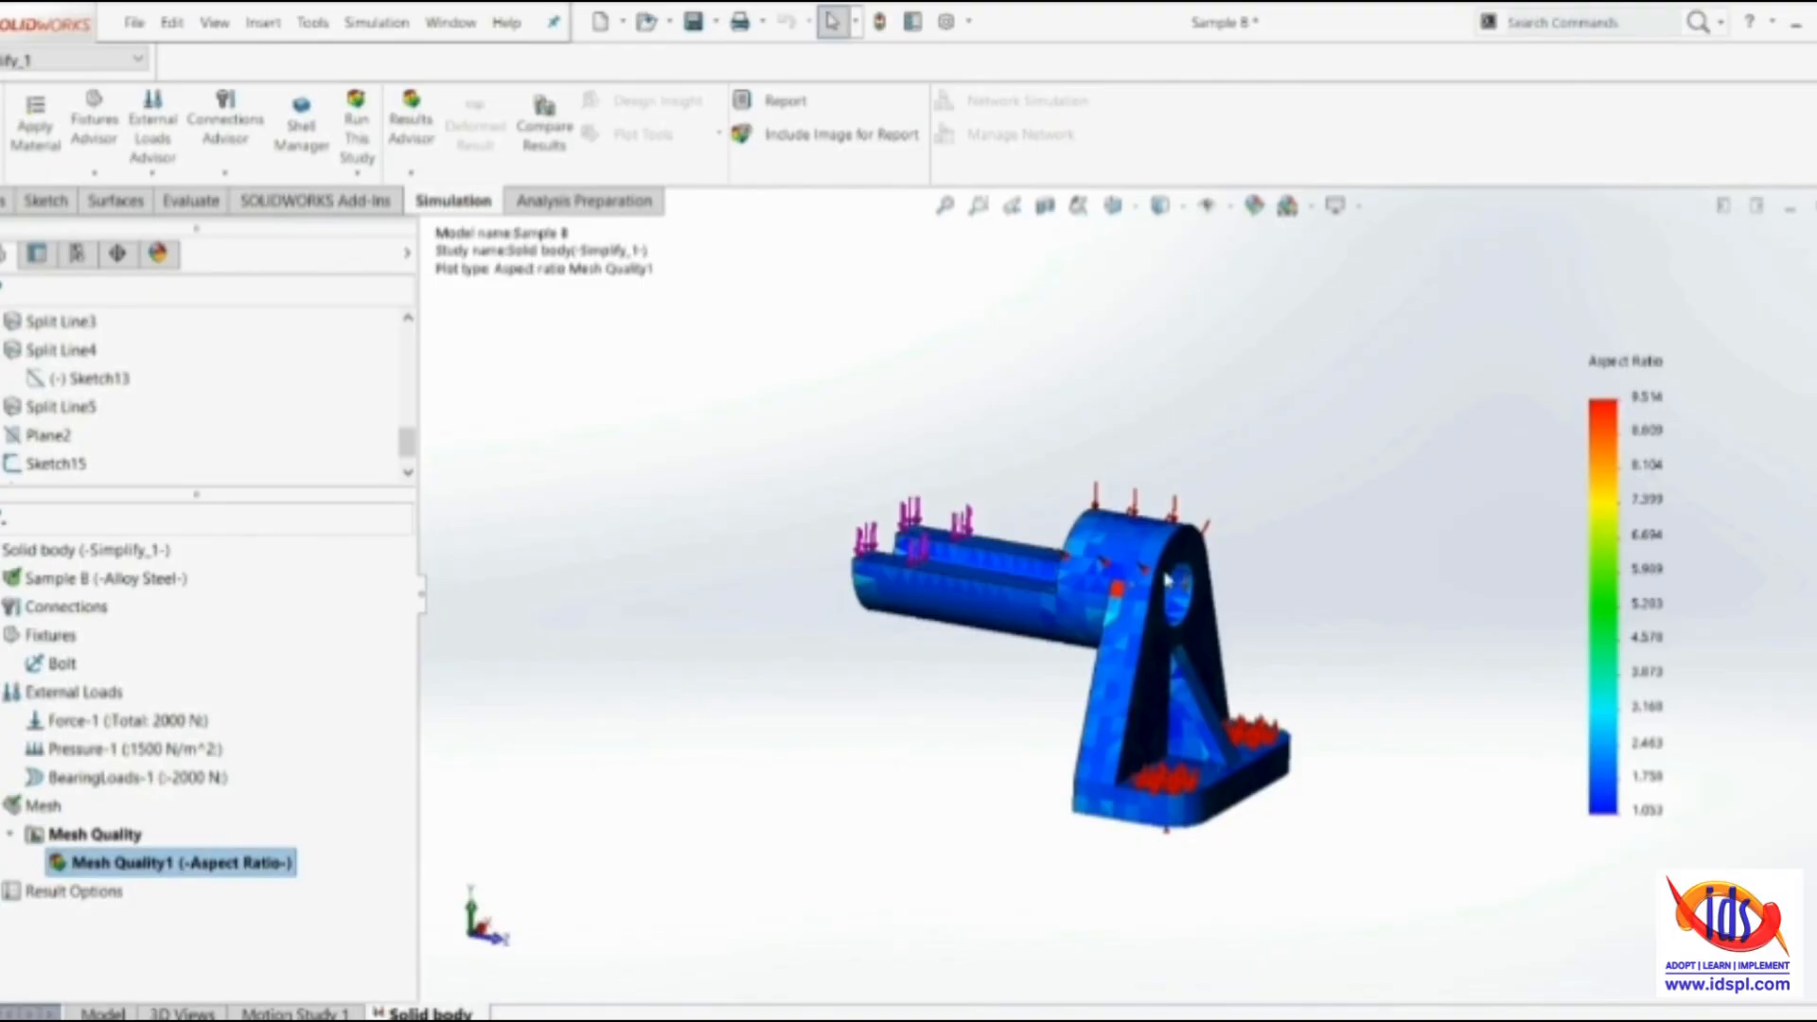
scroll(1104, 591, down, 5)
scroll(1105, 591, down, 2)
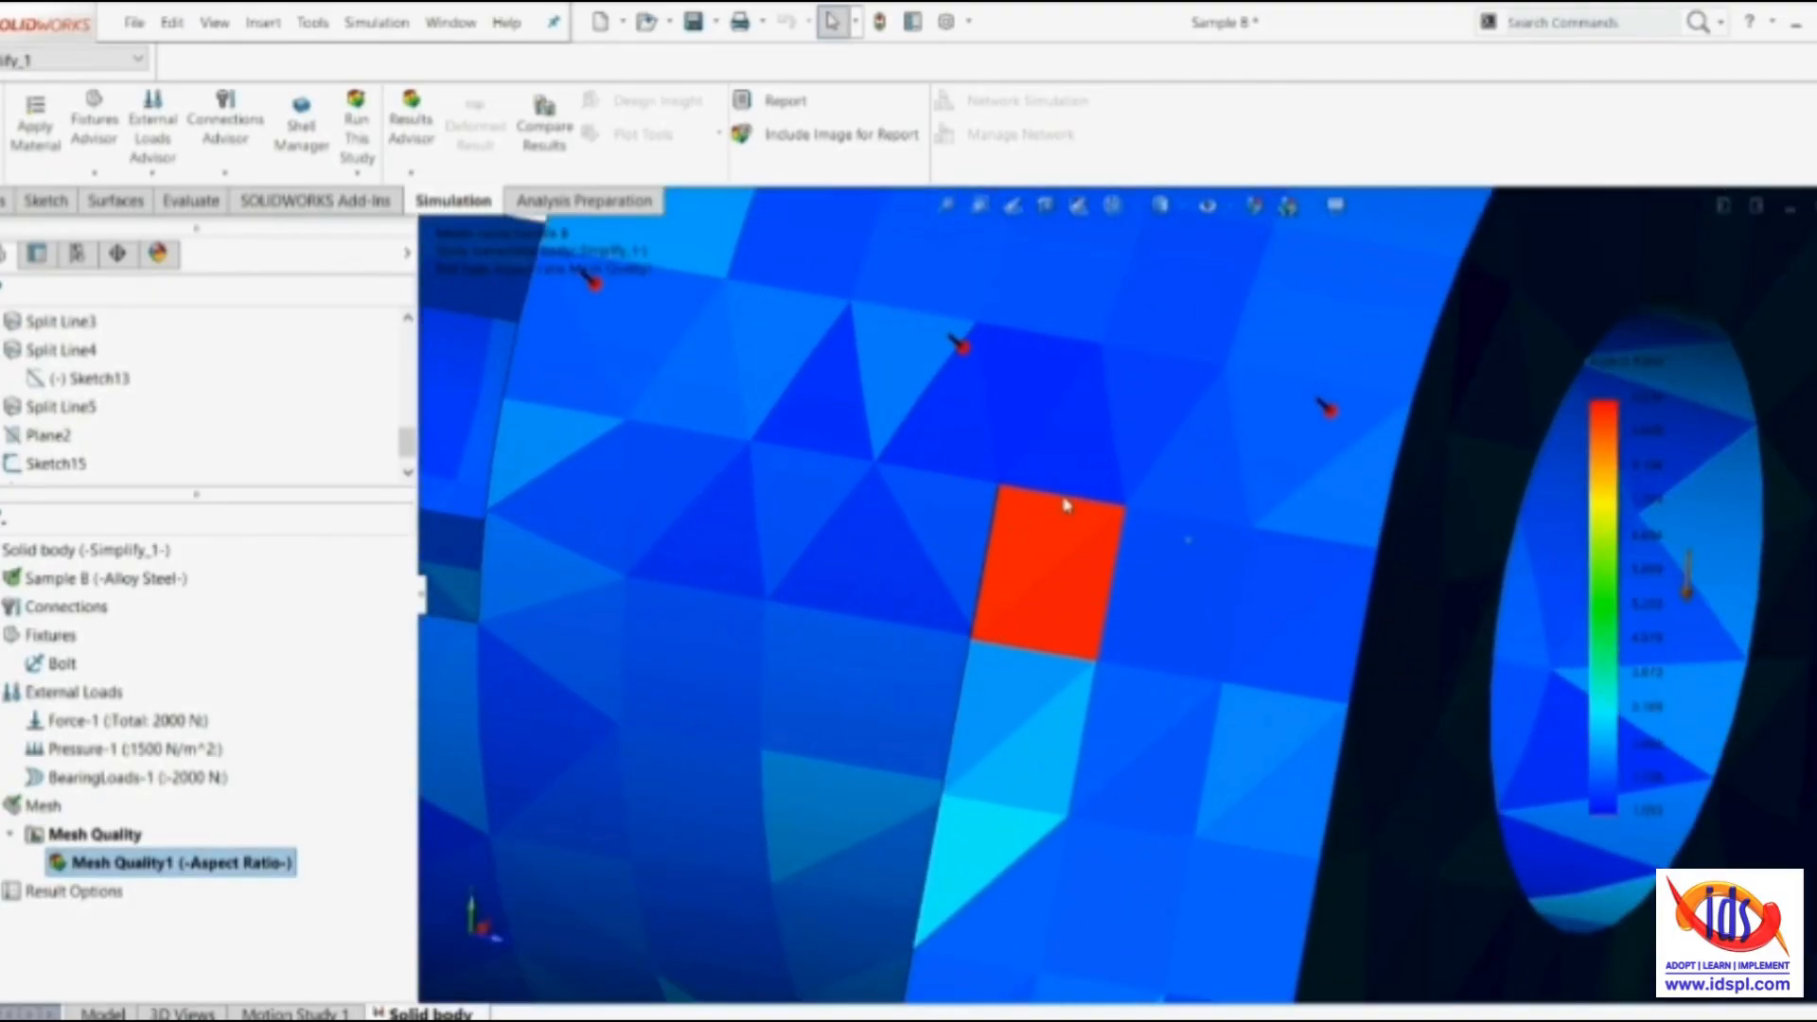
mouse_move(1048, 646)
middle_down()
mouse_move(1188, 669)
mouse_move(995, 776)
middle_up()
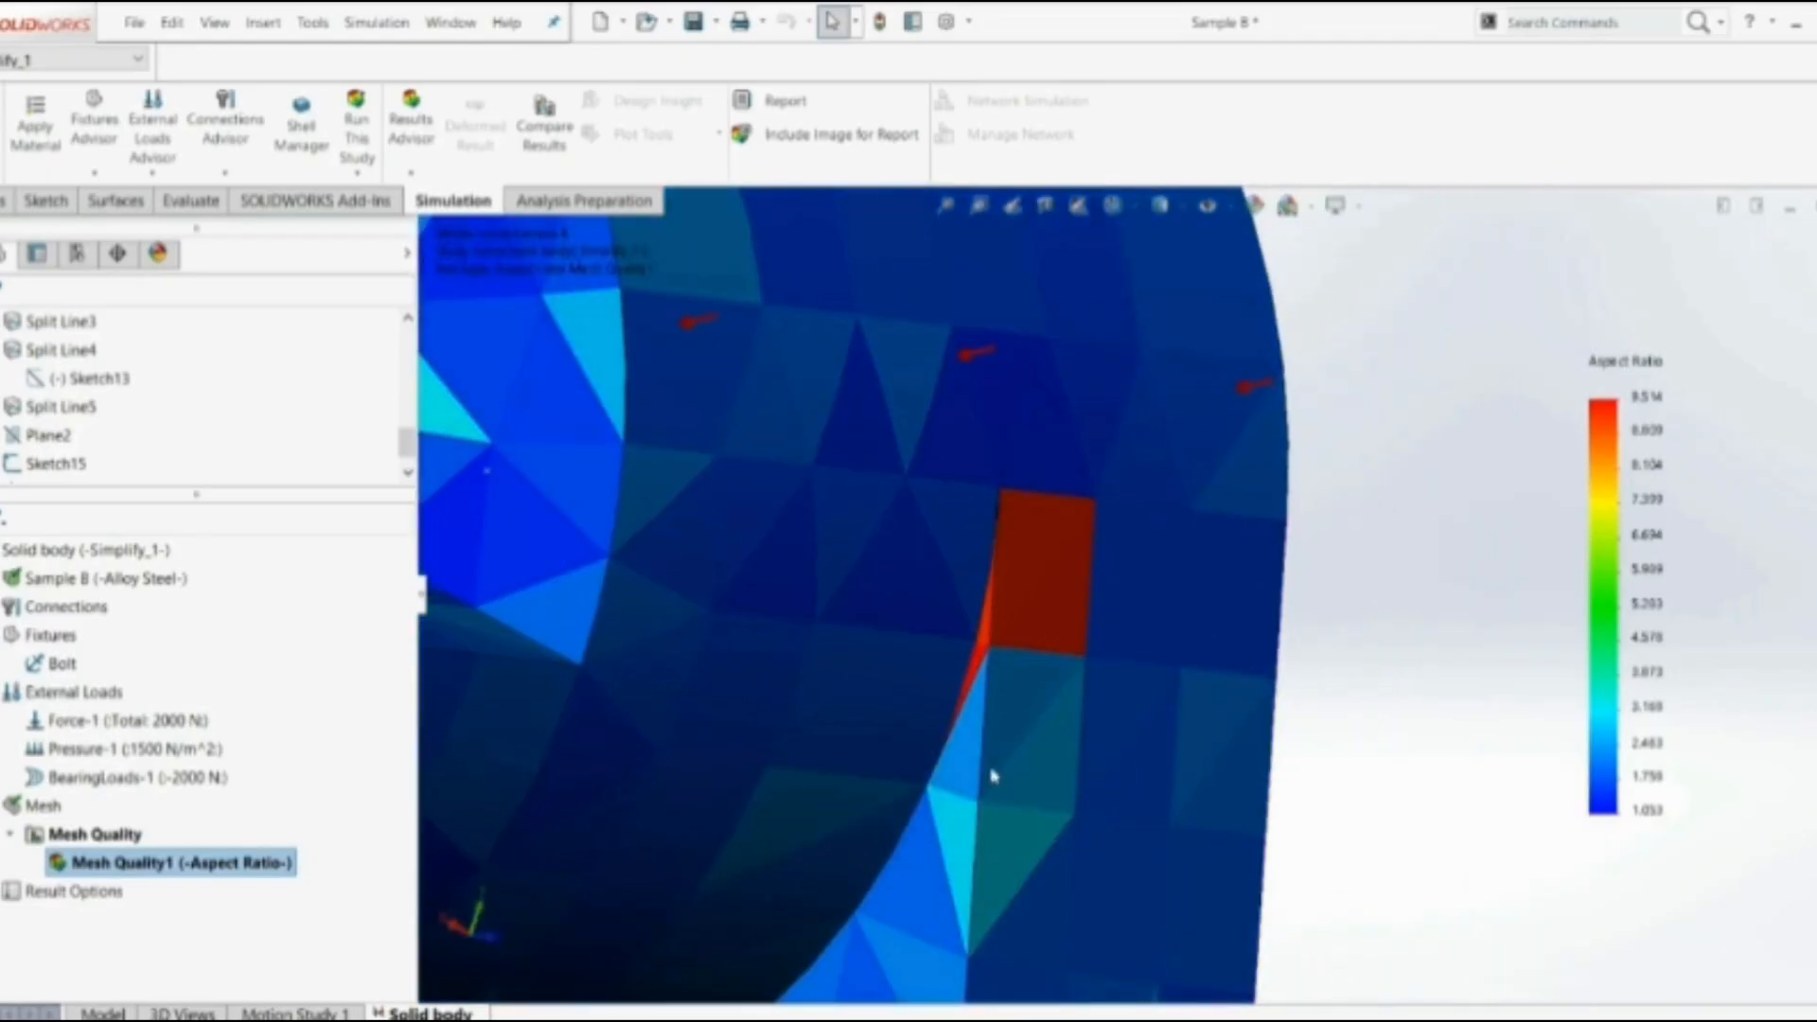
scroll(1007, 649, down, 3)
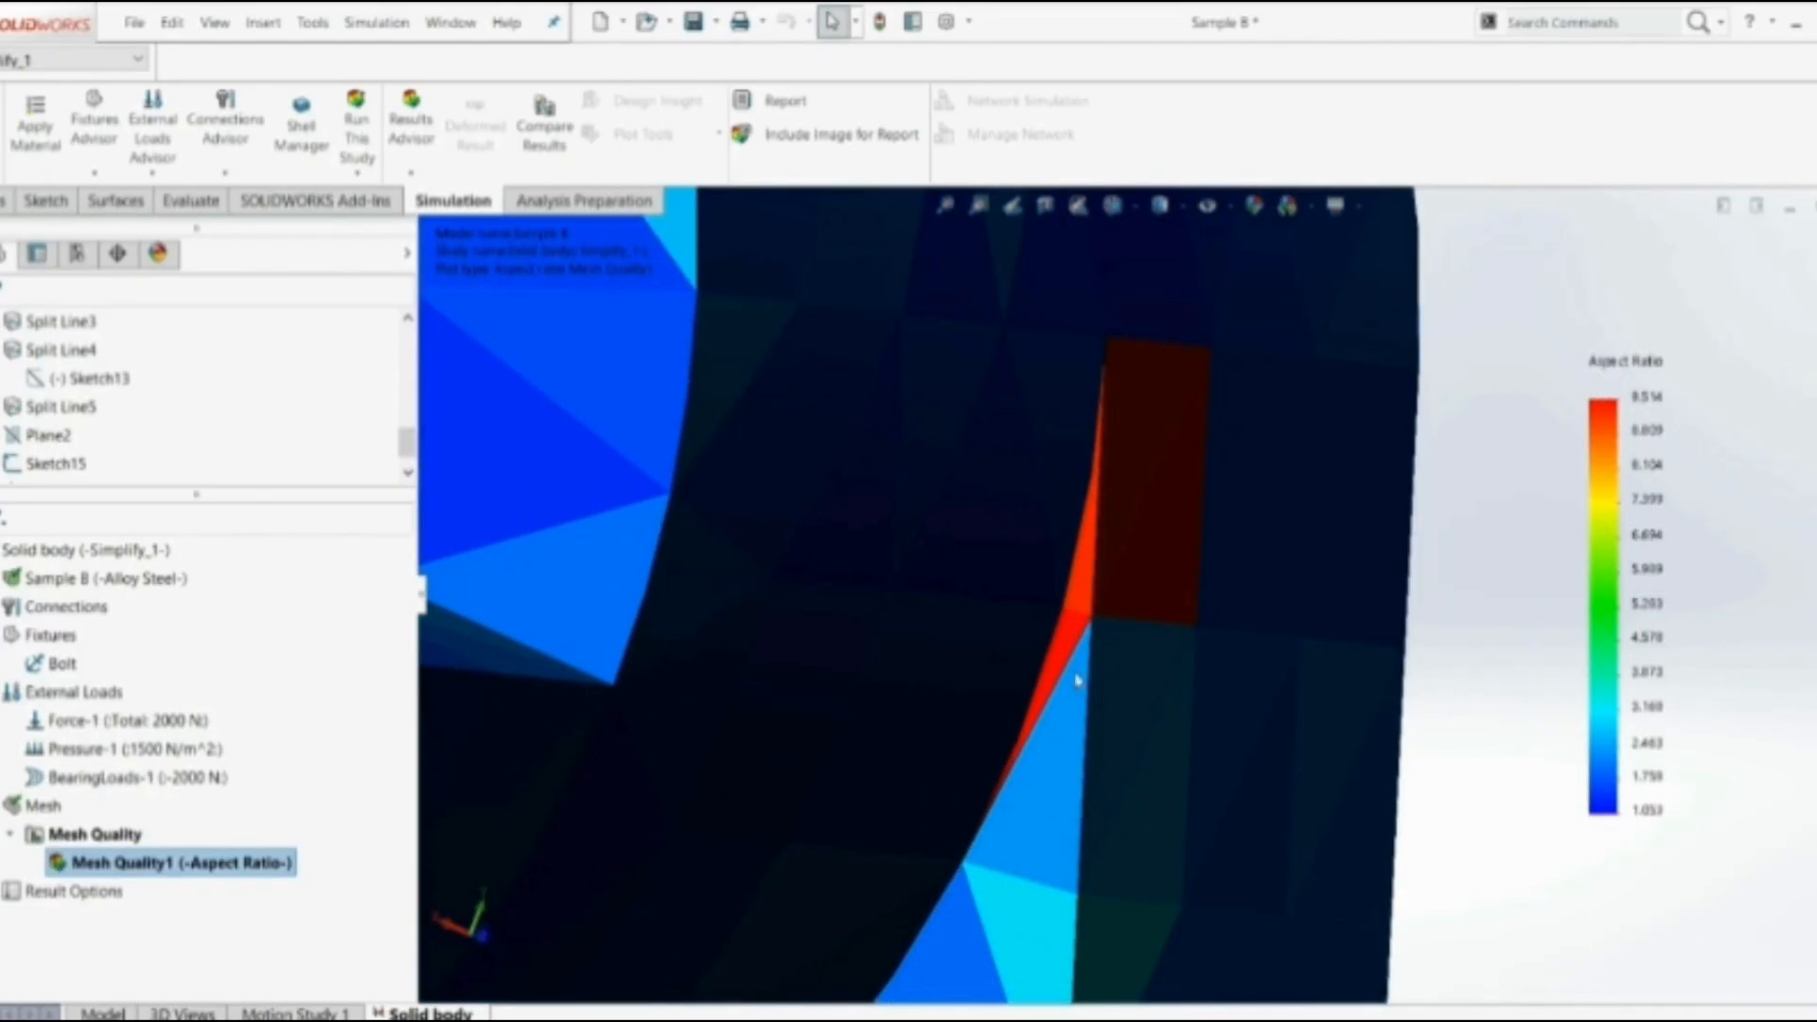
scroll(1053, 662, up, 6)
mouse_move(945, 727)
middle_down()
mouse_move(1025, 530)
mouse_move(958, 711)
middle_up()
scroll(936, 729, down, 4)
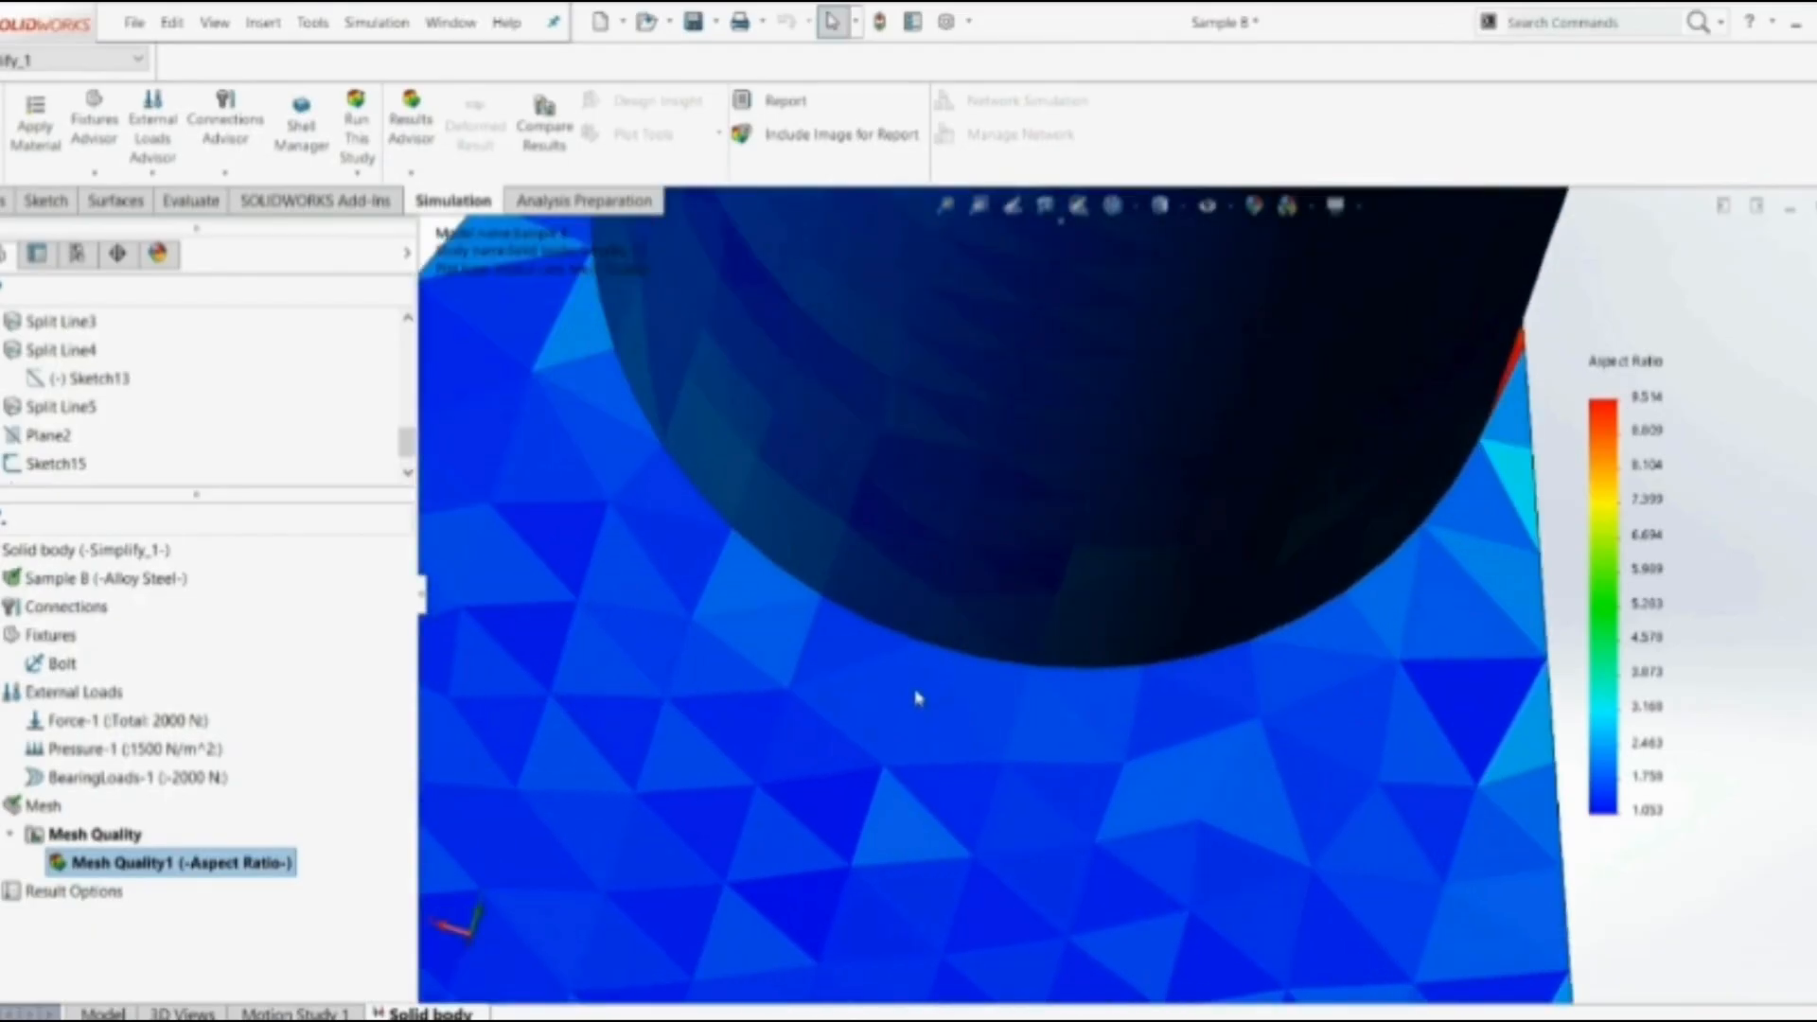
scroll(928, 681, down, 3)
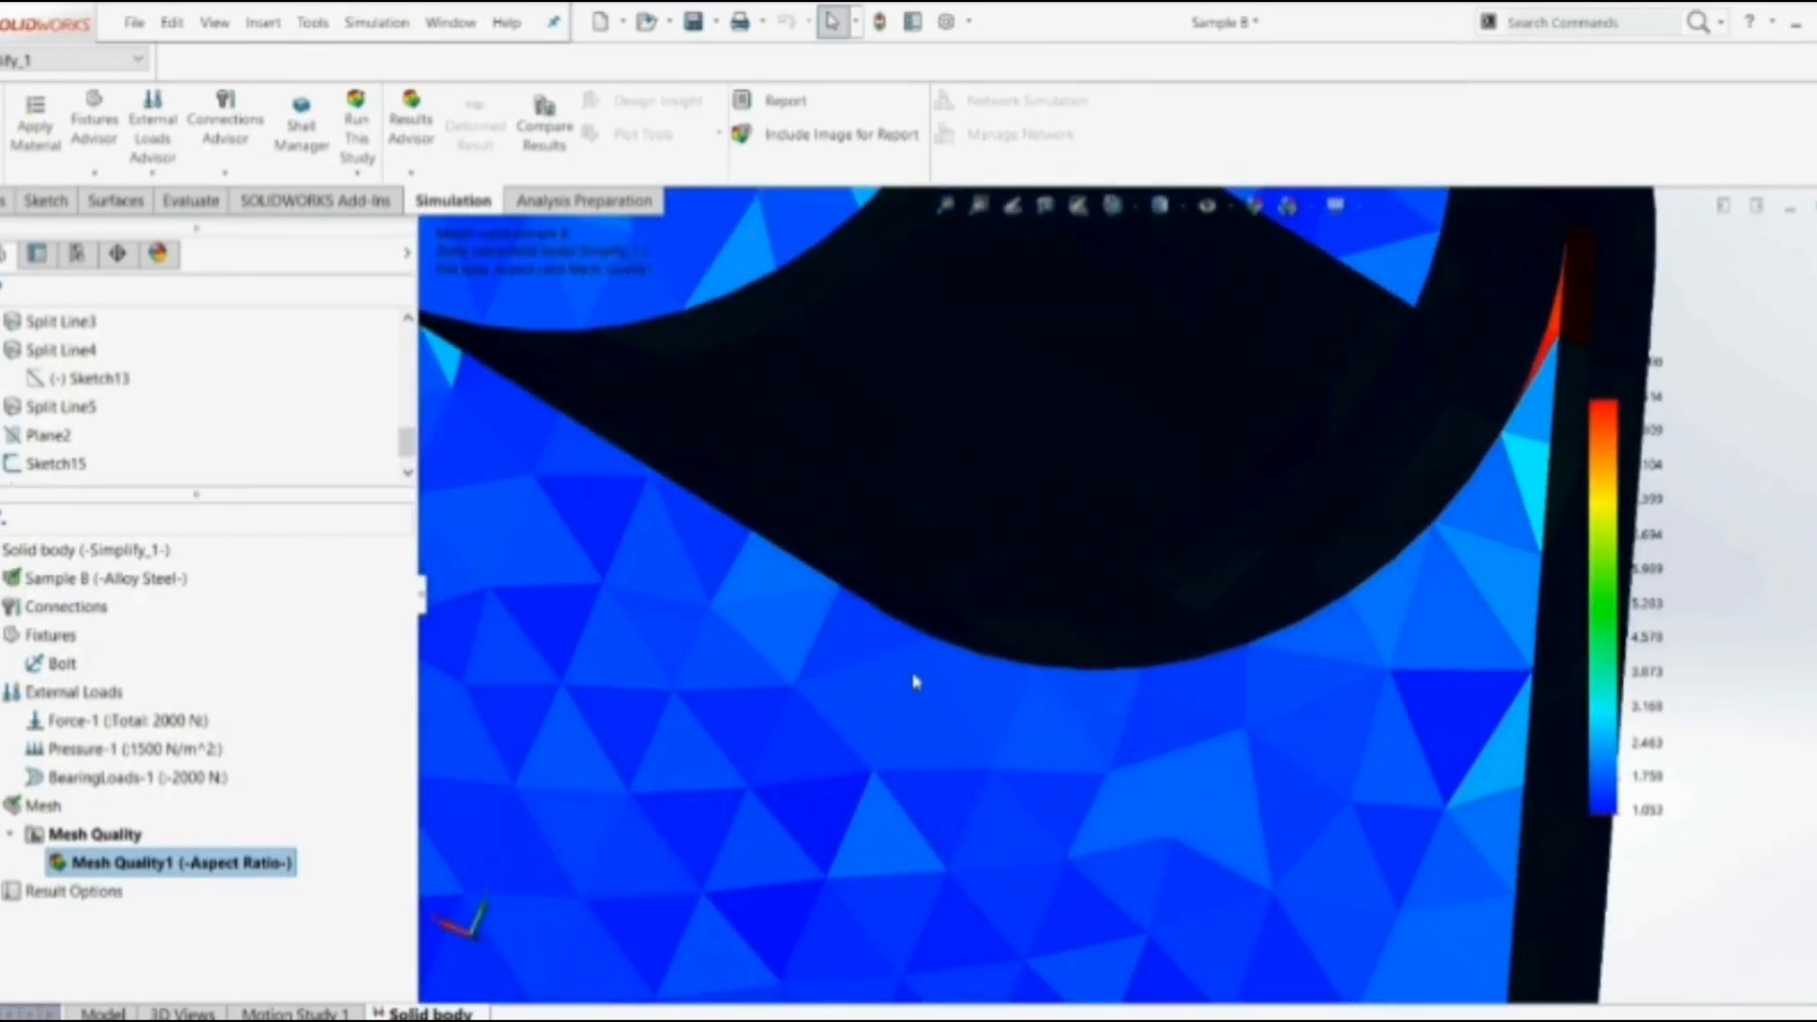
Check the aspect ratio of the elements around the plate's hole and rib and at the sharp corner beside the boss
scroll(1083, 678, up, 4)
middle_drag(1368, 616, 1008, 511)
scroll(1559, 683, up, 6)
scroll(1317, 627, down, 6)
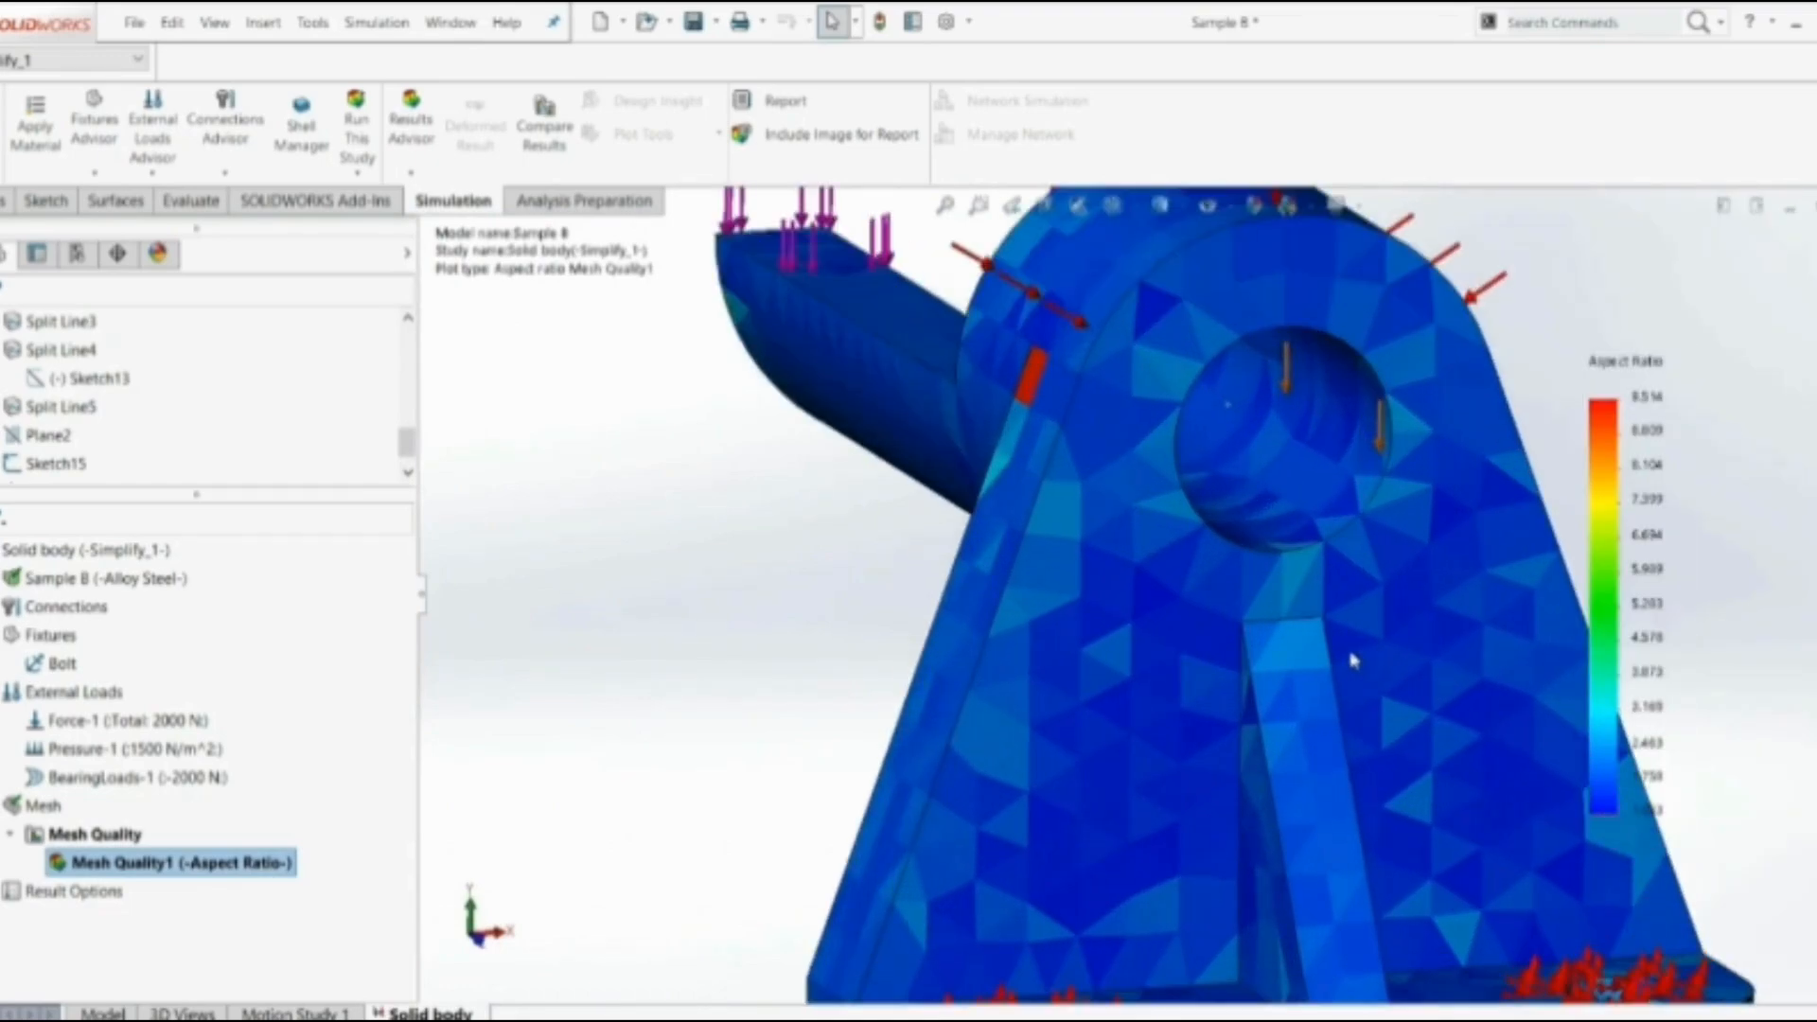
middle_drag(1317, 629, 1404, 496)
scroll(1404, 497, down, 5)
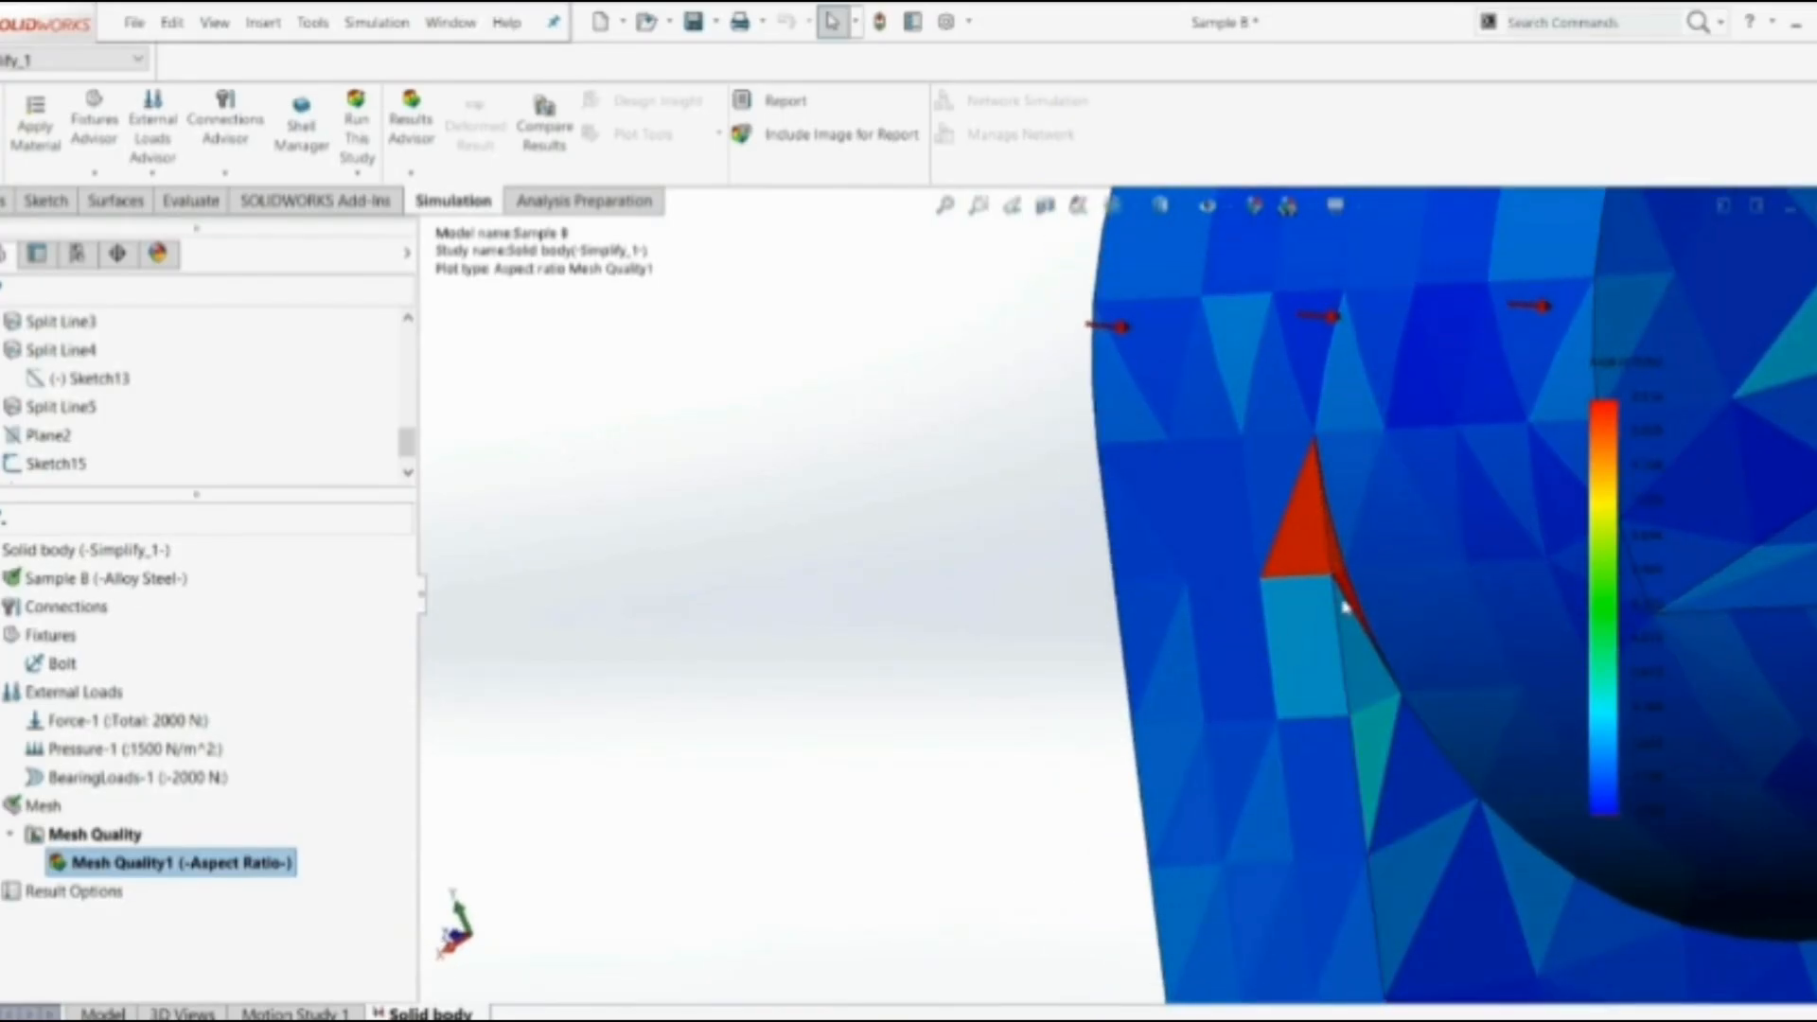
scroll(1344, 606, up, 8)
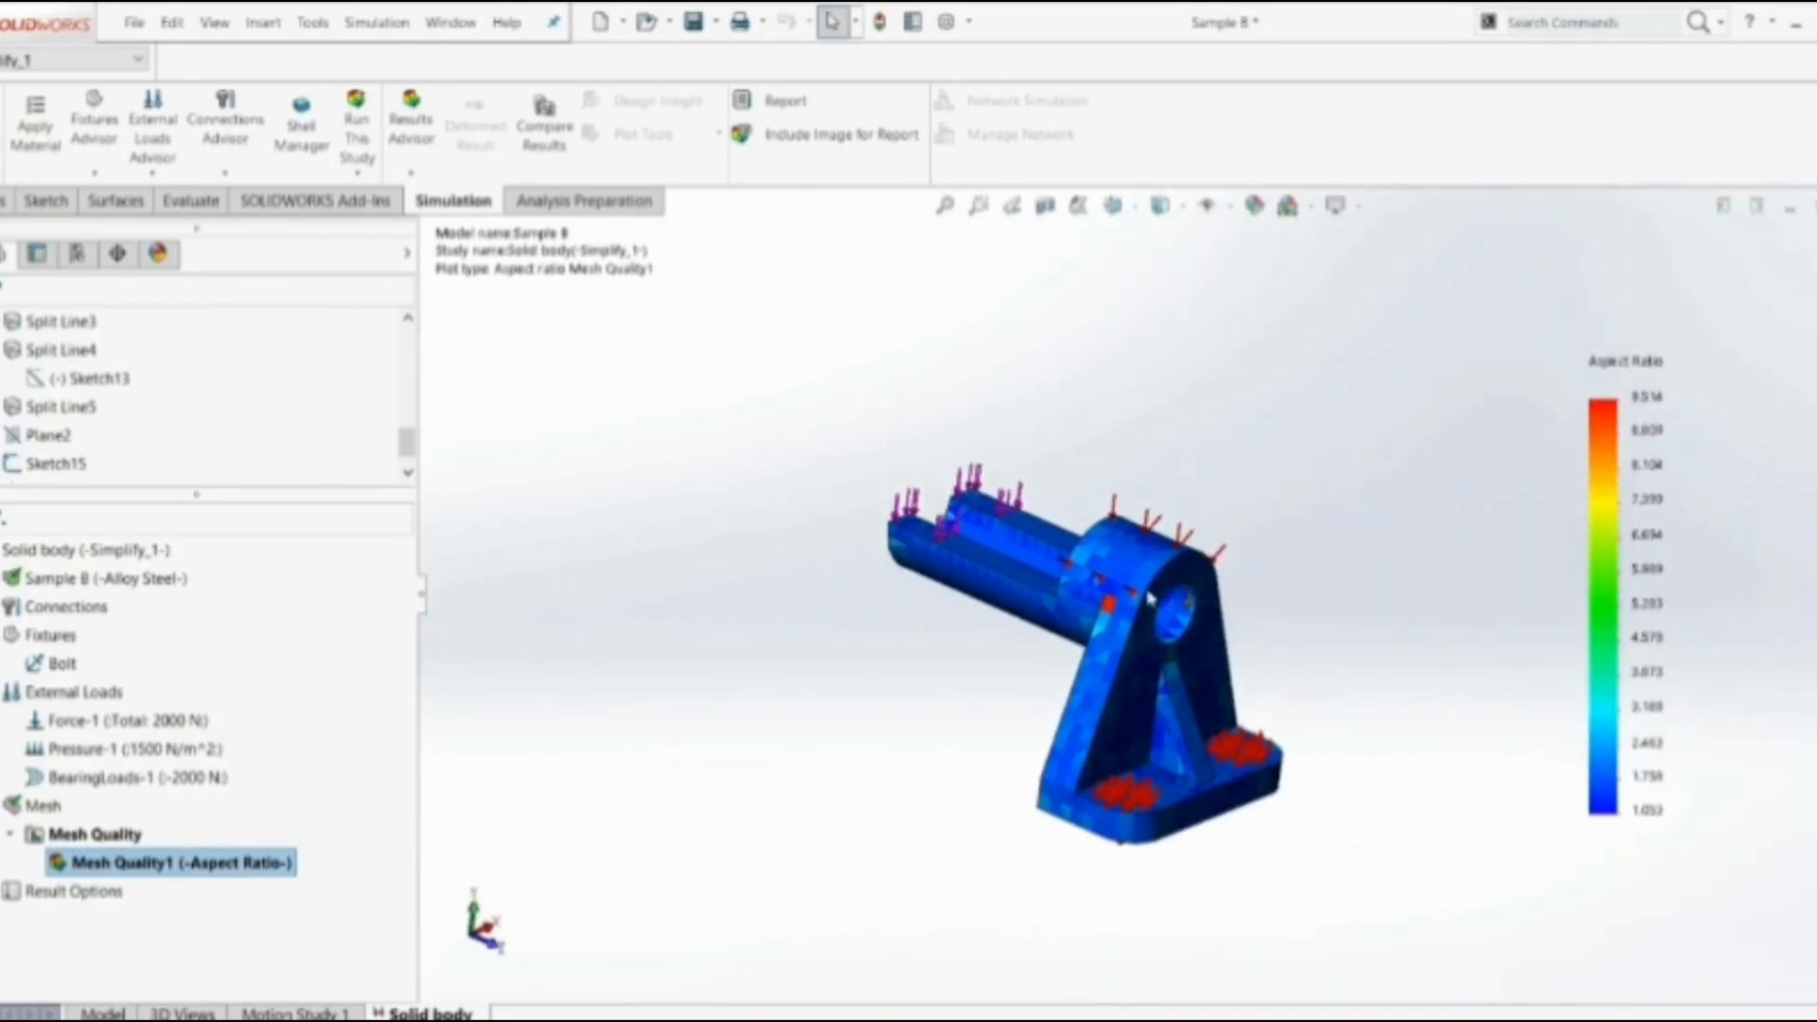
Show the maximum annotation on the aspect ratio plot and place its label clear of the bracket
right_click(83, 869)
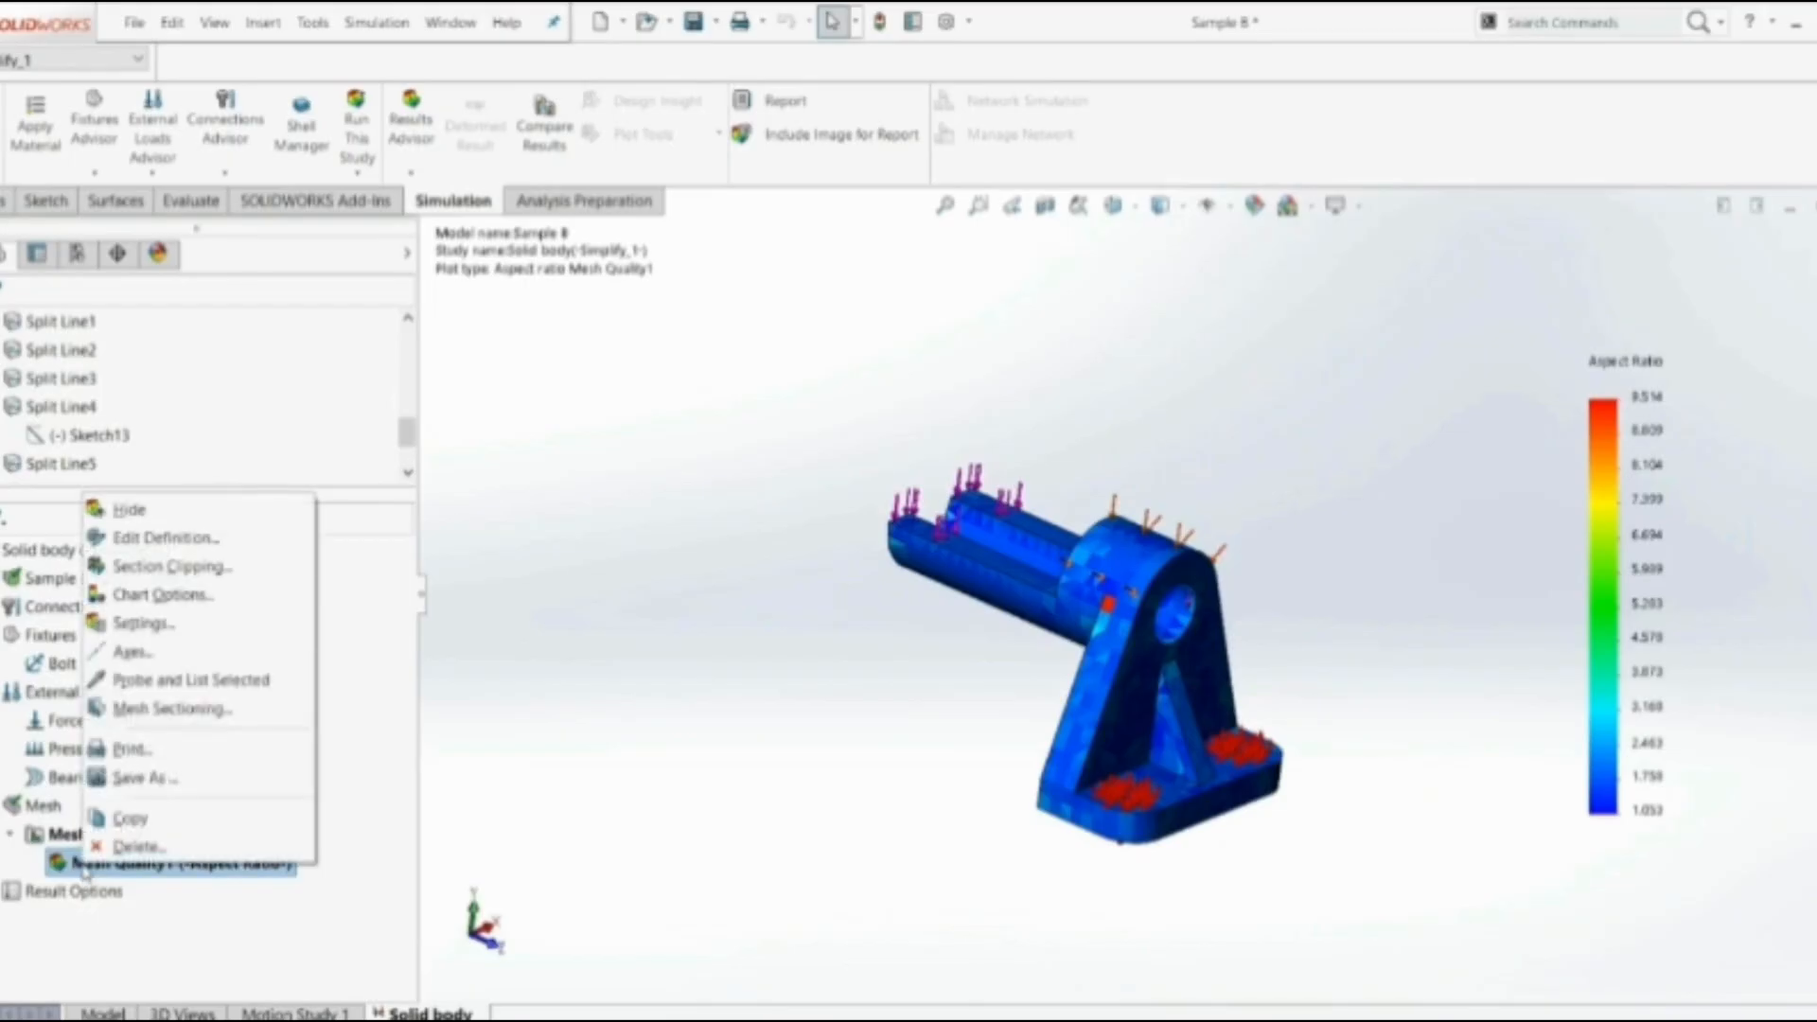
click(130, 608)
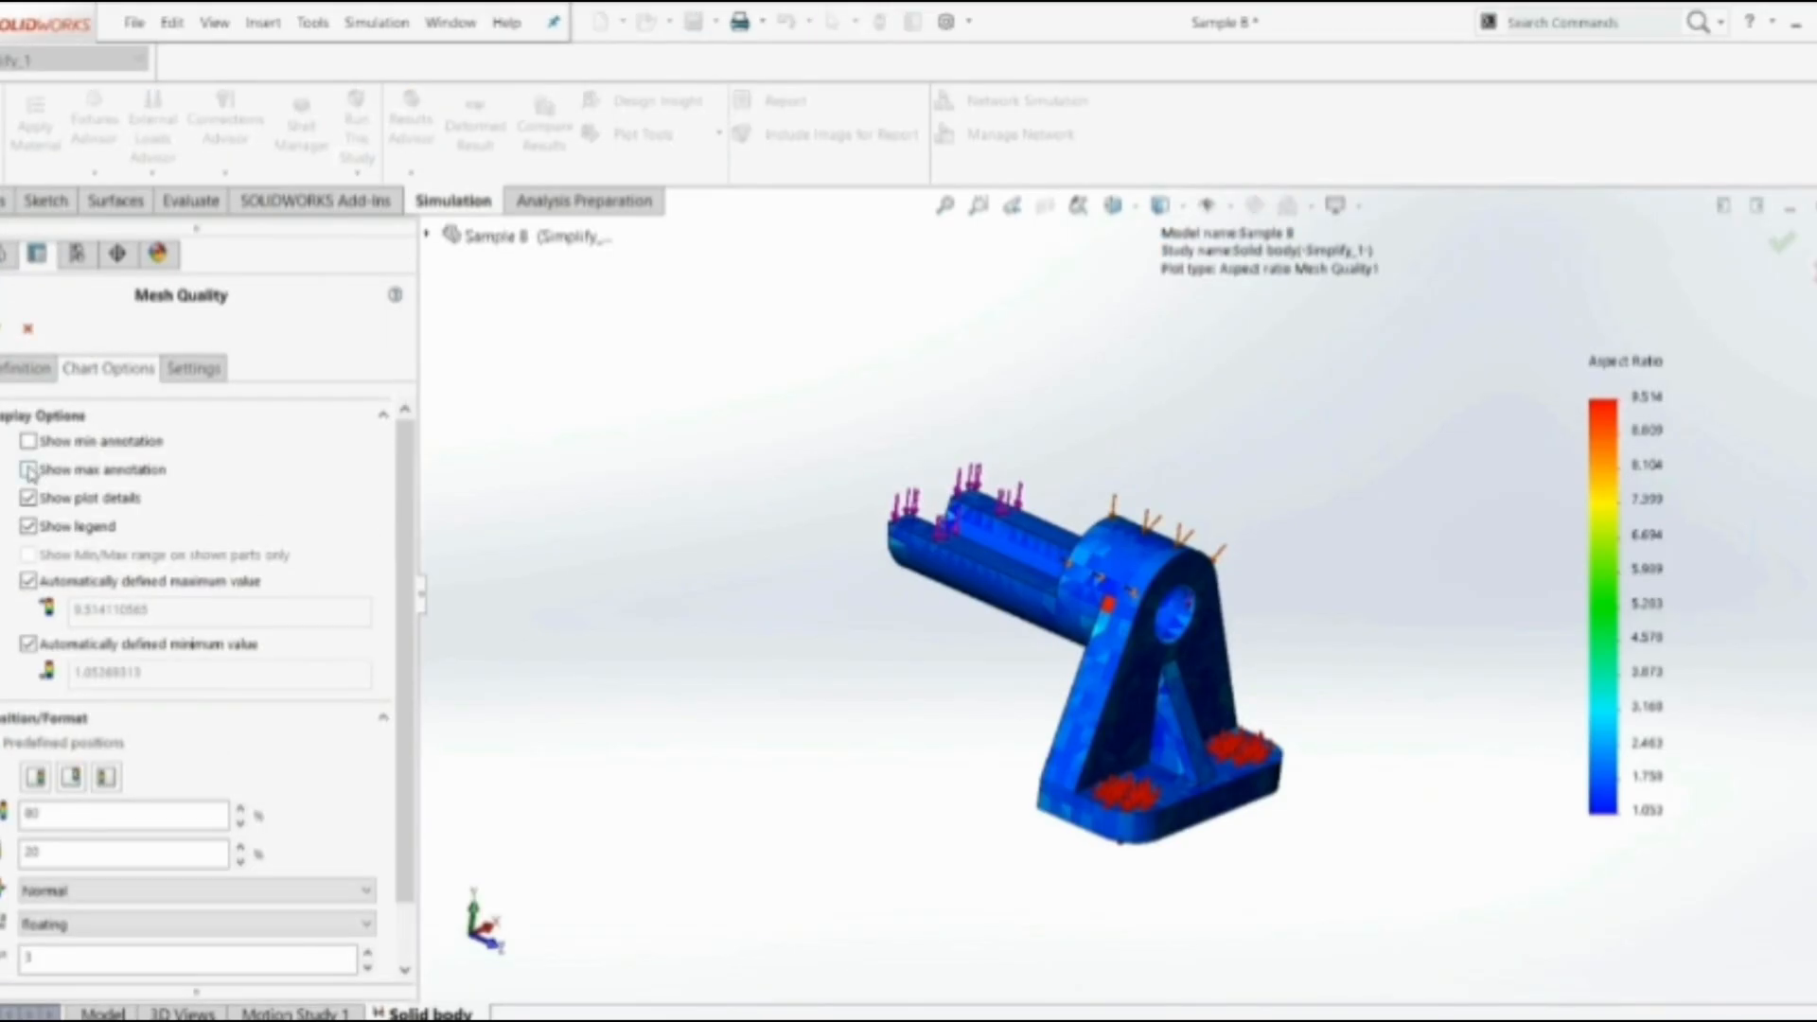
click(29, 469)
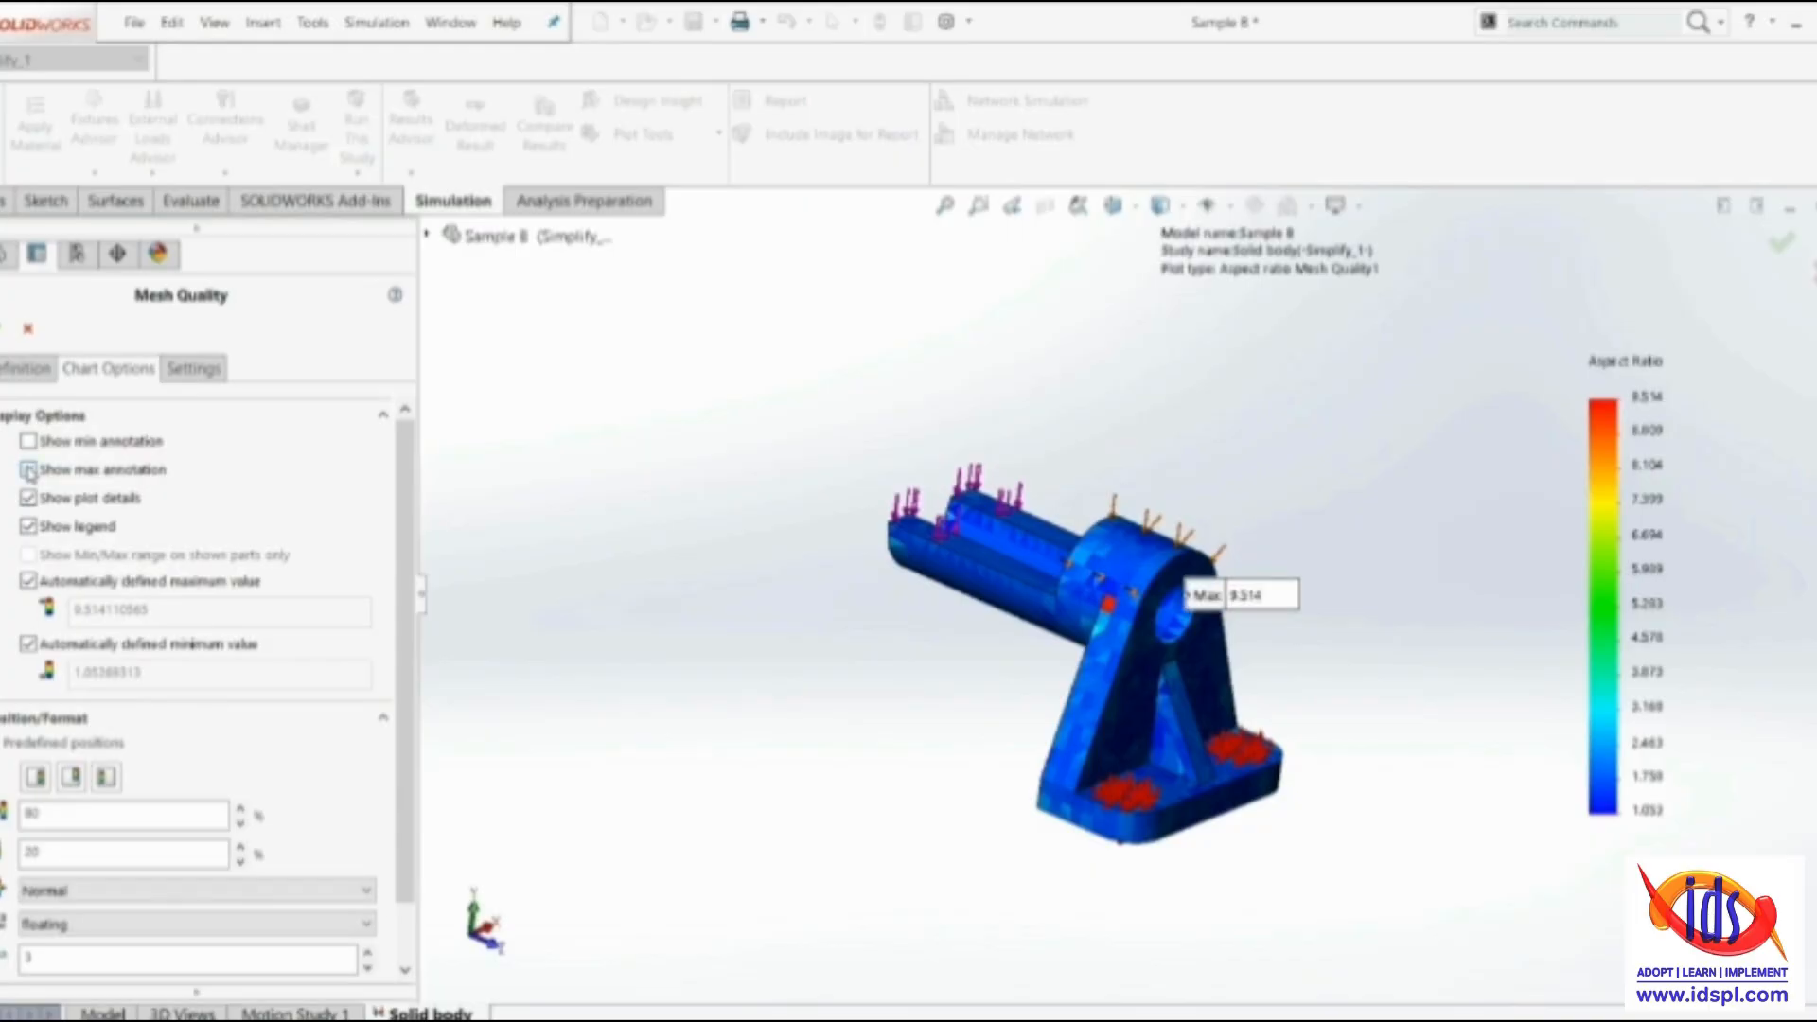
mouse_move(1254, 598)
mouse_down()
mouse_move(1220, 504)
mouse_move(1236, 462)
mouse_move(1356, 458)
mouse_up()
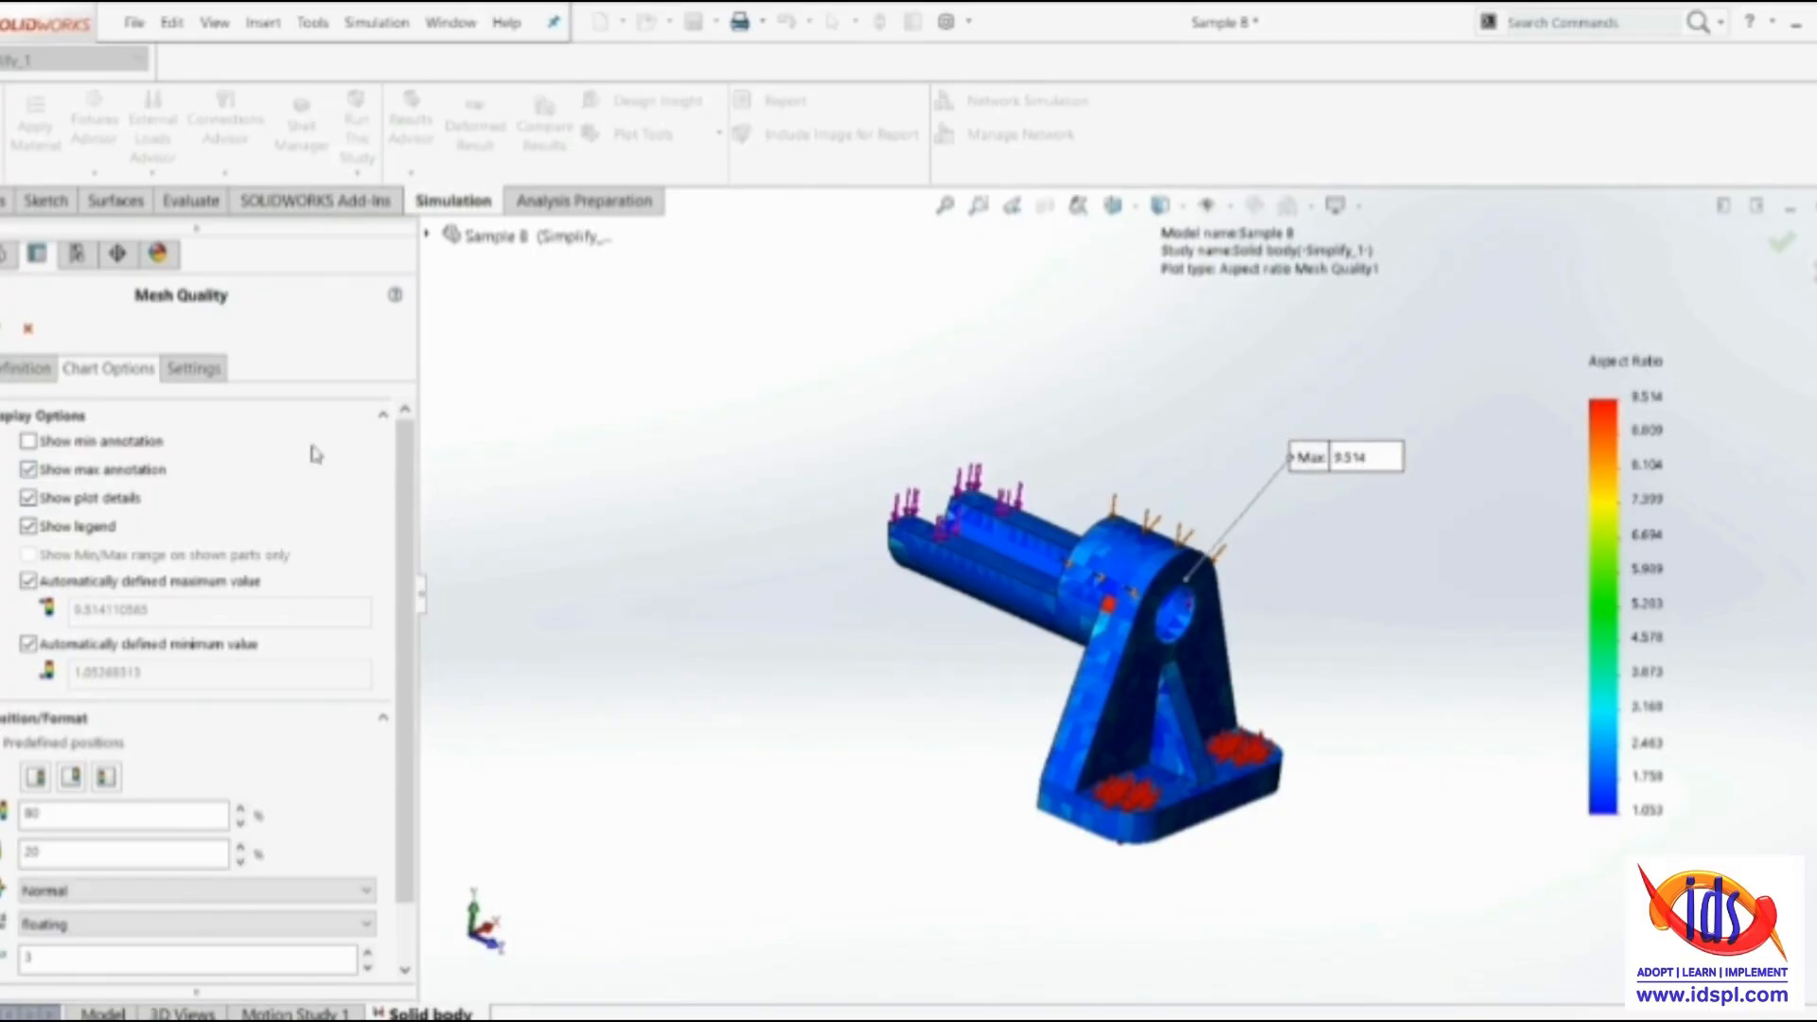
click(6, 328)
Inspect the element marked by the maximum annotation at the junction of the plate edge and boss
middle_drag(1165, 596, 761, 719)
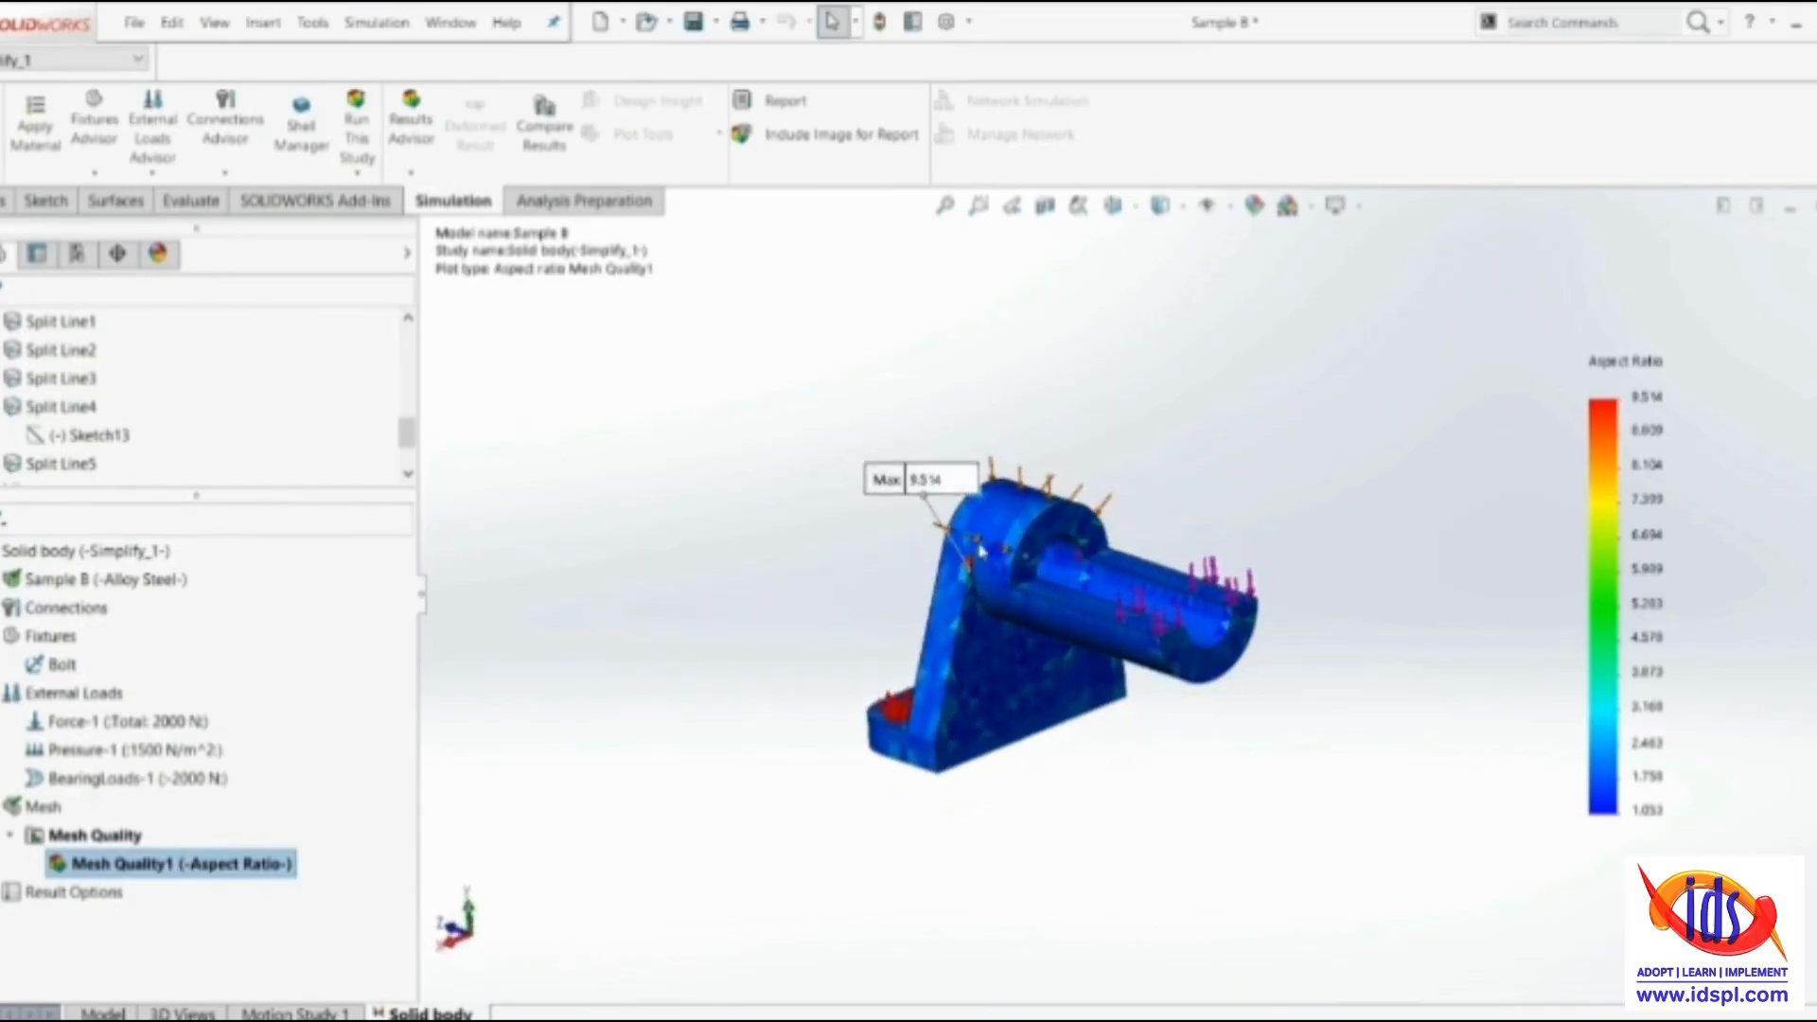
scroll(984, 572, down, 8)
scroll(1007, 587, up, 6)
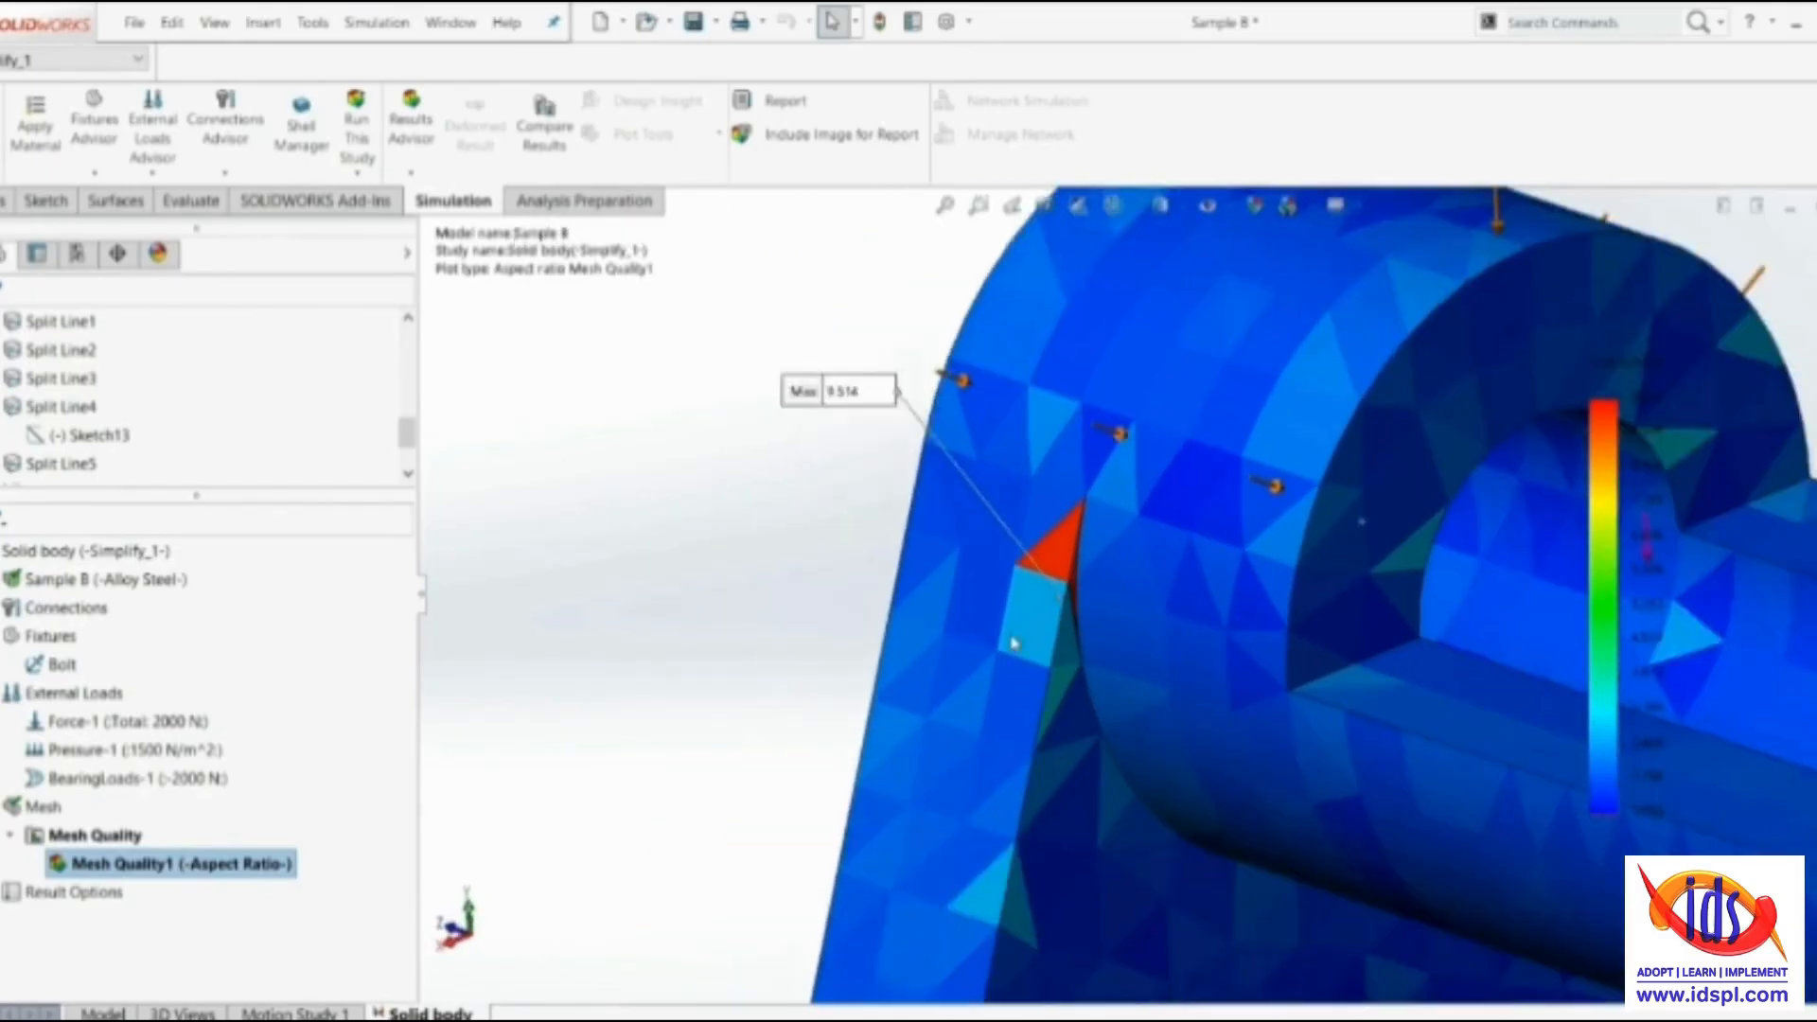
scroll(1083, 606, down, 2)
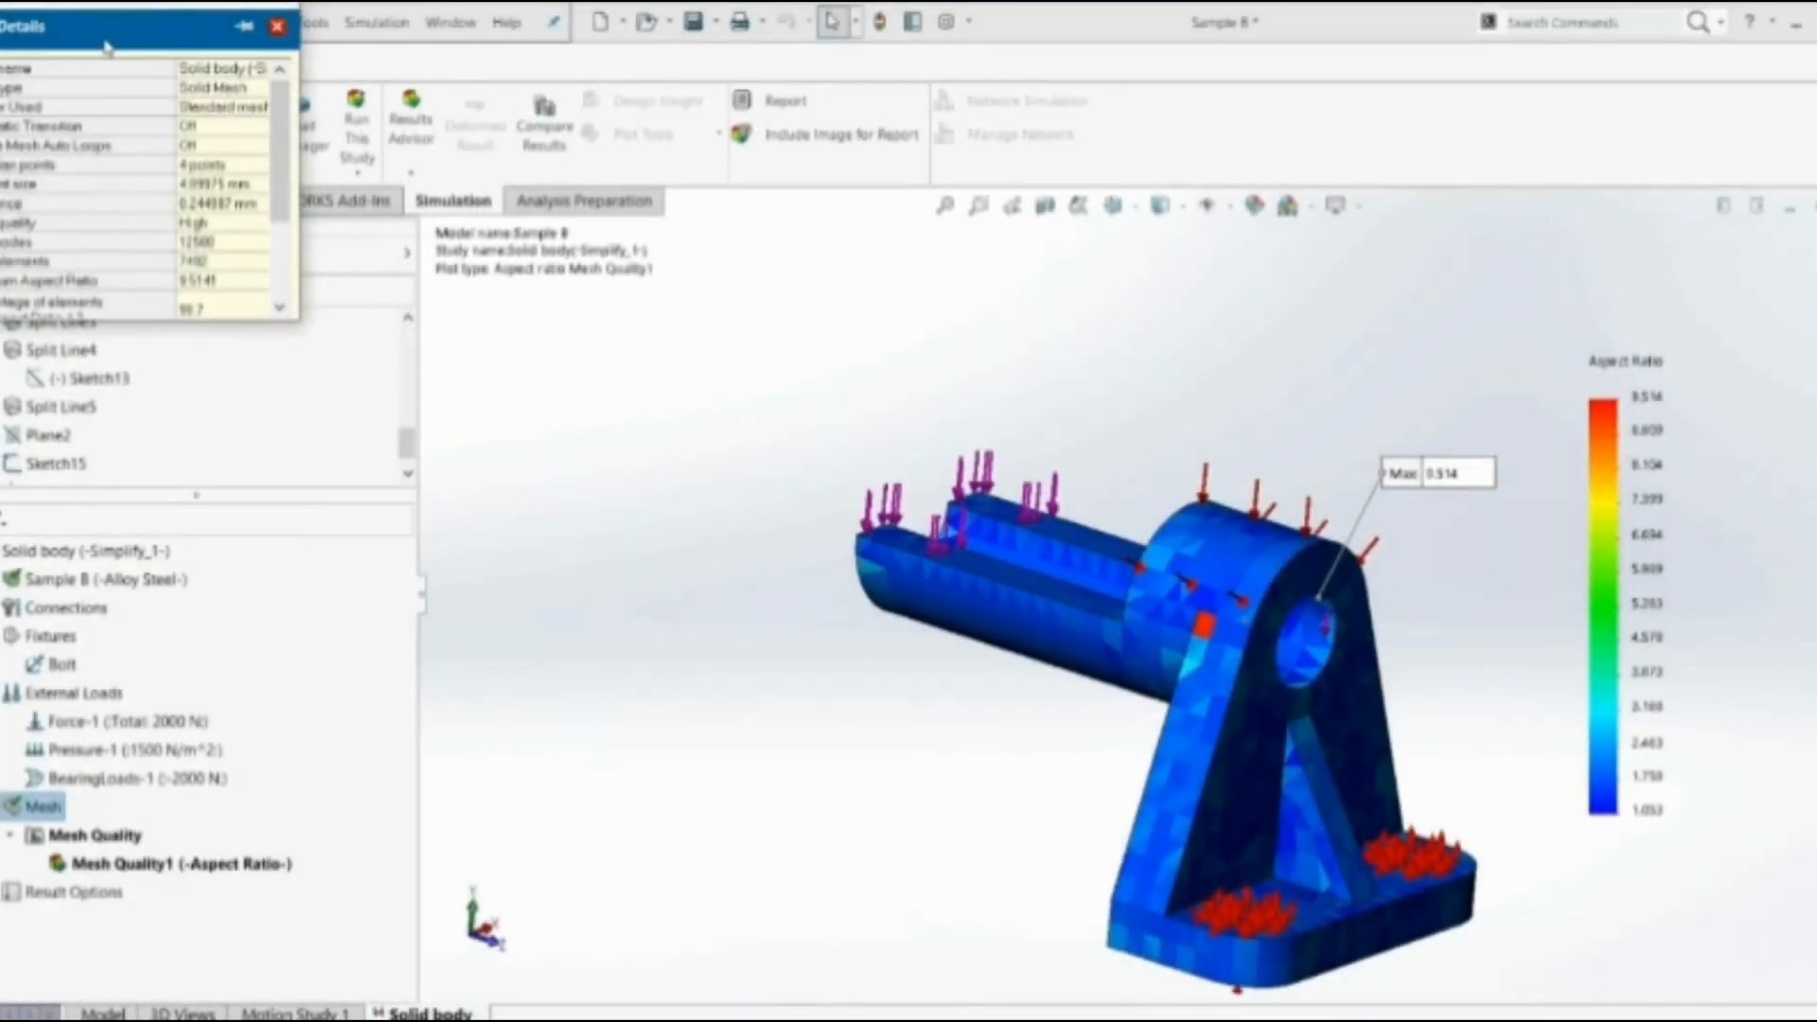
Open the mesh details and review the element size, node and element totals, aspect ratio percentages and distorted elements
drag(113, 21, 577, 408)
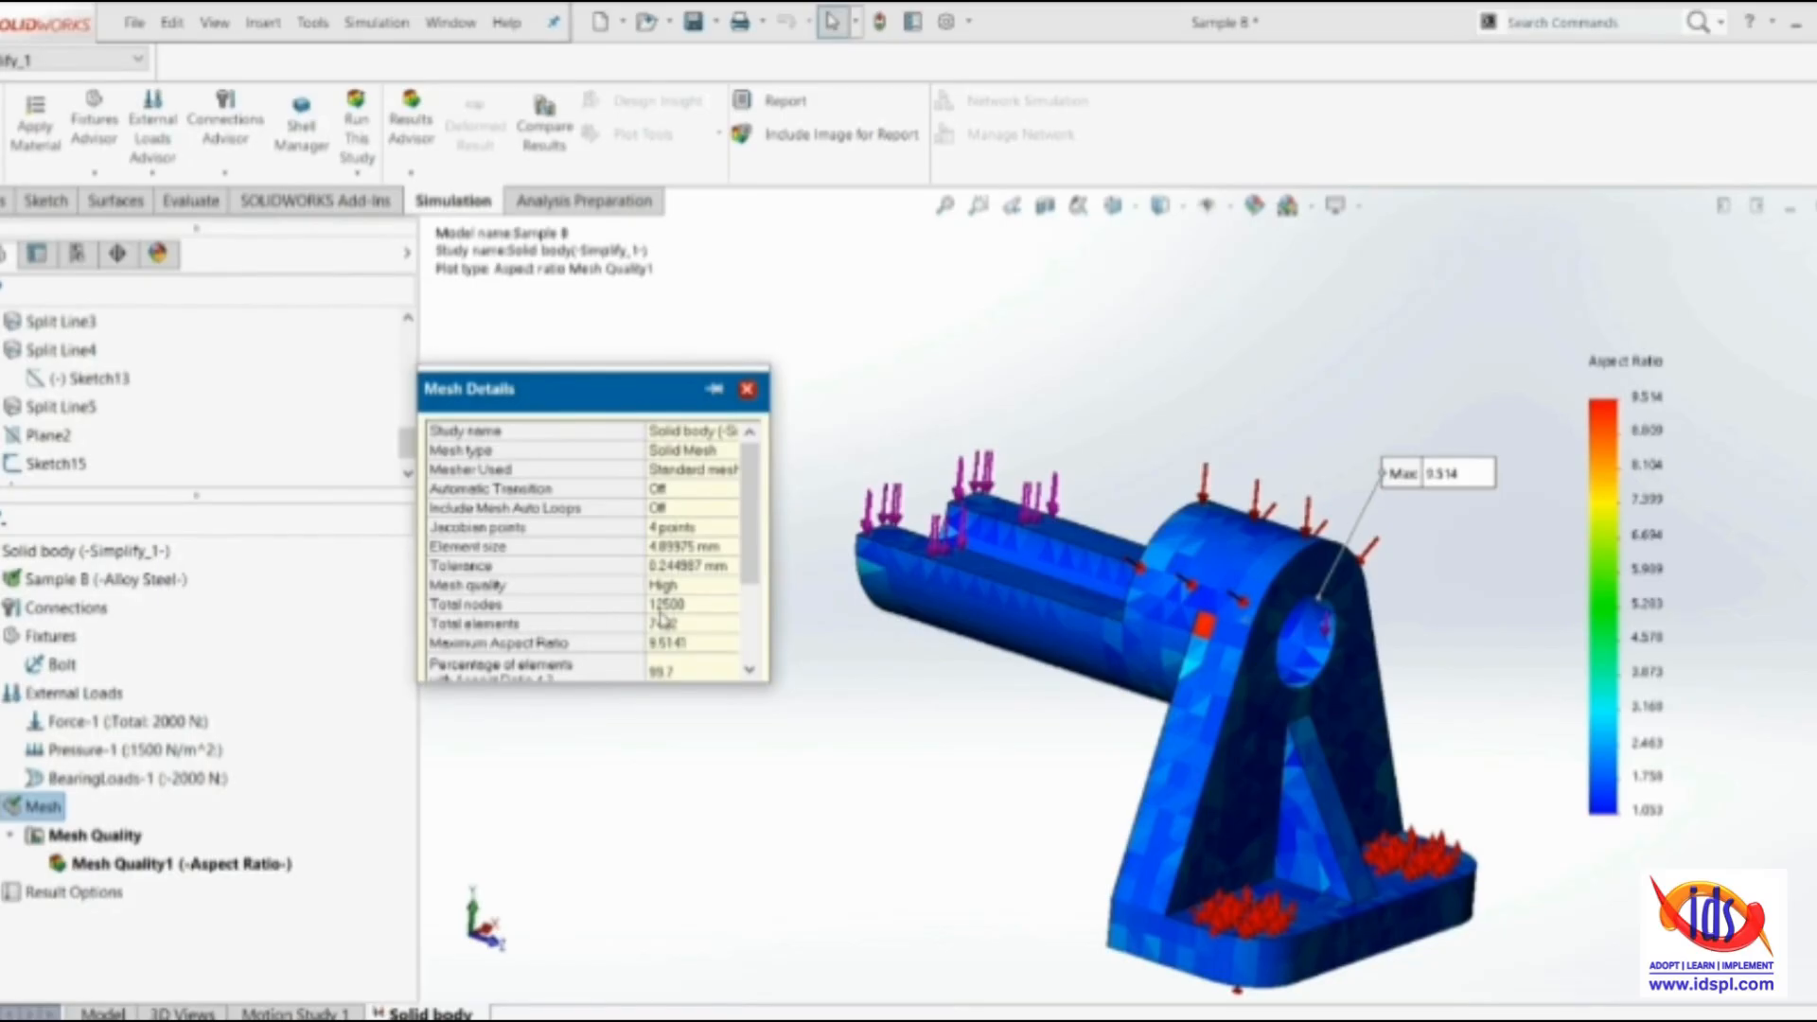
scroll(724, 629, down, 2)
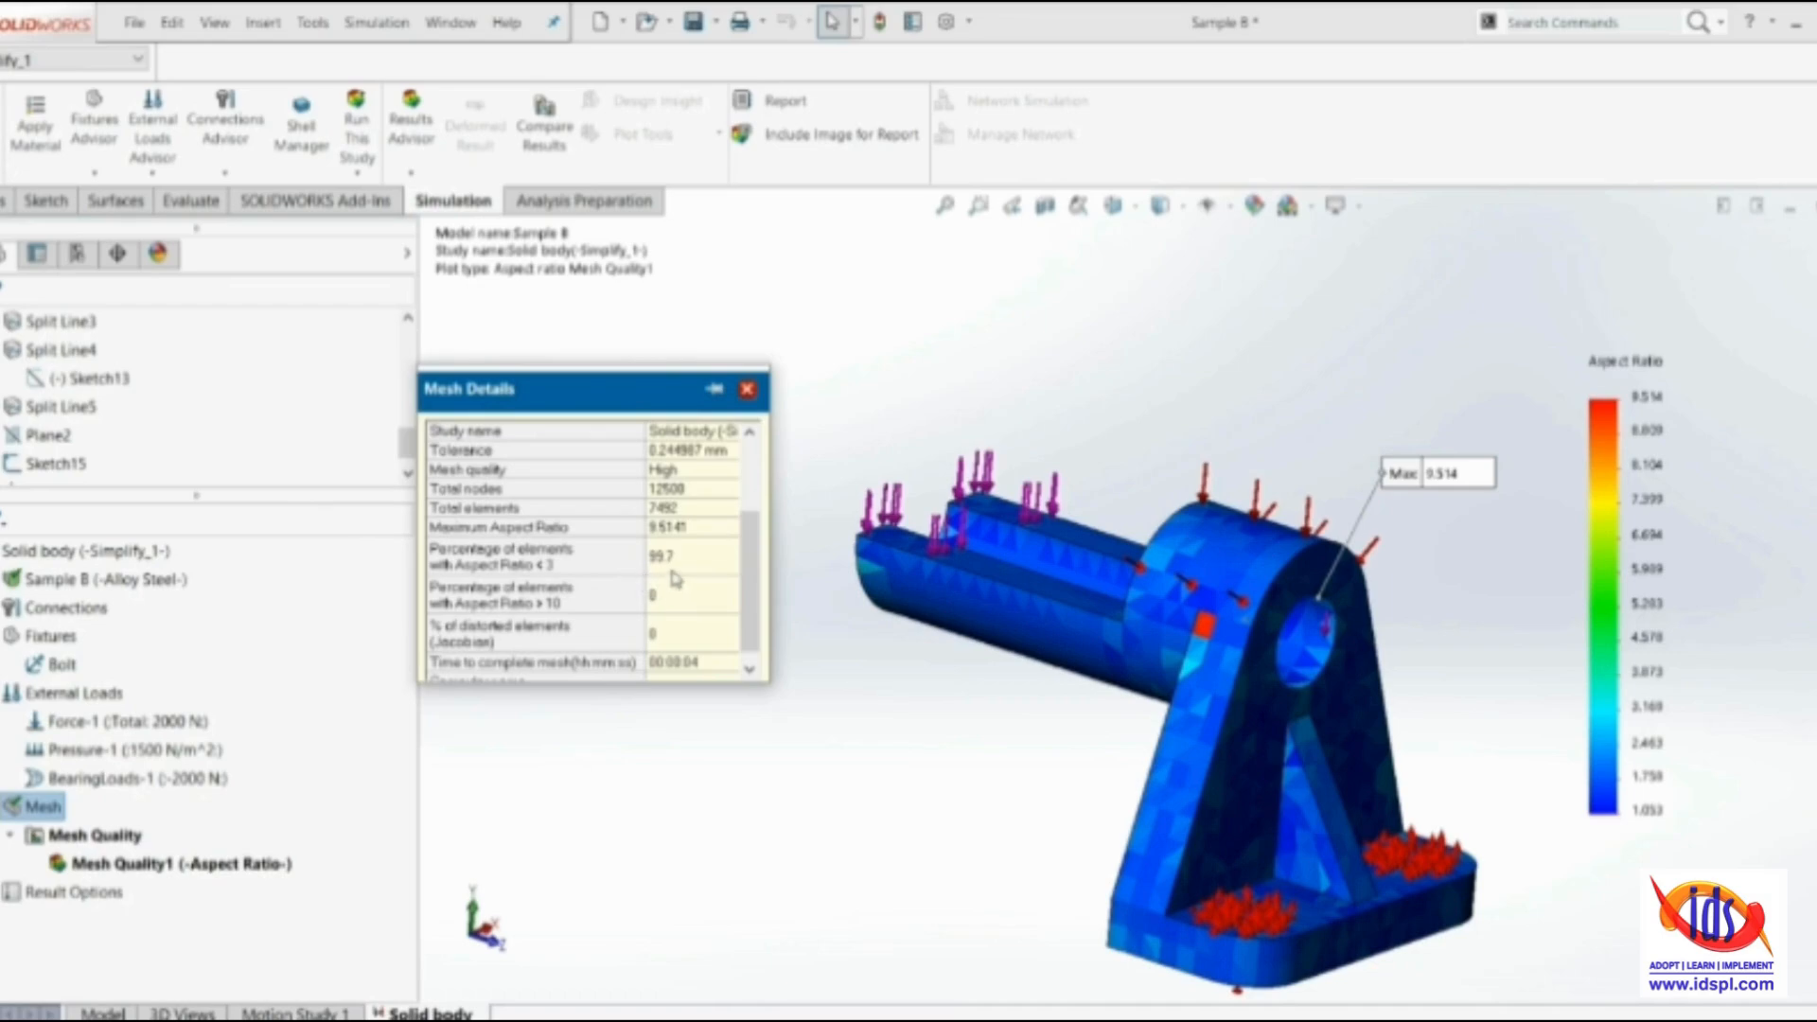
scroll(678, 554, down, 1)
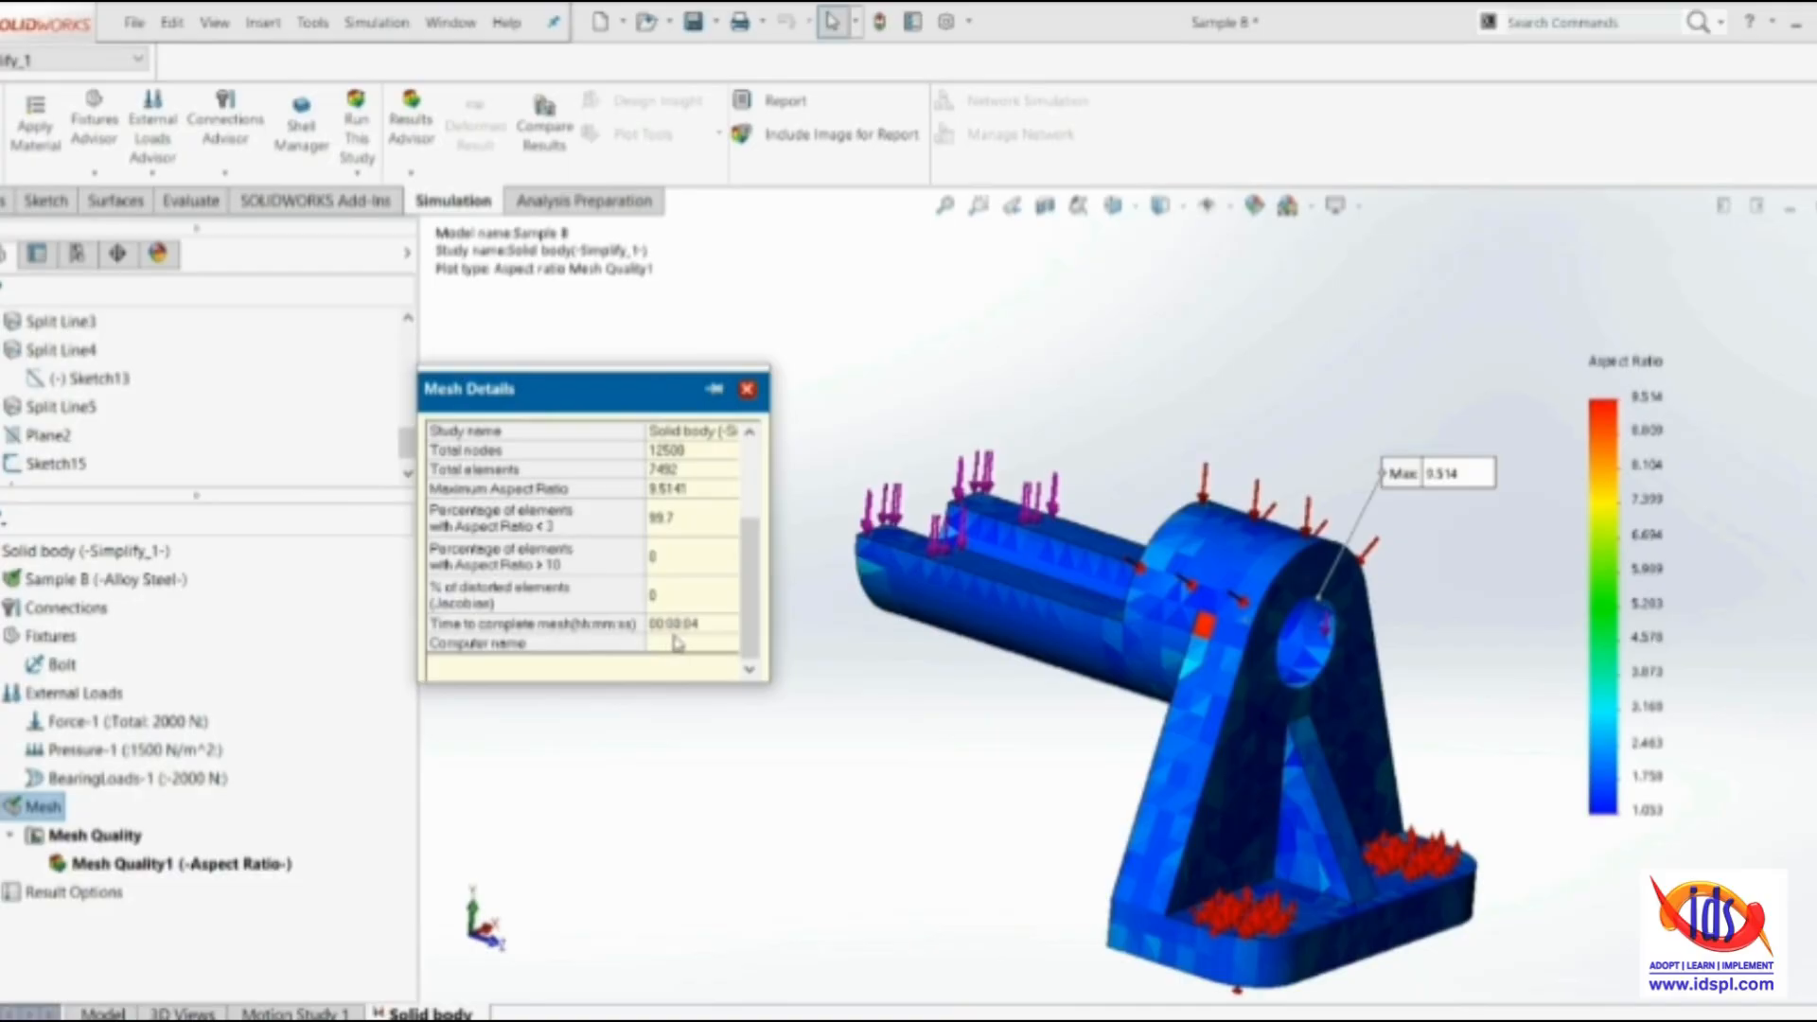
scroll(716, 634, up, 3)
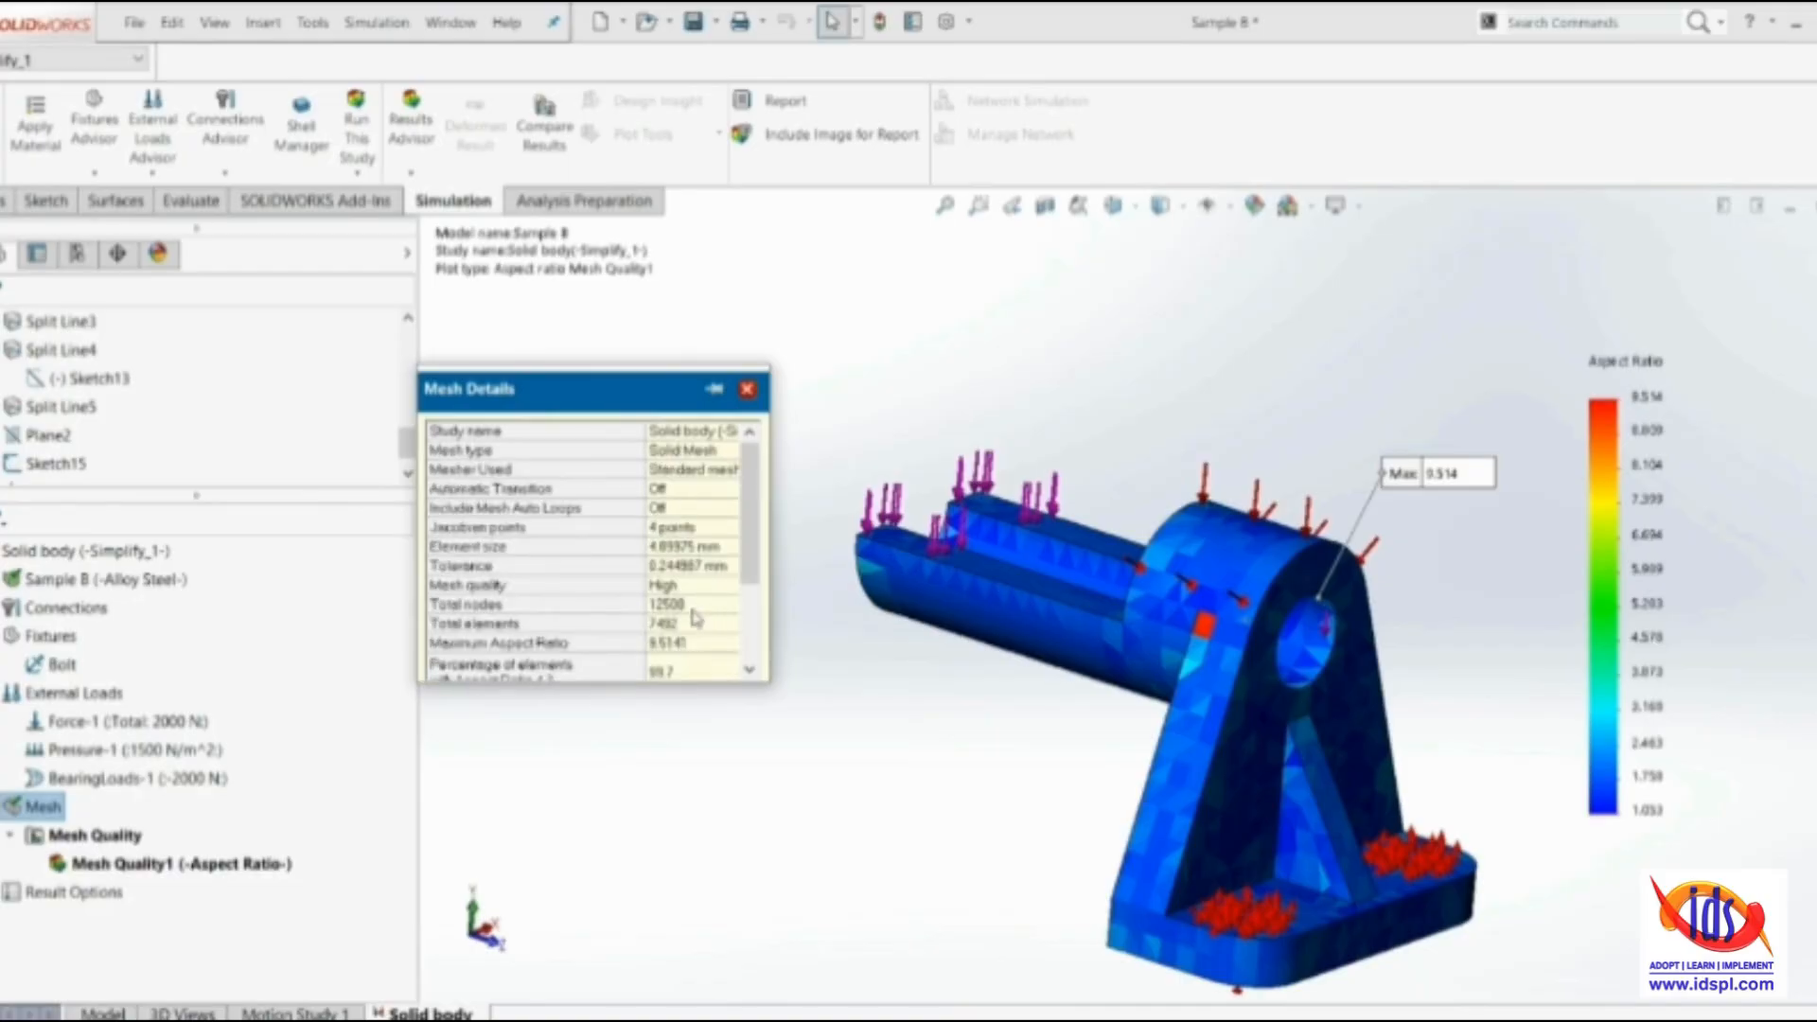
scroll(677, 606, down, 3)
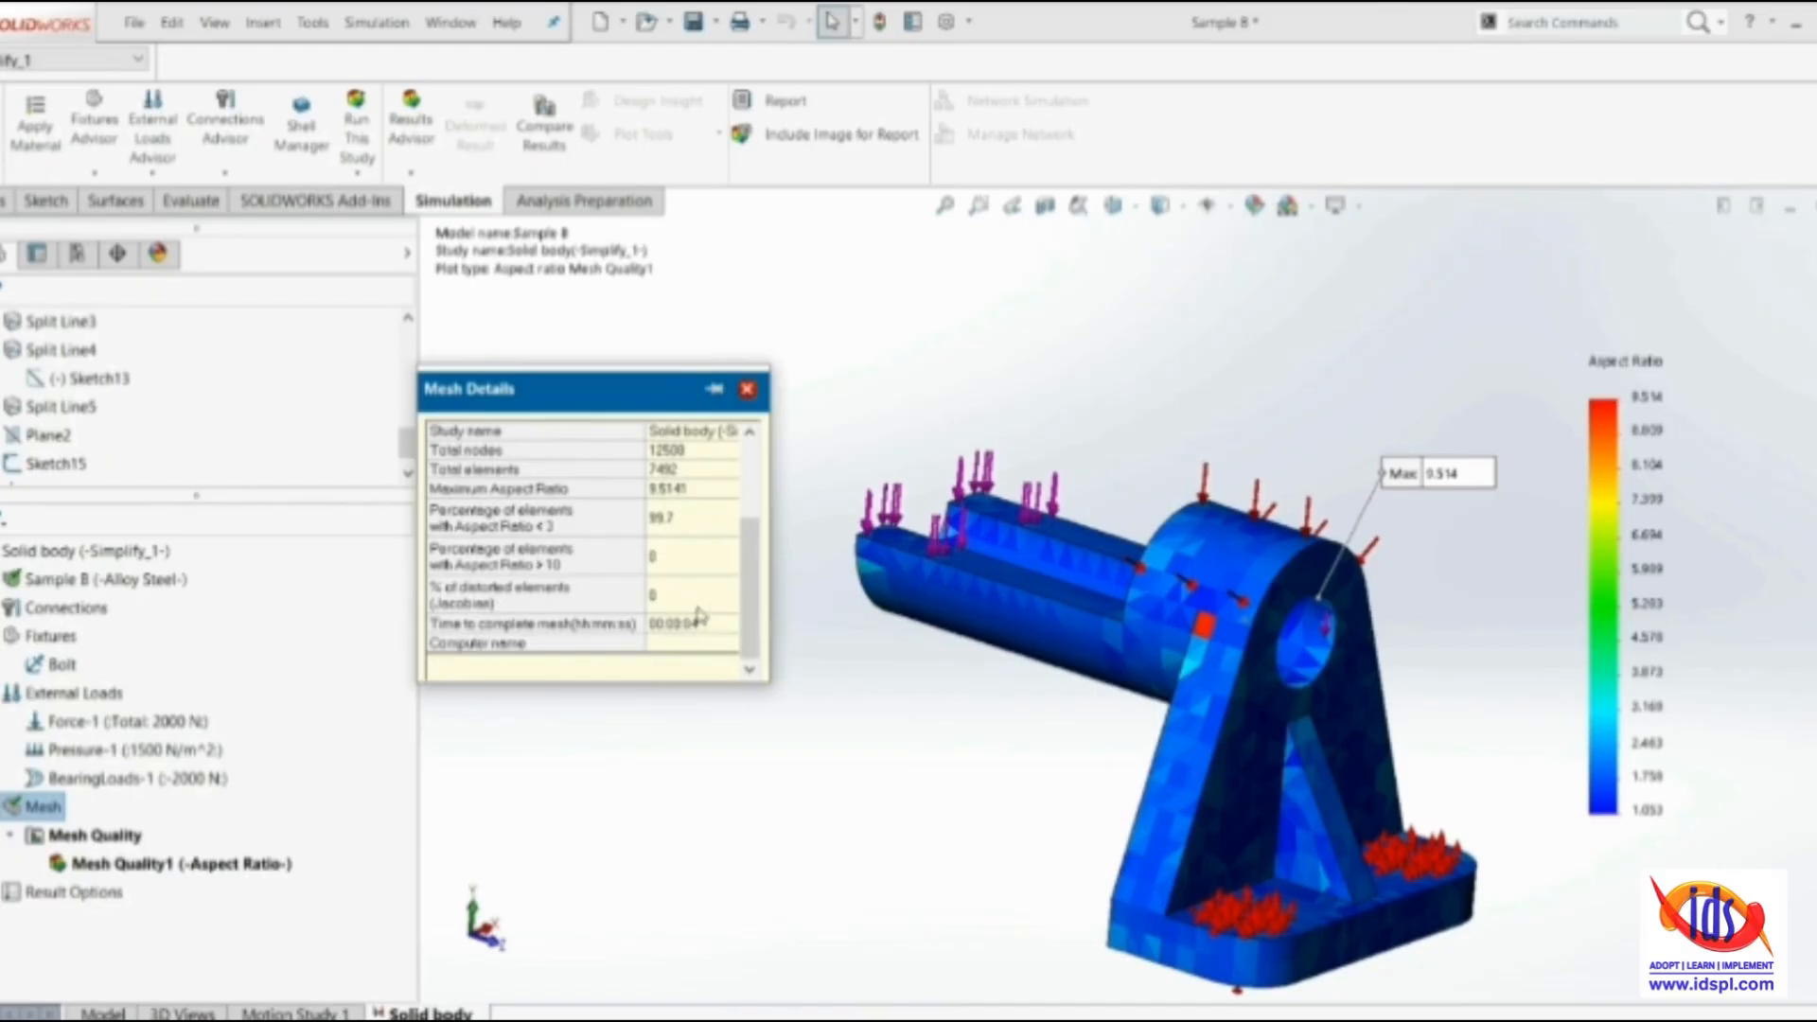
scroll(607, 596, up, 2)
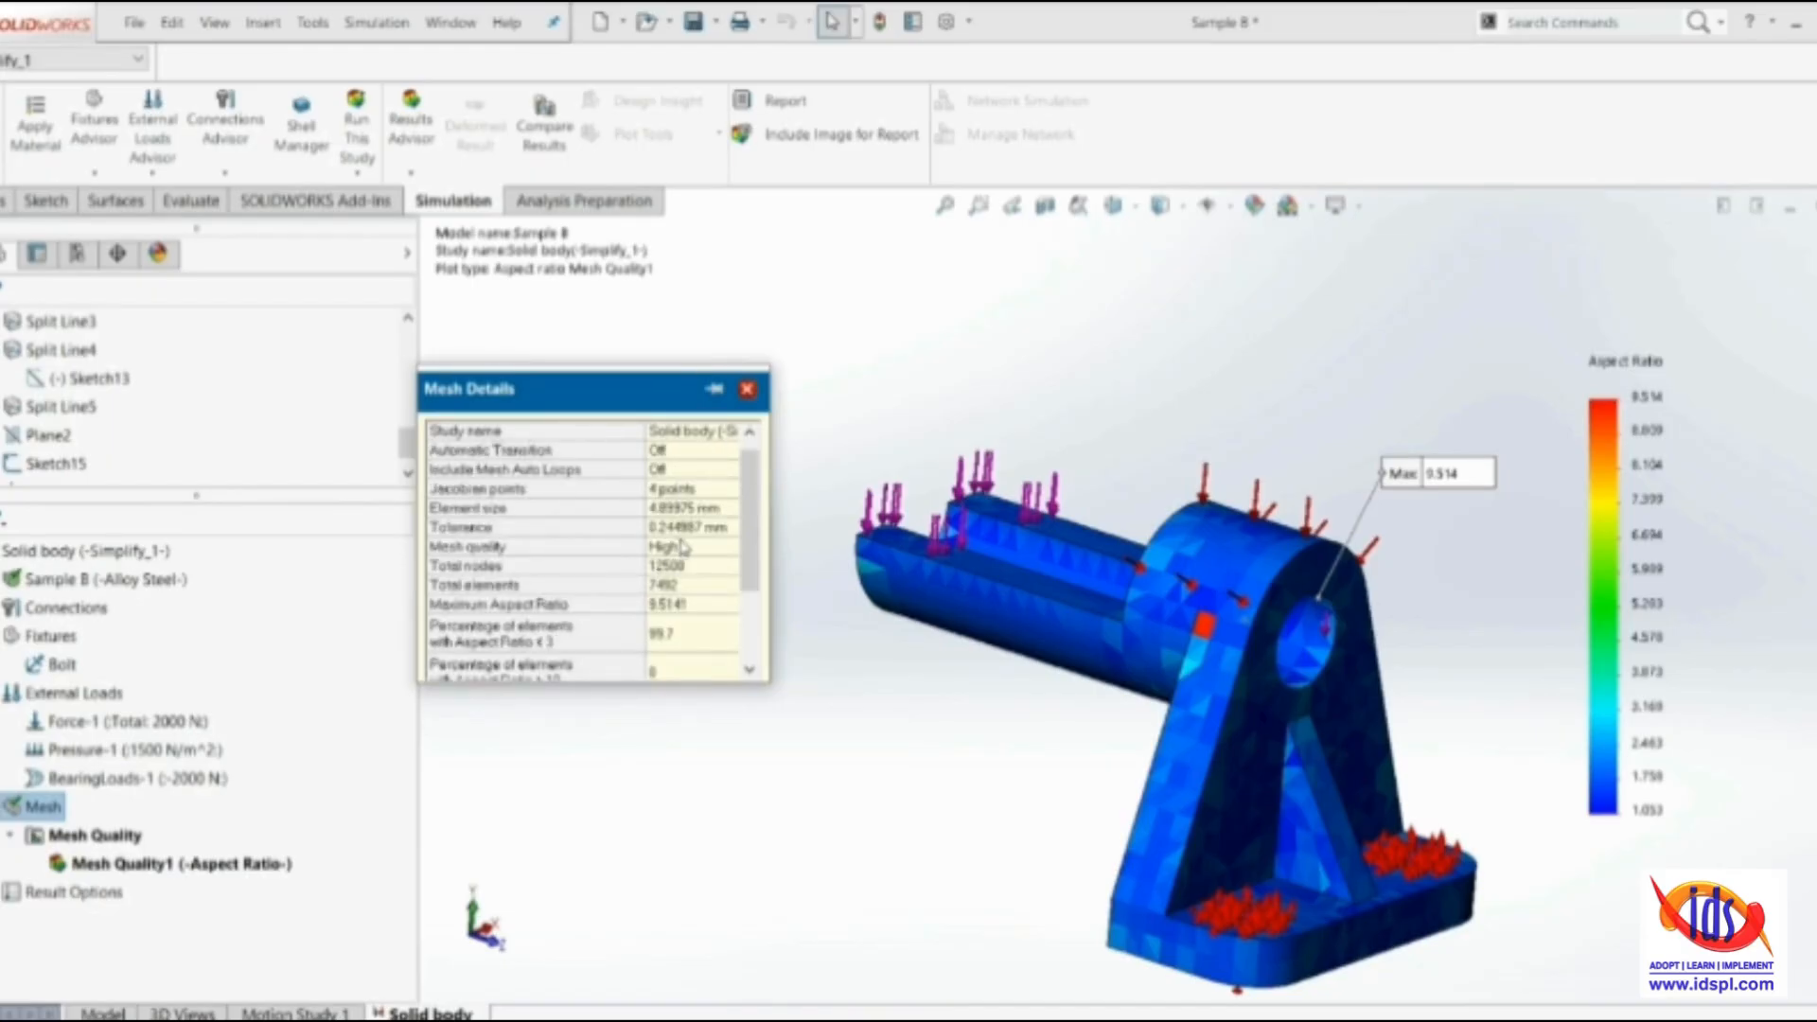
Remesh the Solid body study as a standard mesh with a global element size of 2.4 mm
right_click(42, 806)
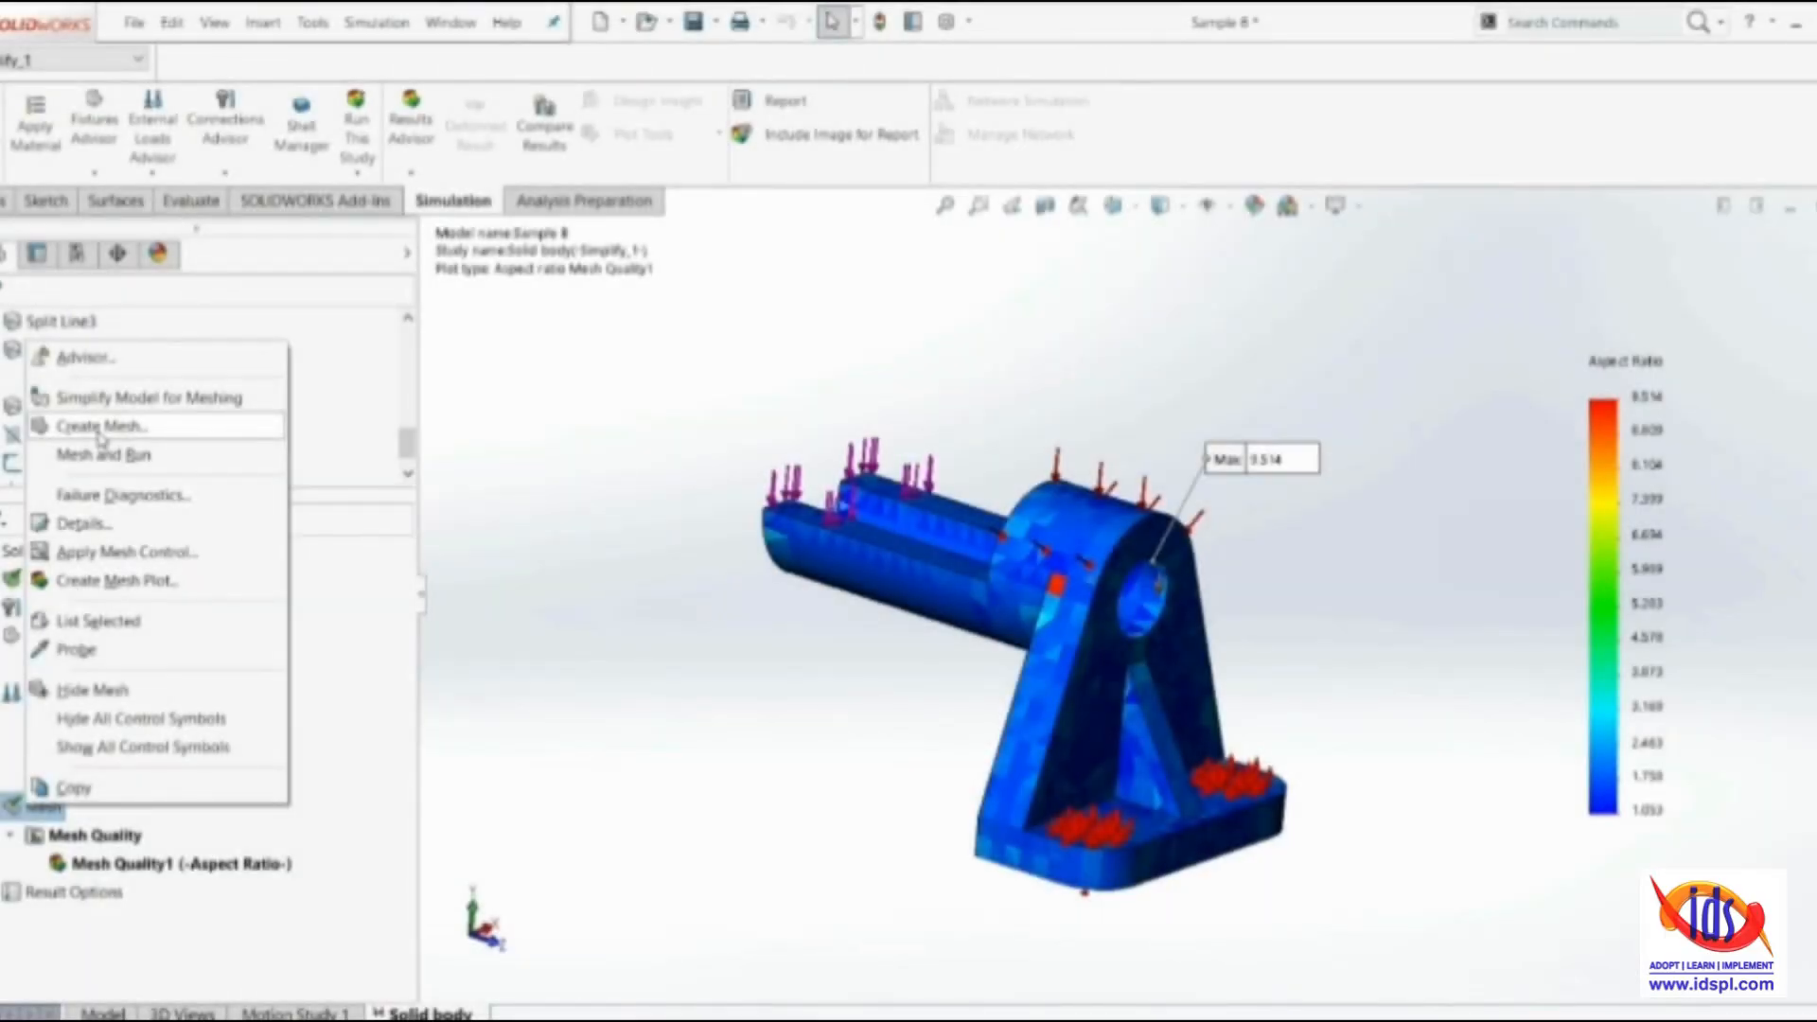
click(101, 428)
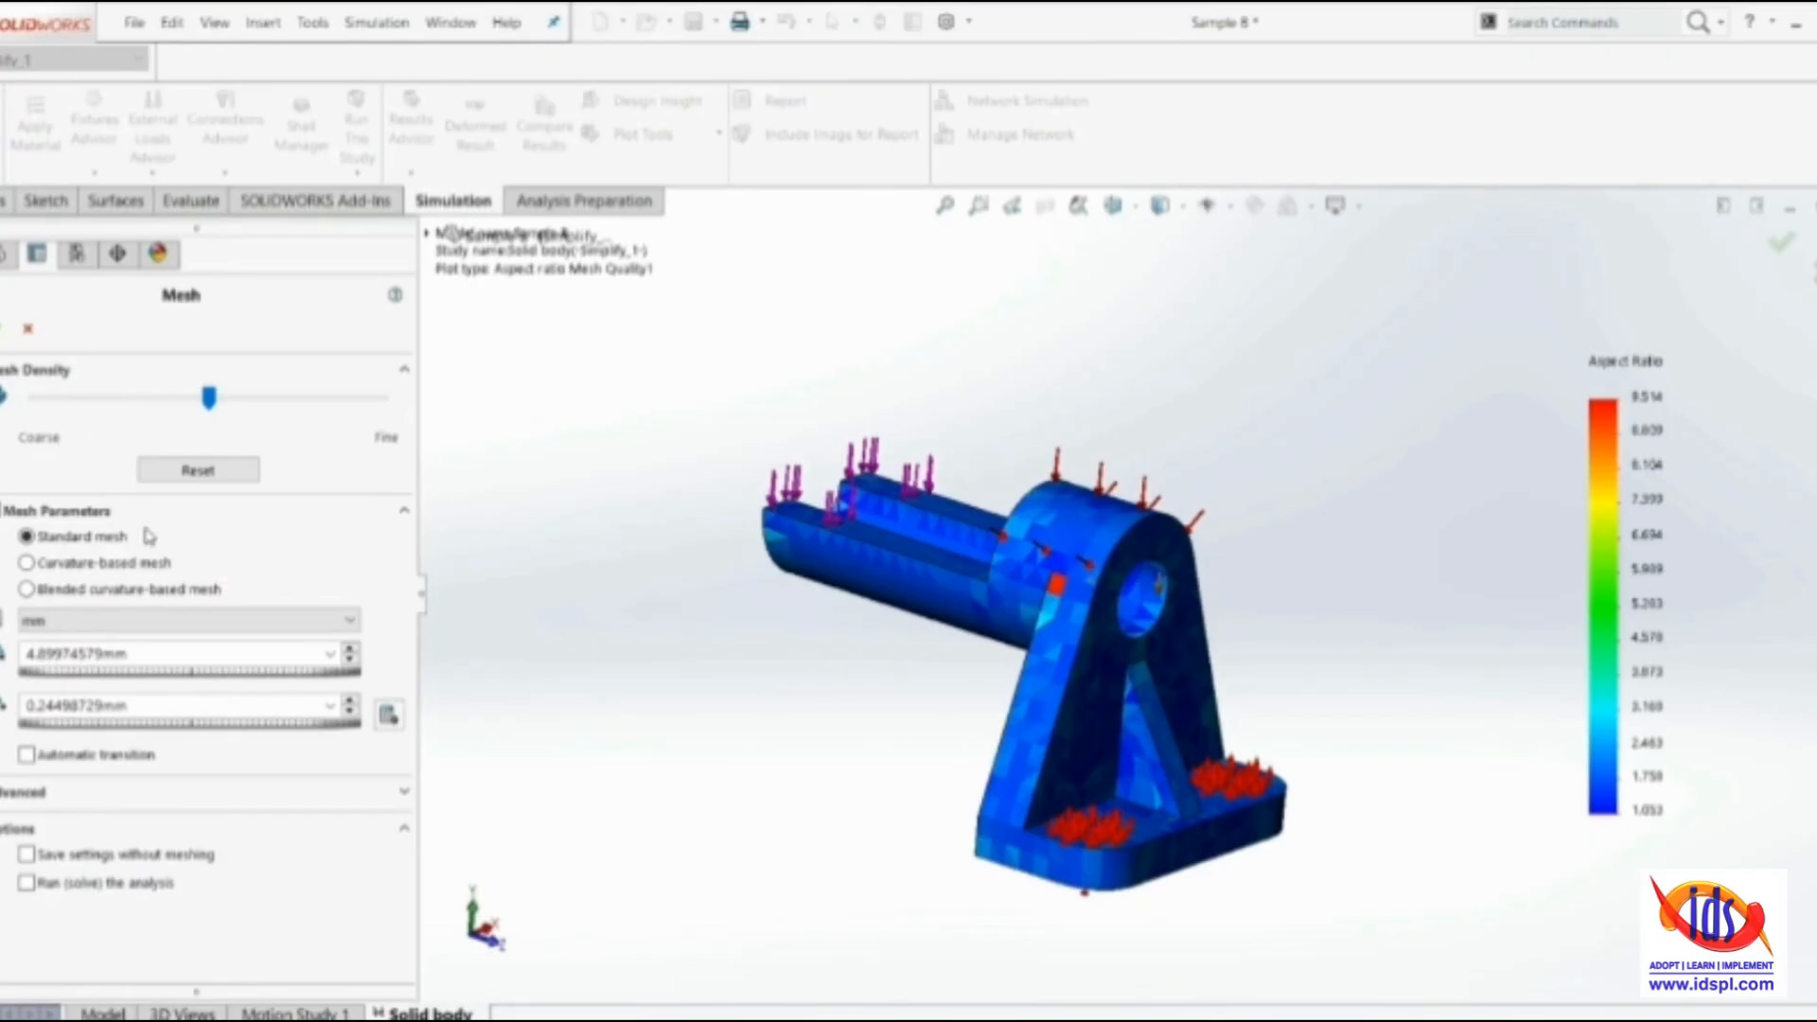
double_click(83, 651)
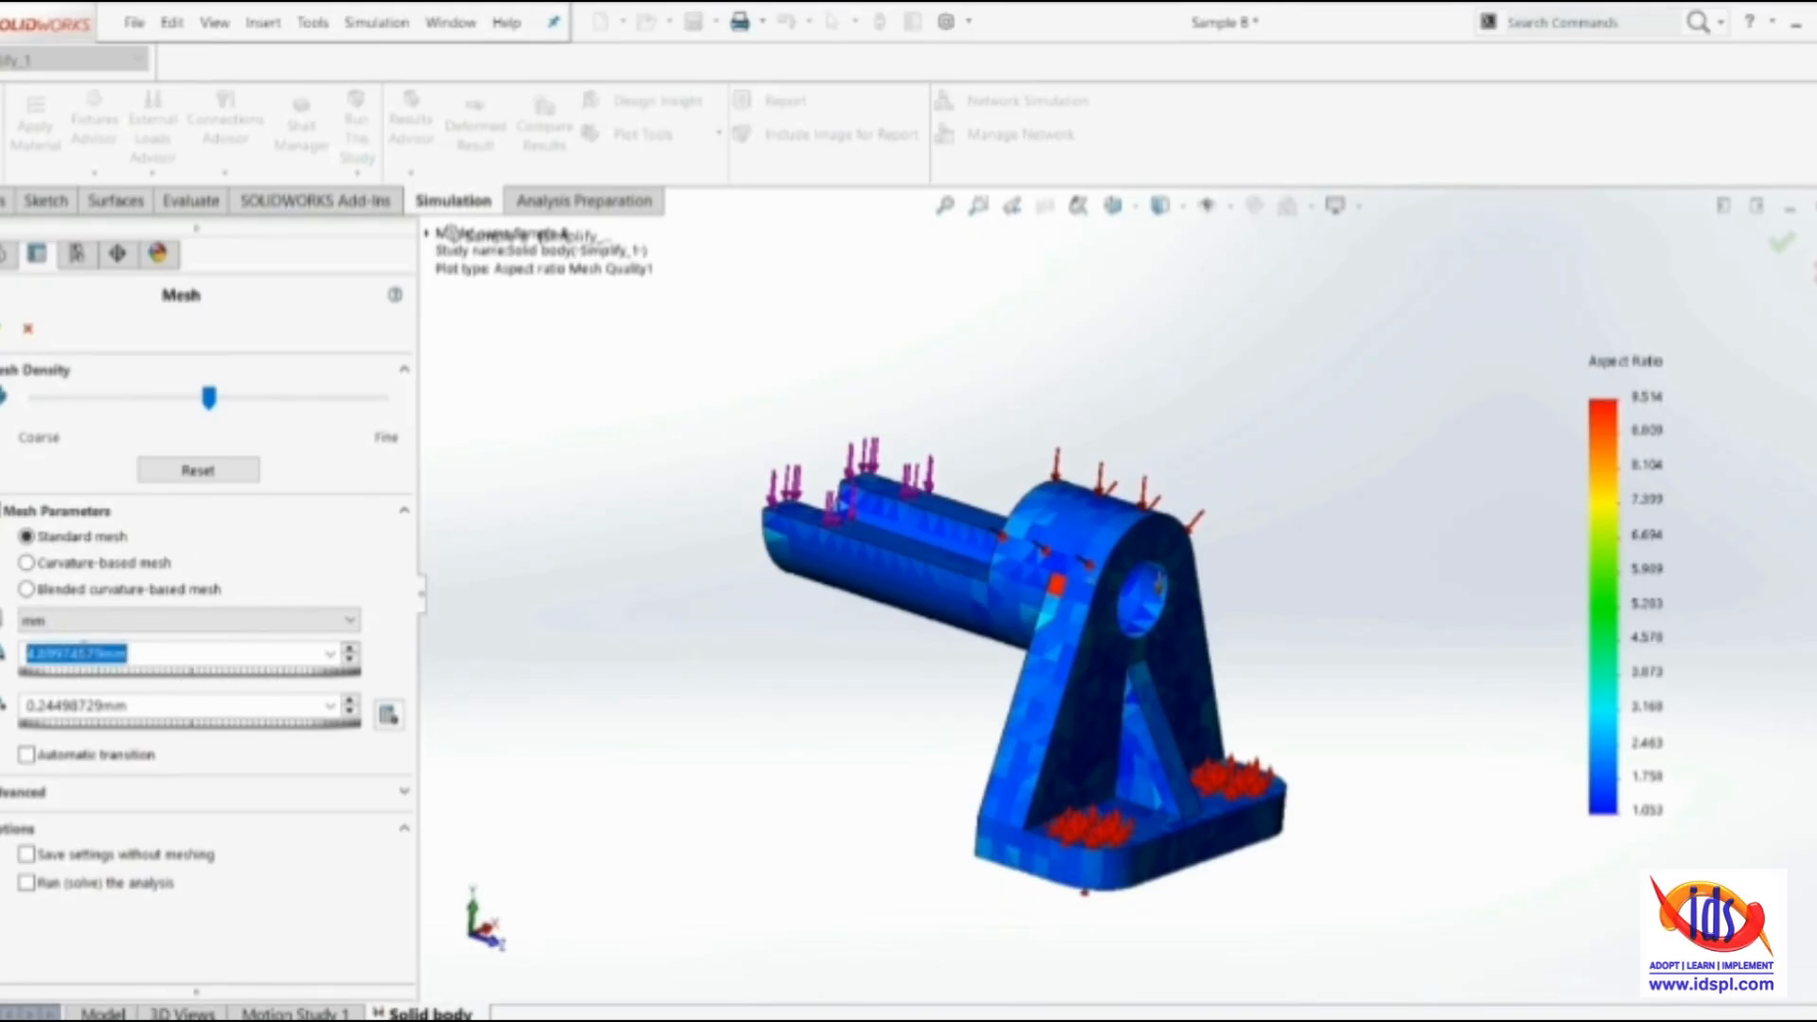
text(2.40mm)
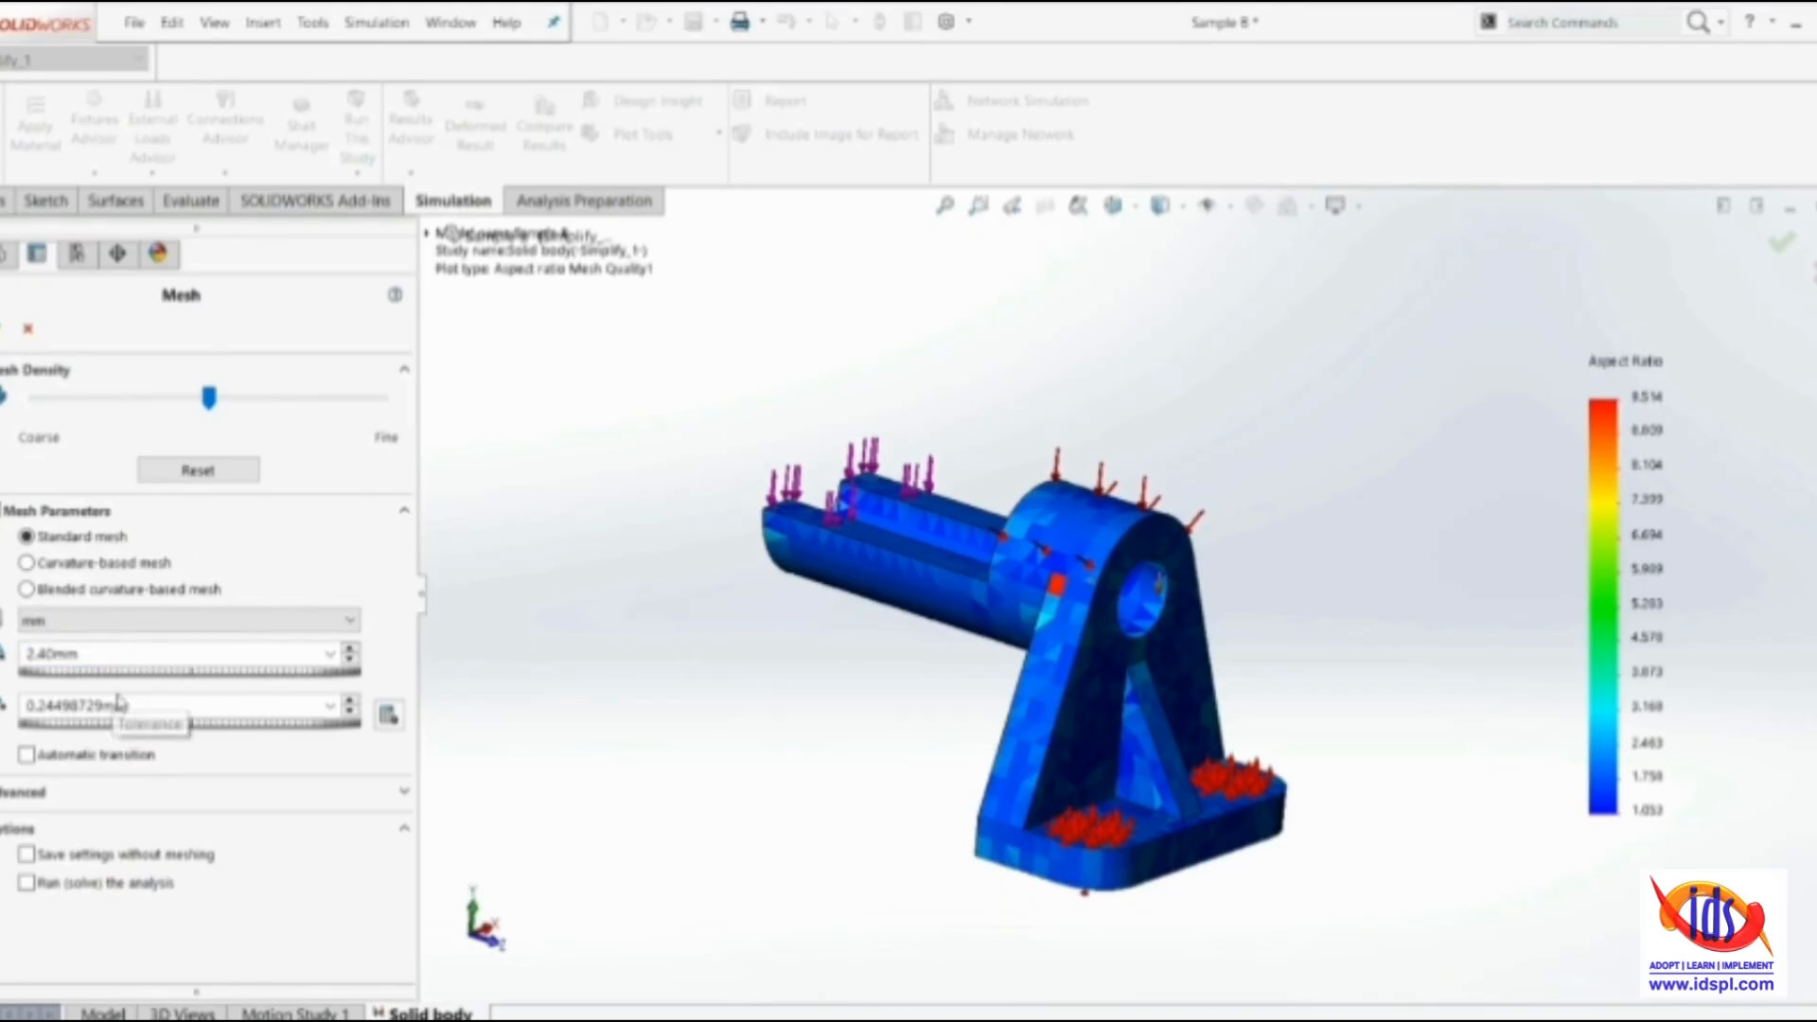
click(221, 539)
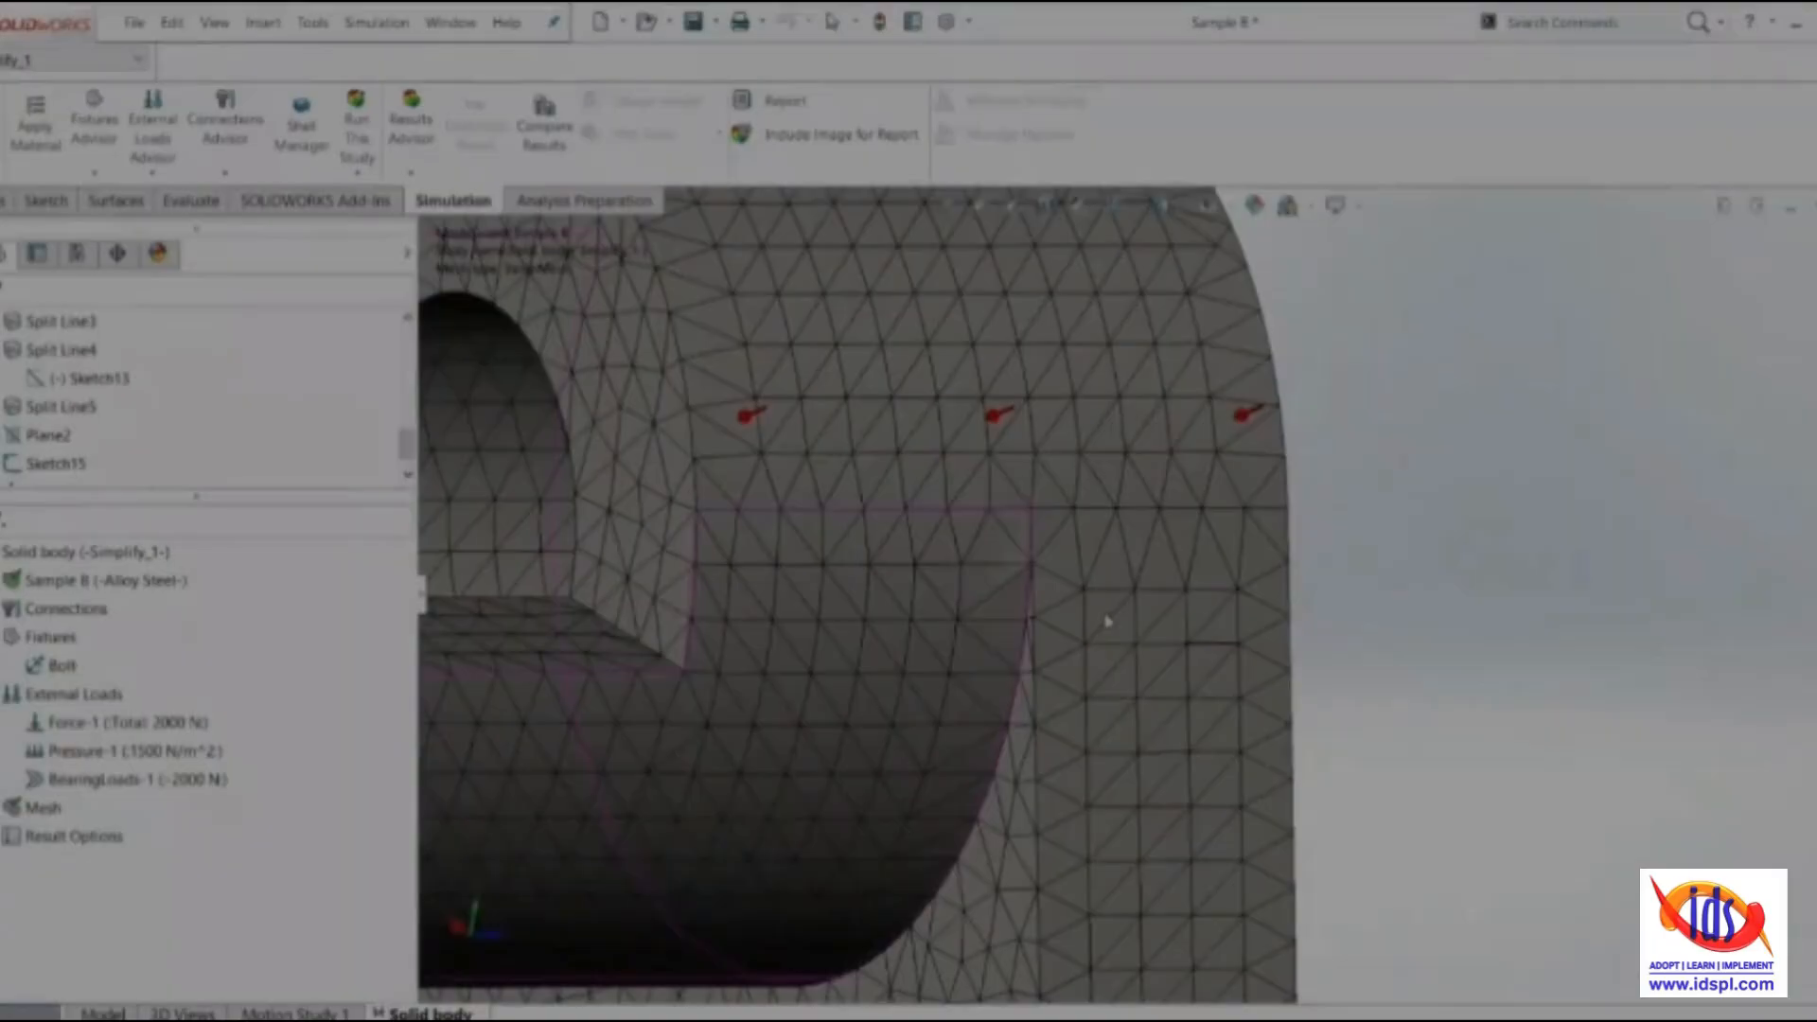
scroll(1007, 653, up, 5)
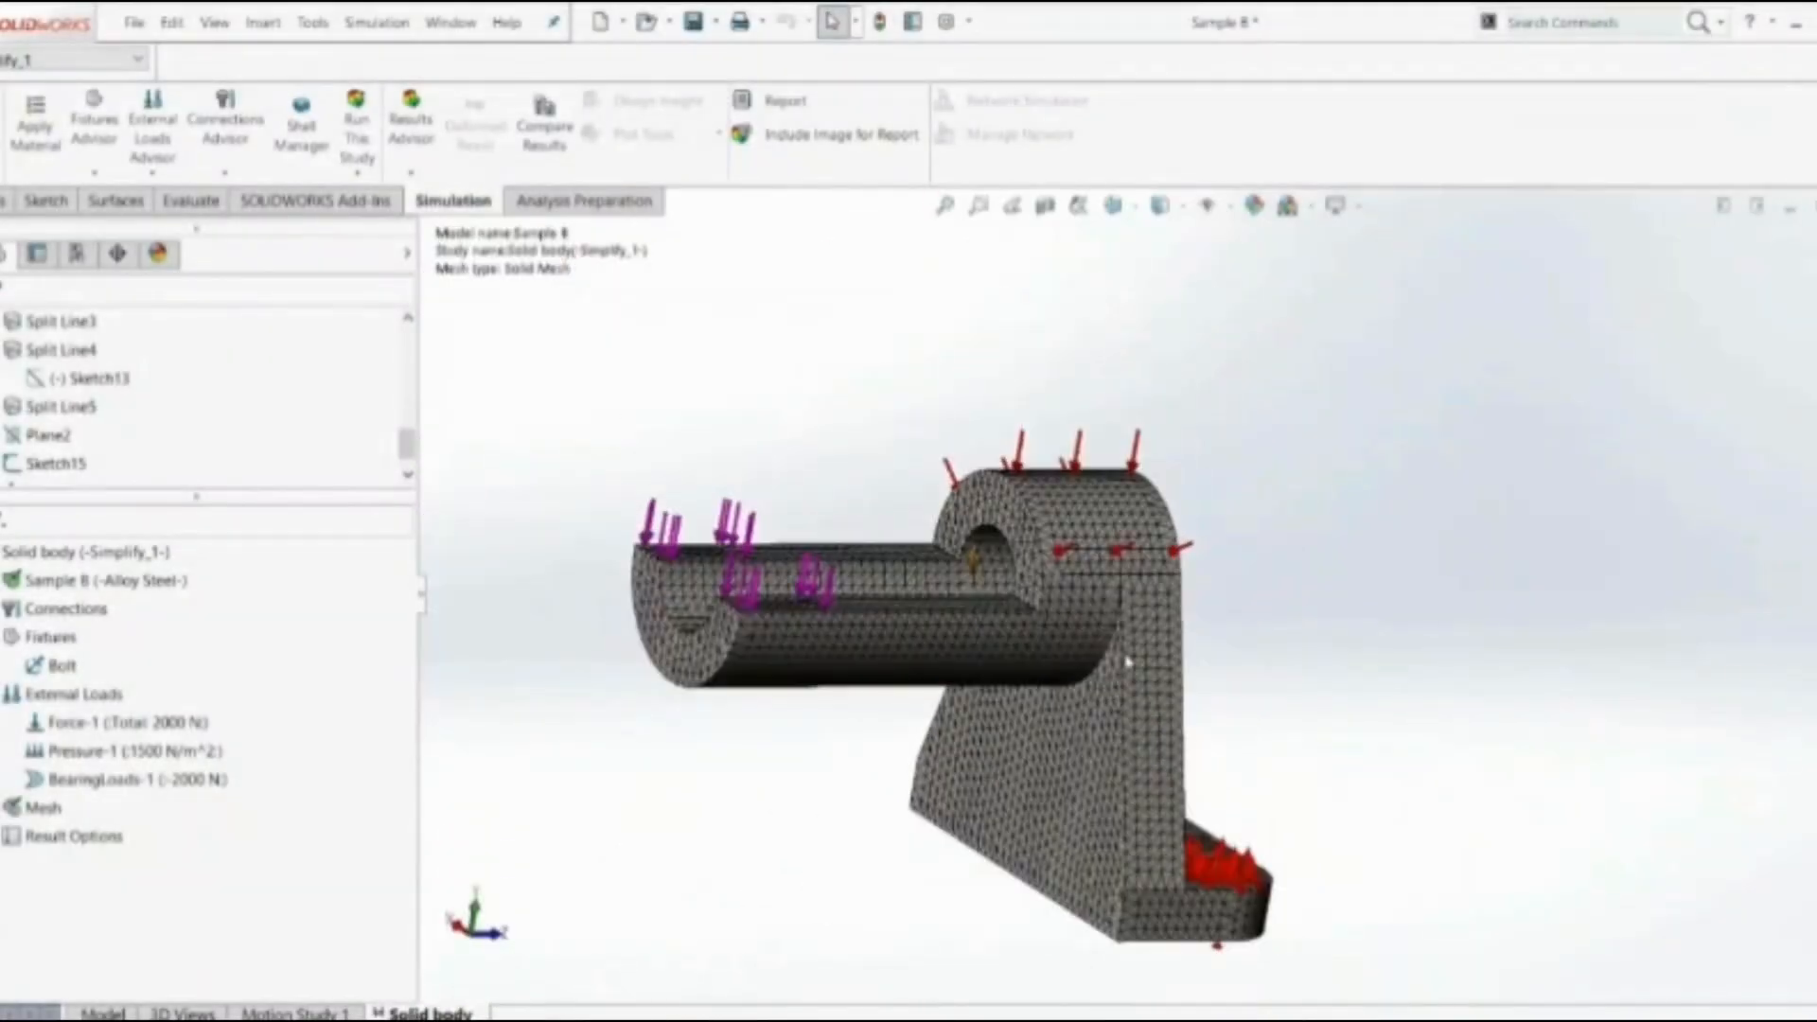
Review the 2.4 mm mesh's details, including node and element totals, maximum aspect ratio, aspect ratio percentages and distorted elements
middle_drag(1095, 622, 994, 701)
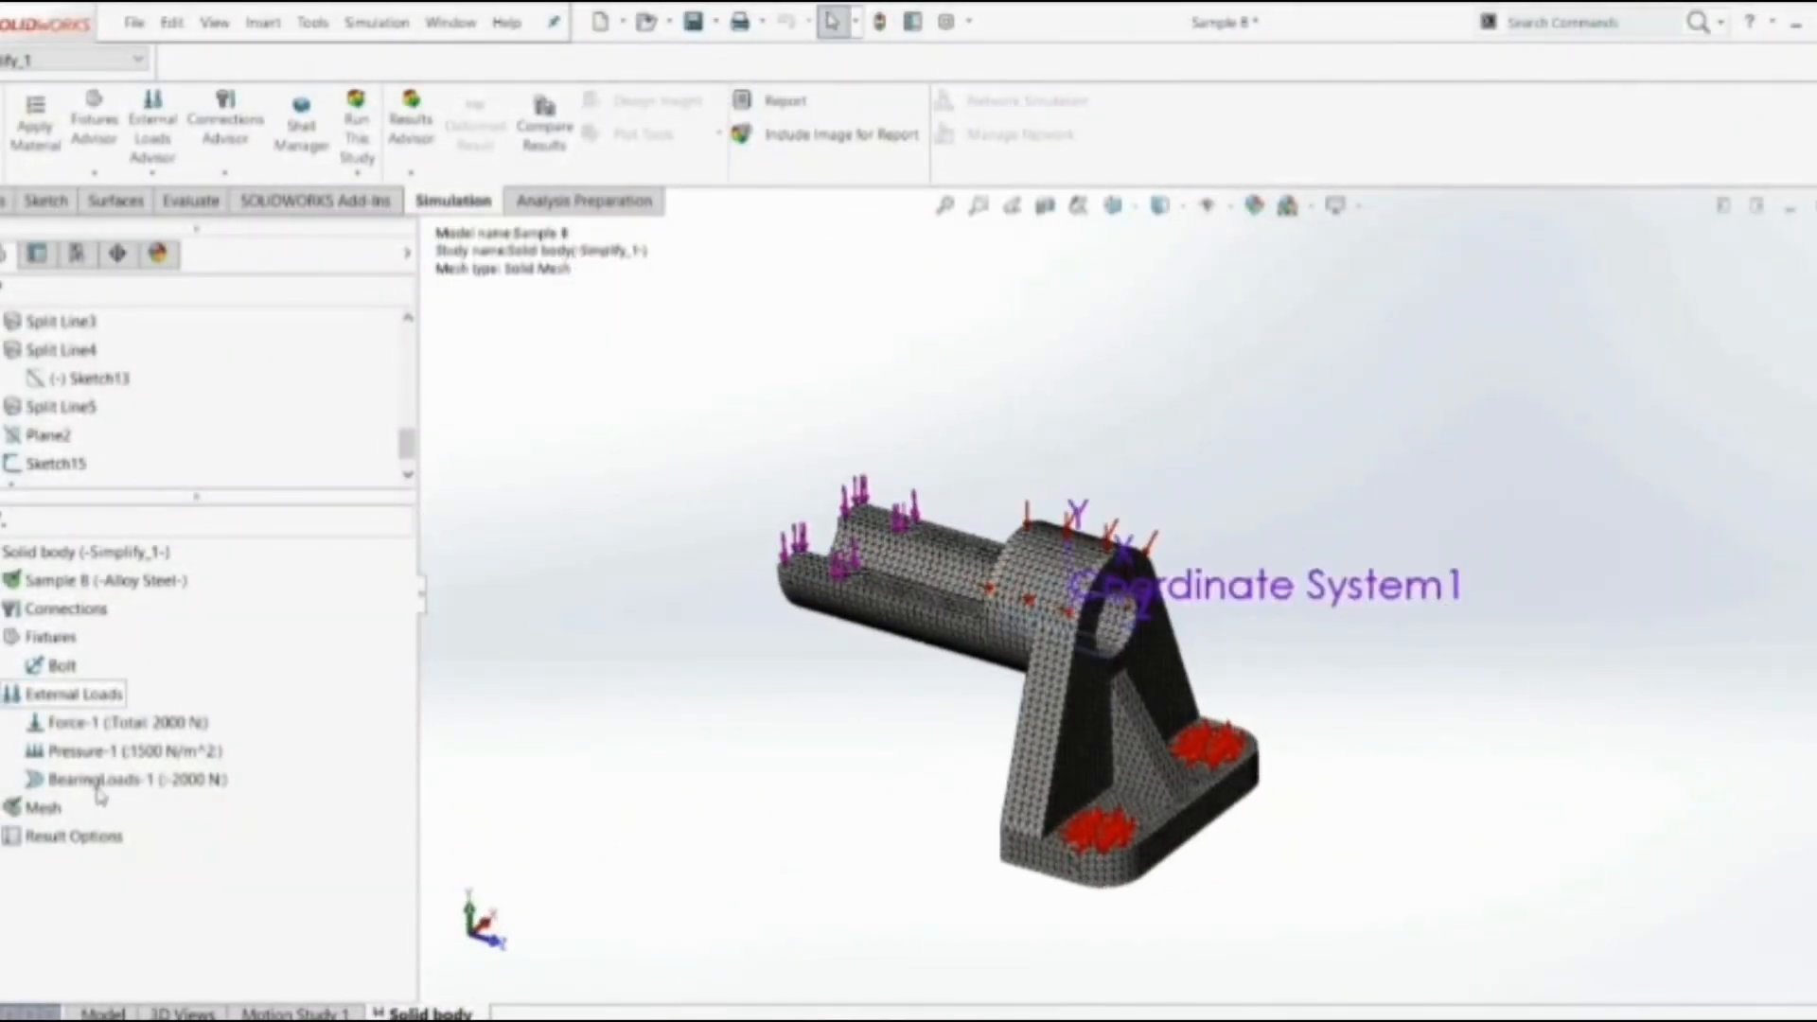
right_click(40, 810)
click(104, 525)
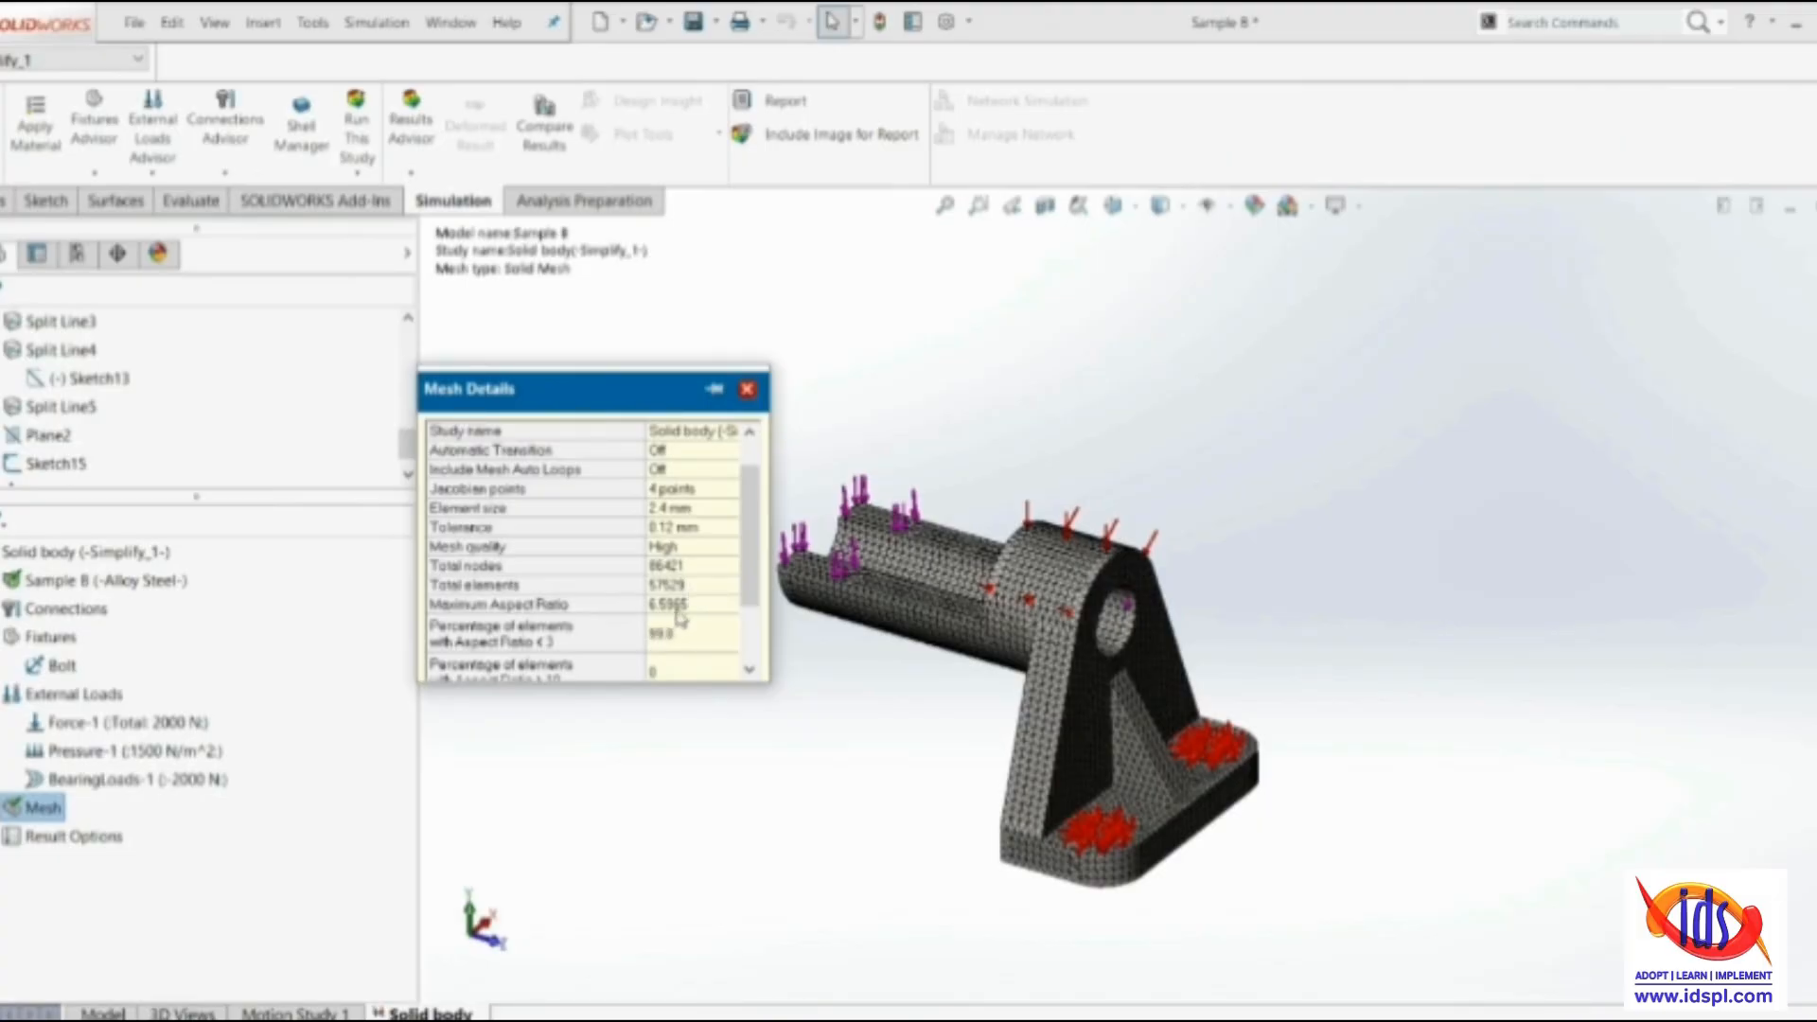
scroll(678, 621, down, 2)
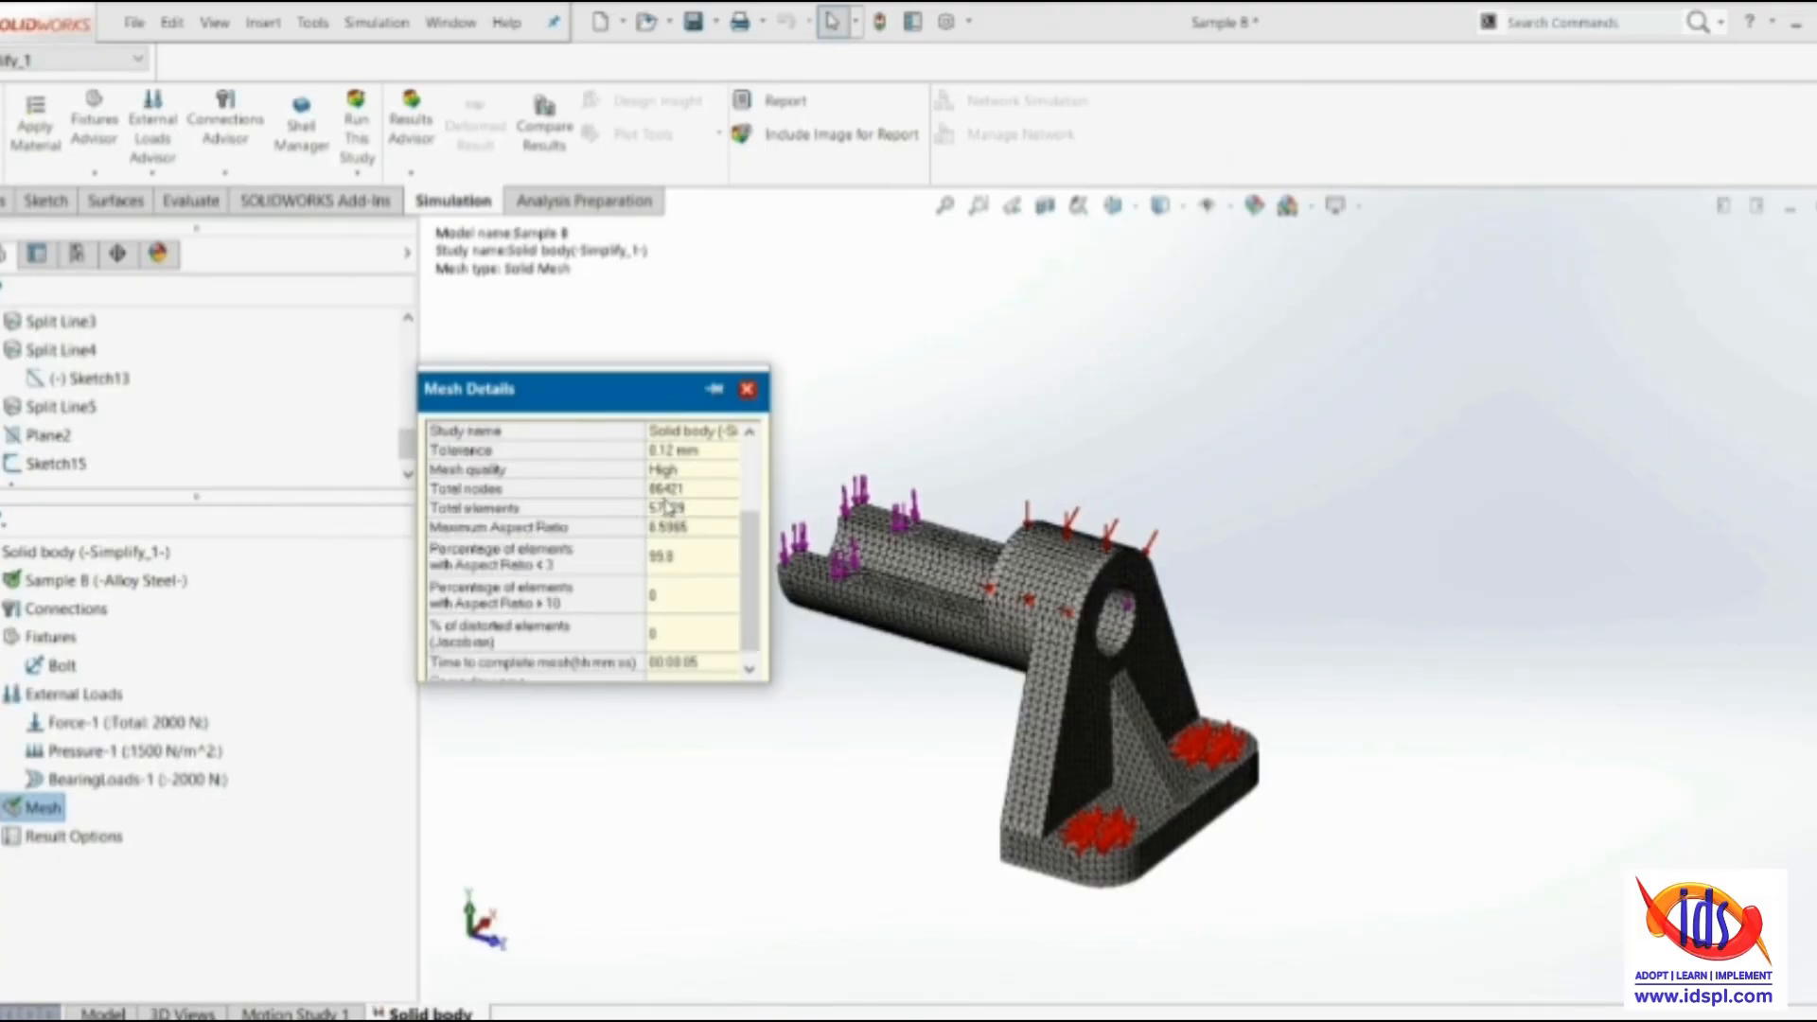
click(748, 391)
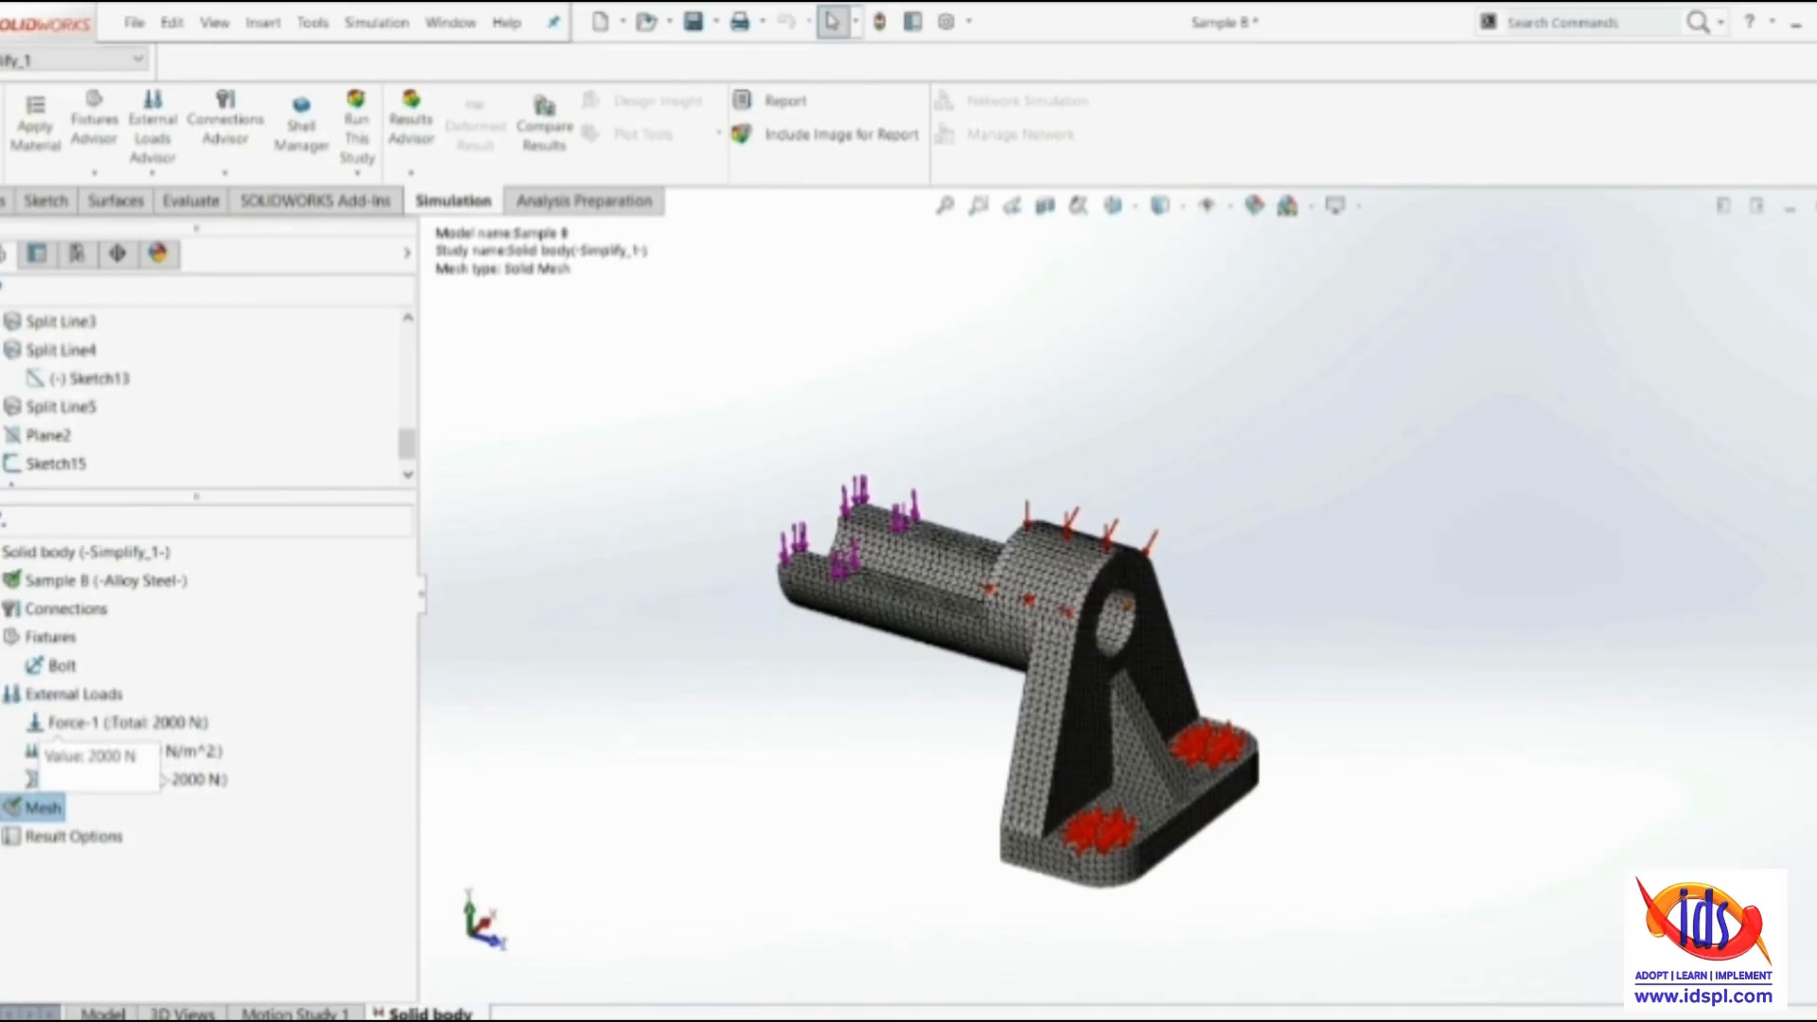
Display the Mesh Quality1 aspect ratio plot for the refined mesh and move its maximum label clear of the bracket
click(2, 808)
click(11, 836)
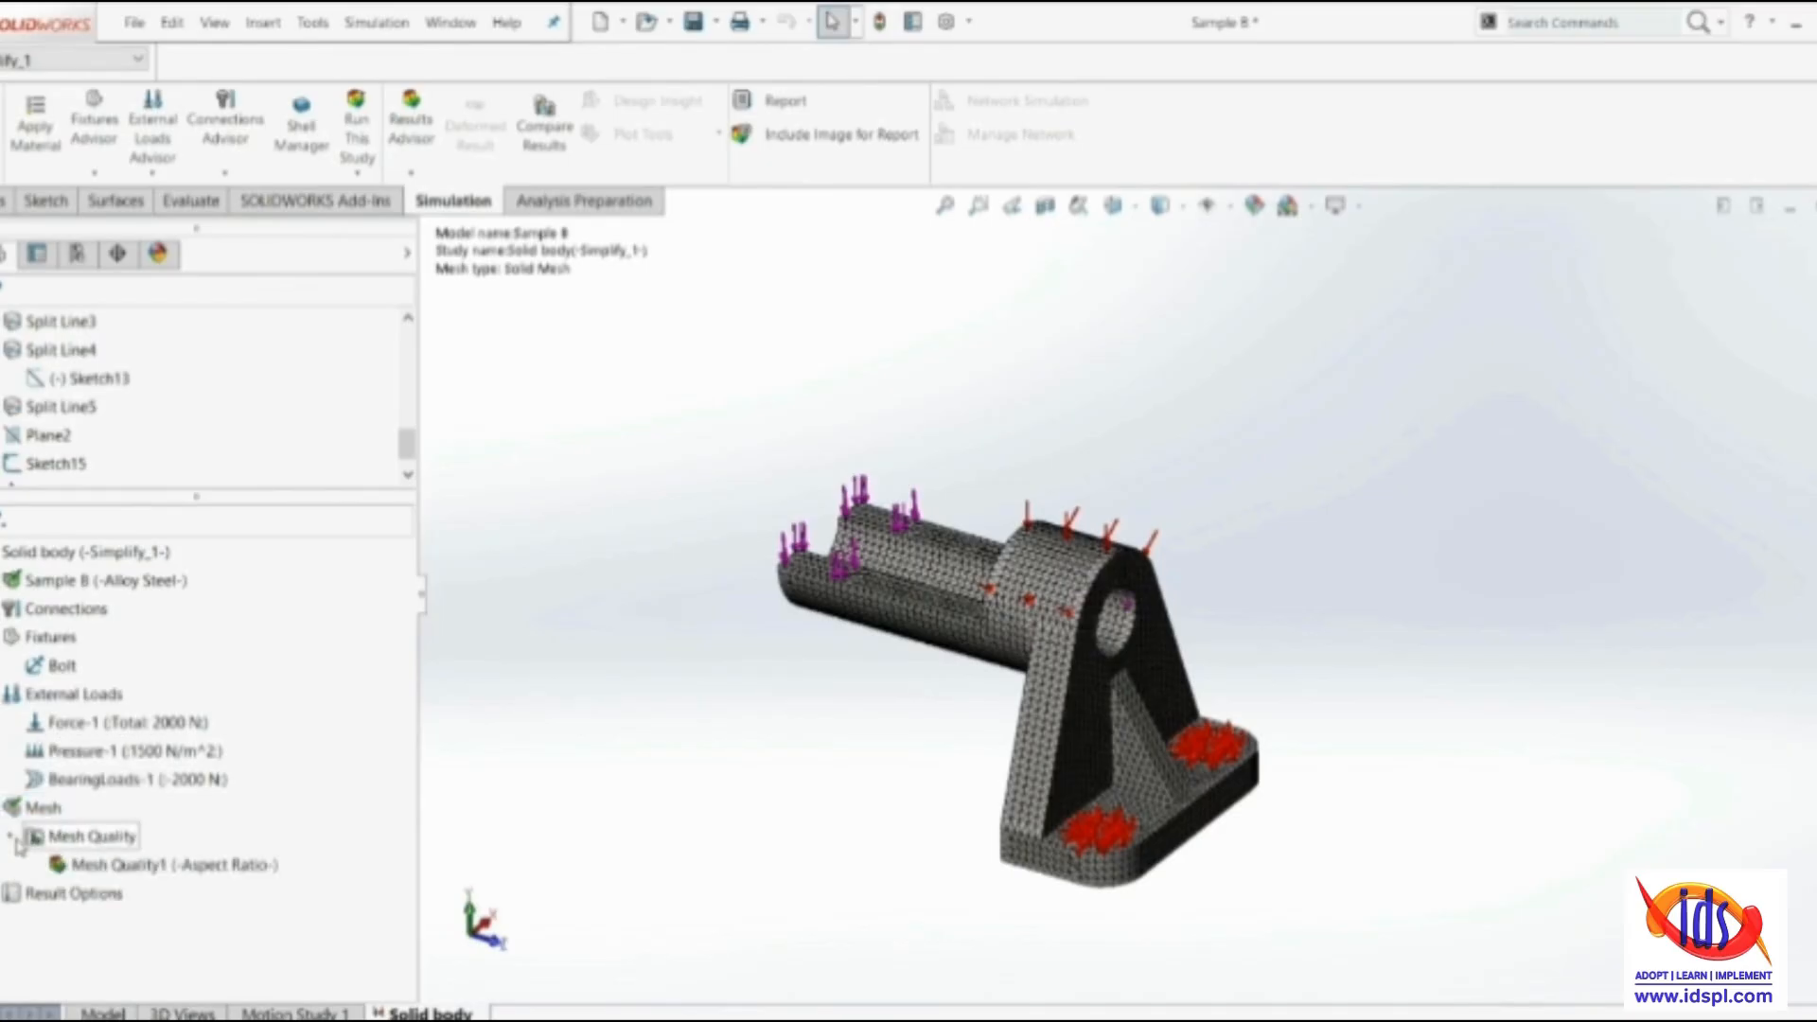
double_click(78, 869)
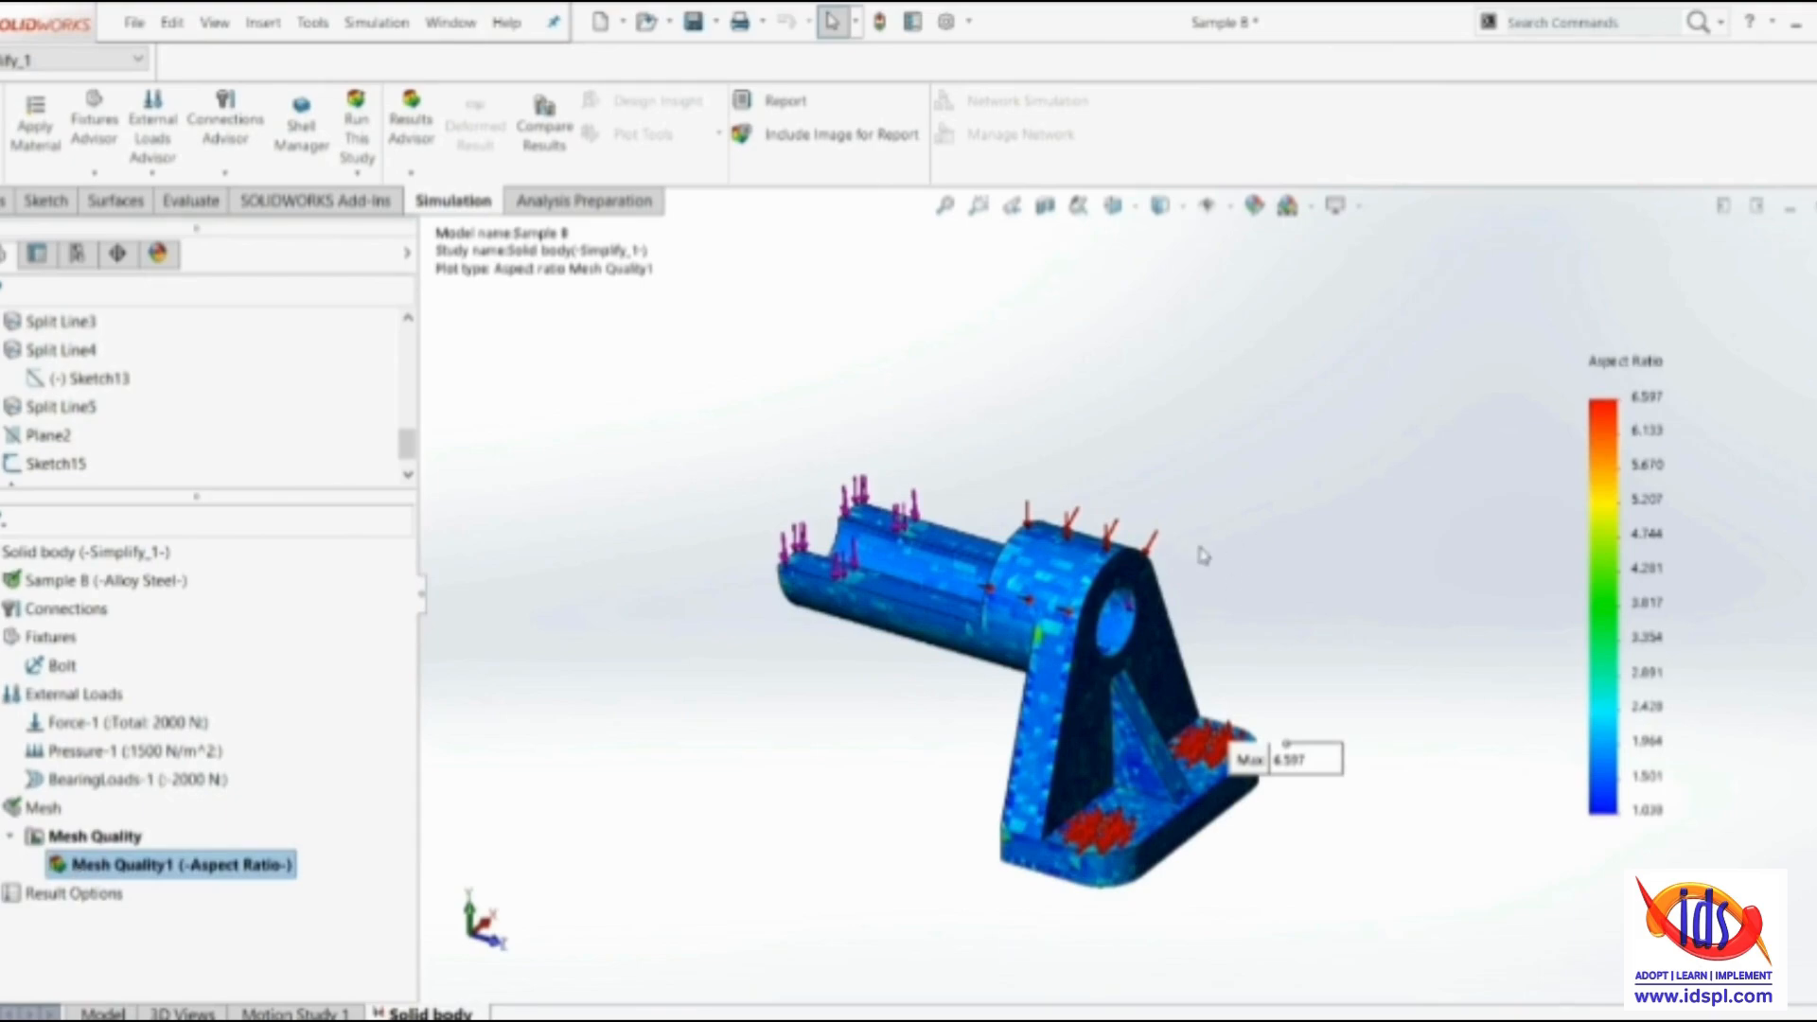
scroll(1183, 596, down, 3)
mouse_move(1336, 871)
mouse_down()
mouse_move(1399, 631)
mouse_move(1476, 454)
mouse_up()
scroll(1302, 837, down, 8)
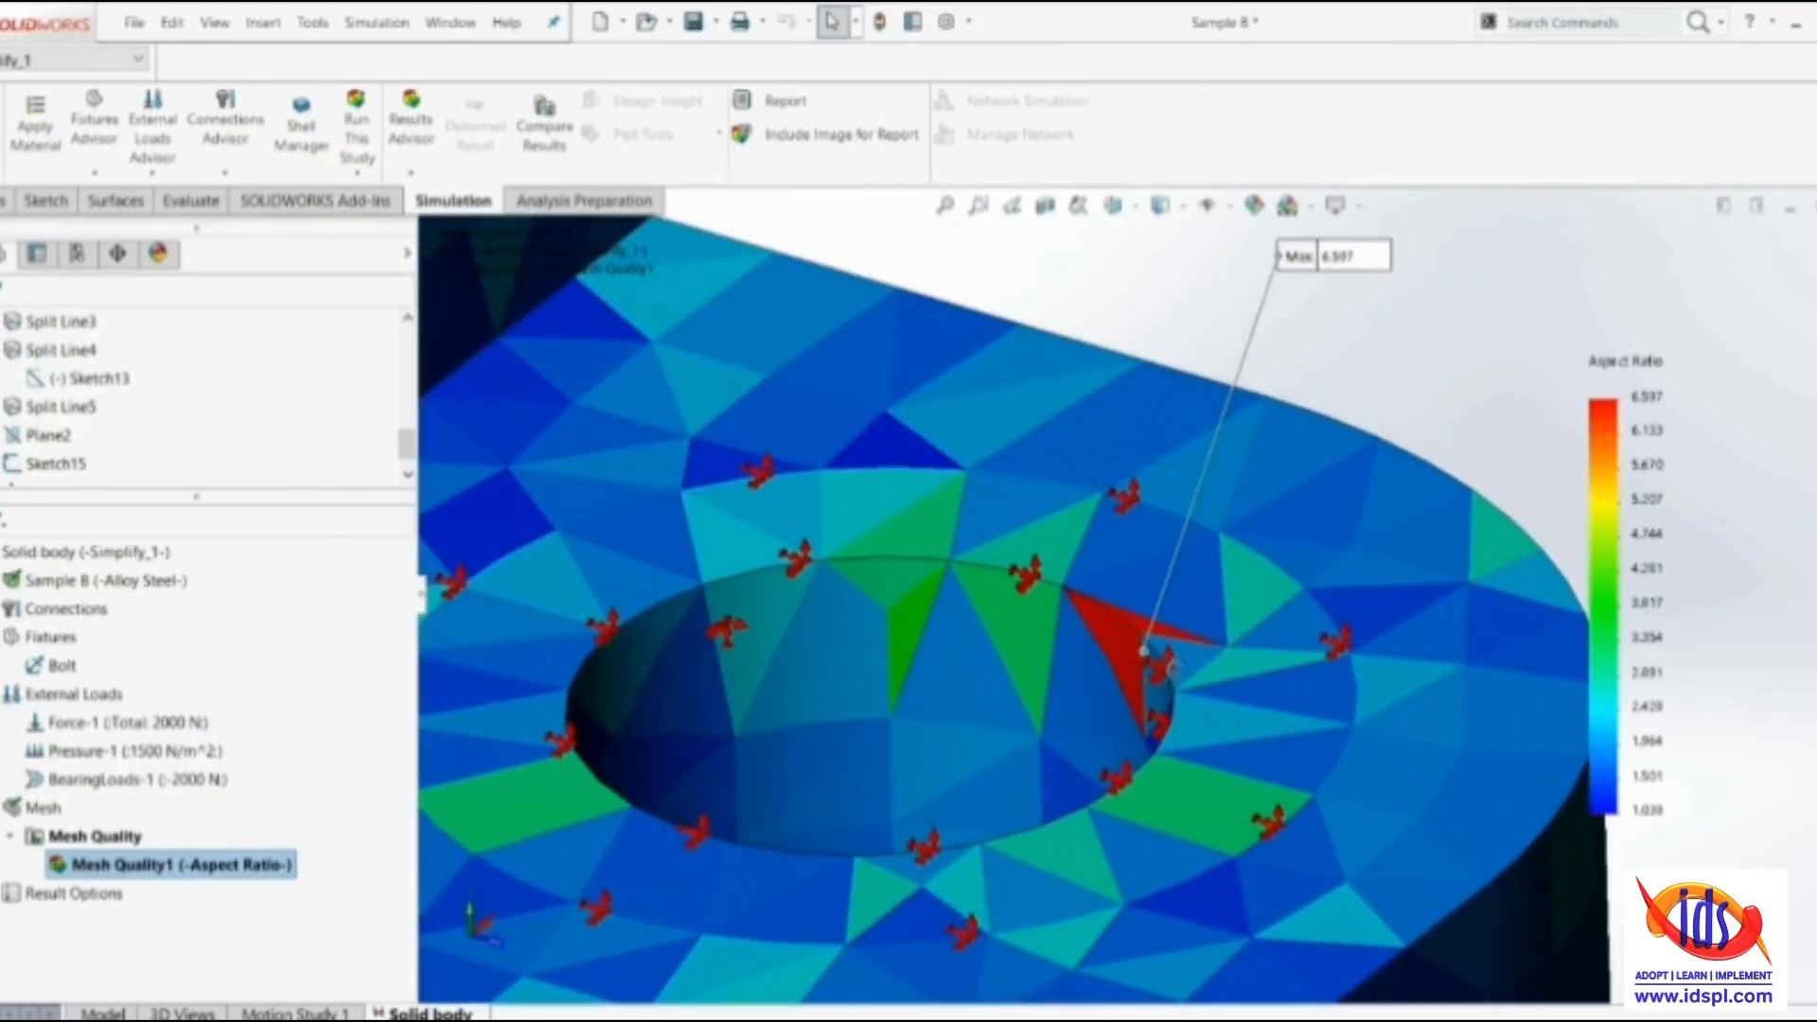
Inspect the element marked by the maximum annotation at the base's bolt hole edge and compare it with the surrounding elements
middle_drag(1173, 668, 1189, 771)
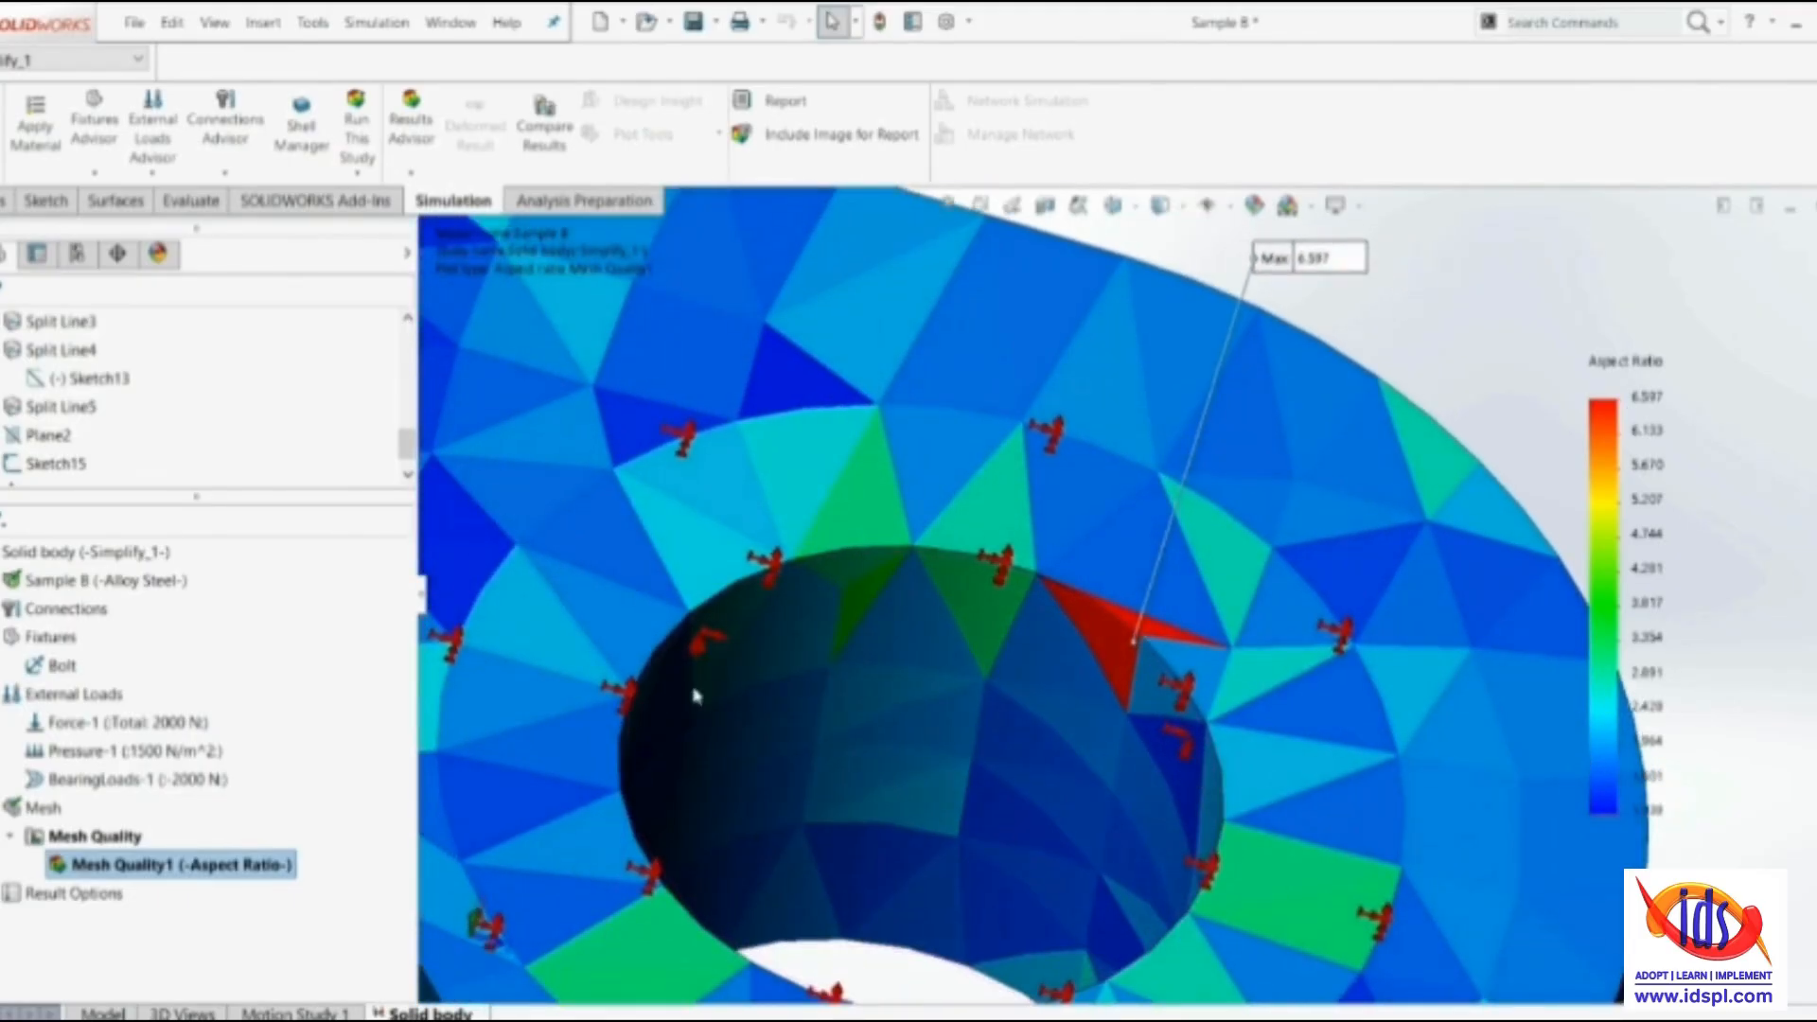
scroll(1150, 649, up, 8)
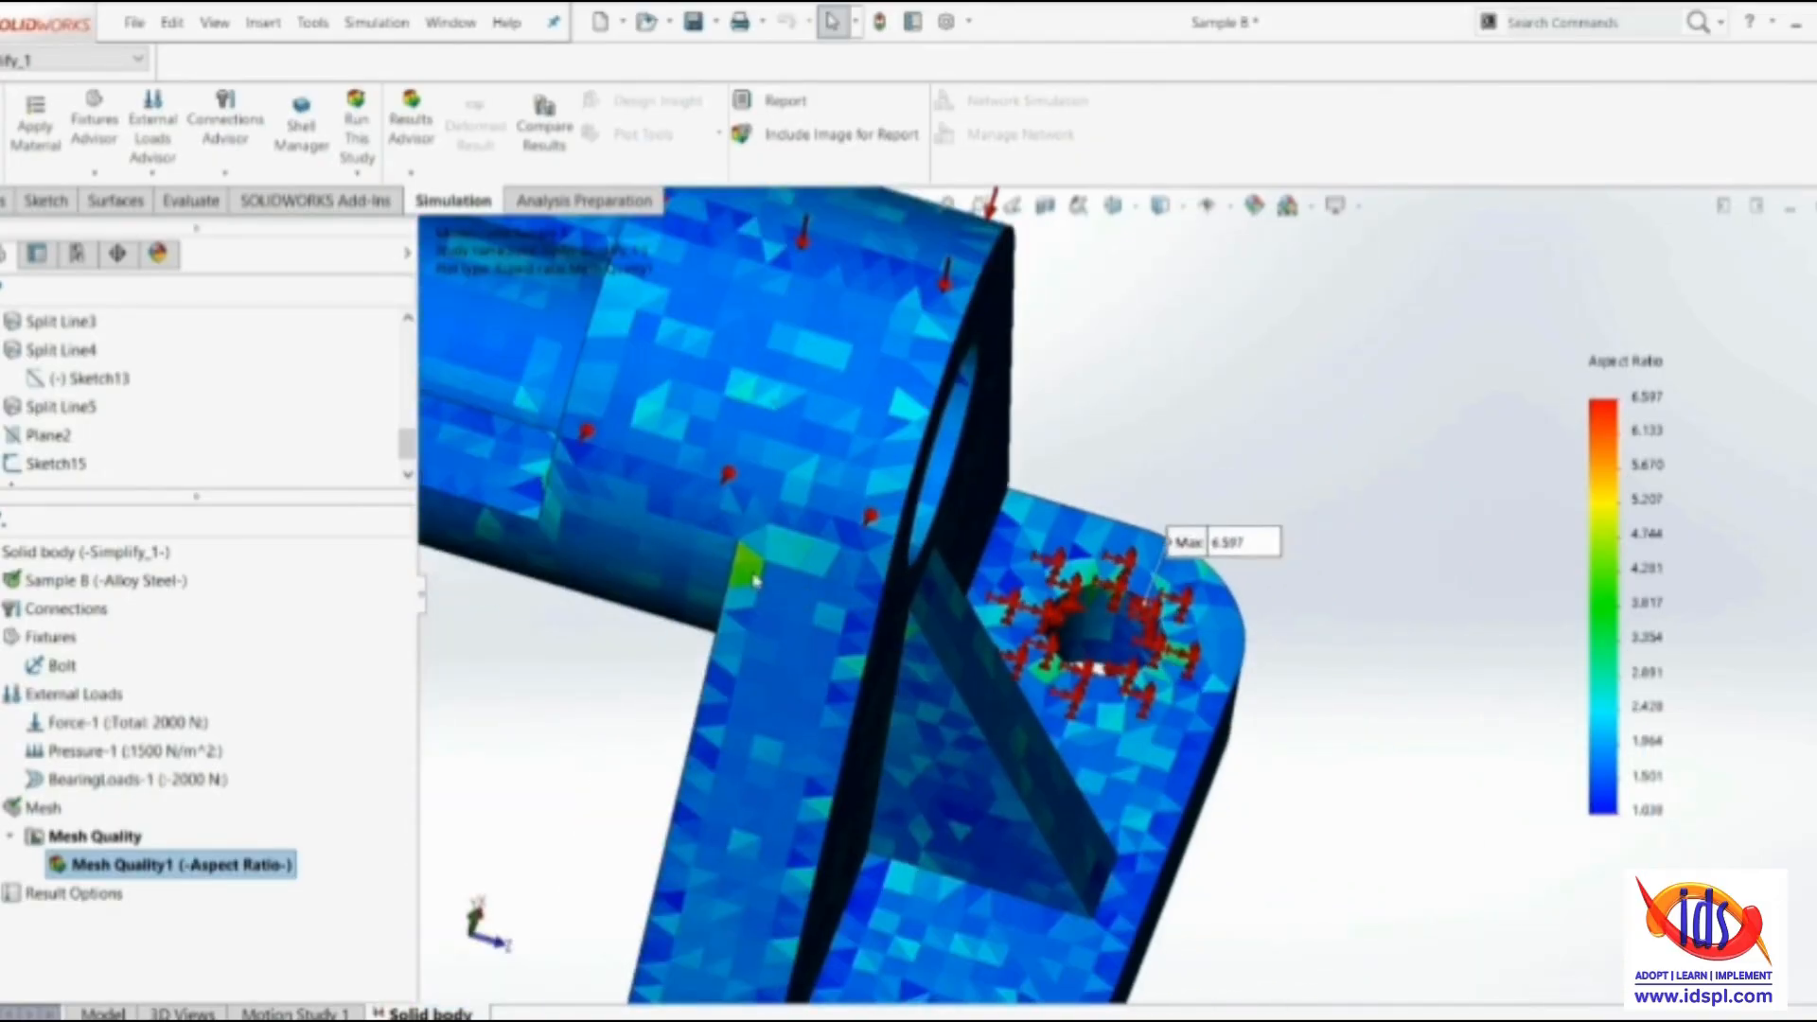
scroll(751, 568, down, 3)
scroll(1467, 603, down, 5)
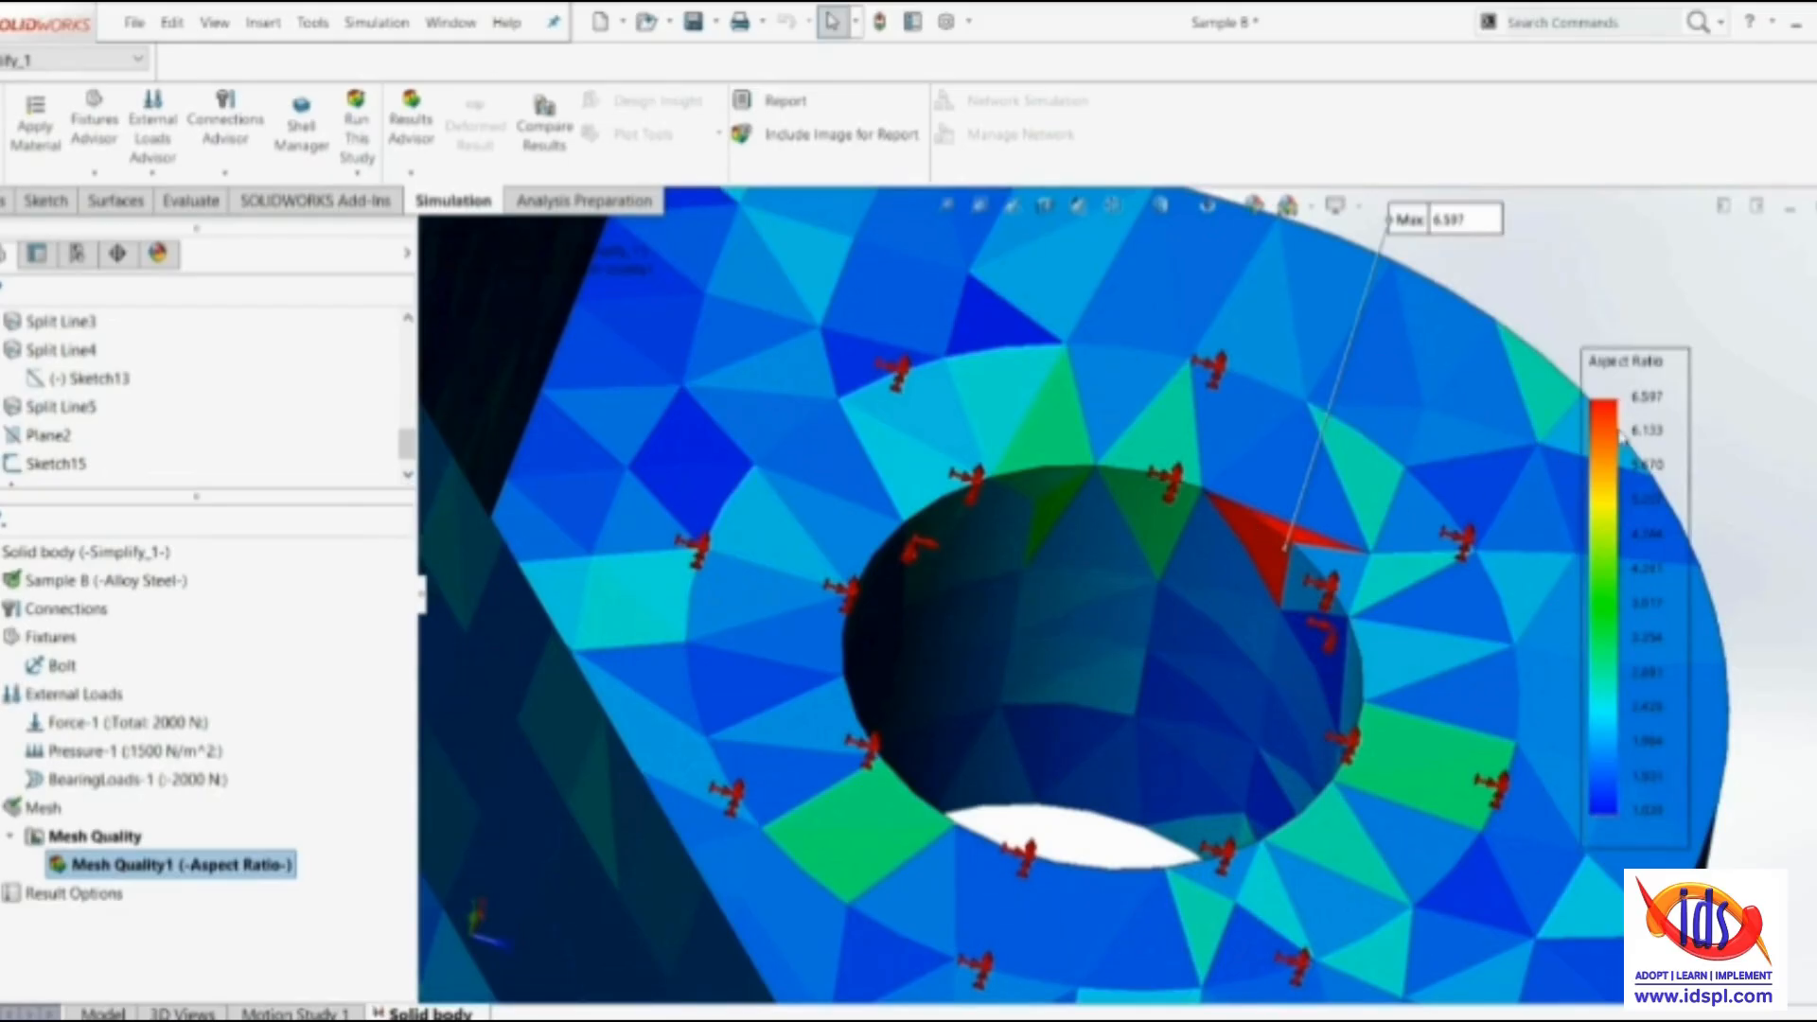
scroll(1337, 676, up, 6)
scroll(1338, 675, up, 5)
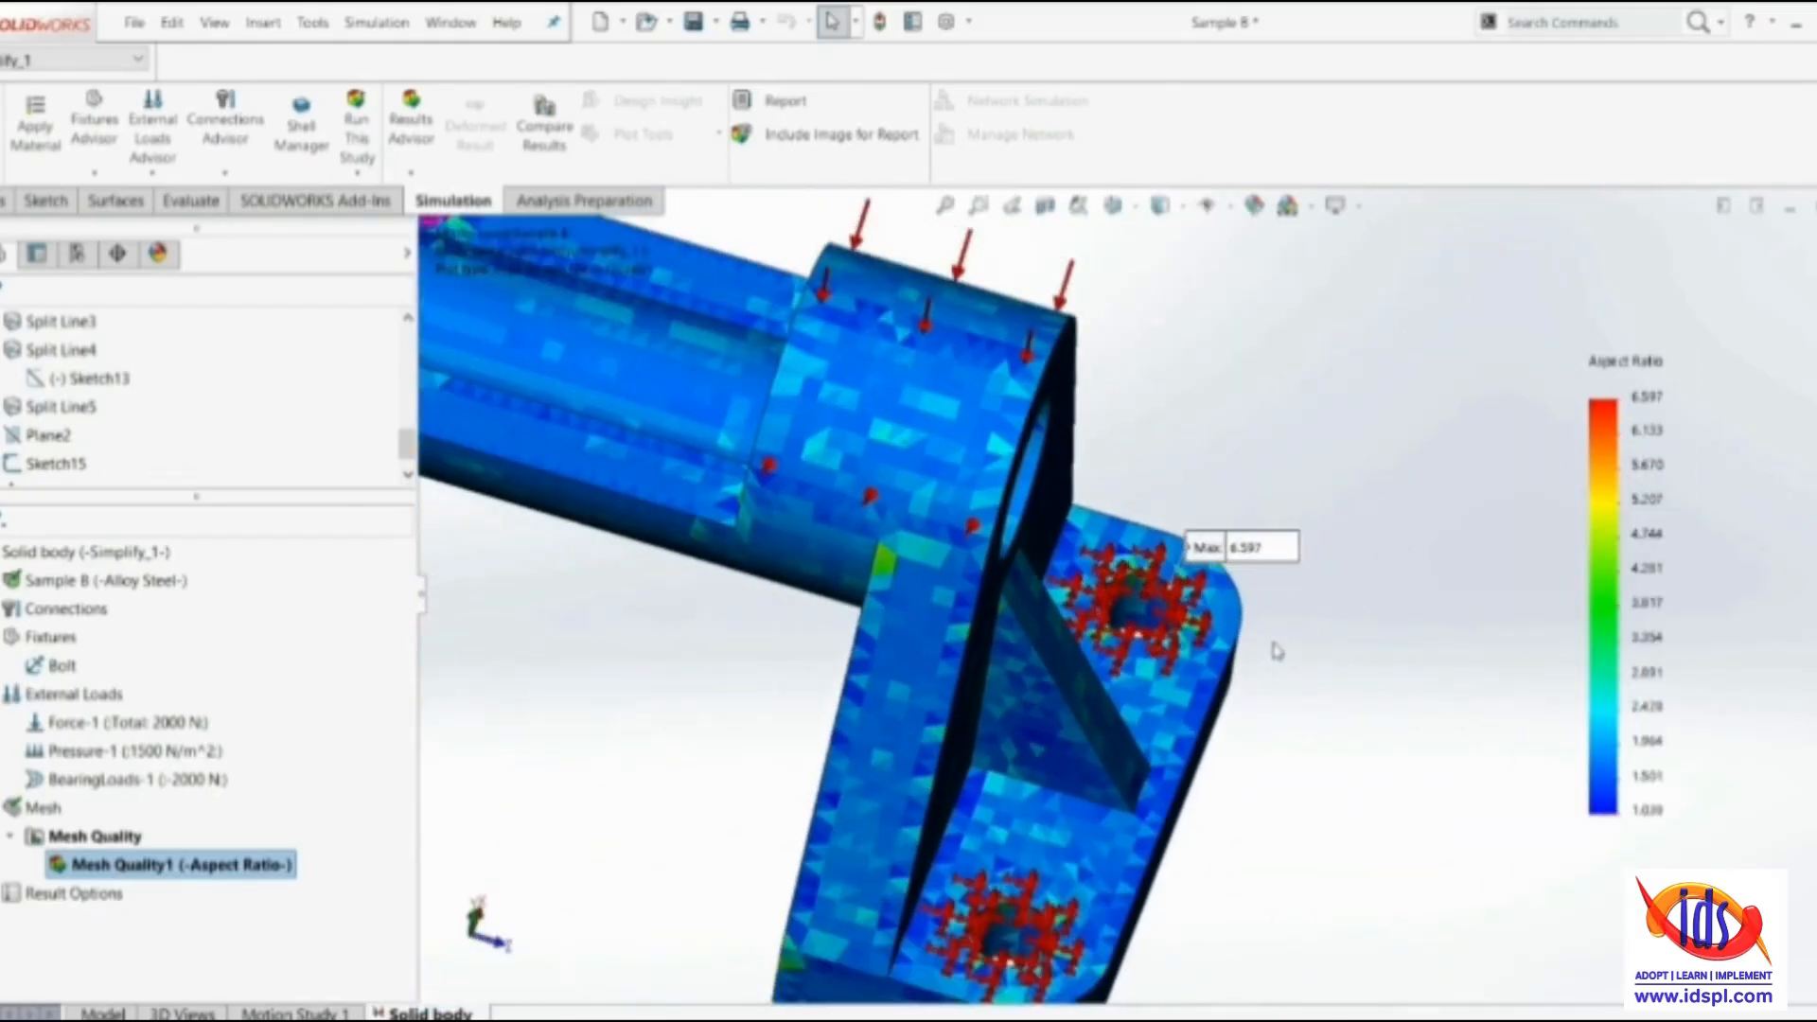
middle_drag(1249, 660, 1107, 663)
middle_drag(1107, 662, 969, 660)
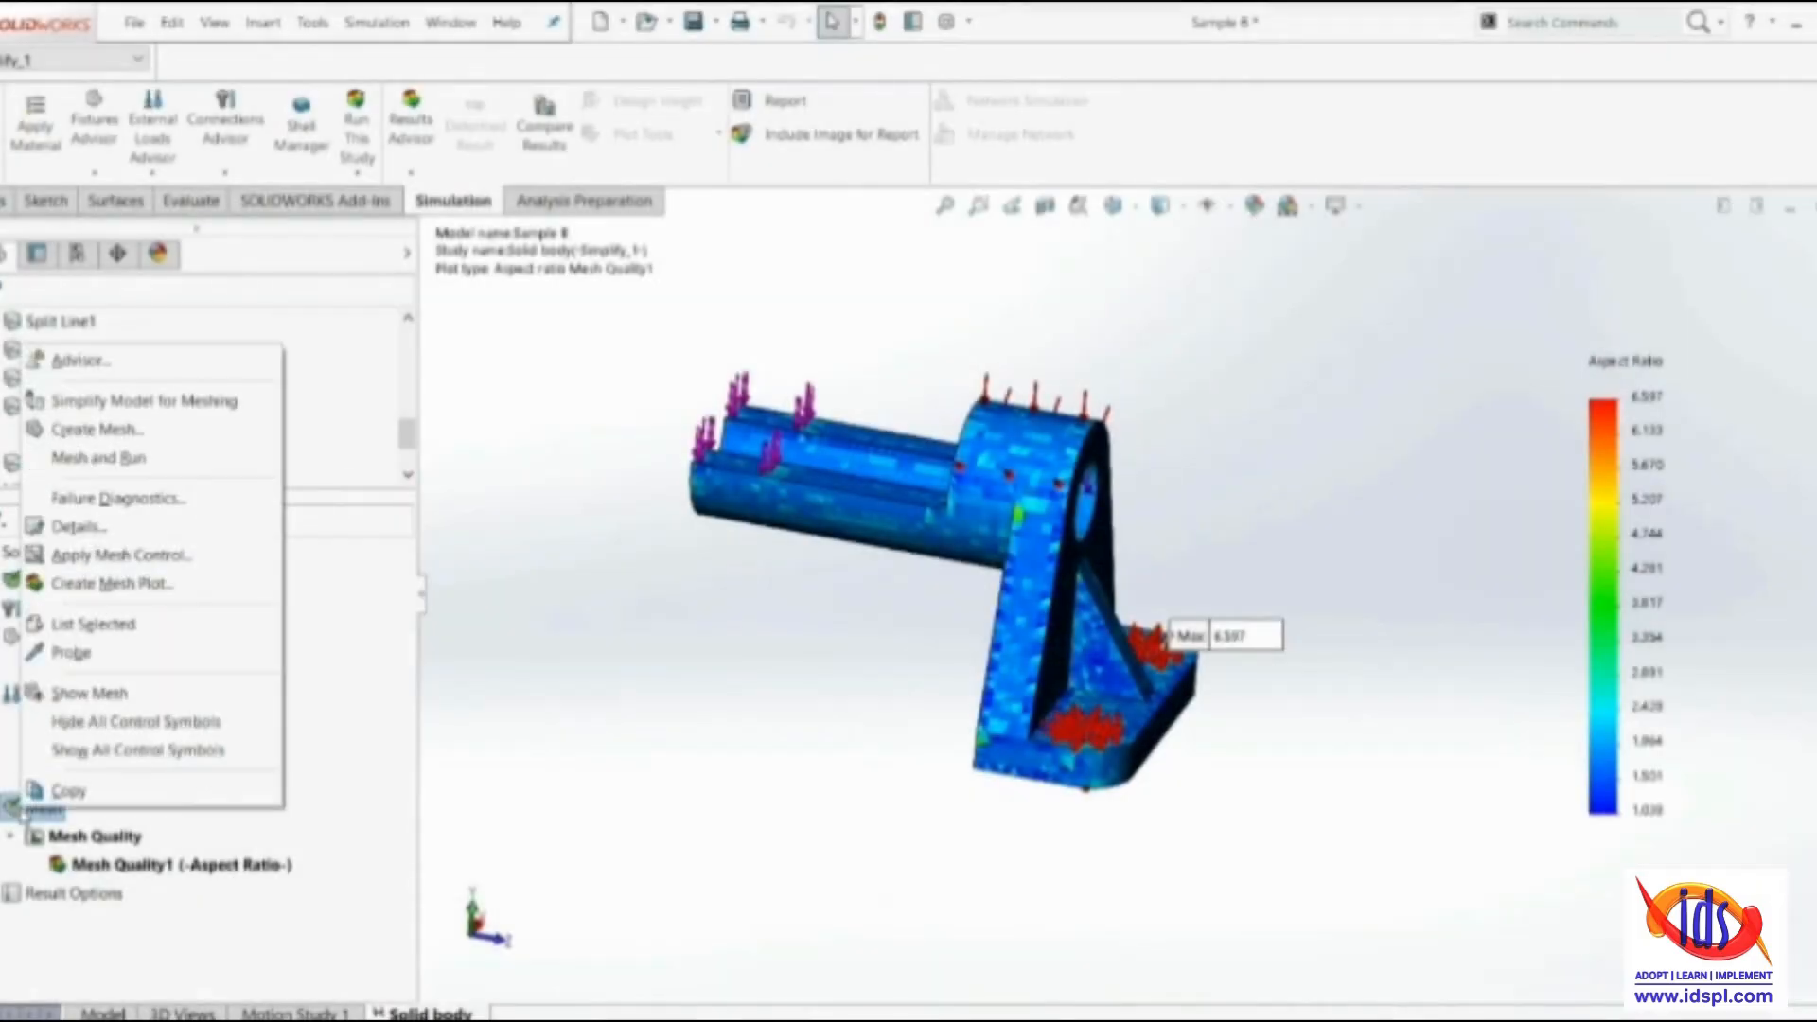
Remesh the study as a standard mesh with the density reset to the default 4.89974579 mm element size and automatic transition enabled
click(52, 424)
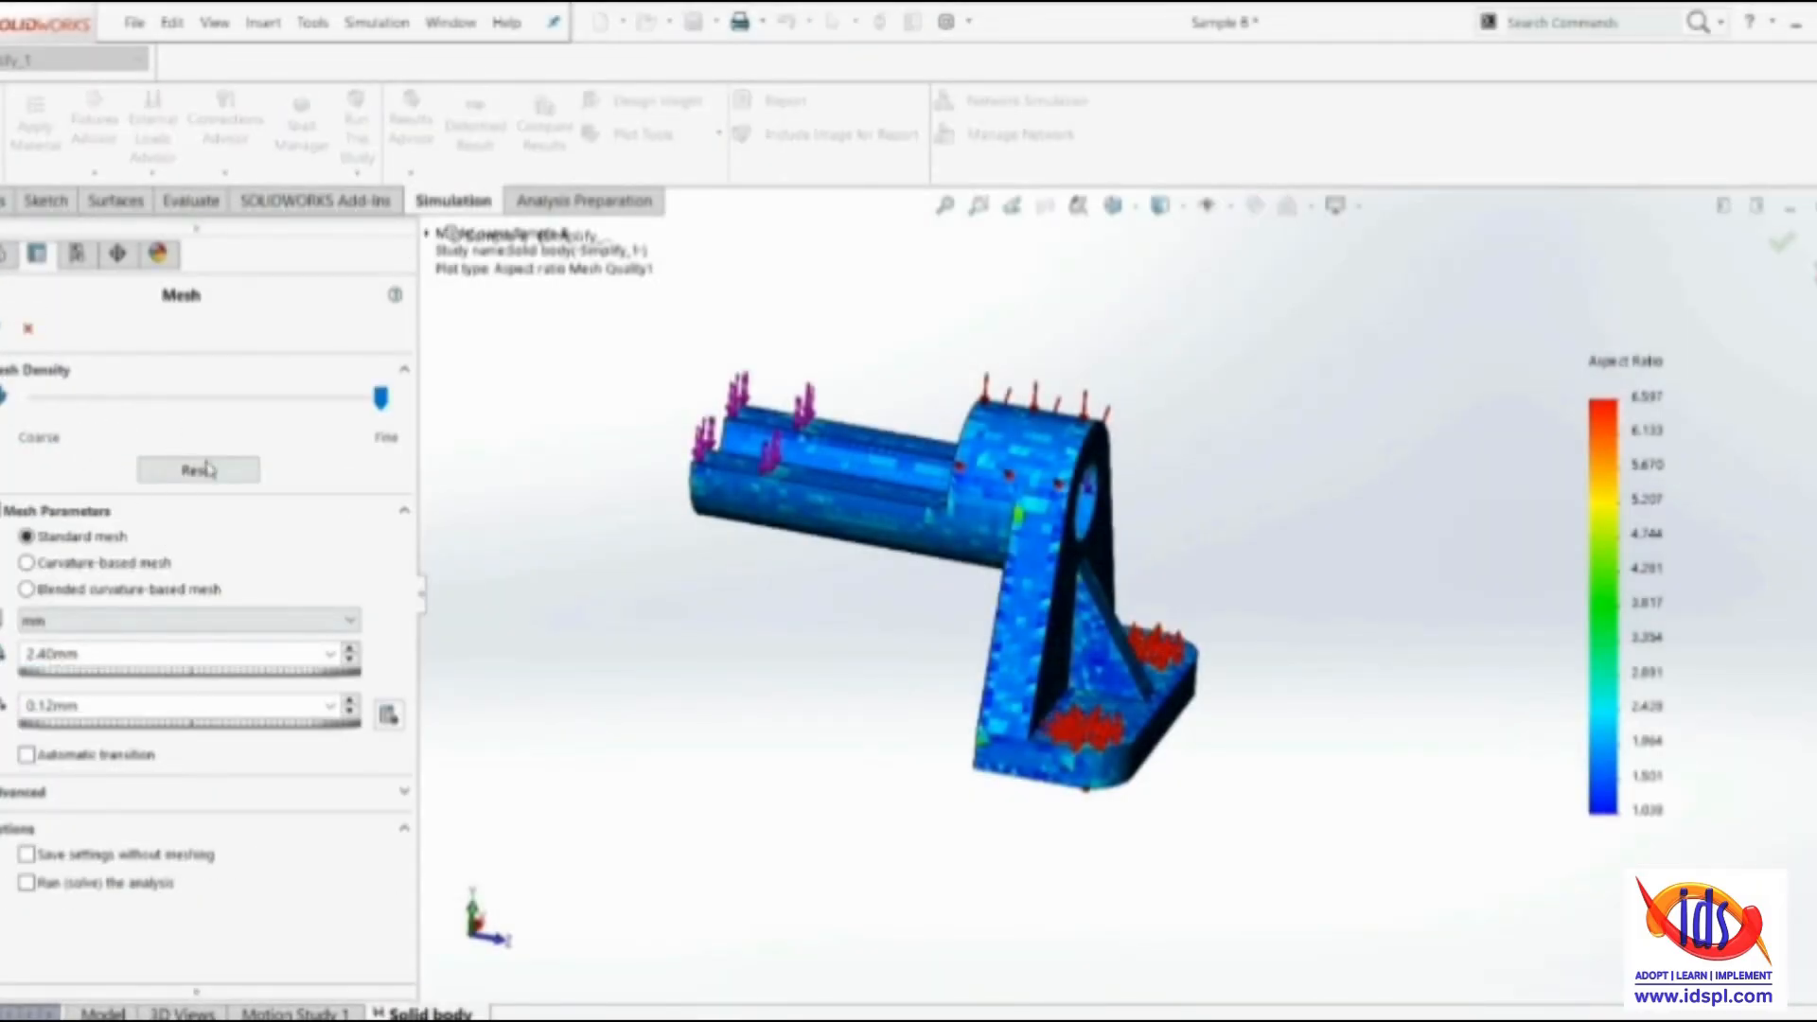
click(210, 476)
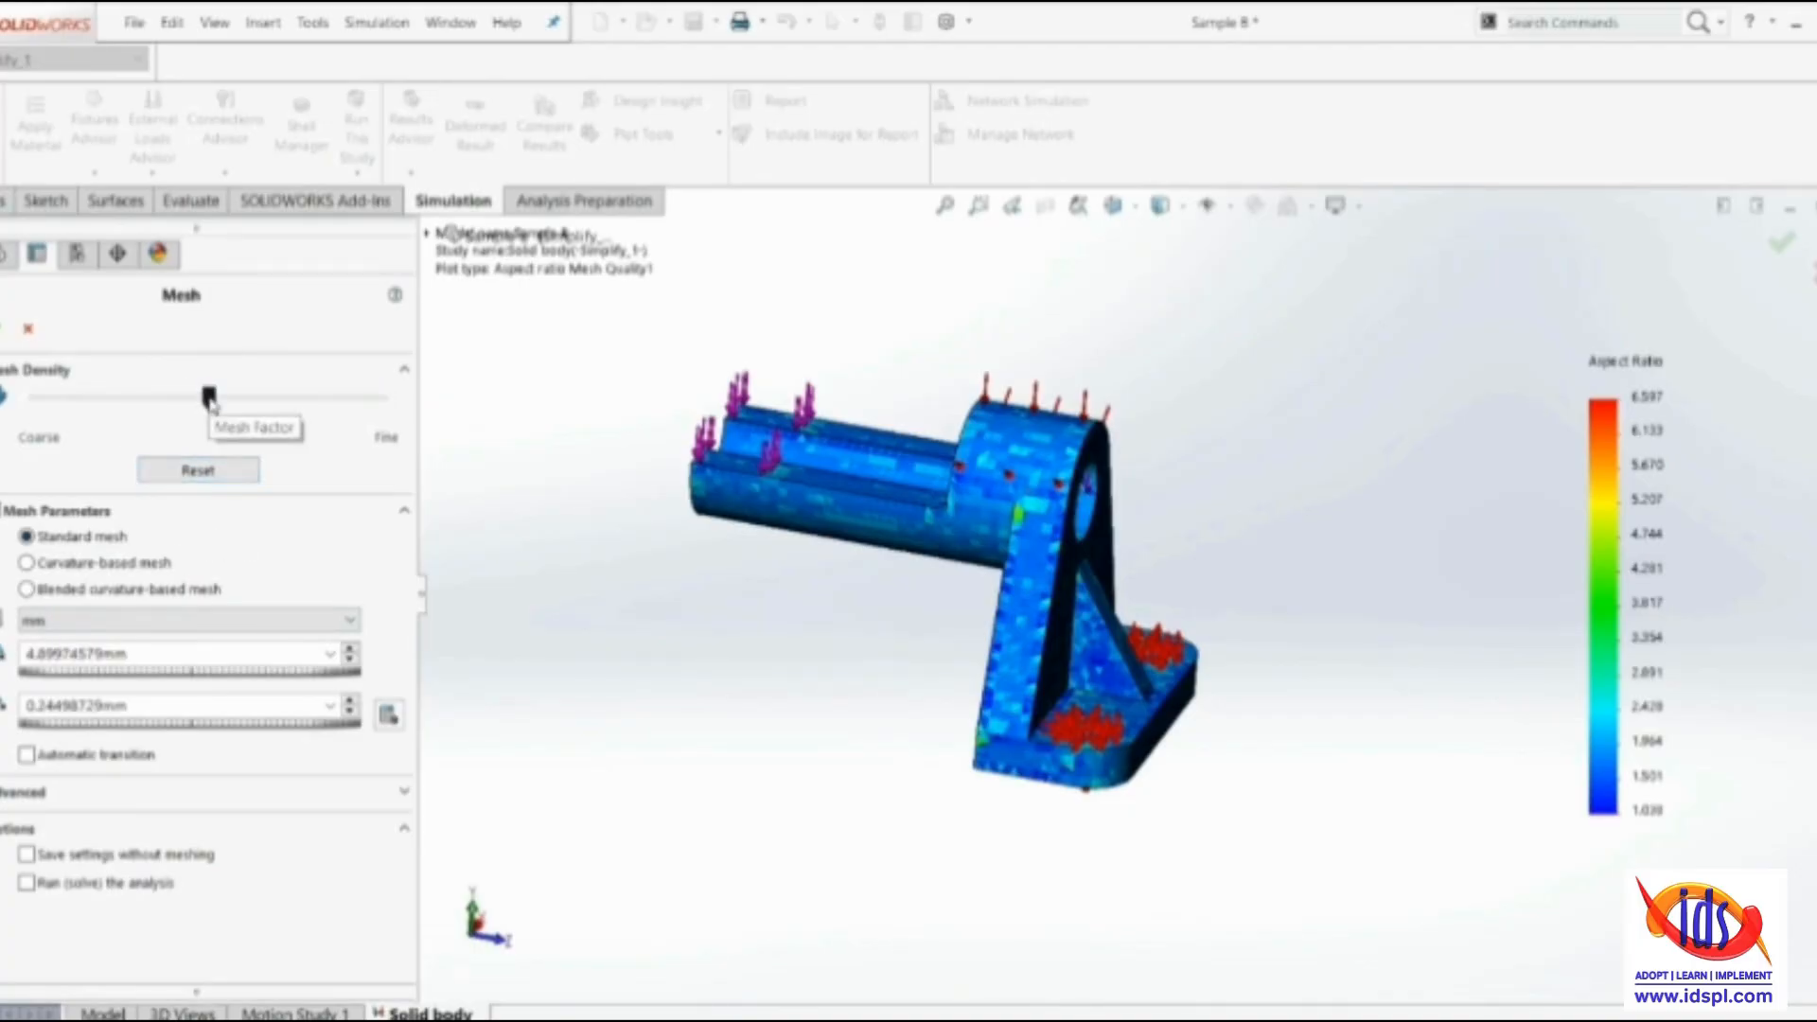
drag(209, 397, 281, 399)
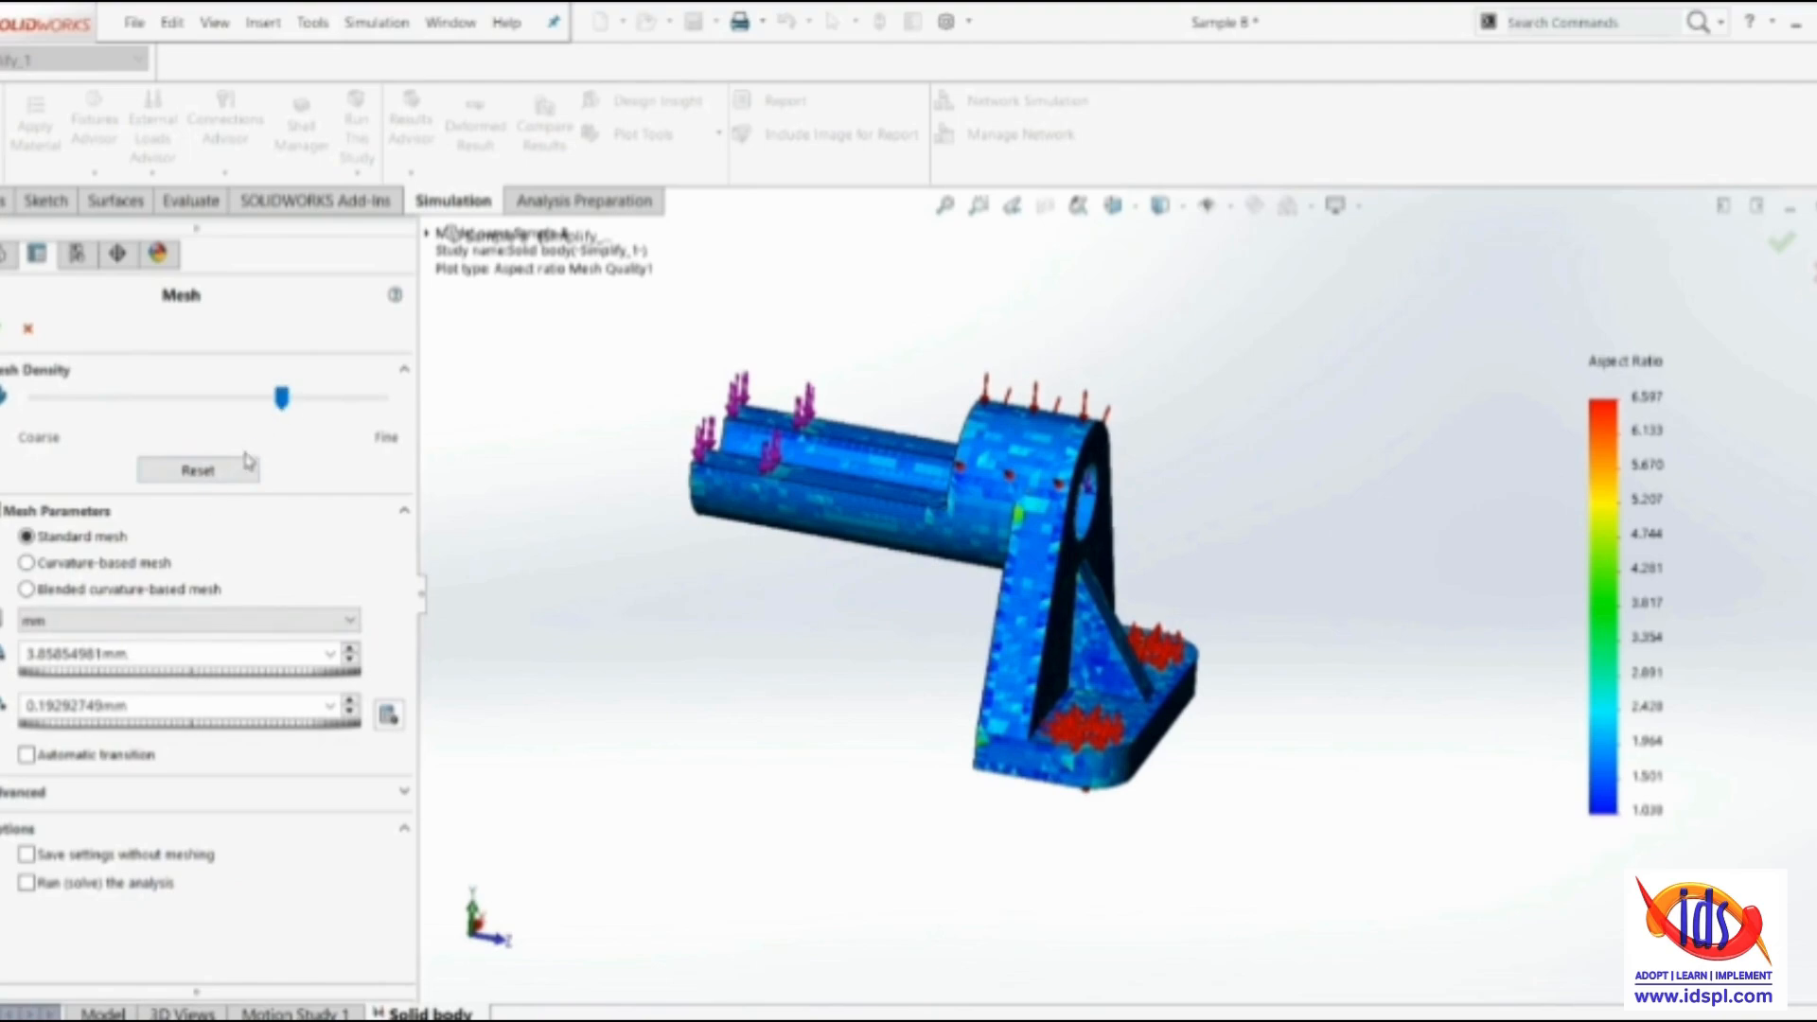
click(204, 471)
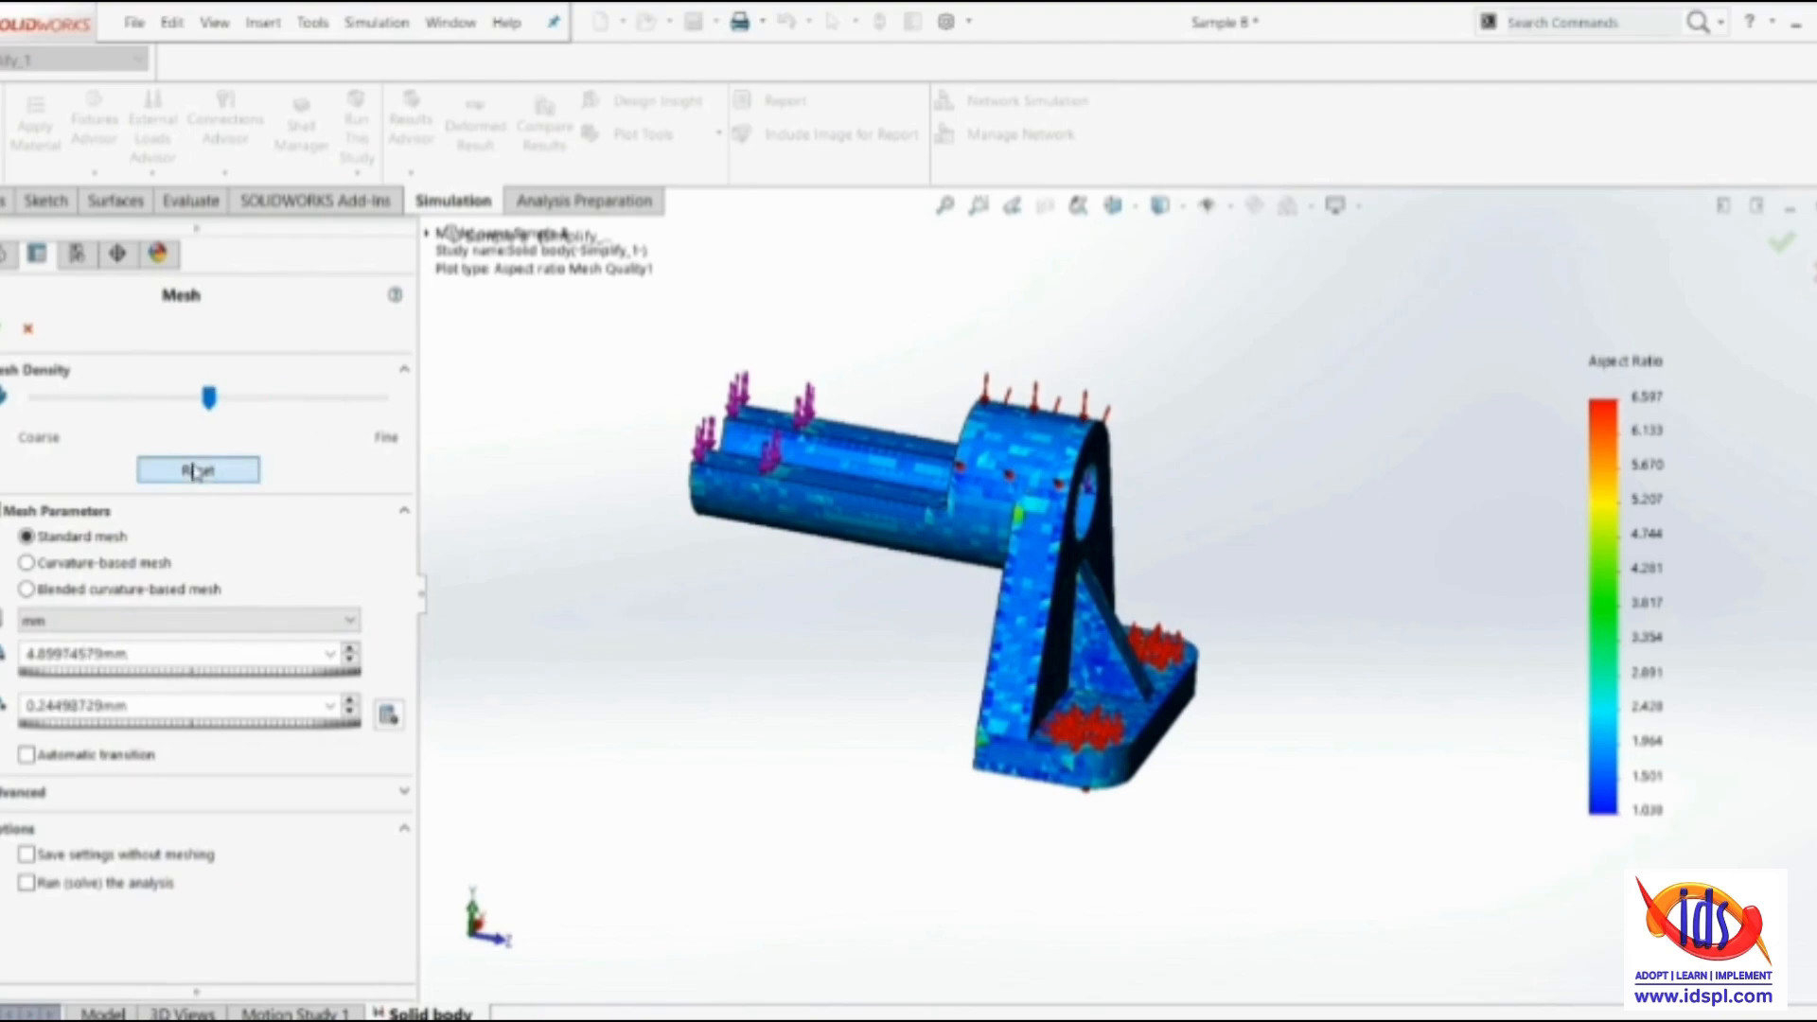
click(26, 755)
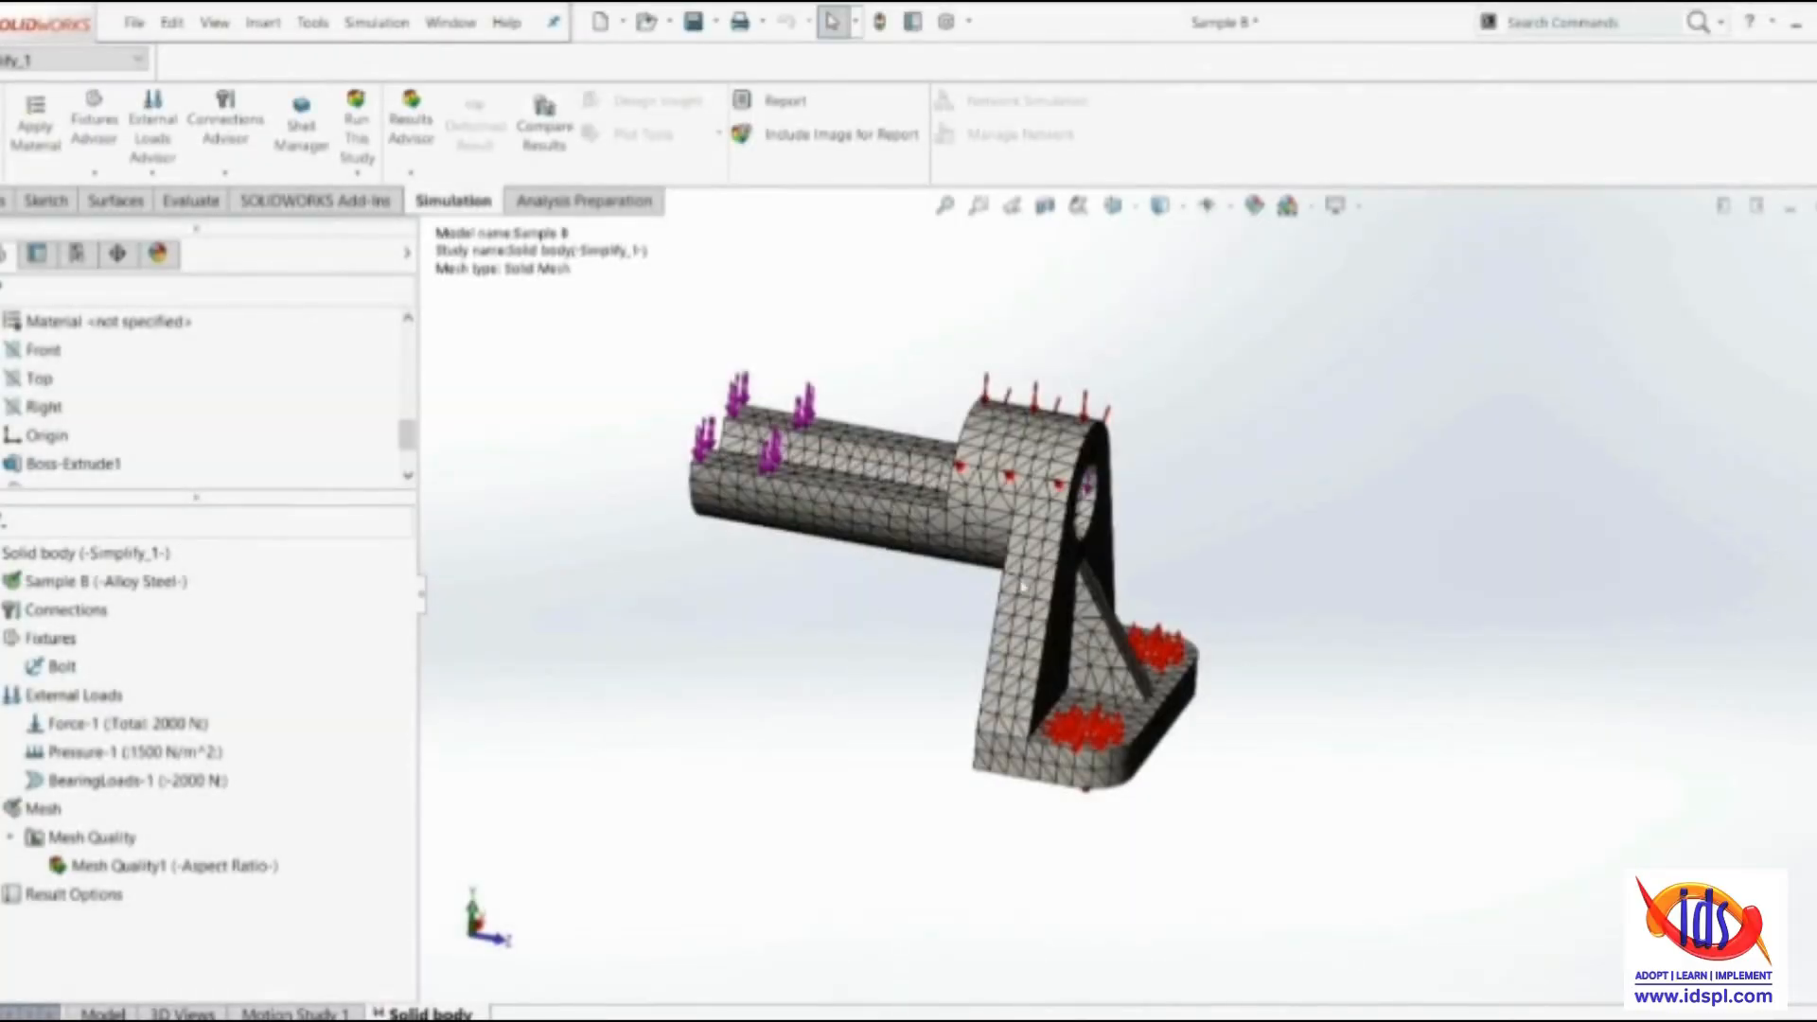
Review the details of the automatic transition mesh, checking node and element totals, maximum aspect ratio, aspect ratio percentages and distorted elements
right_click(42, 808)
click(87, 527)
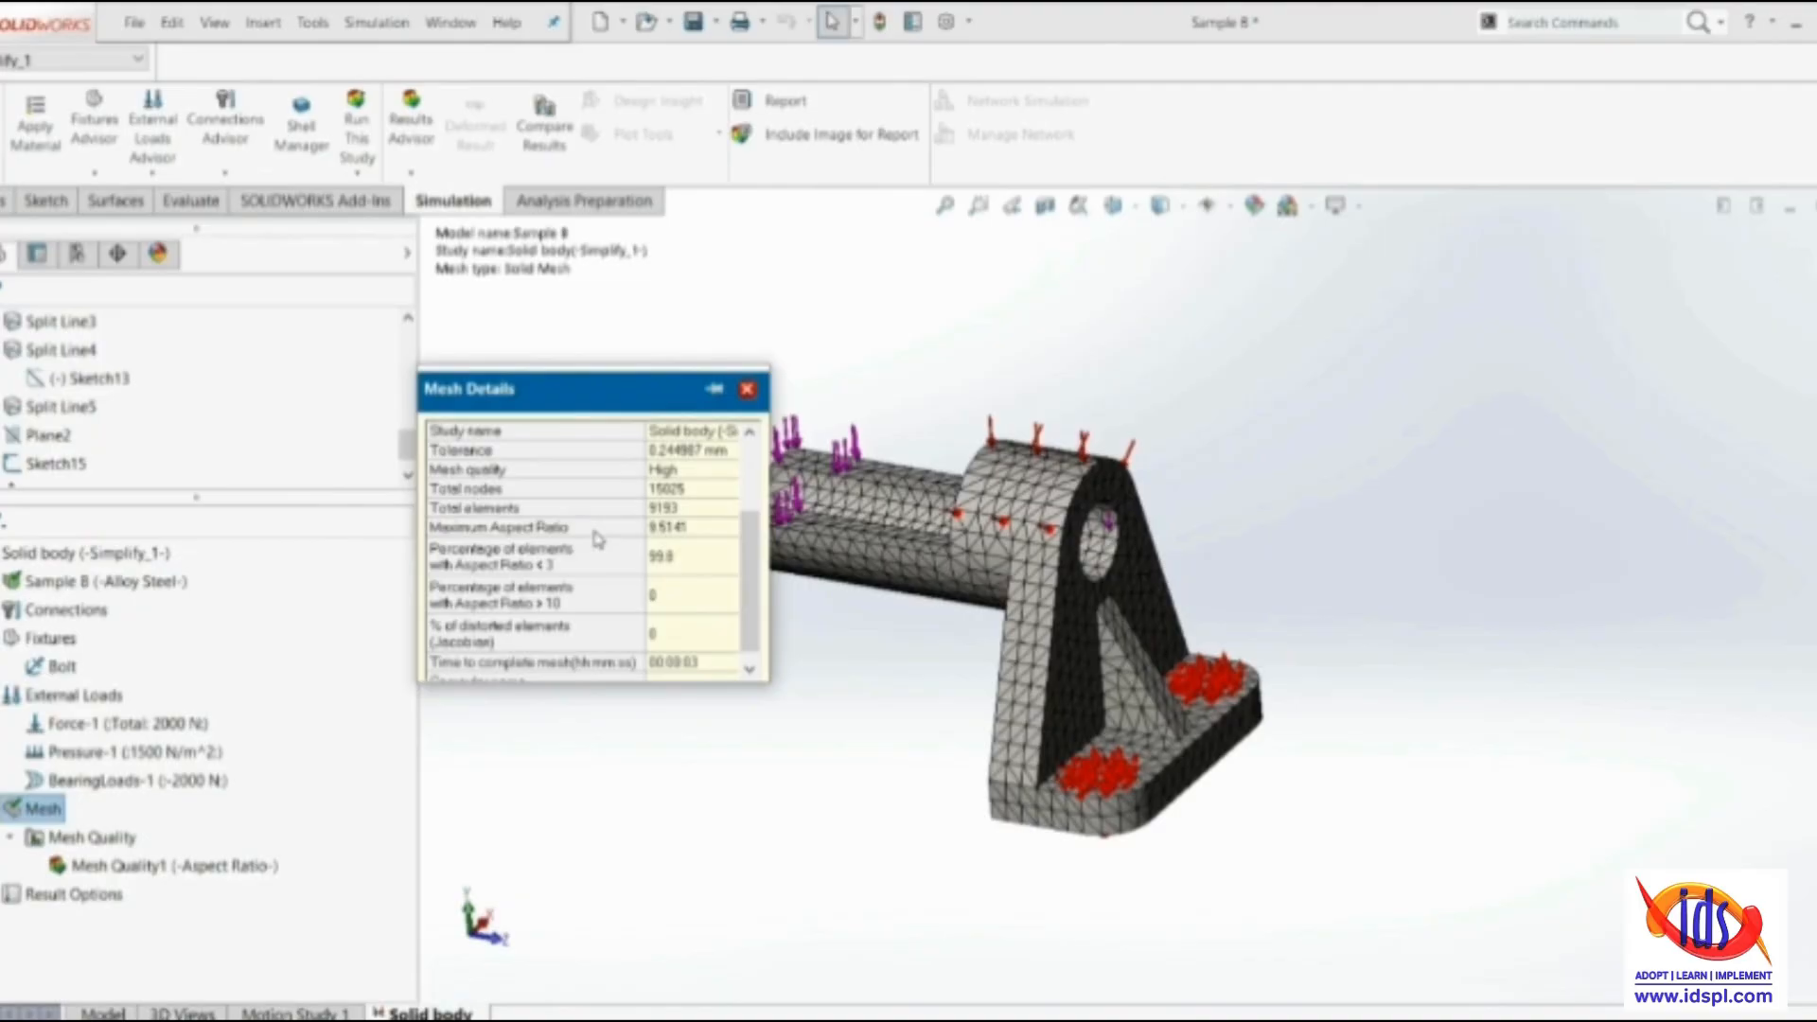
scroll(684, 537, down, 1)
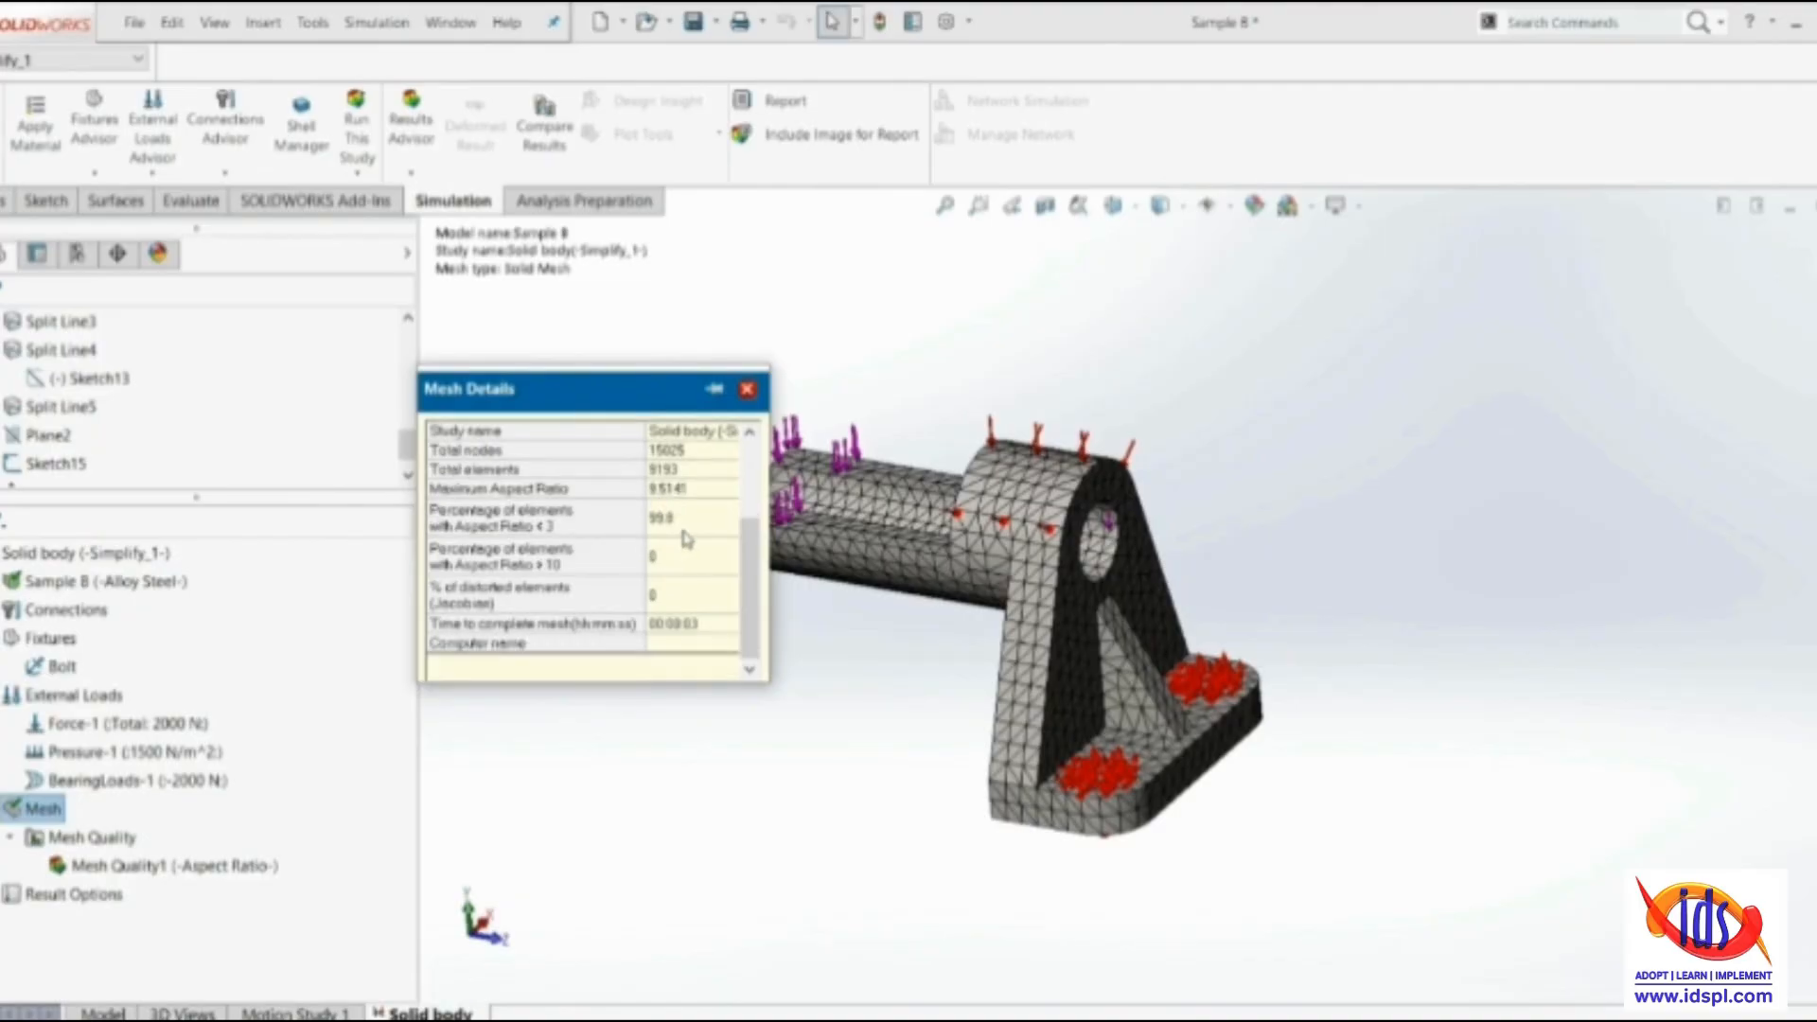
scroll(700, 615, up, 3)
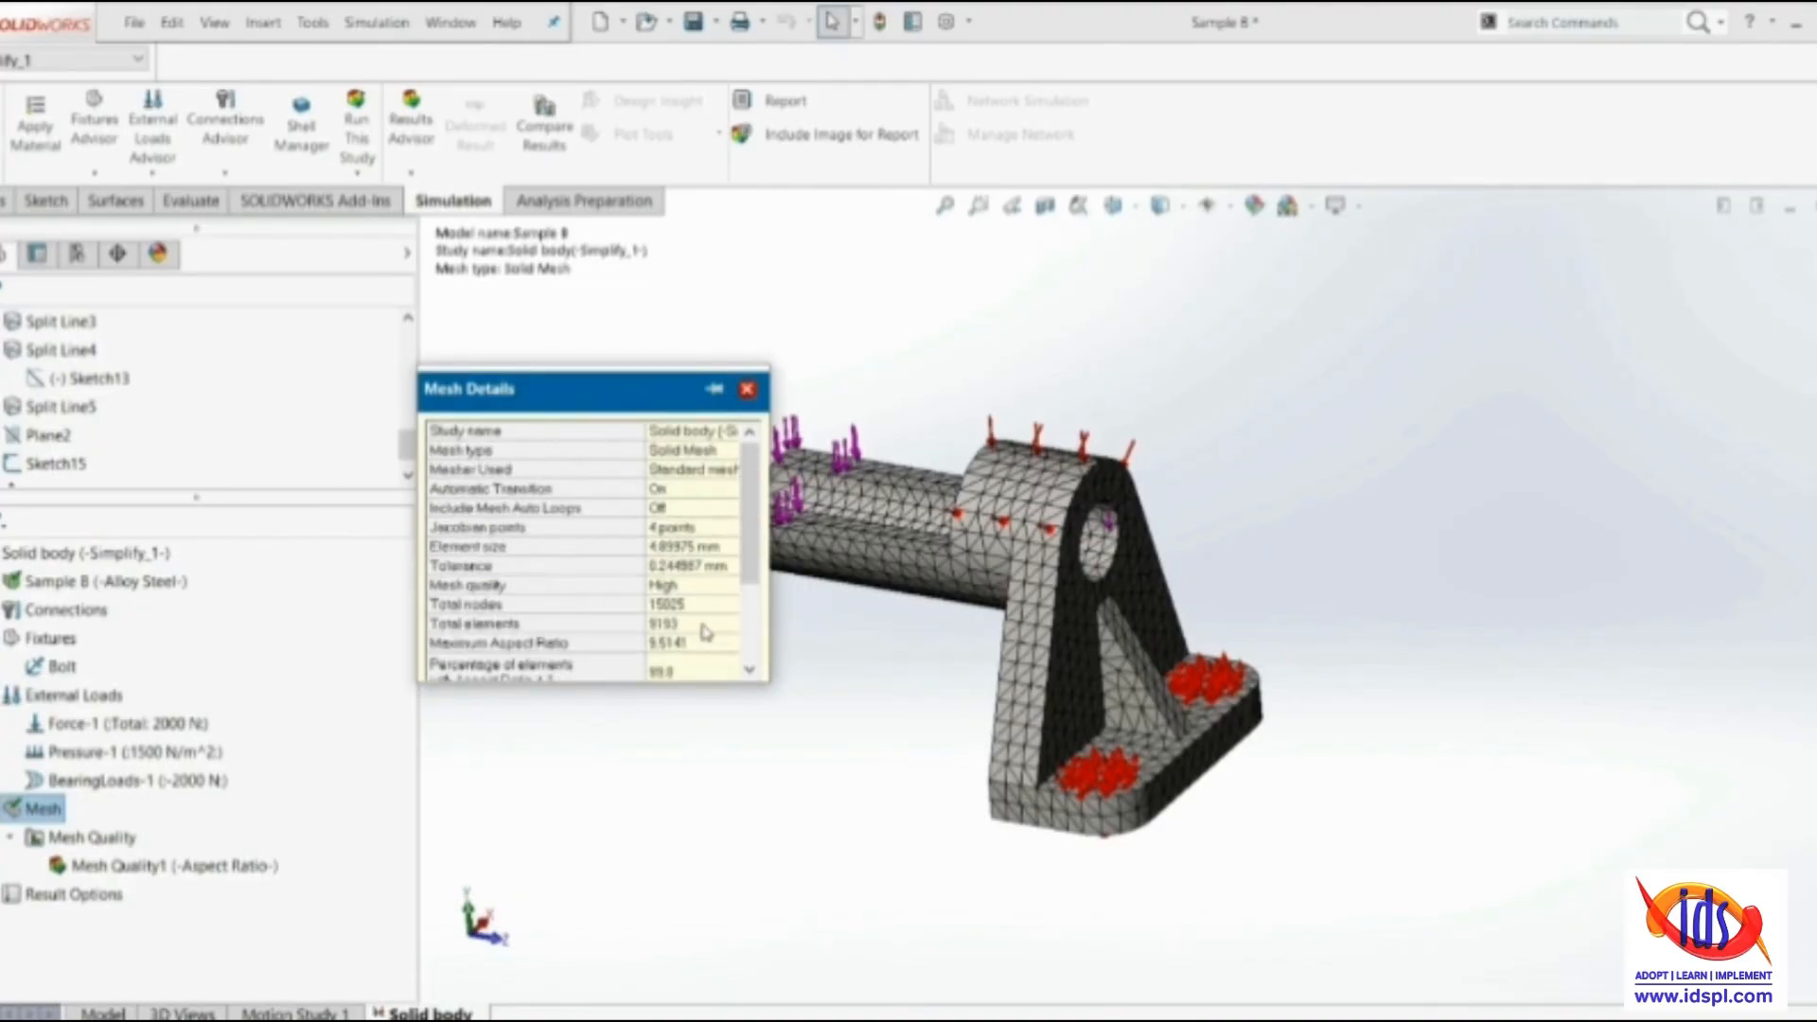
scroll(703, 632, down, 2)
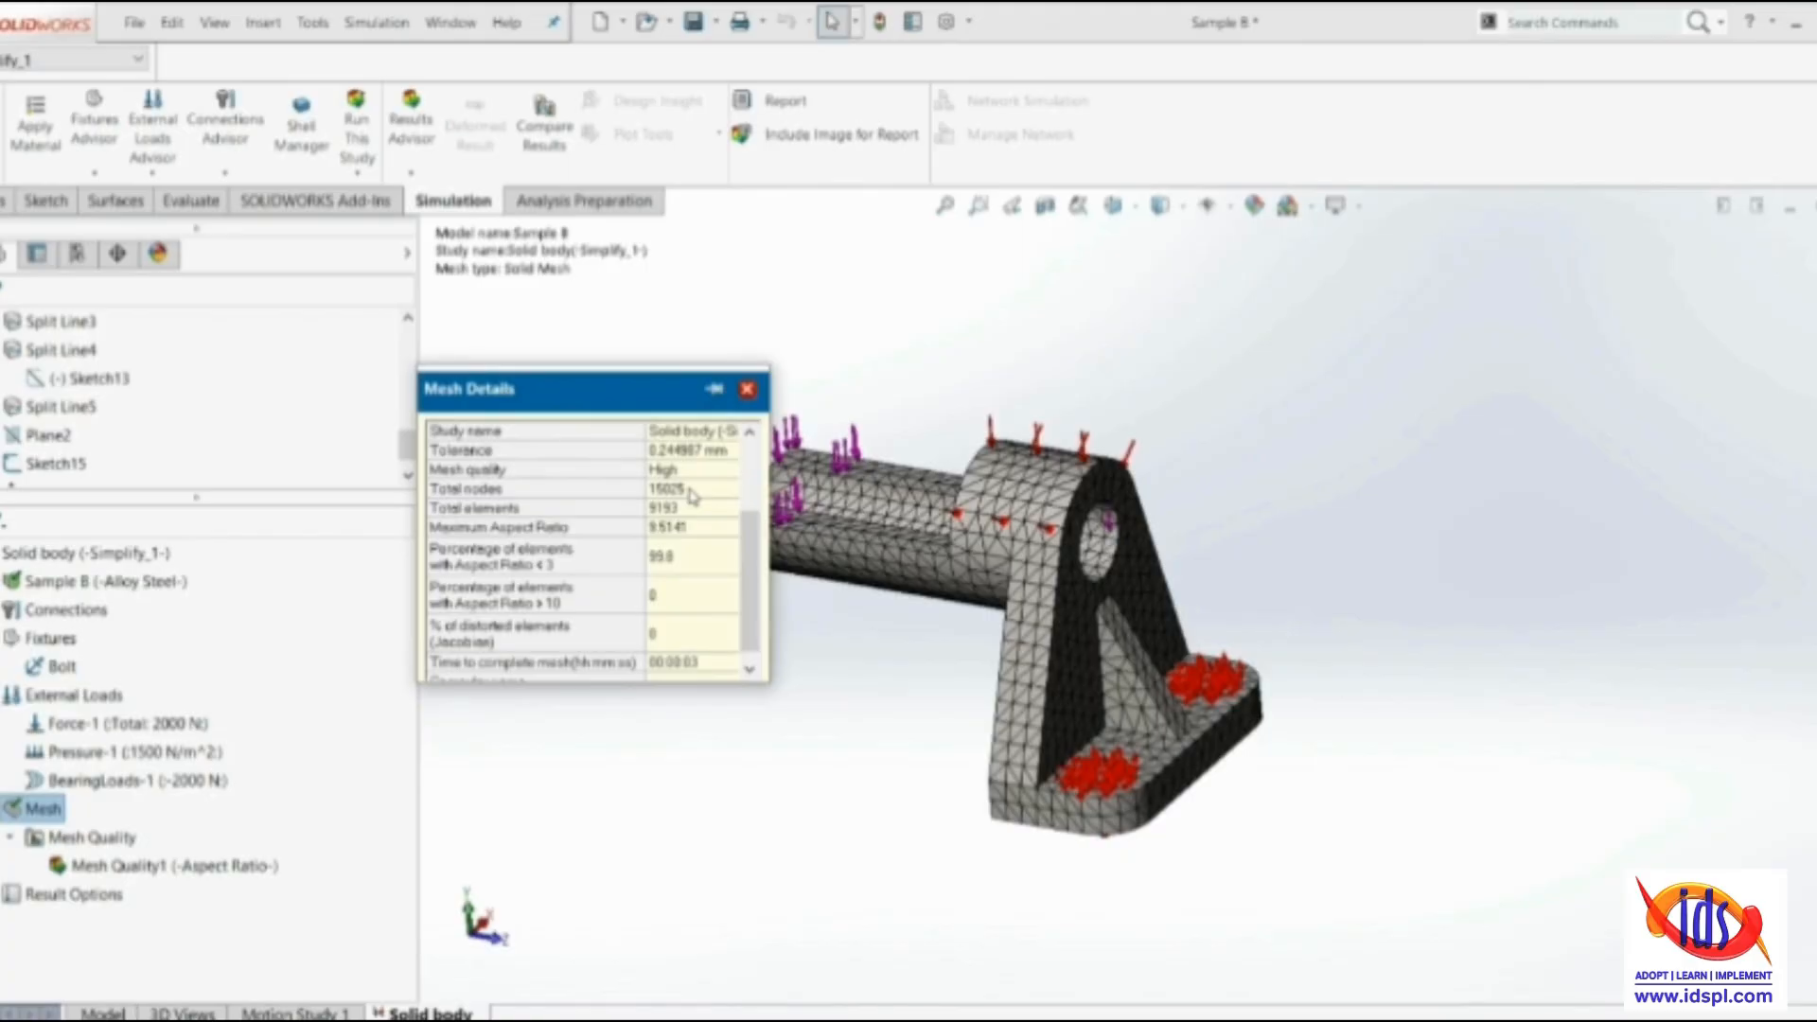
click(747, 389)
scroll(992, 732, up, 5)
scroll(1209, 594, down, 4)
middle_drag(886, 610, 861, 578)
scroll(986, 574, down, 2)
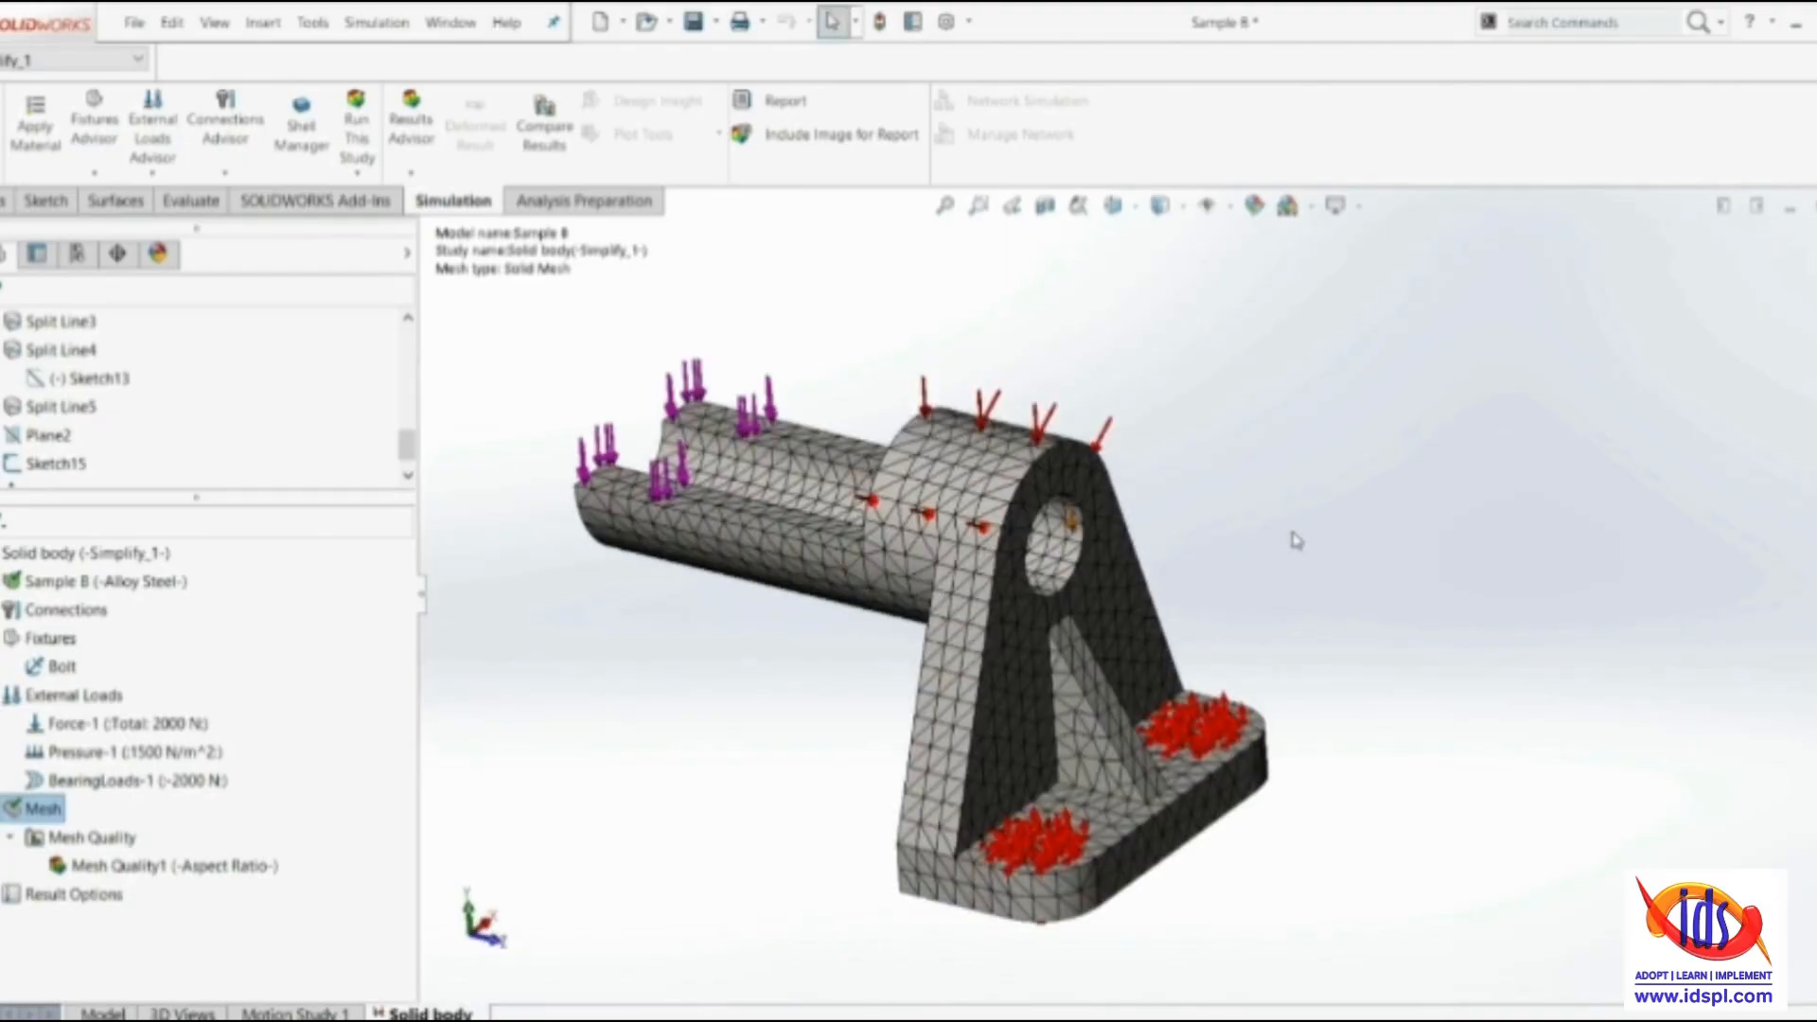